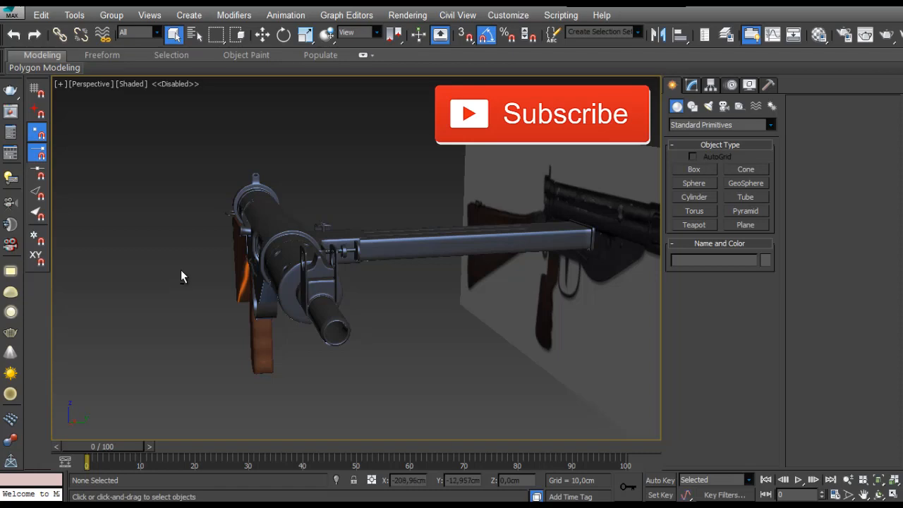
middle_click_drag(182, 268, 372, 261, "alt")
left_click(369, 259)
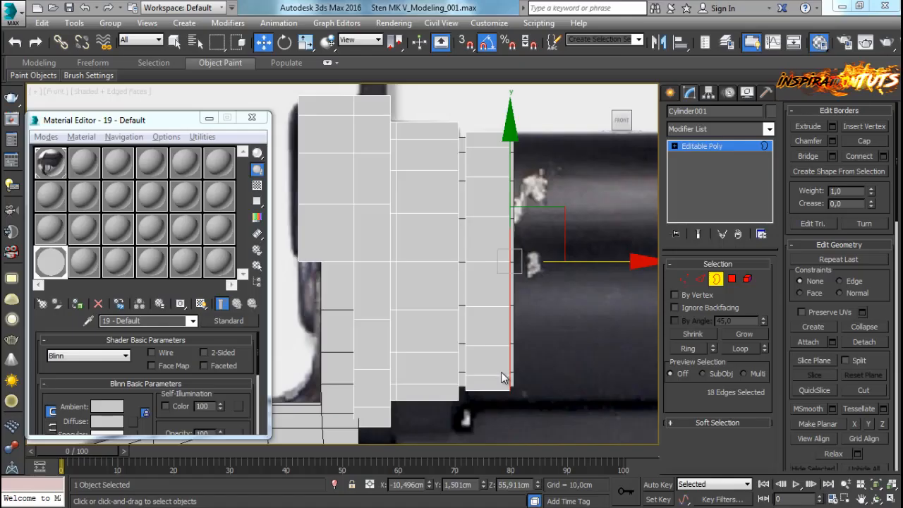
Step: Lower the cylinder's end ring vertices to match the reference photo, and remove the extra edge loop on the middle section
left_click(682, 279)
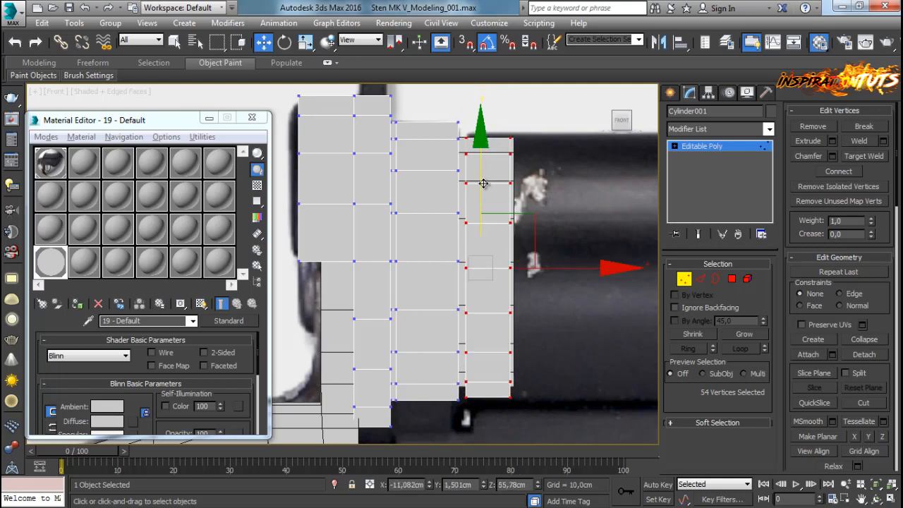
key("p")
middle_click_drag(476, 258, 443, 242, "alt")
scroll(437, 298, "up", 5)
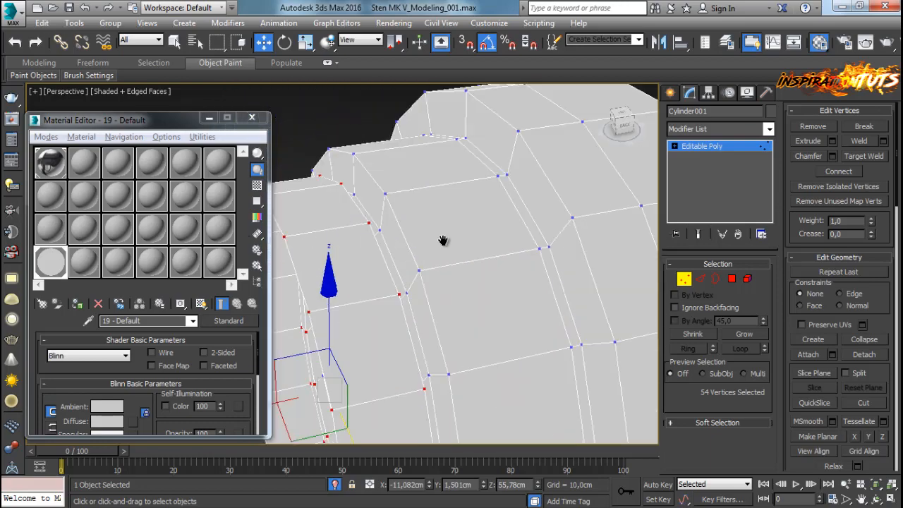
scroll(444, 242, "up", 5)
left_click(702, 282)
double_click(598, 284)
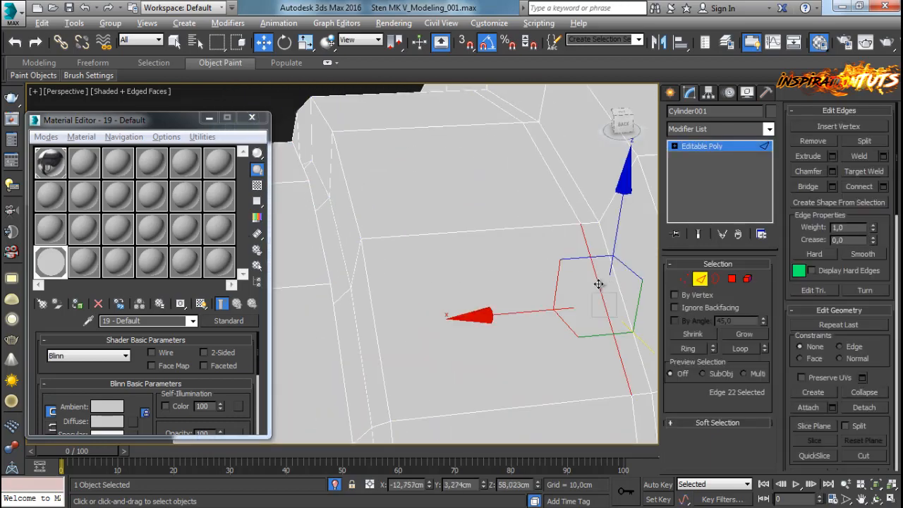
key("ctrl+BackSpace")
Step: Select the full ring of groove polygons between the middle section and end ring, and grow the selection to the neighbouring polygon rings
scroll(598, 284, "down", 5)
middle_click_drag(475, 334, 631, 281, "alt")
scroll(557, 238, "down", 5)
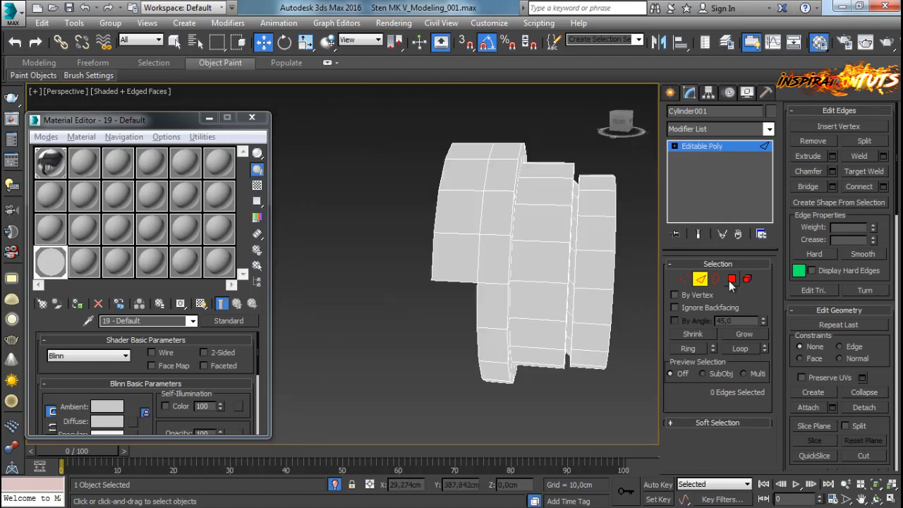
key("4")
left_click(577, 232)
left_click(576, 268, "shift")
left_click_drag(537, 409, 537, 412)
middle_click_drag(546, 330, 349, 345, "alt")
scroll(522, 299, "up", 4)
middle_click_drag(543, 296, 778, 257)
left_click(742, 334)
mouse_move(423, 276)
middle_mouse_down("alt")
mouse_move(413, 272)
mouse_move(437, 263)
mouse_move(429, 272)
middle_mouse_up("alt")
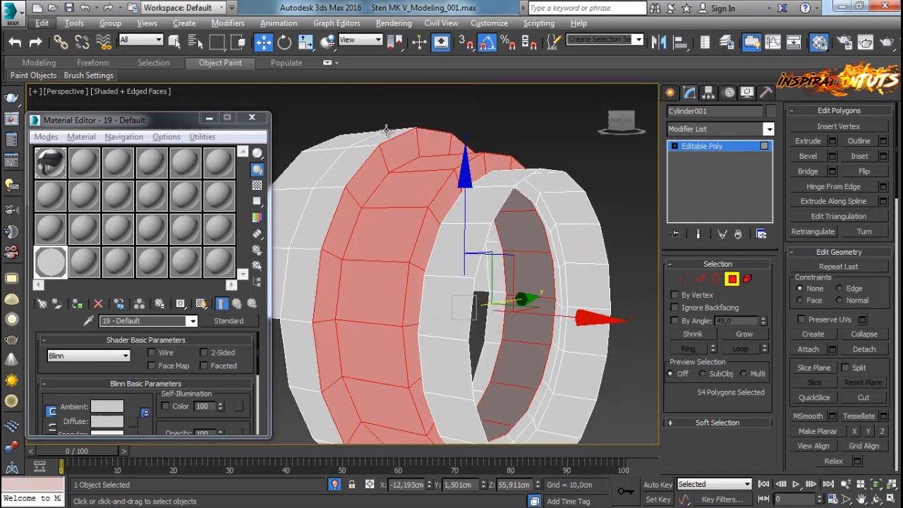
Step: Deselect the wide rear collar's polygons and lower the remaining middle section so that it lines up with the end ring
left_click(415, 142, "alt")
left_click(436, 144, "alt")
middle_click_drag(460, 151, 328, 147, "alt")
left_click(364, 193, "alt")
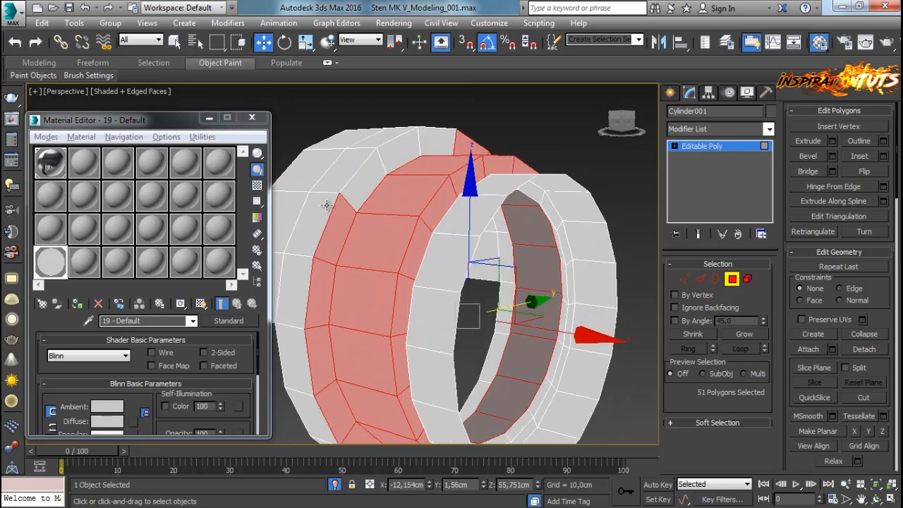
left_click(329, 250, "alt")
left_click_drag(315, 376, 316, 375, "alt")
middle_click_drag(315, 375, 294, 272, "alt")
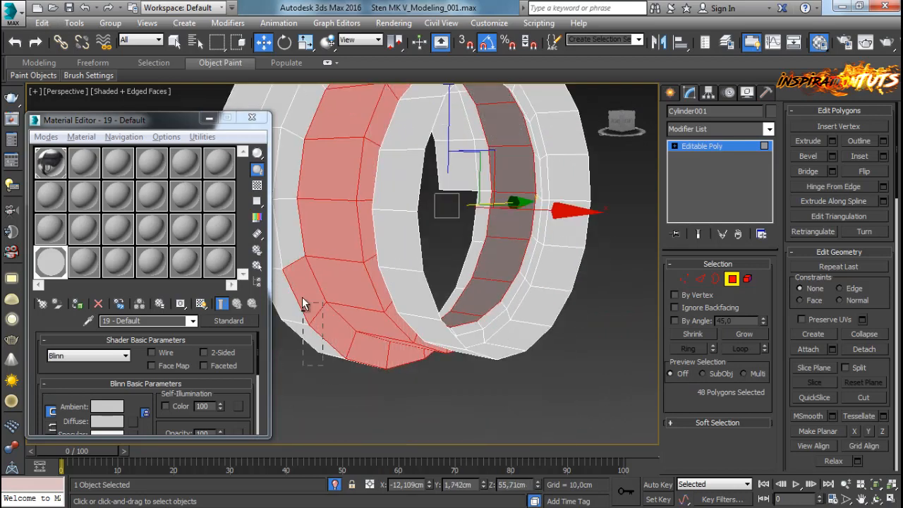
left_click_drag(303, 303, 293, 298, "alt")
left_click_drag(339, 364, 338, 364, "alt")
middle_click_drag(338, 364, 385, 337, "alt")
left_click_drag(600, 389, 562, 333, "alt")
left_click_drag(610, 191, 611, 192, "alt")
middle_click_drag(611, 192, 525, 202, "alt")
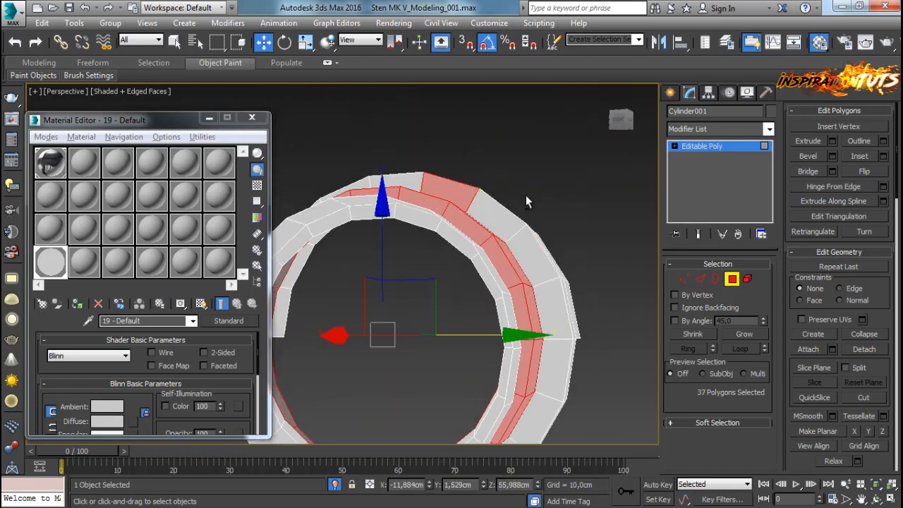
left_click_drag(434, 183, 434, 183, "alt")
middle_click_drag(434, 184, 526, 180, "alt")
left_click(730, 279)
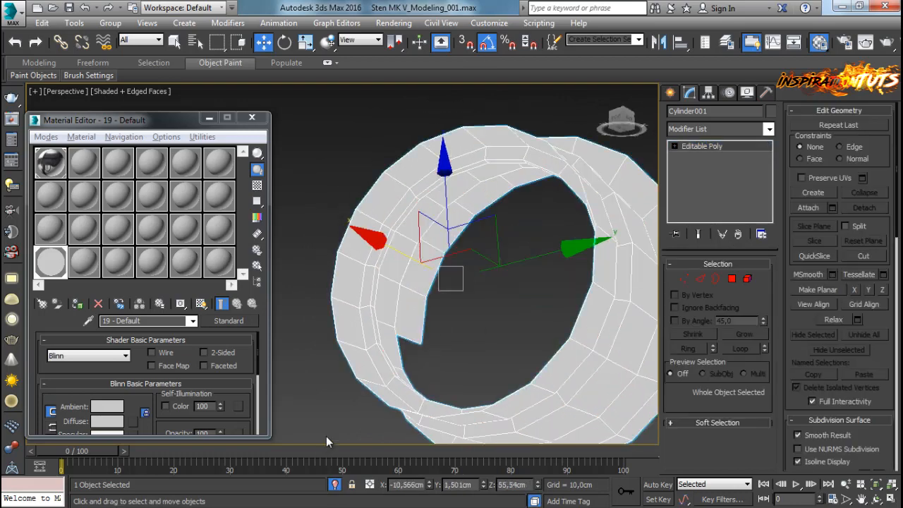
Step: Exit isolation and scale the end ring's vertices up slightly in the front view to match the receiver tube's height in the reference
left_click(337, 487)
key("f")
middle_click_drag(452, 270, 386, 284)
left_click(684, 278)
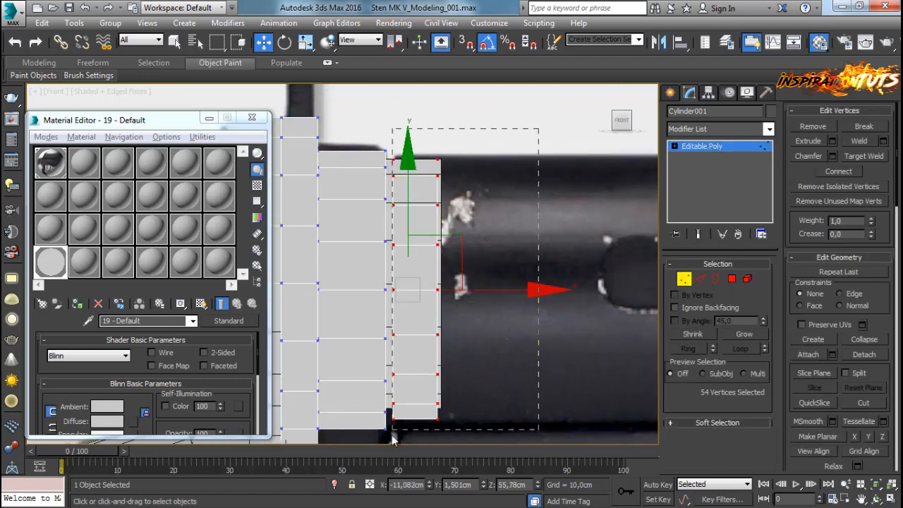
key("r")
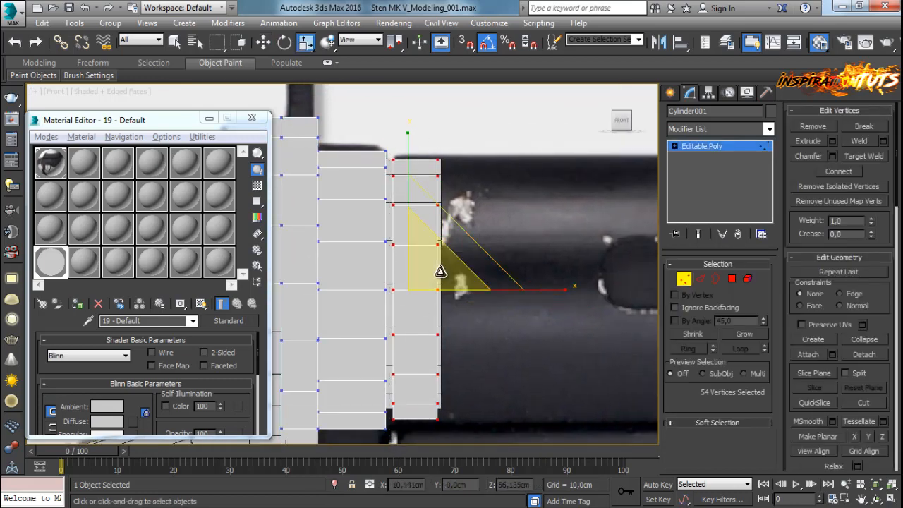
left_click_drag(433, 273, 431, 268)
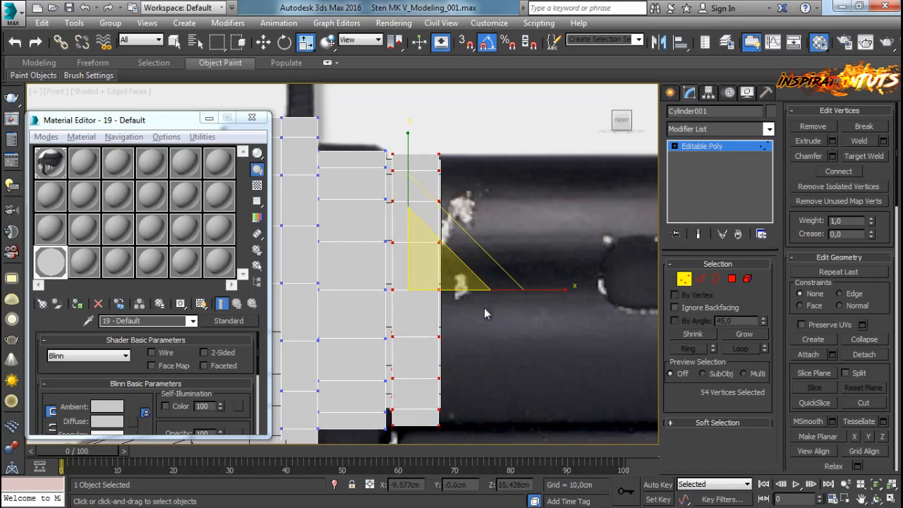
middle_click_drag(485, 313, 491, 297)
Step: Move the end ring's rear vertices along X to about -11.3 cm to match the groove in the reference
key("w")
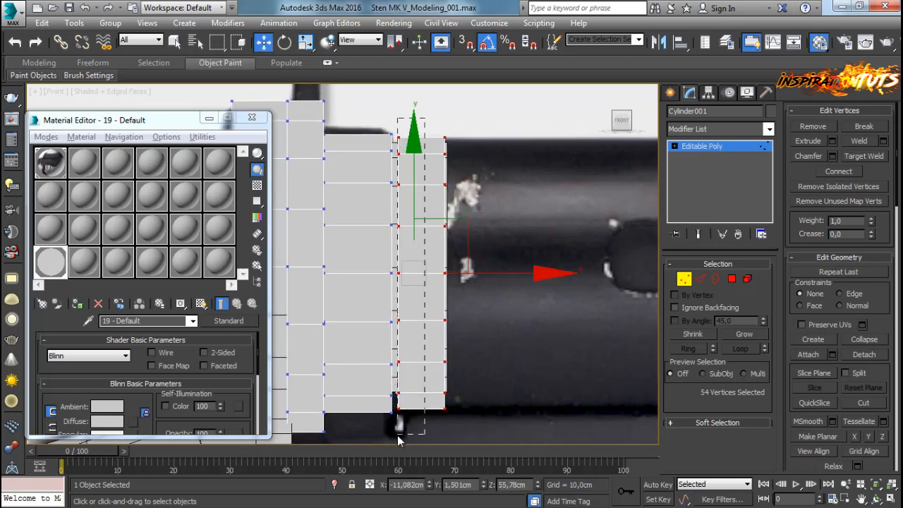
left_click_drag(398, 441, 398, 439)
left_click_drag(488, 273, 496, 285)
middle_click_drag(495, 285, 505, 286)
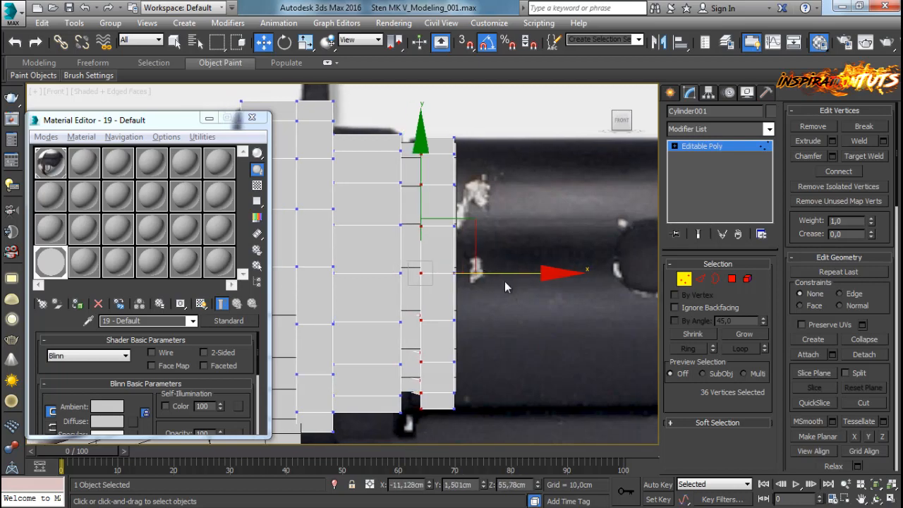
left_click_drag(498, 274, 496, 277)
middle_click_drag(495, 283, 474, 285)
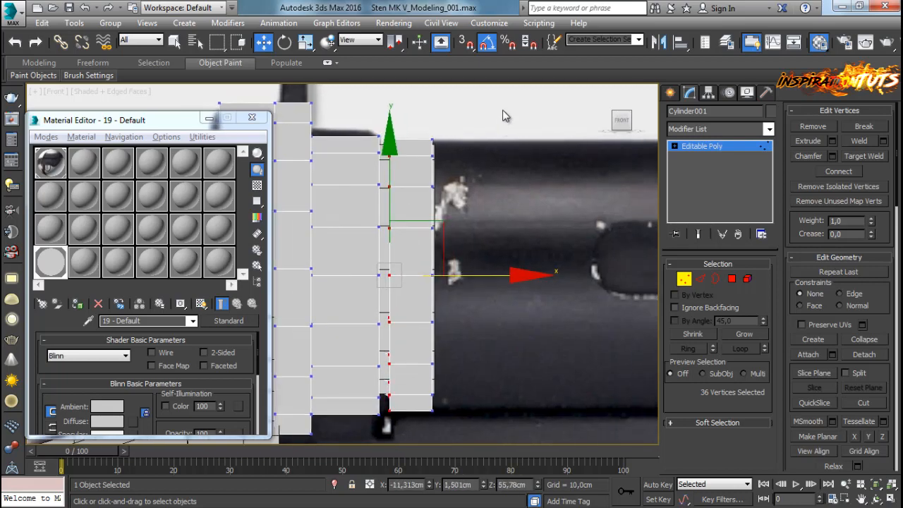
Step: Select the end ring's outermost vertices and stretch them along X to about 12.76 cm, up to the start of the barrel sleeve
left_click_drag(503, 111, 422, 426)
scroll(455, 310, "down", 3)
middle_click_drag(455, 310, 424, 298)
scroll(478, 356, "down", 3)
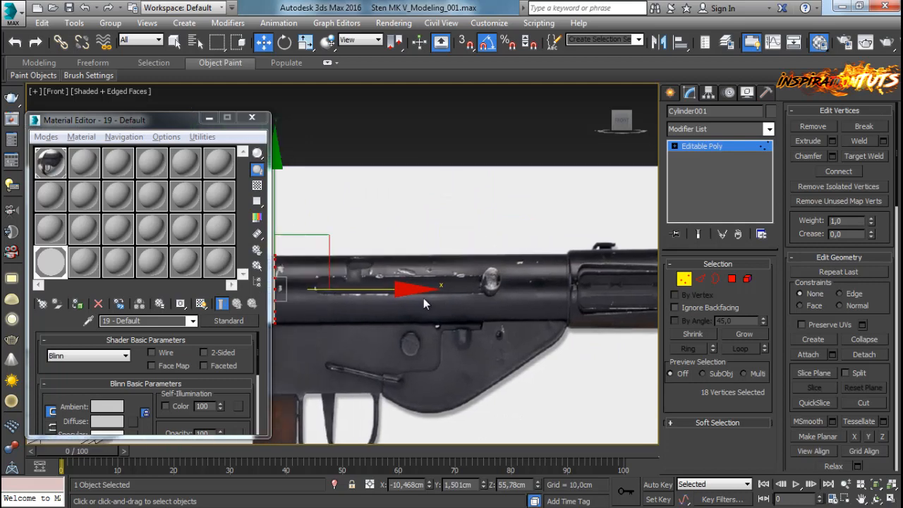
left_click_drag(393, 292, 591, 300)
scroll(591, 300, "down", 2)
middle_click_drag(552, 314, 543, 321)
Step: Leave vertex editing, close the Material Editor and inspect the lengthened tube against the stock and reference photo from several angles
key("p")
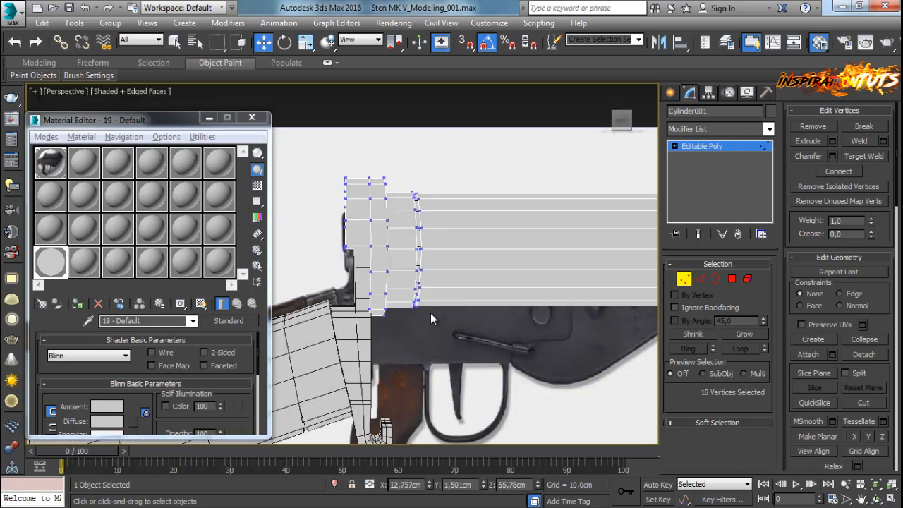
middle_click_drag(431, 313, 402, 359, "alt")
scroll(490, 356, "down", 4)
scroll(567, 351, "up", 4)
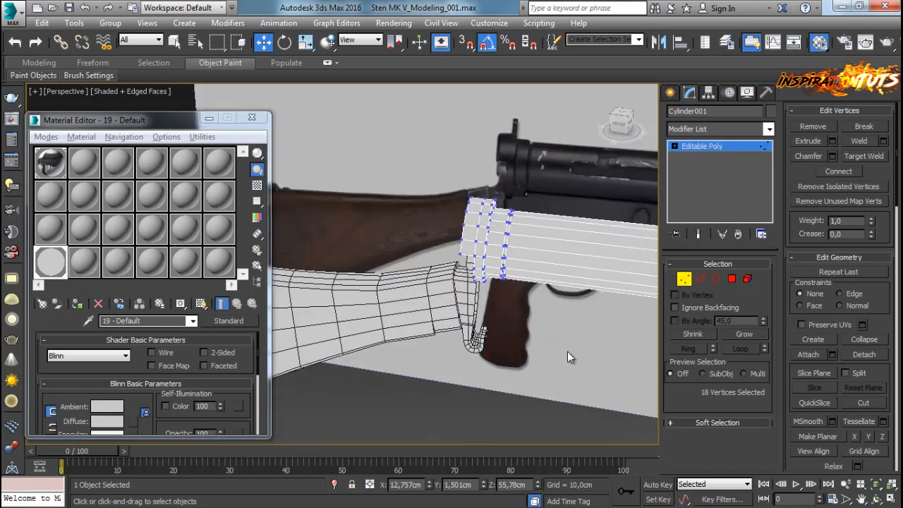
left_click(688, 281)
left_click(421, 397)
middle_click_drag(423, 395, 446, 305, "alt")
scroll(334, 303, "down", 3)
left_click(252, 117)
scroll(393, 262, "up", 2)
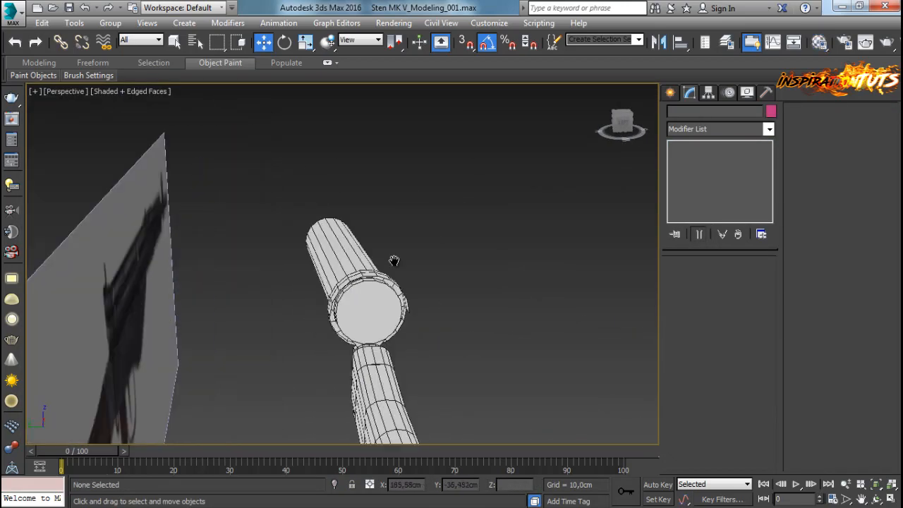
middle_click_drag(393, 262, 418, 336, "alt")
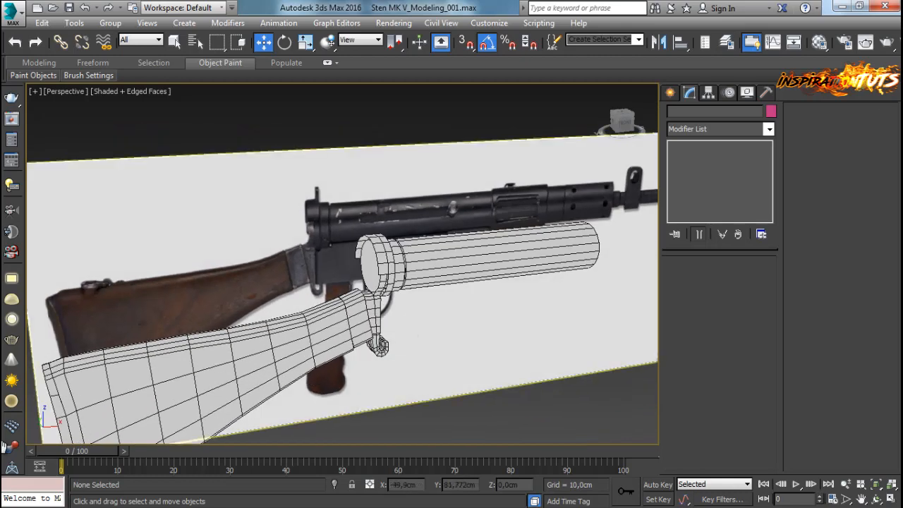
middle_click_drag(508, 258, 375, 220, "alt")
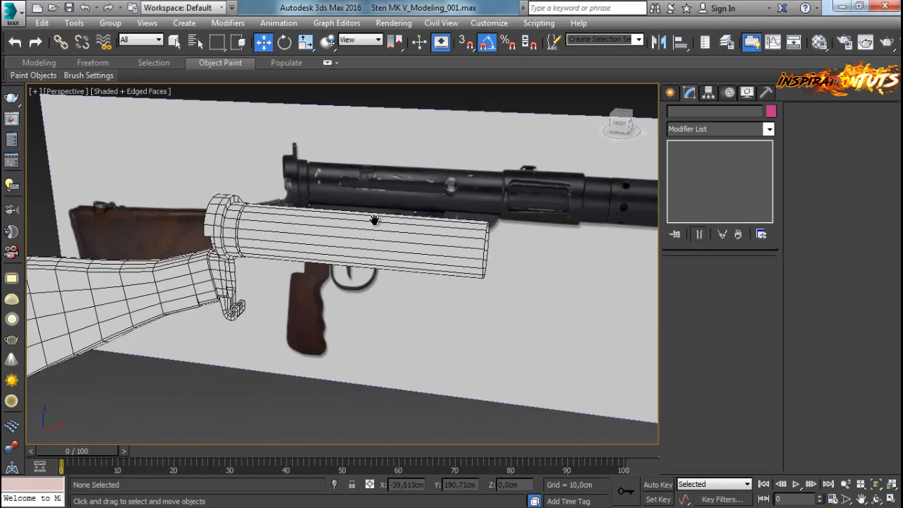
Step: Reselect the receiver cylinder in the front view and return to editing its front end vertices
scroll(375, 219, "up", 3)
key("f")
scroll(360, 240, "down", 2)
middle_click_drag(458, 253, 323, 260)
scroll(332, 260, "up", 2)
middle_click_drag(383, 262, 265, 266)
left_click(301, 264)
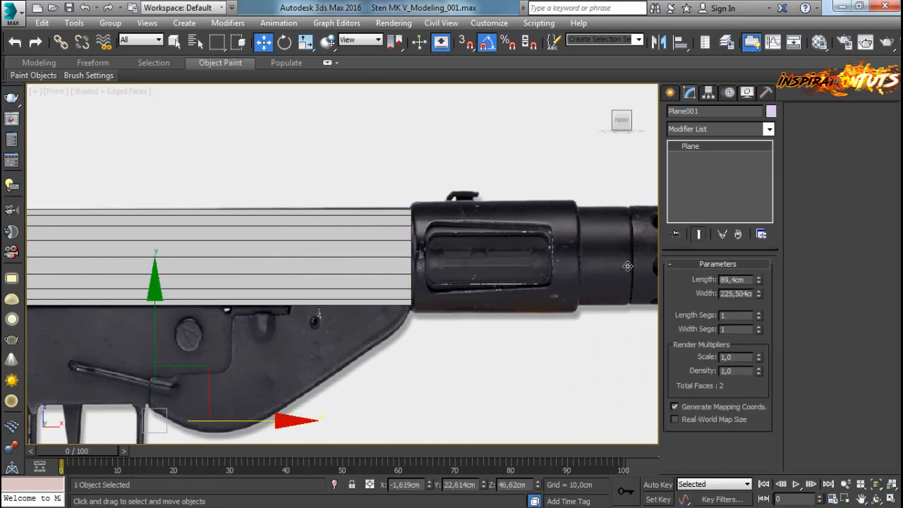
left_click(384, 224)
left_click(681, 280)
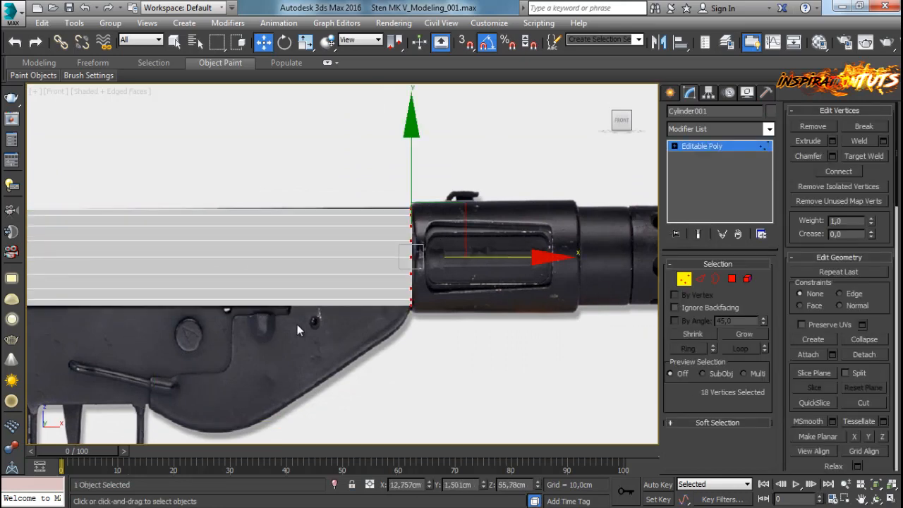
Step: Open the Material Editor, raise and enlarge its window, and set the 19 - Default material's opacity to 0
key("m")
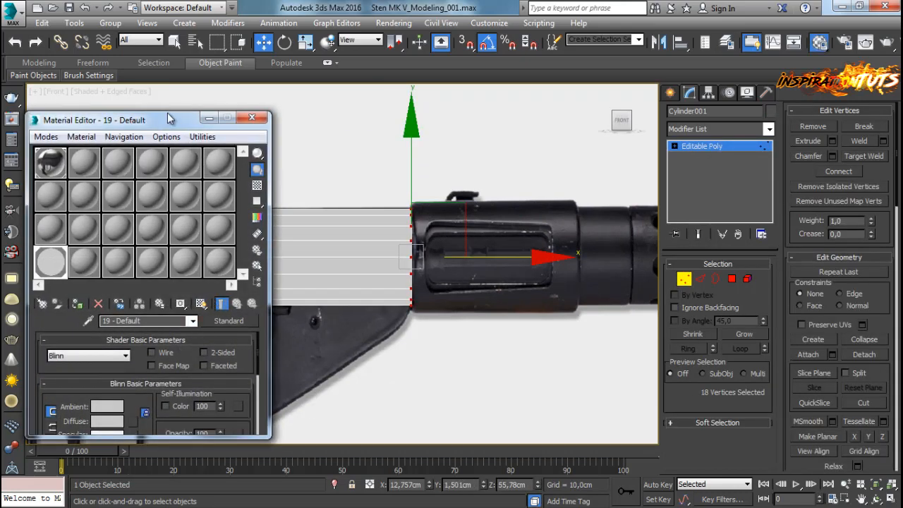
left_click_drag(167, 118, 163, 78)
left_click_drag(162, 398, 161, 437)
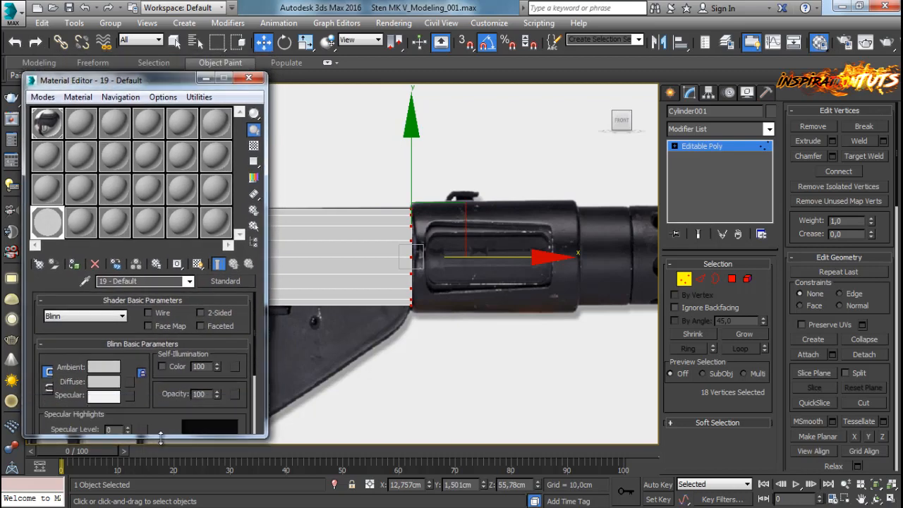
right_click(214, 396)
Step: Extend the tube's front end vertices along X to about 24.89 cm, at the seam before the perforated barrel shroud
scroll(452, 282, "up", 3)
left_click_drag(579, 265, 639, 266)
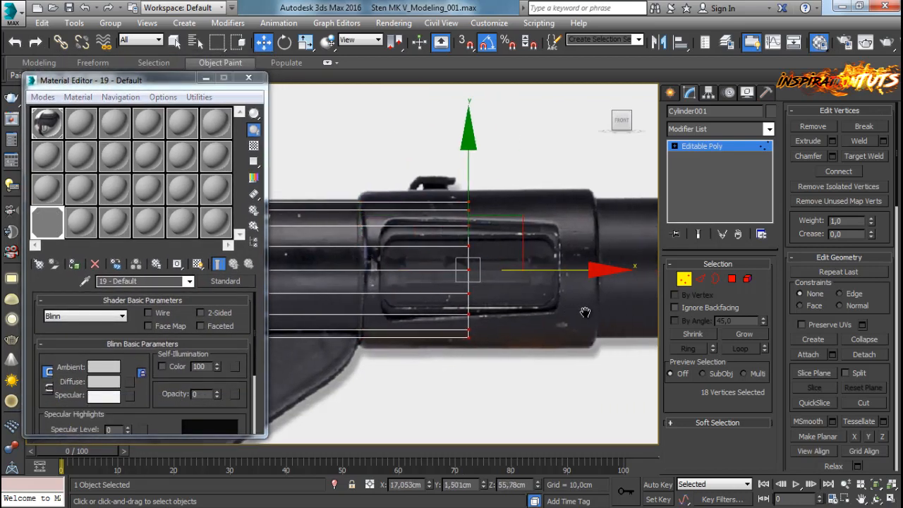
middle_click_drag(544, 264, 435, 270)
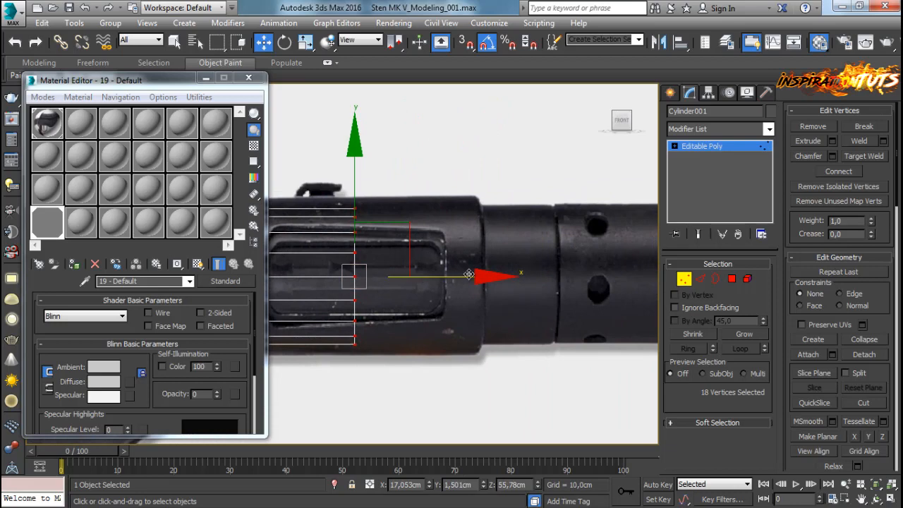
left_click_drag(469, 274, 561, 274)
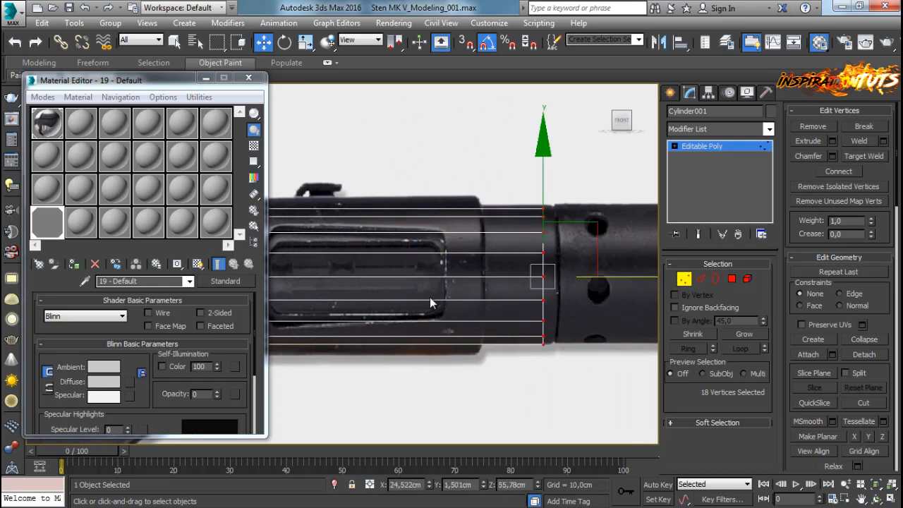
scroll(653, 272, "down", 2)
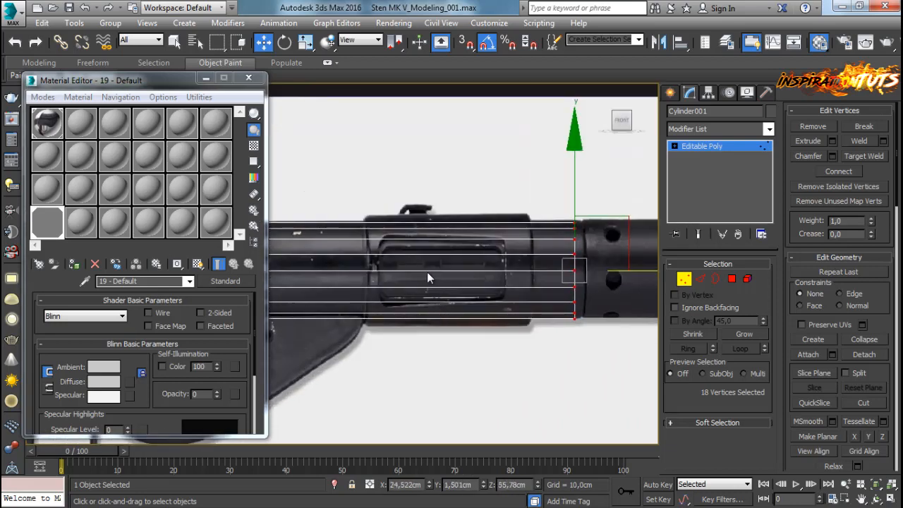
middle_click_drag(426, 272, 350, 272)
scroll(511, 258, "up", 3)
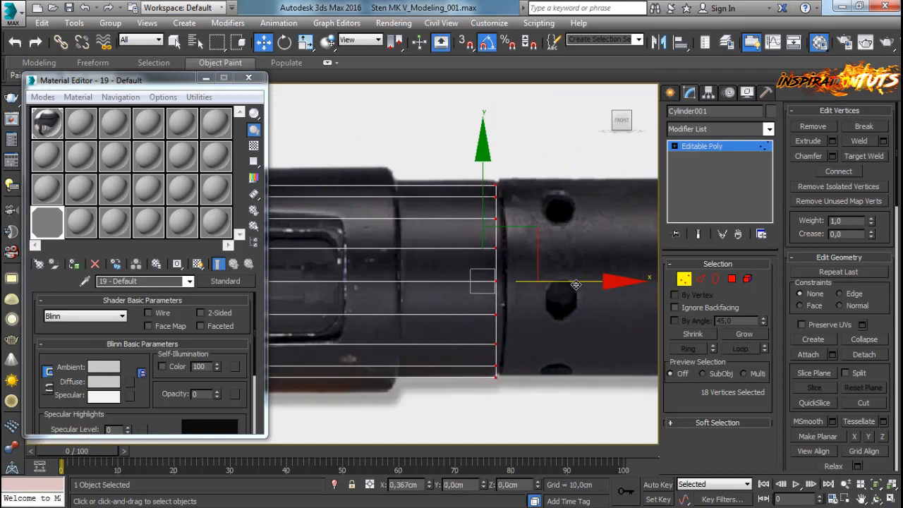
Step: Restore the material's opacity to 100 and extrude the tube's open front border inward by scaling to form a thin rim
middle_click_drag(520, 323, 460, 321, "alt")
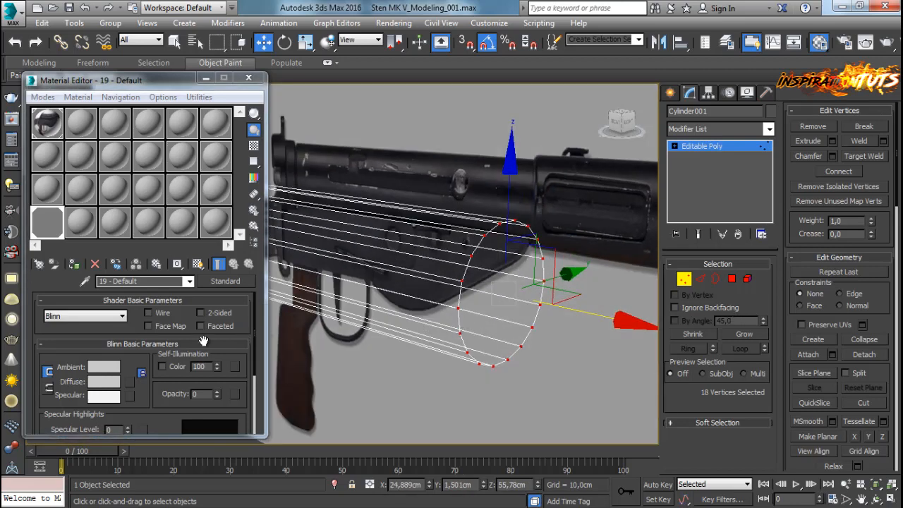
left_click_drag(215, 397, 620, 284)
left_click(716, 279)
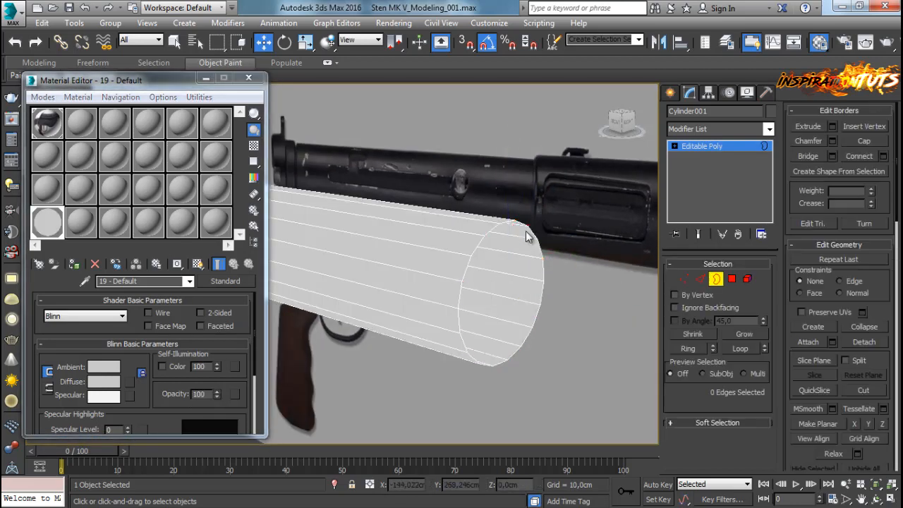
key("r")
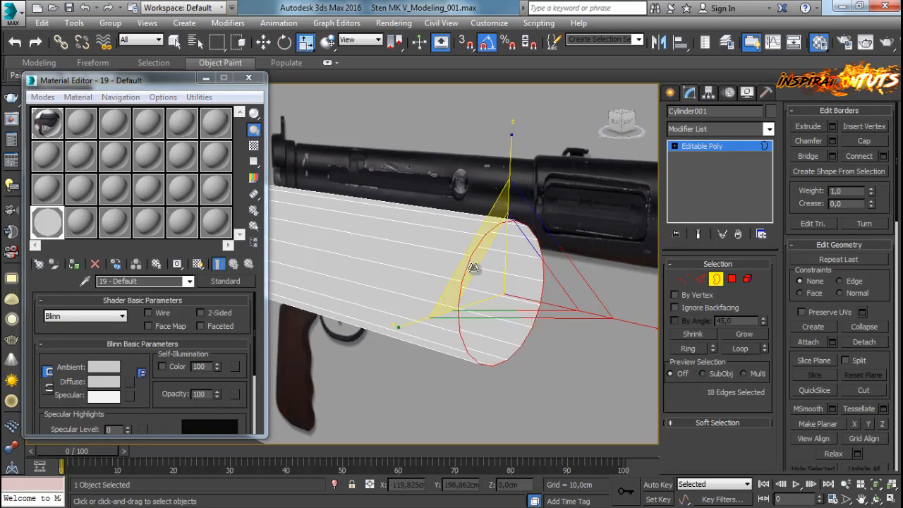
left_click_drag(493, 268, 495, 277, "shift")
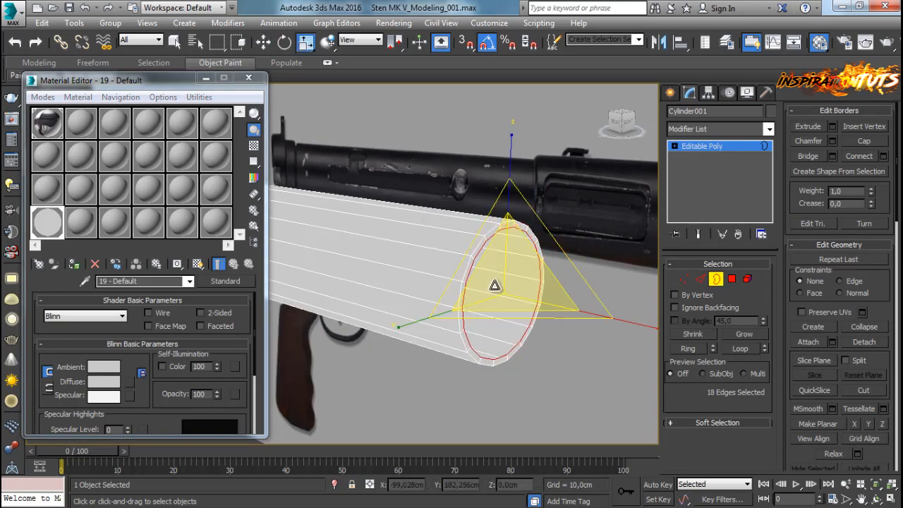
Step: Move the inner rim border about 0.16 cm forward along X and cap the tube's open front end
key("w")
key("f")
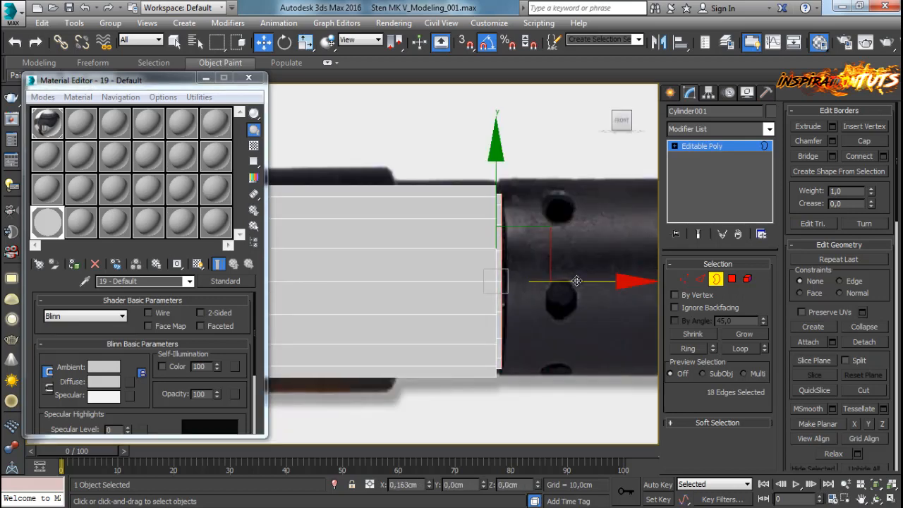
key("p")
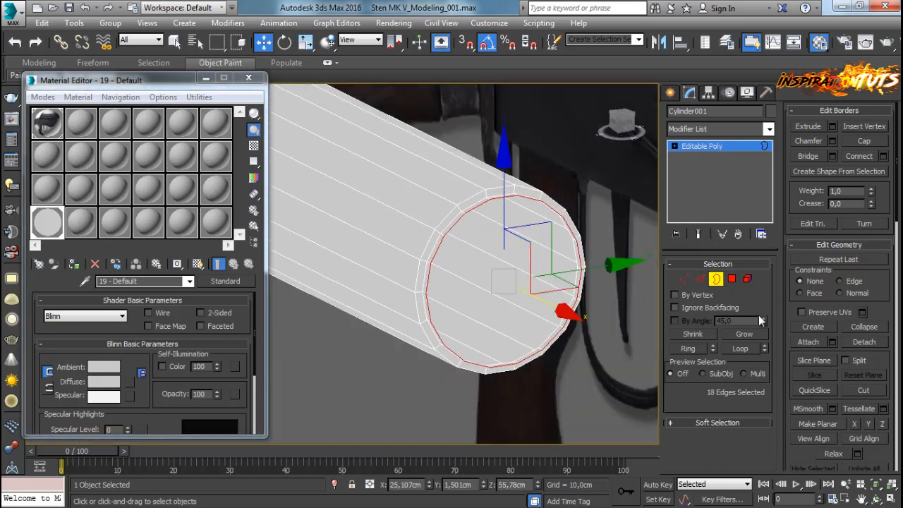
left_click(869, 145)
scroll(428, 259, "down", 4)
middle_click_drag(427, 259, 355, 342, "alt")
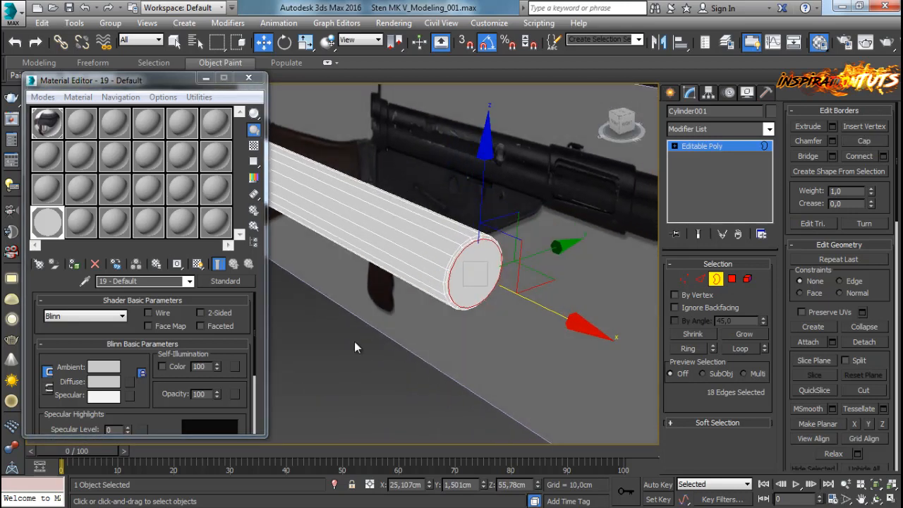
Step: Leave border editing, set the 19 - Default material's opacity to 0 over the front view, and put away the Material Editor
left_click(354, 341)
left_click(718, 278)
mouse_move(453, 315)
middle_mouse_down("alt")
mouse_move(425, 331)
mouse_move(444, 315)
middle_mouse_up("alt")
key("f")
scroll(379, 316, "down", 3)
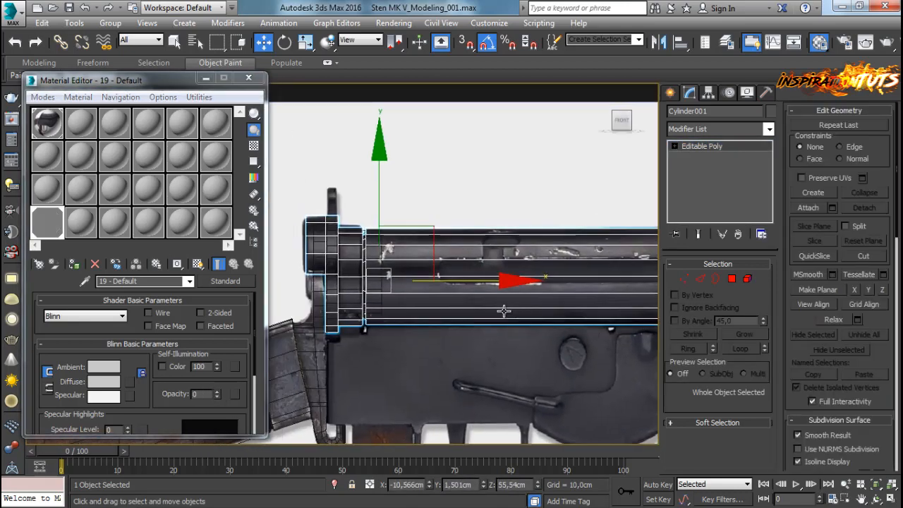
left_click_drag(173, 85, 121, 208)
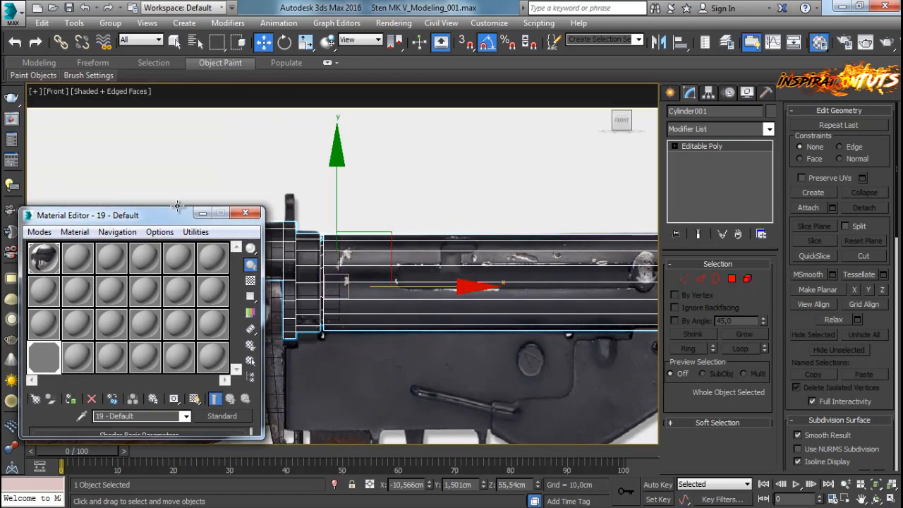
left_click_drag(177, 206, 176, 55)
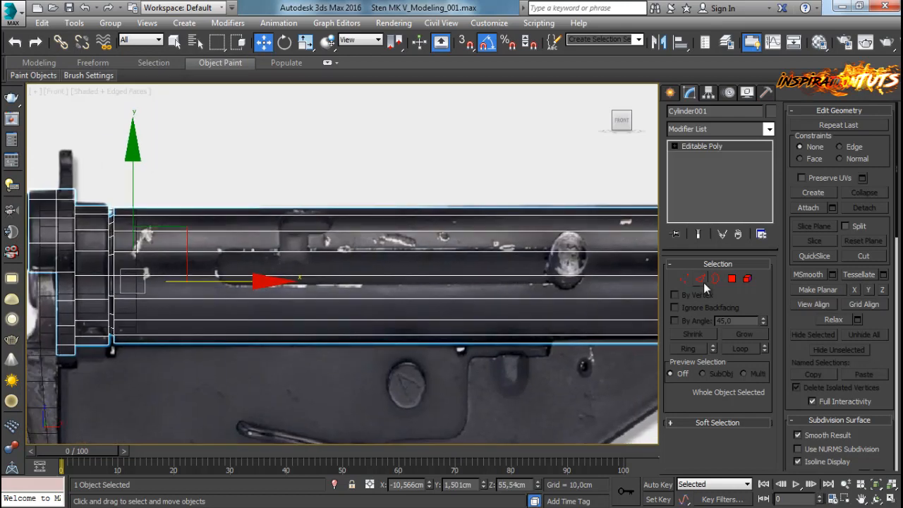
Step: Select the full lengthwise edge loop that runs through the long bolt slot on the side of the tube
left_click(700, 279)
left_click(407, 283)
middle_click_drag(383, 291, 392, 289)
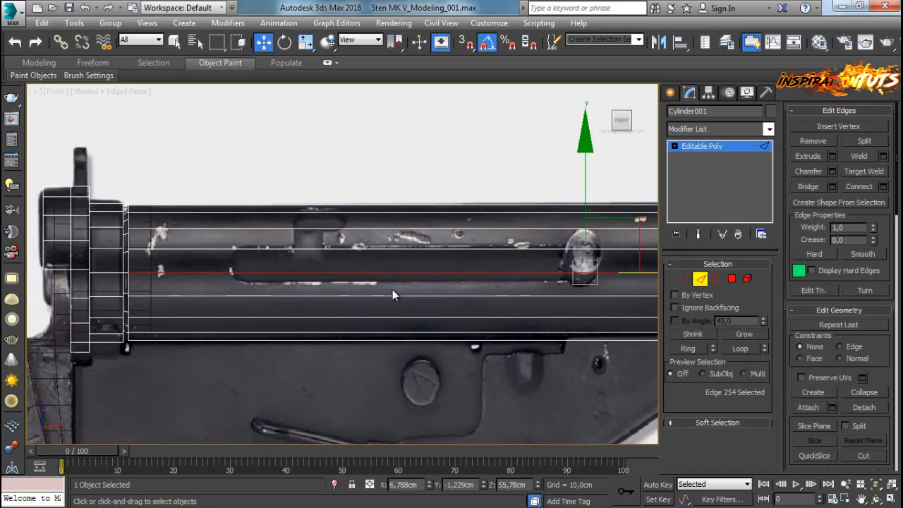
scroll(463, 321, "up", 5)
middle_click_drag(545, 339, 417, 335)
scroll(417, 334, "down", 5)
middle_click_drag(624, 303, 450, 290)
middle_click_drag(569, 314, 211, 294)
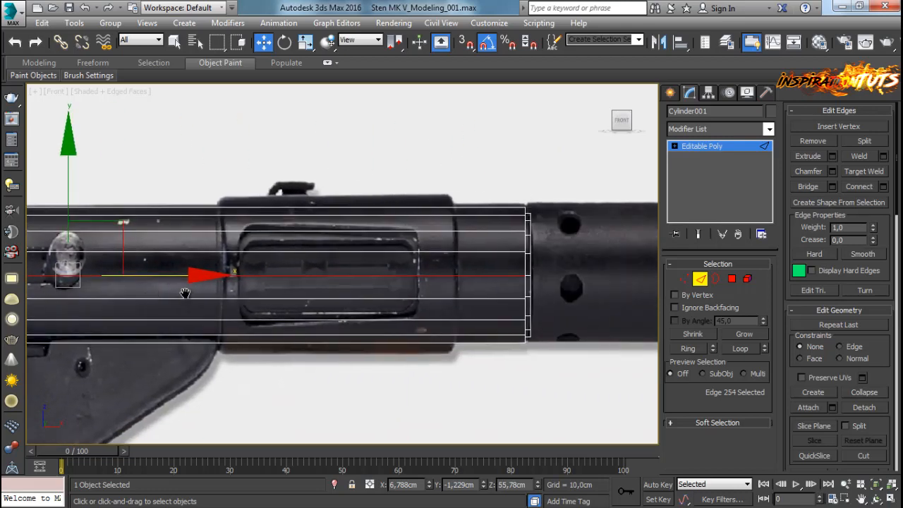
left_click(731, 349)
middle_click_drag(506, 343, 326, 335, "alt")
key("f")
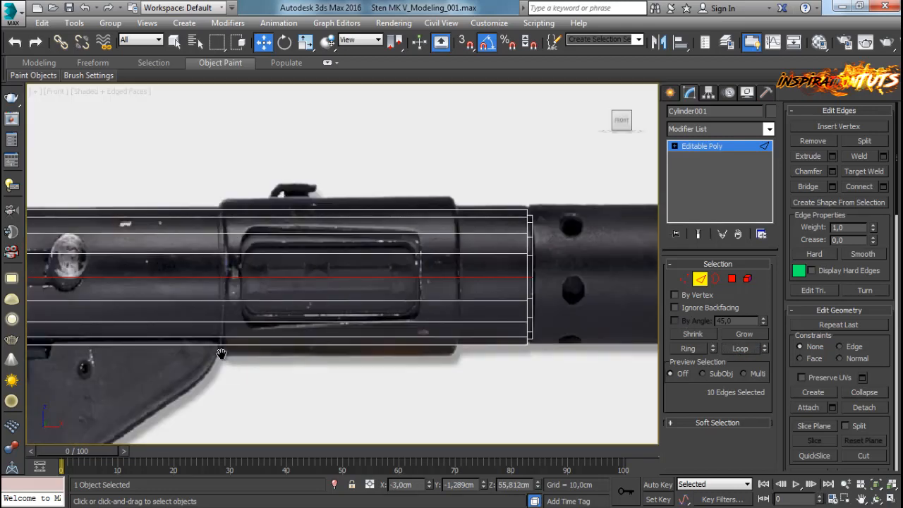
Step: Deselect the loop's edges on the rear cap and collar, keeping those from the main tube forward
middle_click_drag(282, 268, 572, 272)
middle_click_drag(289, 270, 622, 268)
scroll(219, 296, "up", 5)
middle_click_drag(252, 259, 275, 268)
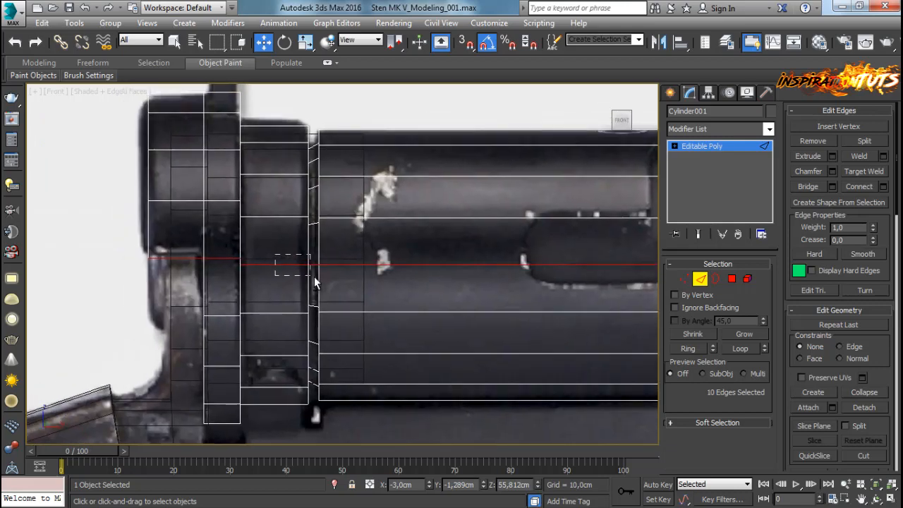
left_click_drag(314, 276, 314, 277, "alt")
left_click_drag(189, 244, 253, 290, "alt")
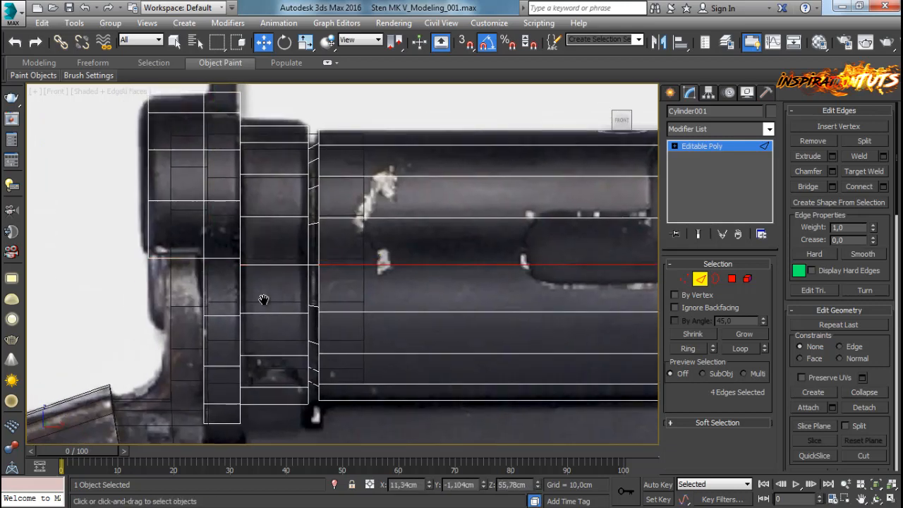
Step: Set the constraint to Edge and lower the selected edges onto the bolt slot's lower edge, at Z about 55.42 cm
middle_click_drag(468, 299, 376, 306)
scroll(416, 301, "down", 3)
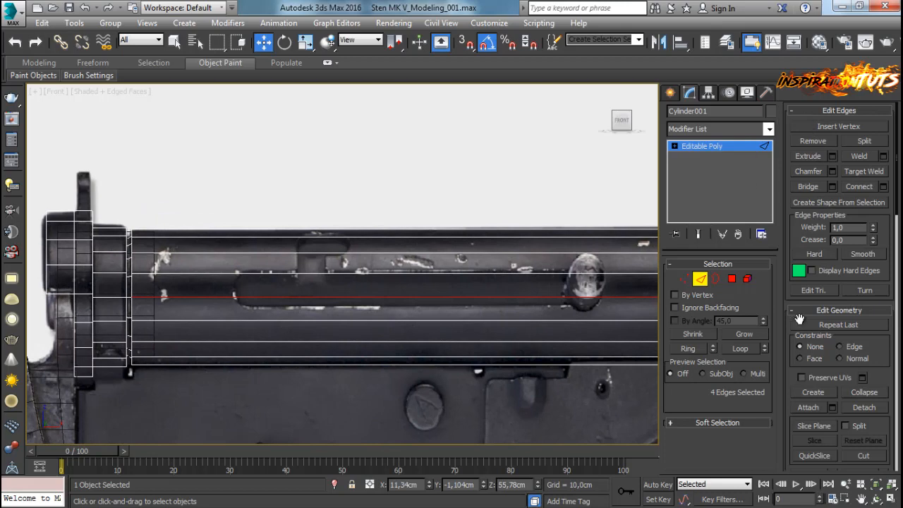
middle_click_drag(488, 340, 425, 347)
scroll(426, 348, "down", 2)
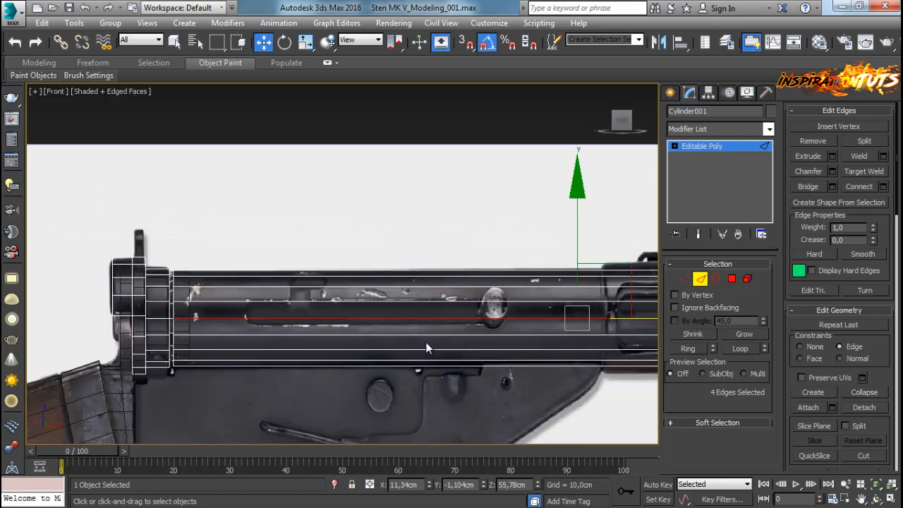
left_click_drag(578, 240, 575, 246)
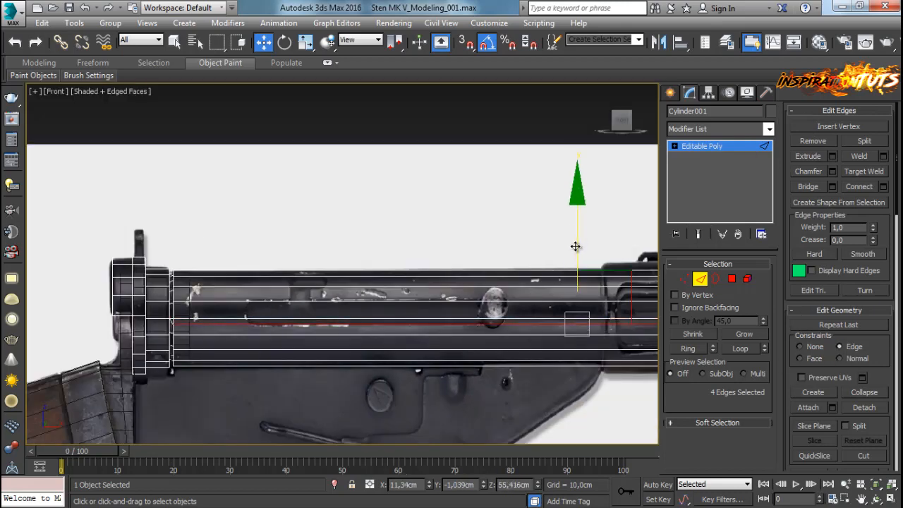
scroll(303, 307, "up", 3)
middle_click_drag(313, 304, 530, 248)
scroll(358, 282, "up", 2)
mouse_move(358, 283)
middle_mouse_down()
mouse_move(391, 282)
mouse_move(345, 287)
middle_mouse_up()
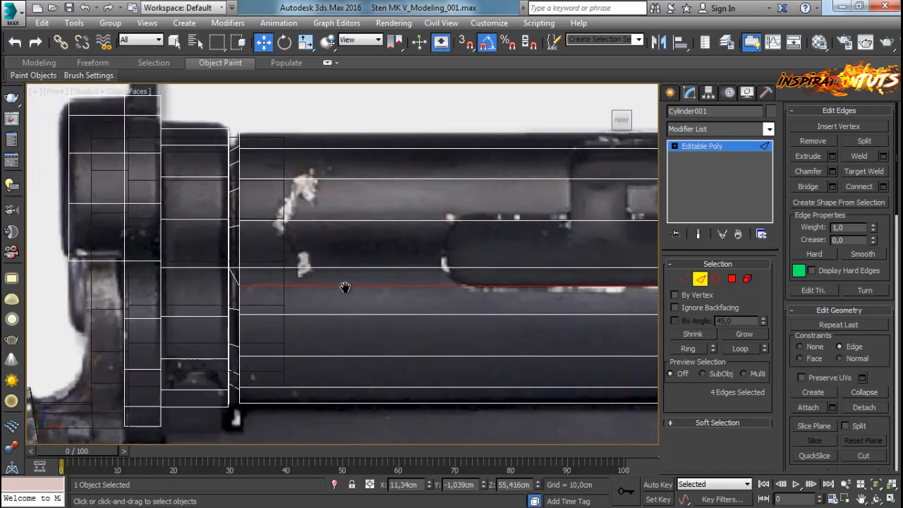
scroll(345, 286, "down", 2)
middle_click_drag(517, 332, 341, 345)
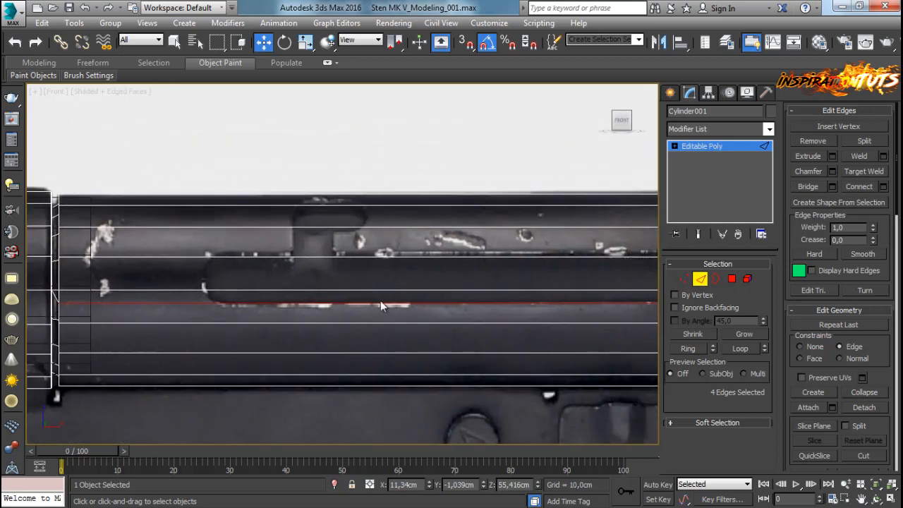
Step: Connect the tube's lengthwise edge ring with one segment, sliding it to about -75 near the slot's rear end
key("alt+r")
left_click(883, 187)
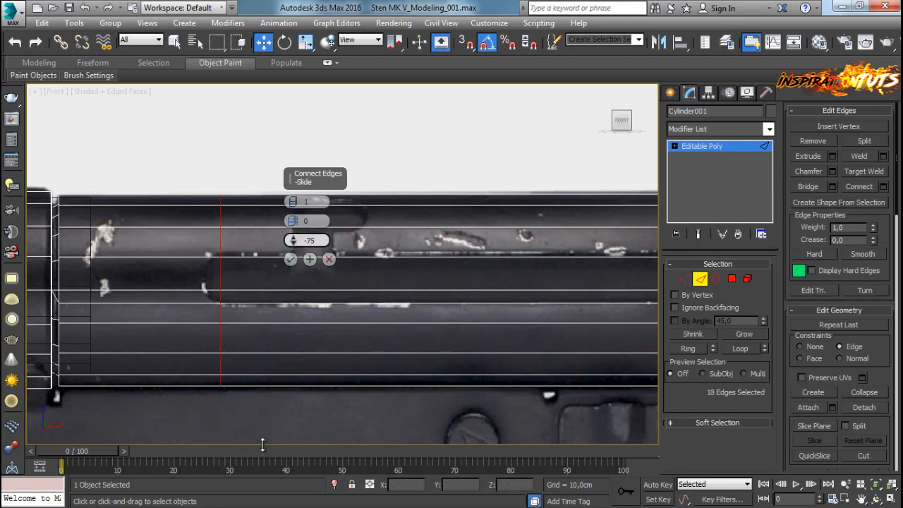
left_click(291, 258)
Step: Connect the edge ring ahead of that loop with one segment at slide -82, across the notch above the slot
scroll(343, 254, "down", 5)
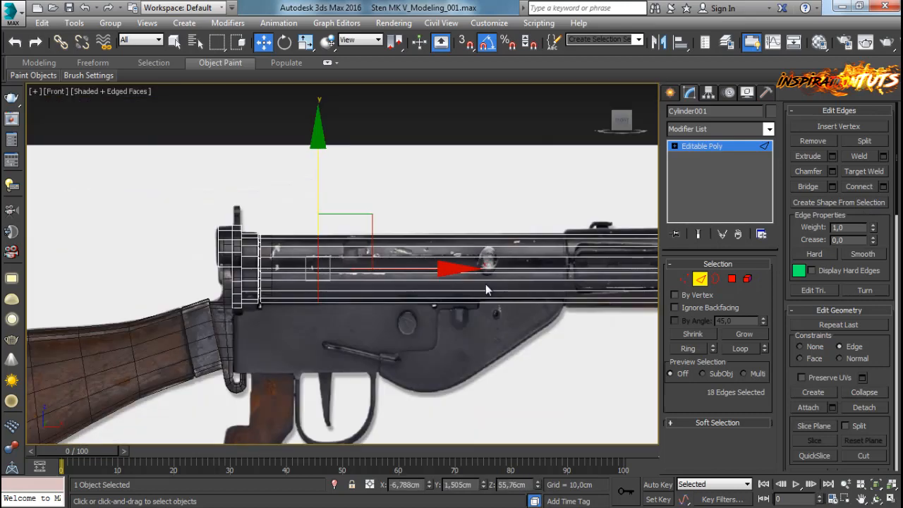
scroll(390, 263, "up", 5)
middle_click_drag(414, 261, 454, 277)
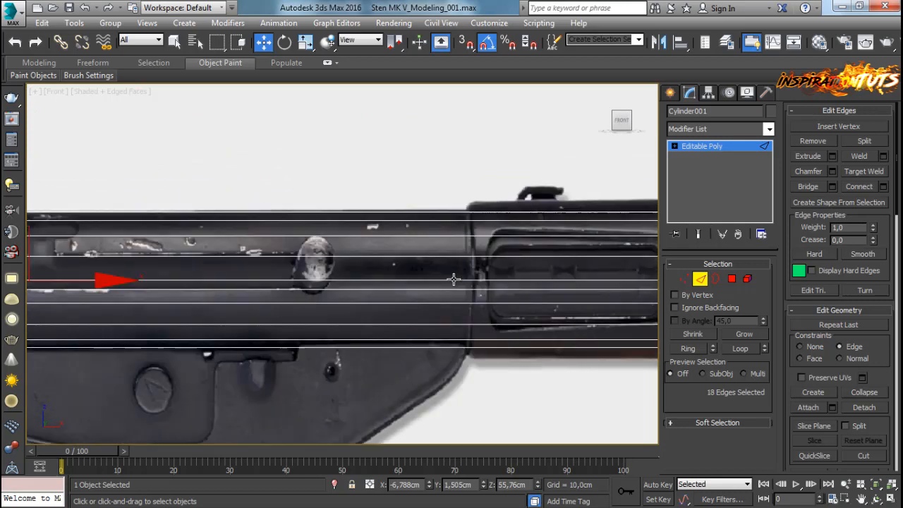
middle_click_drag(182, 285, 492, 284)
left_click(356, 254)
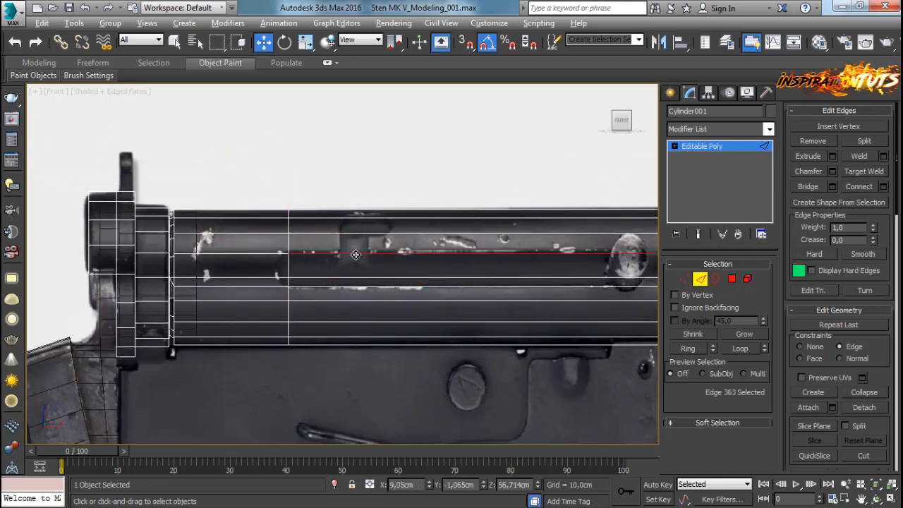
key("alt+r")
left_click(883, 186)
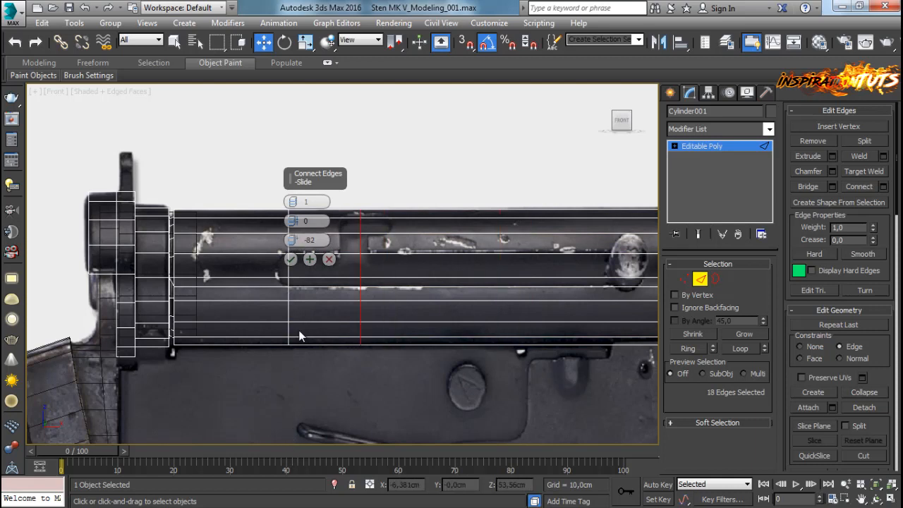
left_click(291, 259)
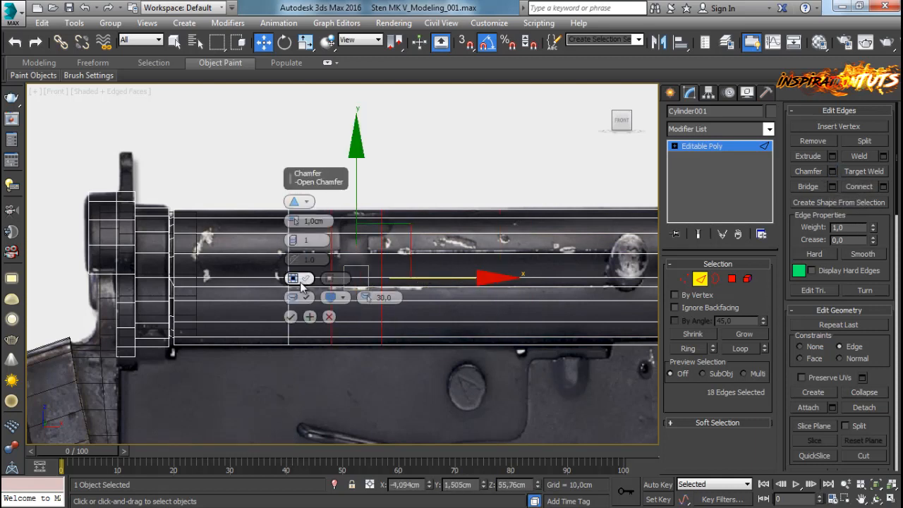
Step: Chamfer the notch loop by about 0.58 cm and move the front loop's vertices along X to about -3.56 cm
scroll(296, 241, "up", 4)
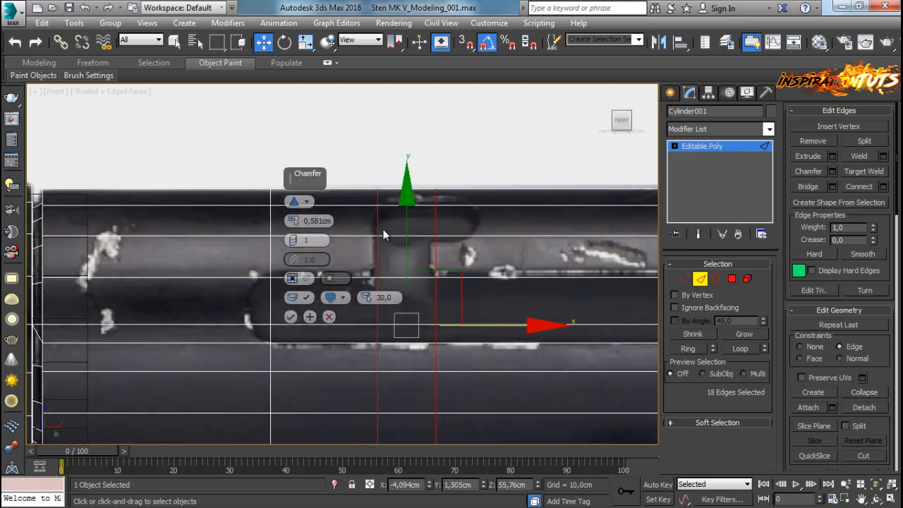
left_click(290, 317)
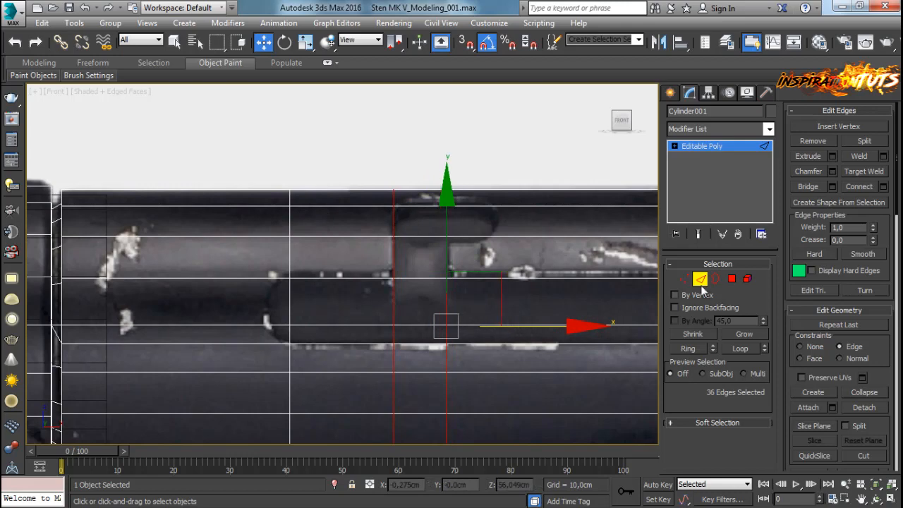
key("1")
scroll(429, 385, "down", 3)
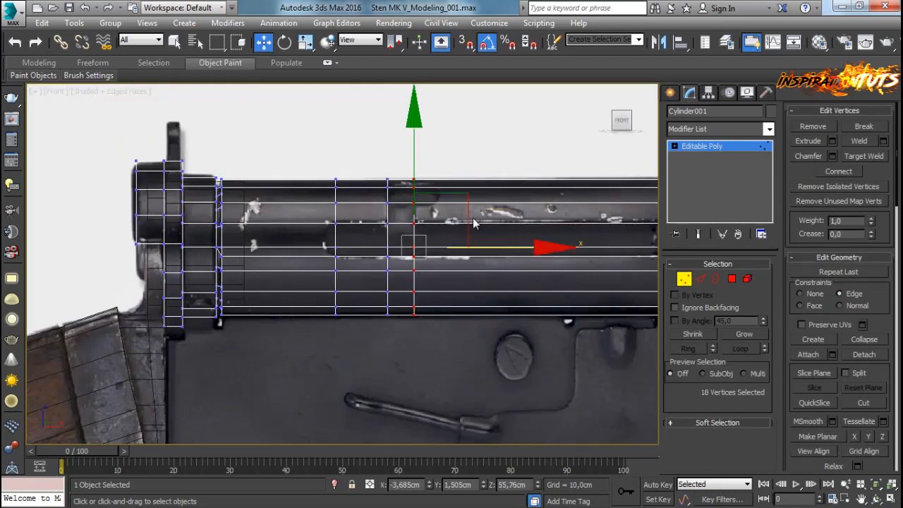
middle_click_drag(491, 254, 228, 256)
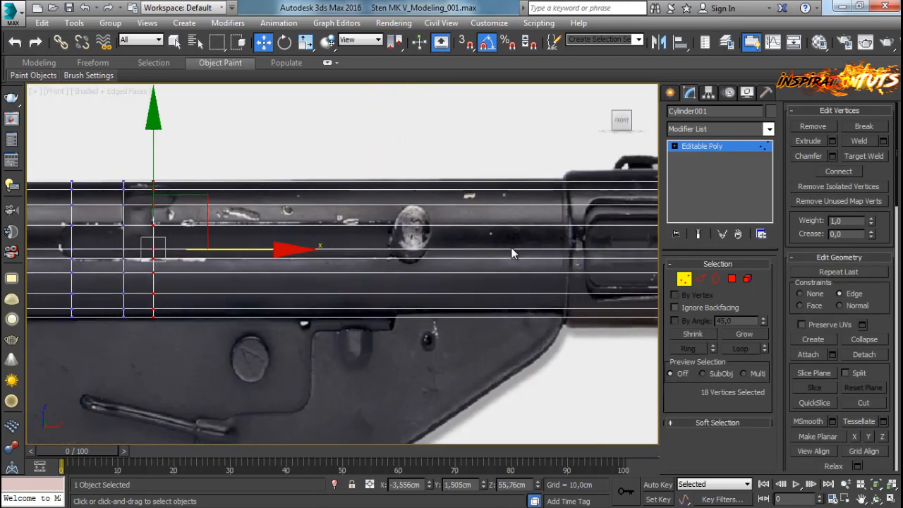
Step: Connect the edge ring ahead of the notch with one segment at slide -33, at the oval knob's rear edge
scroll(446, 275, "up", 4)
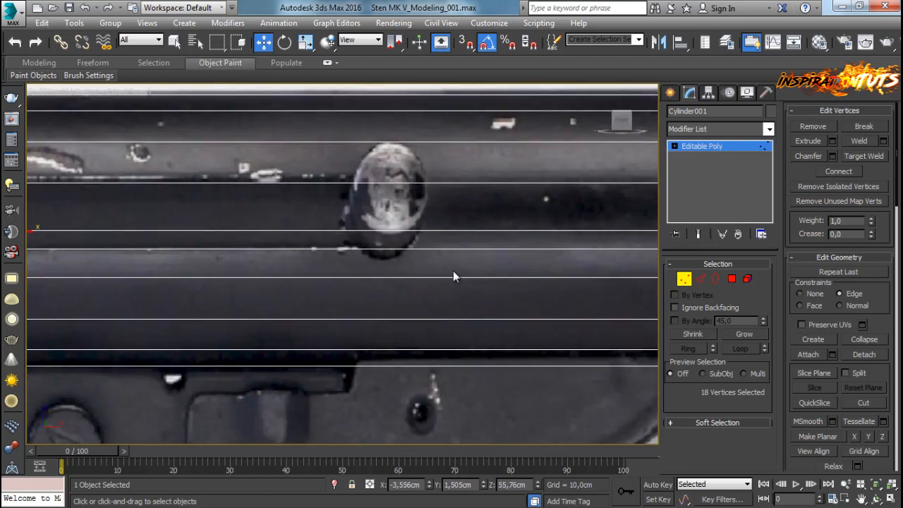
left_click(697, 280)
key("alt+r")
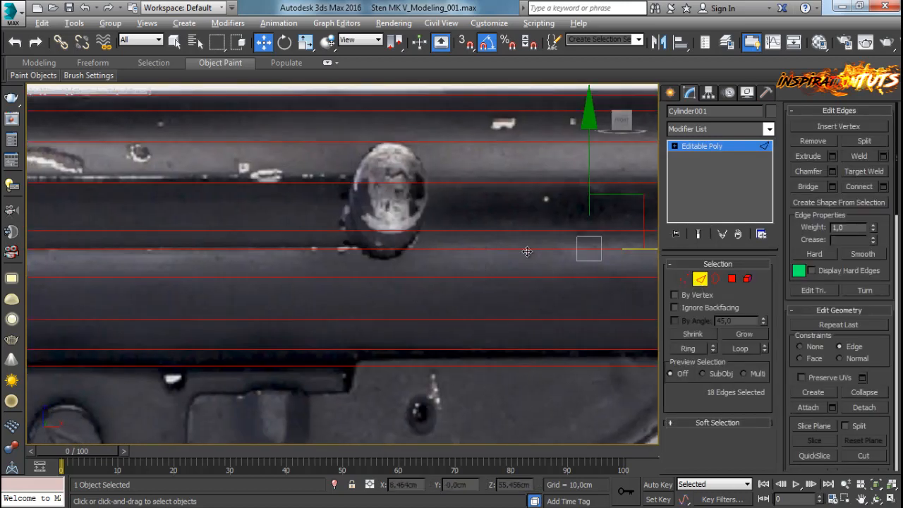
left_click(883, 187)
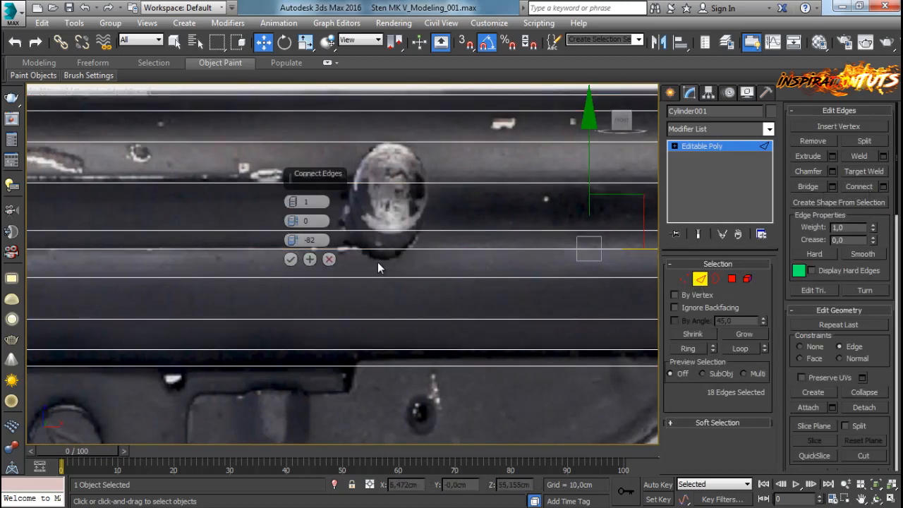
scroll(377, 267, "down", 4)
scroll(303, 247, "up", 2)
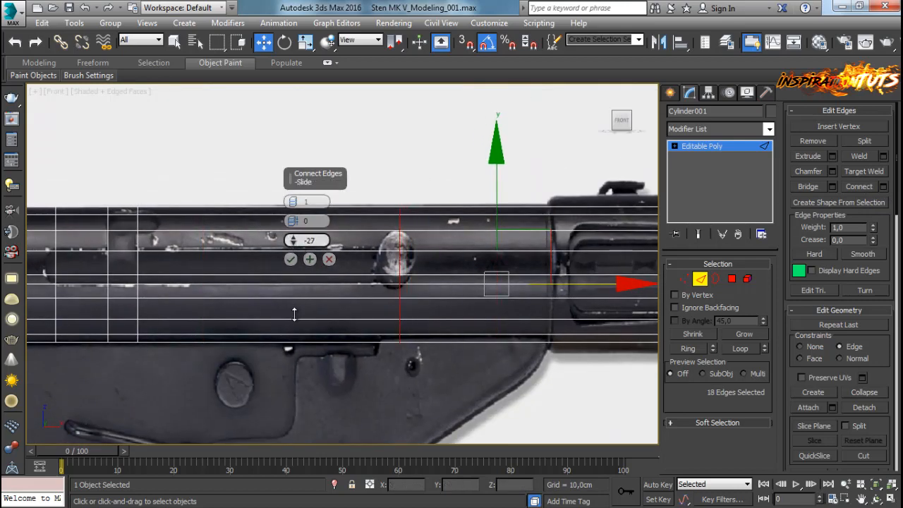
left_click(290, 259)
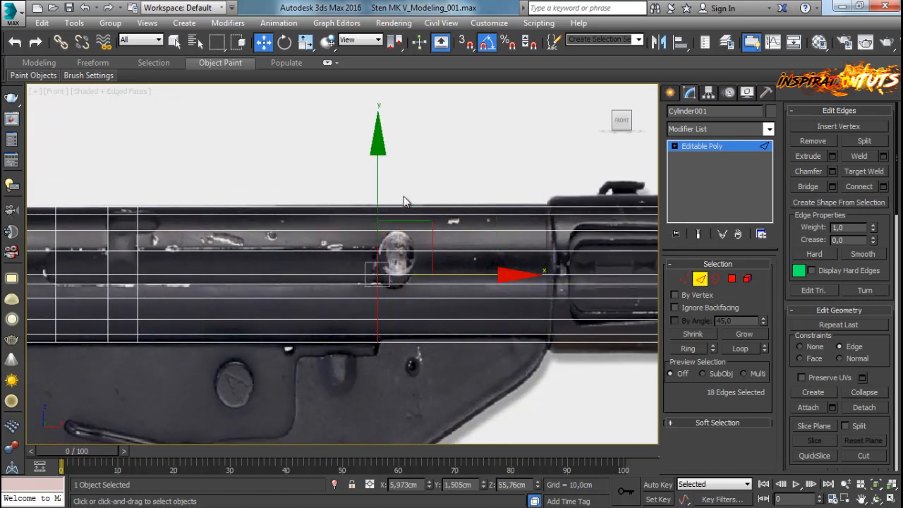
Step: Connect the lengthwise edge ring ahead of the oval knob's rear loop with one segment at slide about -90
left_click_drag(424, 463, 423, 462)
left_click(882, 186)
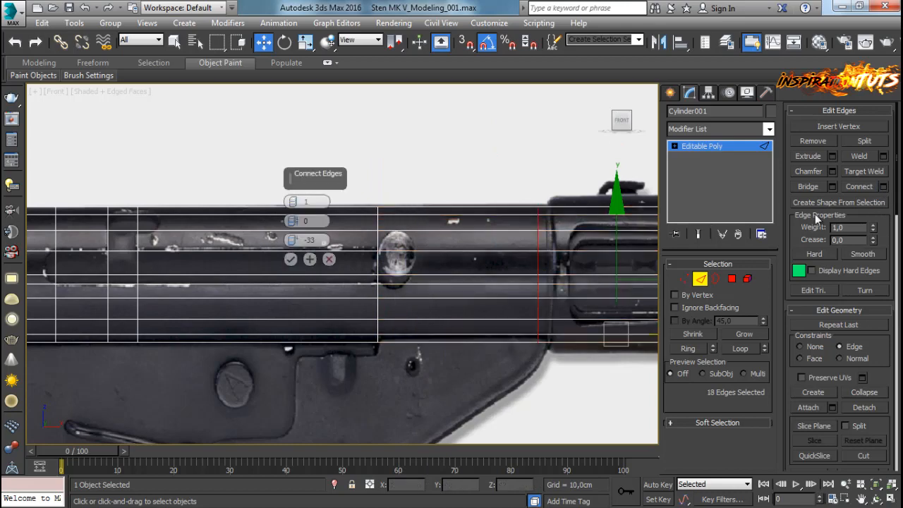
right_click(296, 241)
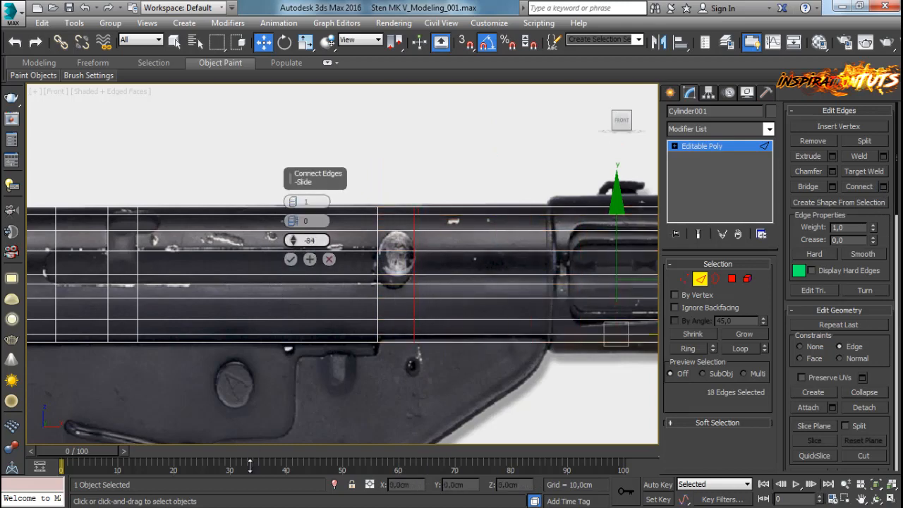
left_click_drag(250, 465, 250, 471)
scroll(320, 338, "up", 3)
middle_click_drag(348, 242, 292, 280)
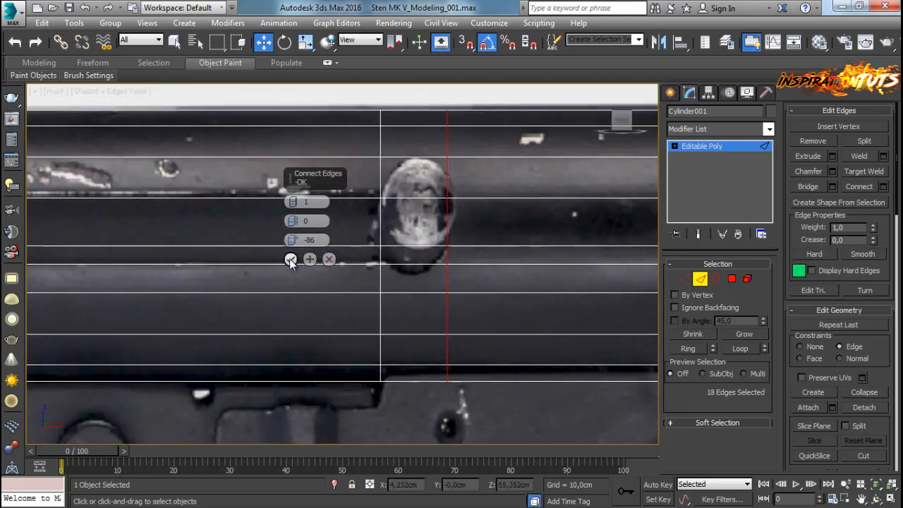
left_click_drag(292, 240, 289, 258)
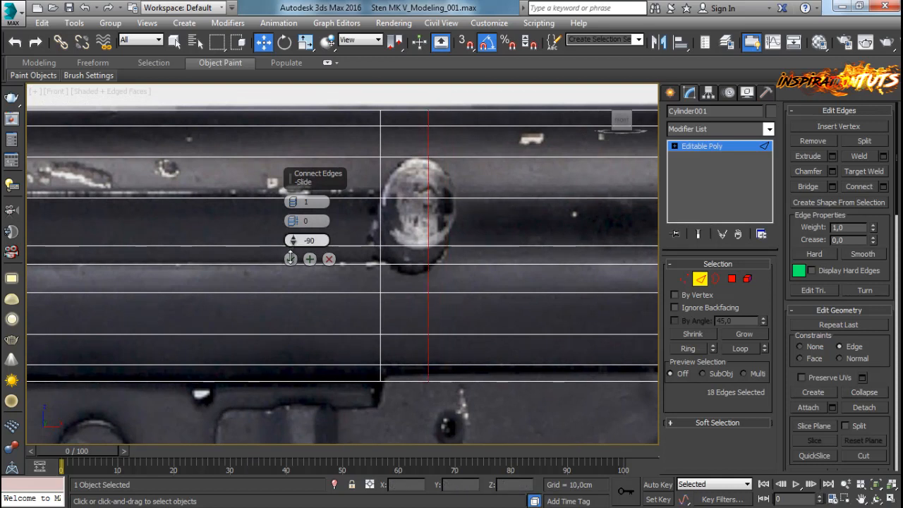
left_click(291, 259)
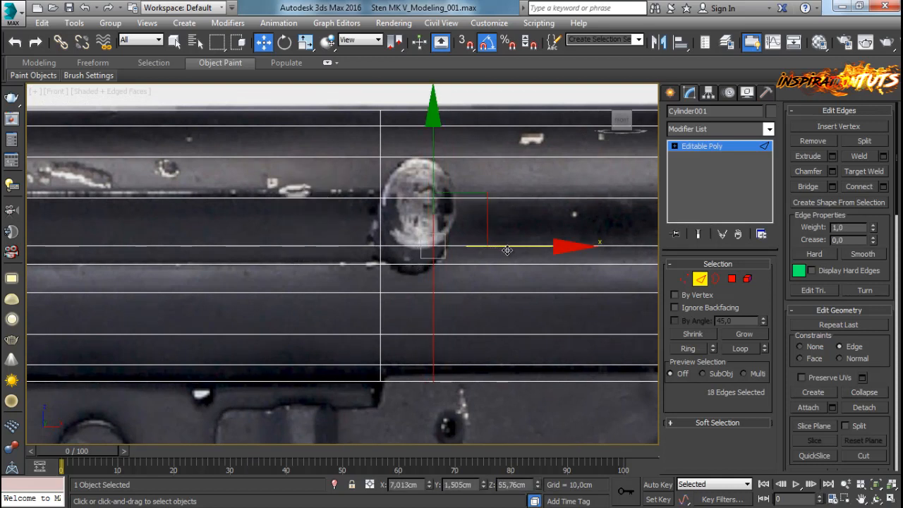
Step: Move the new edge loop forward along X to align with the oval knob's front edge
left_click_drag(512, 250, 518, 248)
left_click(424, 200)
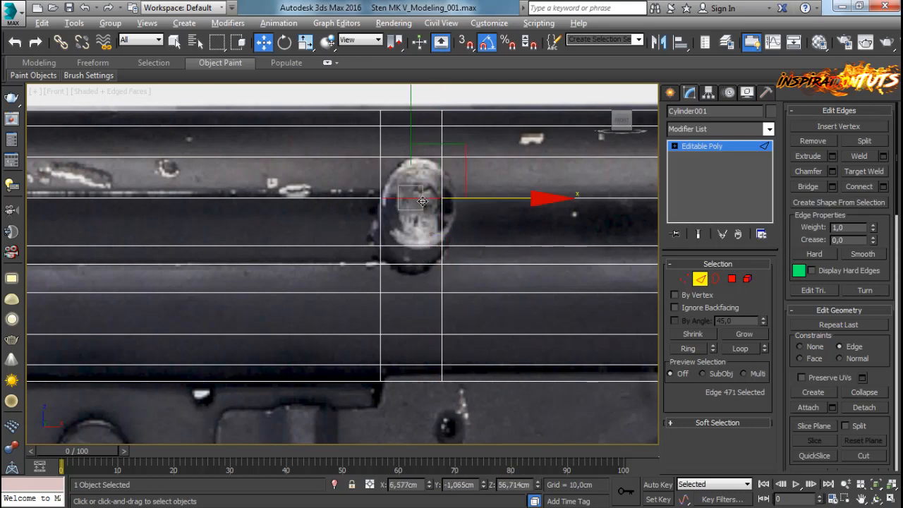
key("alt+r")
left_click(443, 189)
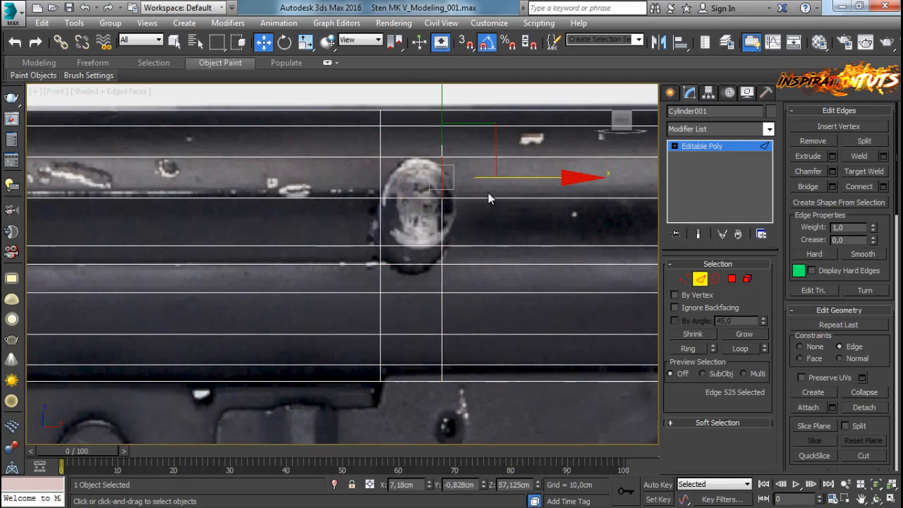
key("alt+l")
left_click_drag(485, 247, 528, 249)
Step: Connect the edge ring between the knob's two loops with three segments and a pinch of 23
left_click(417, 264)
key("alt+r")
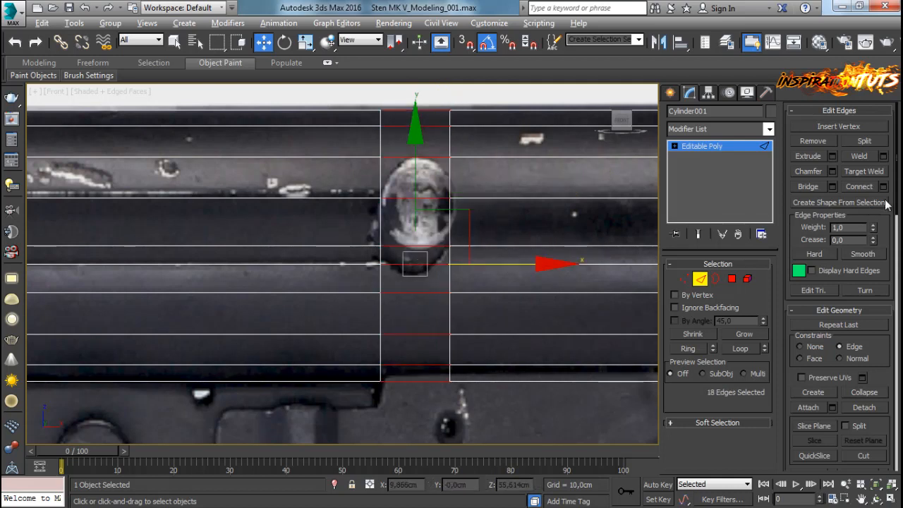
left_click(883, 187)
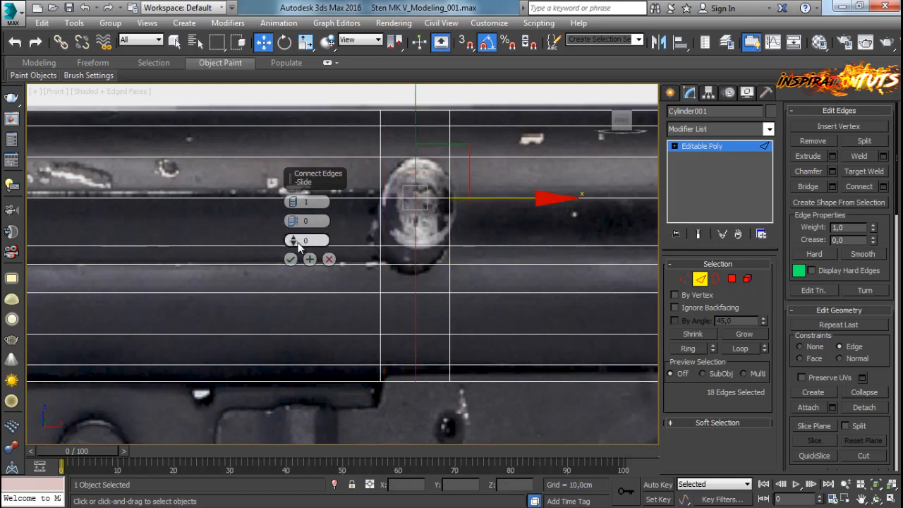
left_click_drag(292, 199, 310, 164)
left_click(293, 200)
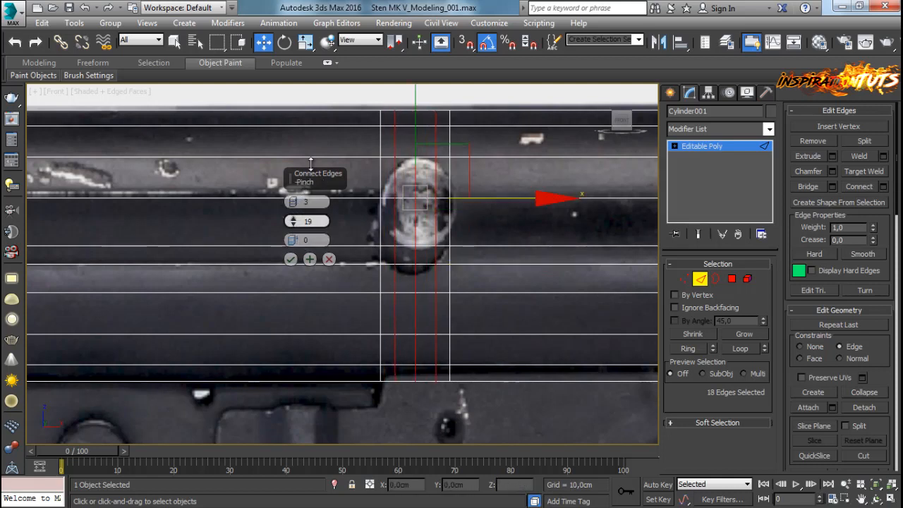
left_click(290, 259)
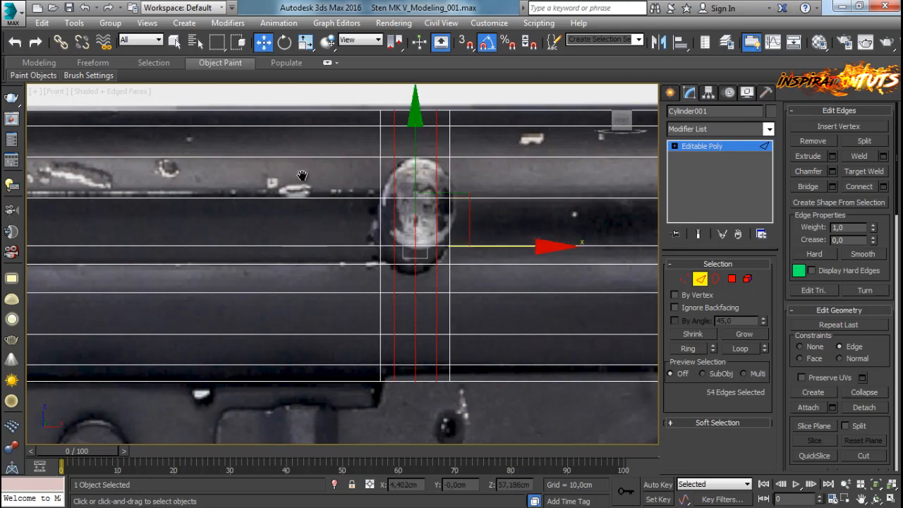
Step: Connect the edge ring between the two loops at the notch above the slot with two segments, pinch 0 and slide 0
scroll(299, 174, "down", 2)
middle_click_drag(131, 256, 419, 309)
scroll(406, 304, "up", 1)
scroll(363, 205, "up", 1)
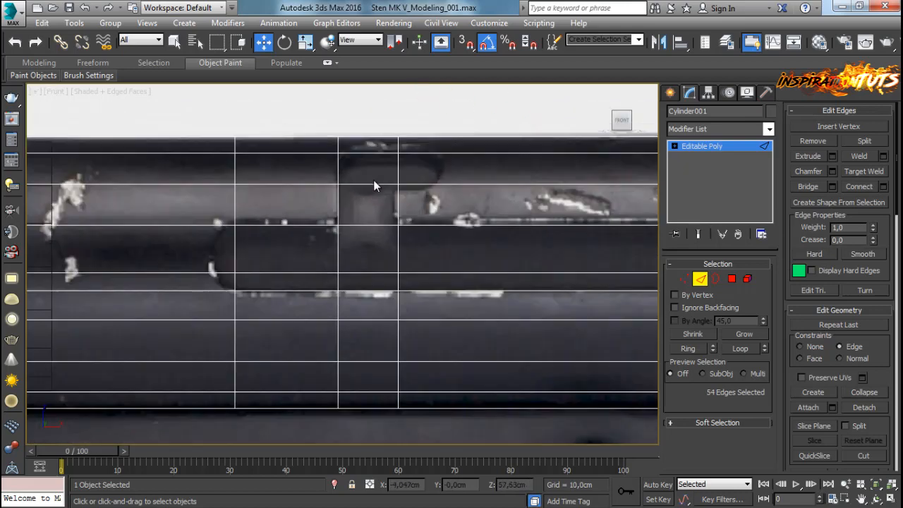
left_click(373, 184)
key("alt+r")
left_click(883, 187)
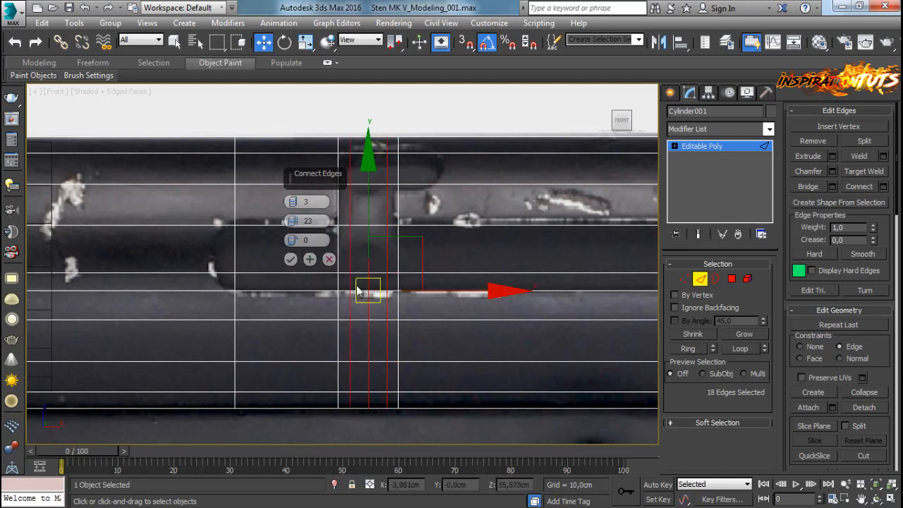
right_click(293, 223)
right_click(290, 205)
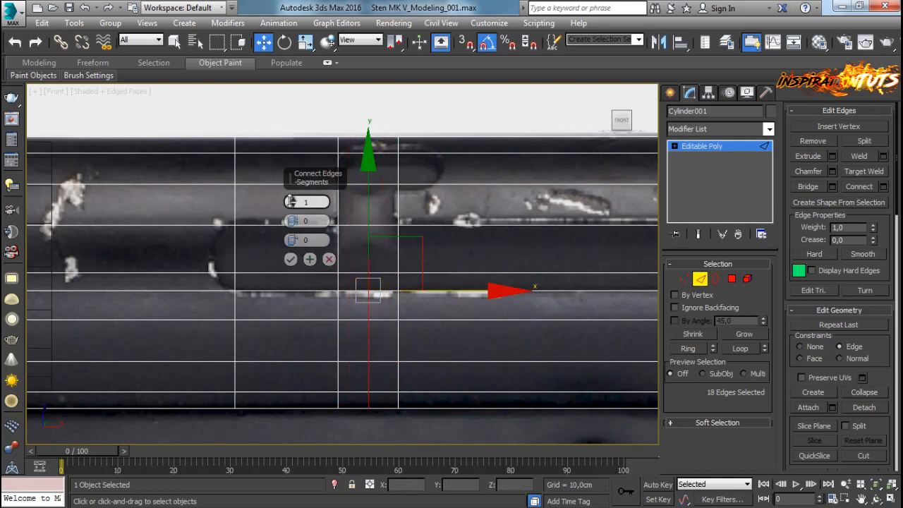
left_click(290, 258)
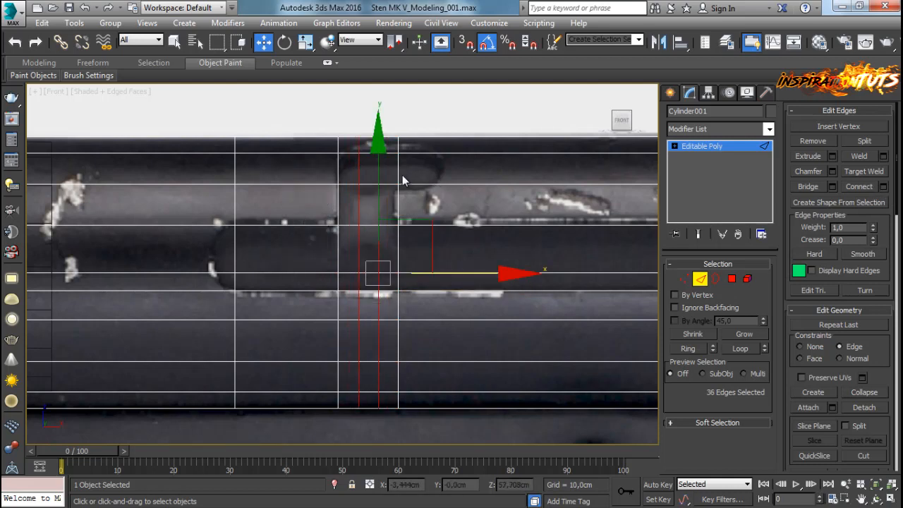
Step: Connect the edge ring around the tube with two segments, adding two lengthwise edge lines through the upper notch
left_click(398, 173)
key("alt+r")
left_click(883, 187)
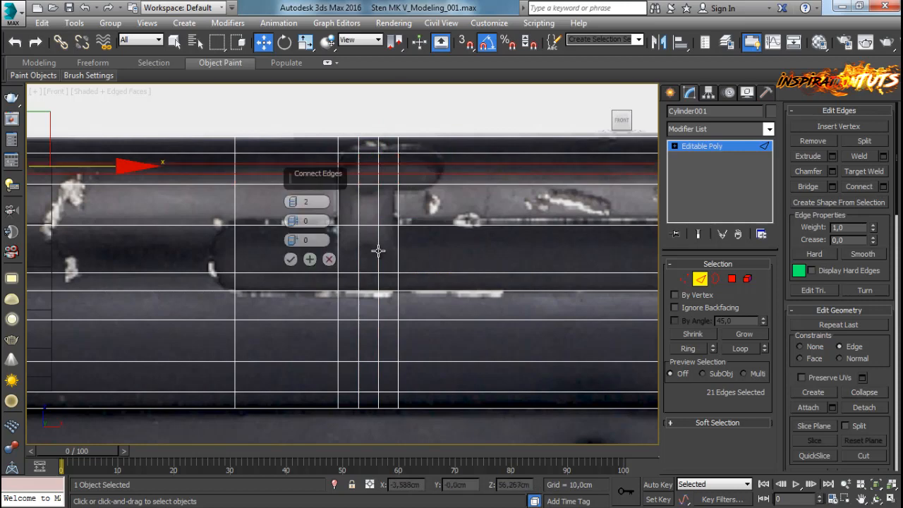
left_click(292, 259)
key("1")
middle_click_drag(411, 153, 448, 223)
scroll(447, 223, "up", 2)
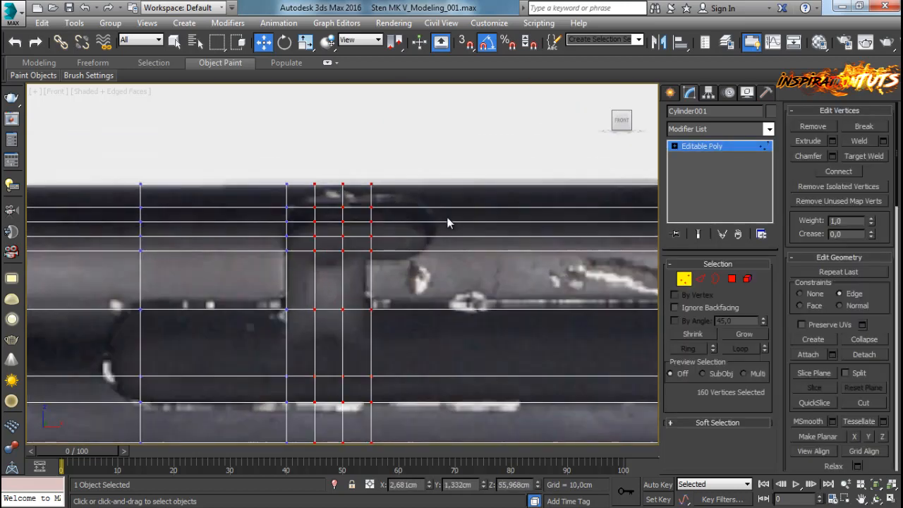
Step: Connect the lengthwise edge ring ahead of the notch with one segment at slide -90, near the notch's front end
left_click(700, 279)
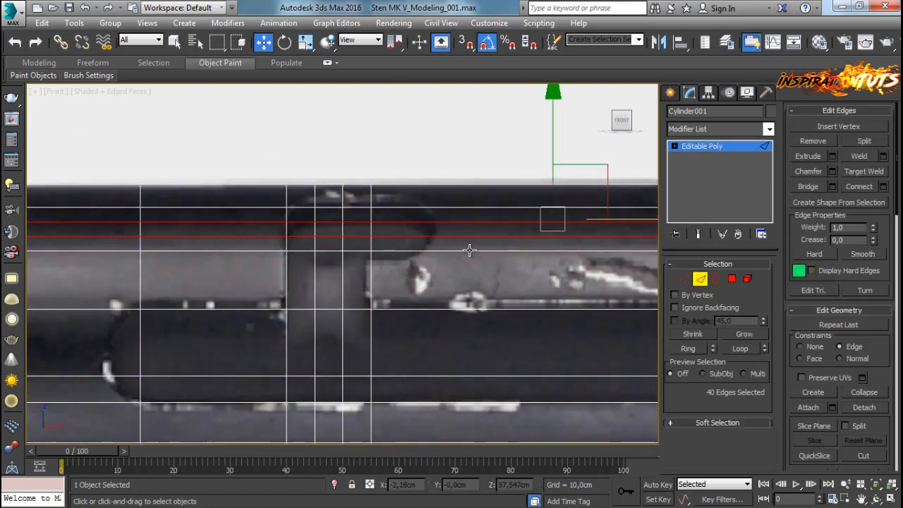
left_click(884, 186)
left_click_drag(298, 242, 292, 237)
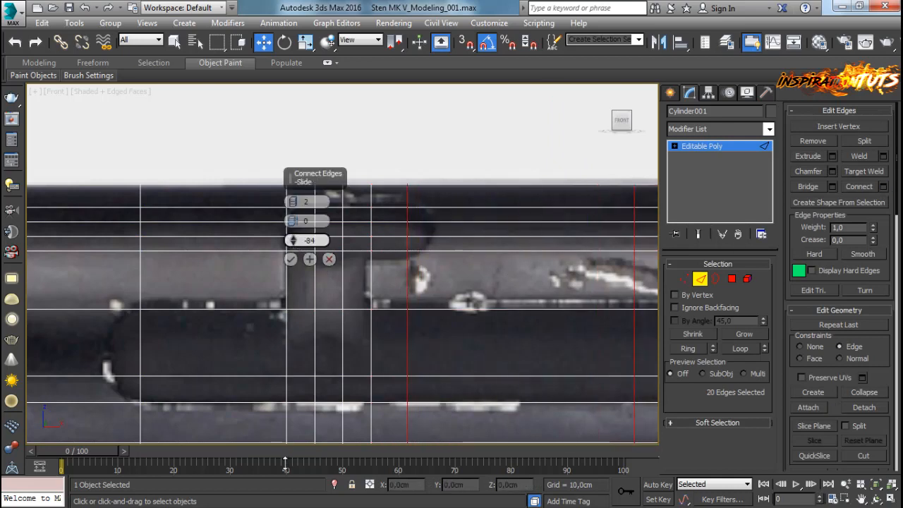
left_click(295, 205)
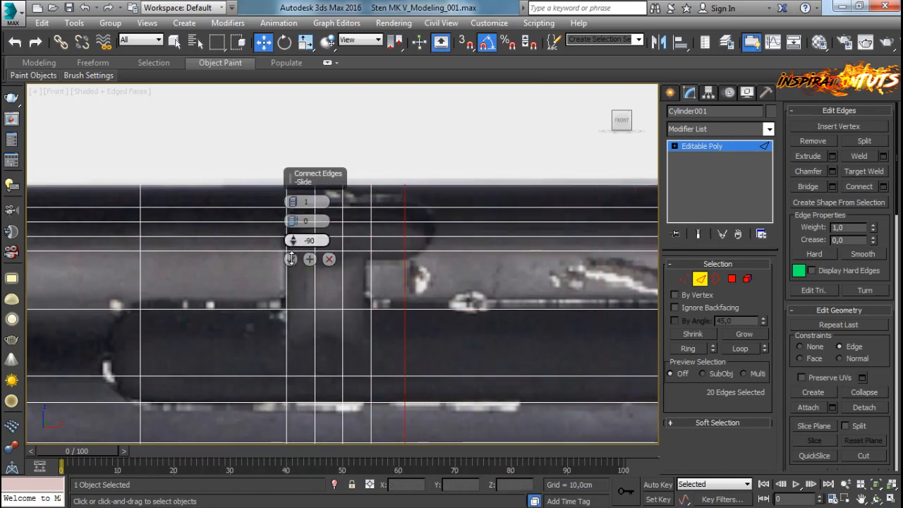
left_click(290, 259)
Step: Try to move the two middle vertices on the notch's front loop forward along X
left_click(681, 278)
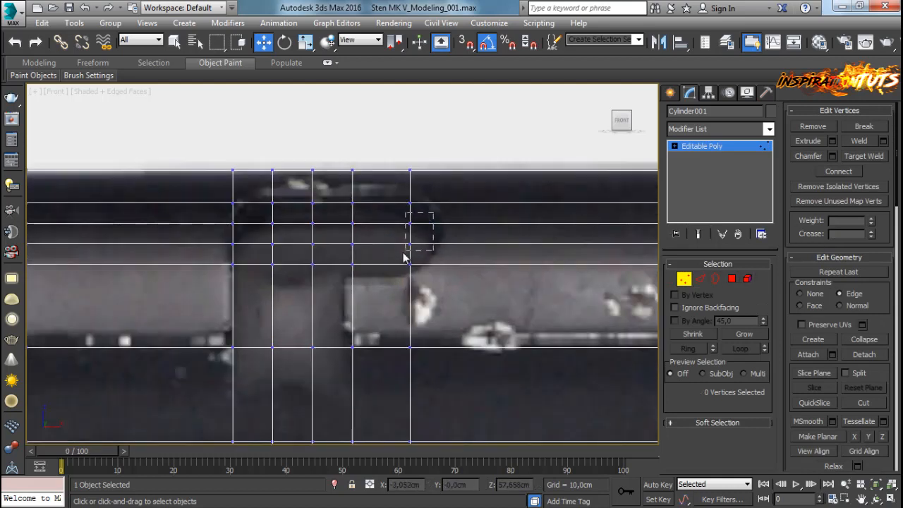
left_click_drag(433, 212, 404, 258)
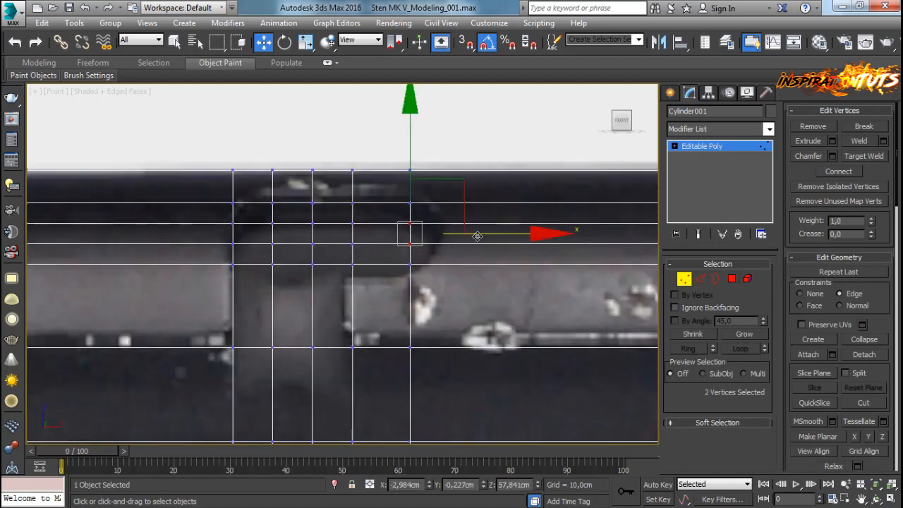
left_click_drag(479, 234, 510, 233)
key("ctrl+z")
key("ctrl+z")
key("ctrl+z")
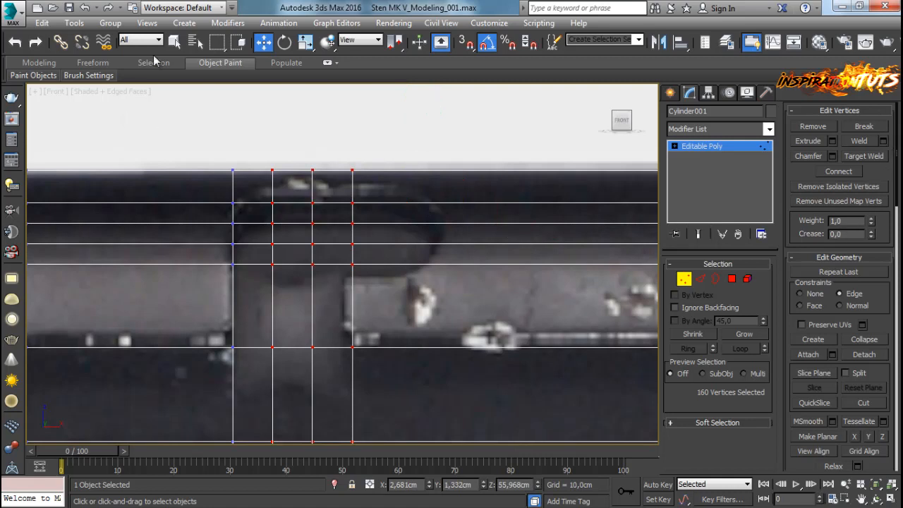
left_click(108, 7)
left_click_drag(425, 219, 396, 251)
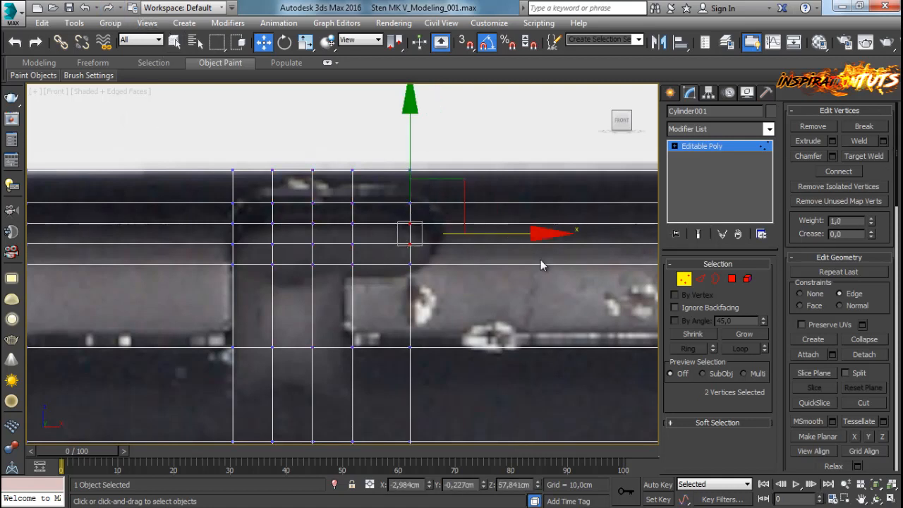
Step: Select the two middle lengthwise edge loops through the upper notch, convert them to vertices and scale them apart vertically
key("2")
left_click(512, 225)
left_click(508, 244, "ctrl")
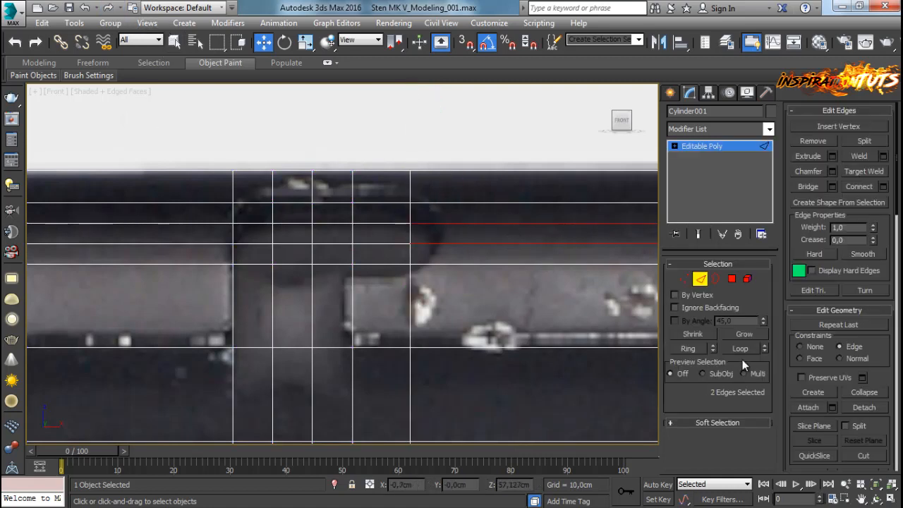
left_click(741, 349)
middle_click_drag(478, 325, 473, 324)
scroll(451, 331, "down", 5)
scroll(428, 332, "up", 4)
middle_click_drag(424, 296, 374, 298)
scroll(374, 298, "up", 2)
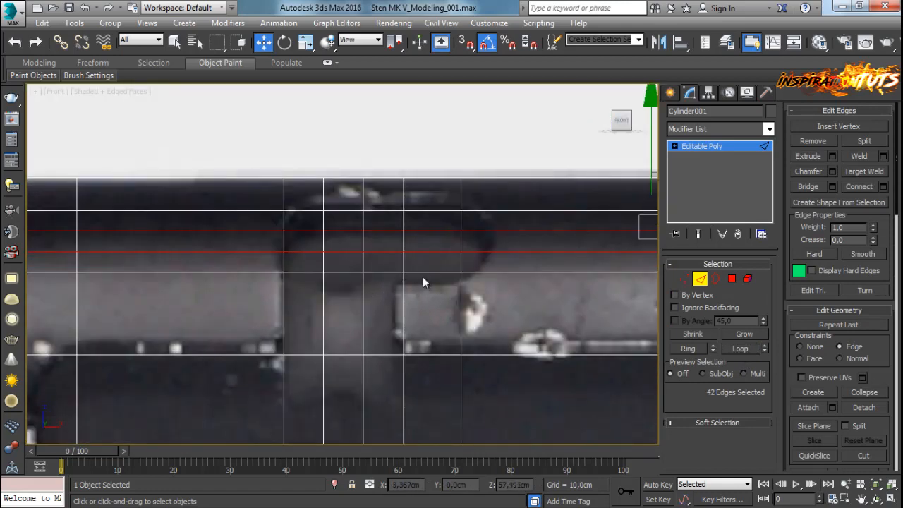
scroll(423, 276, "down", 4)
scroll(423, 276, "up", 4)
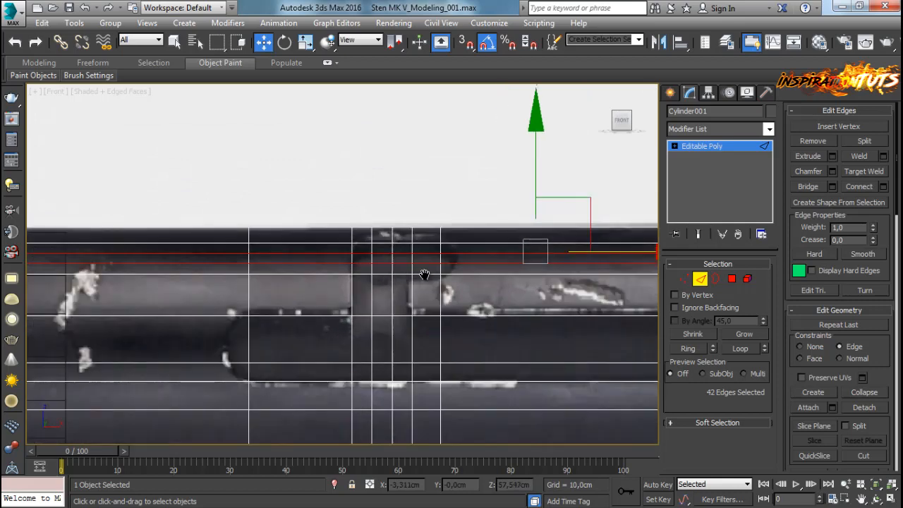
middle_click_drag(423, 276, 424, 275)
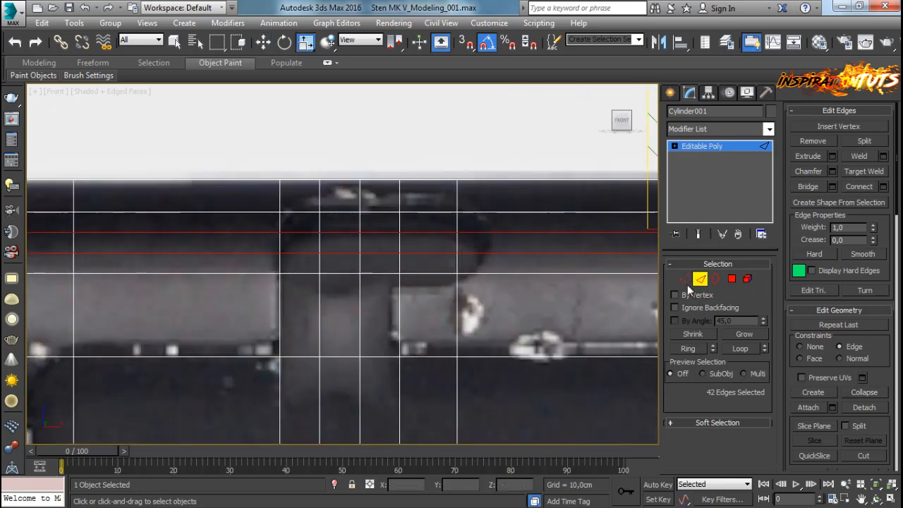
left_click(683, 279, "ctrl")
scroll(587, 268, "down", 5)
scroll(522, 165, "up", 3)
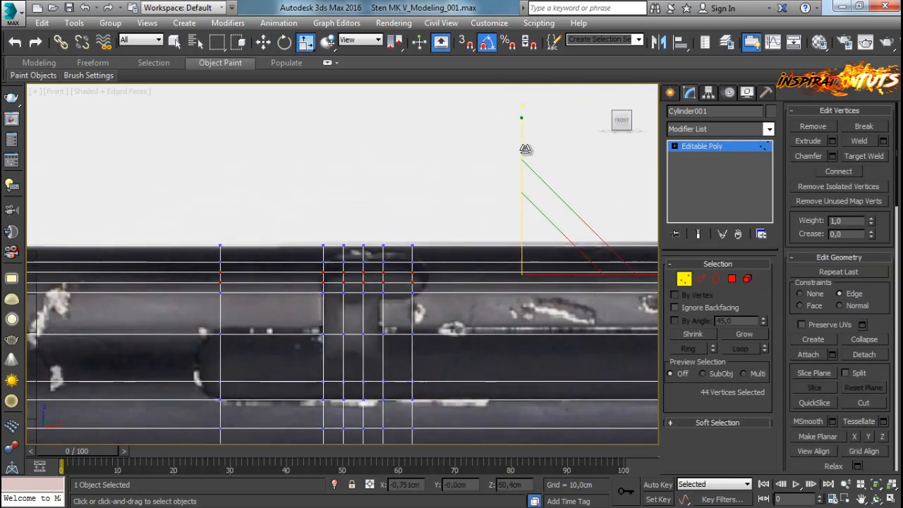
scroll(451, 232, "up", 6)
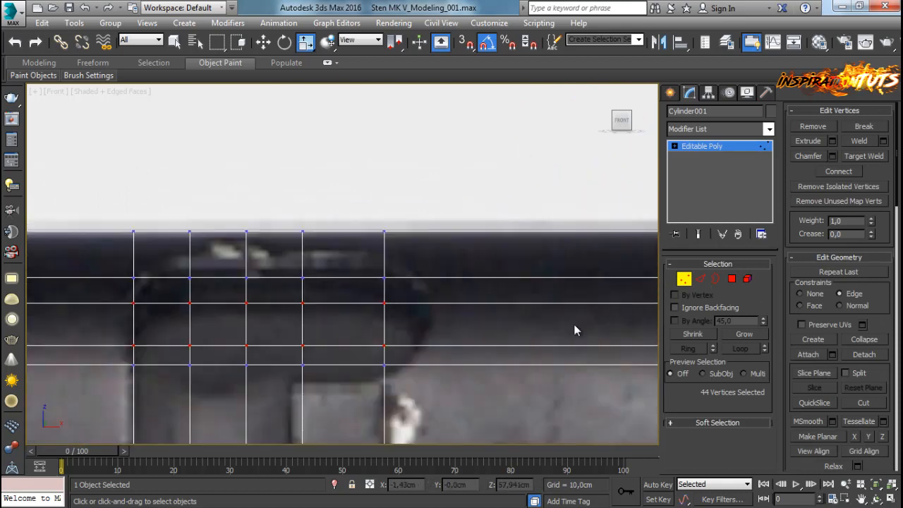
Step: Move the two middle vertices of the notch's front loop along X to about -2.71 cm to form its rounded end
left_click_drag(368, 358, 402, 290)
key("w")
left_click_drag(471, 324, 510, 319)
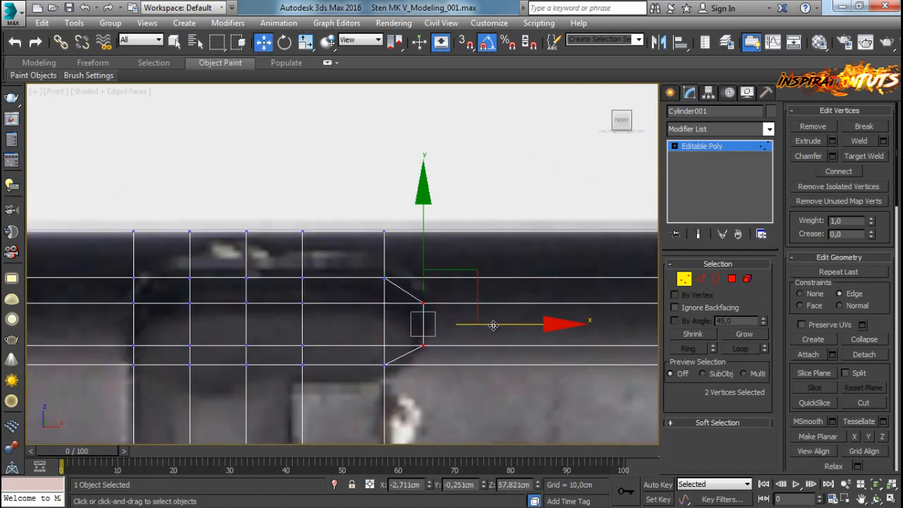
left_click(417, 332)
Step: Move the upper vertices of the notch's rear loop along X to about -4.6 cm to bevel its rear corner
middle_click_drag(136, 284, 264, 252)
left_click(263, 247)
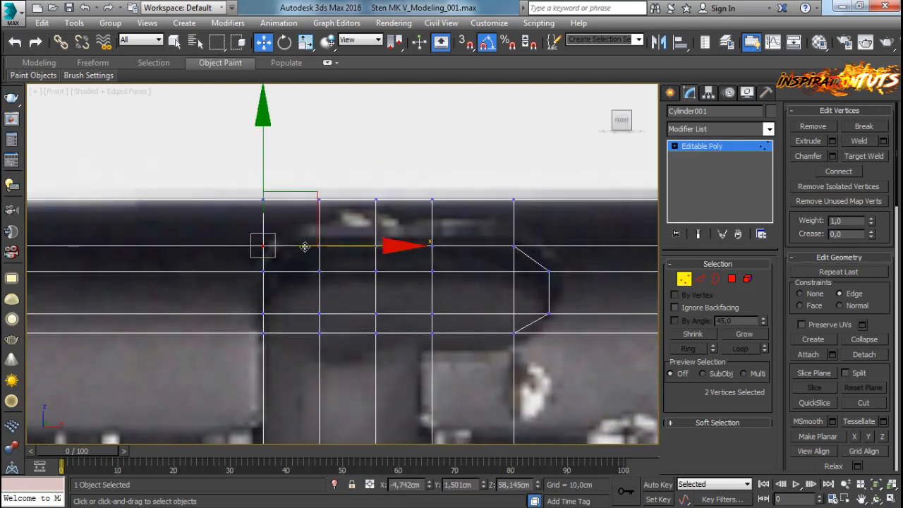
left_click(263, 200, "ctrl")
left_click_drag(345, 227, 366, 222)
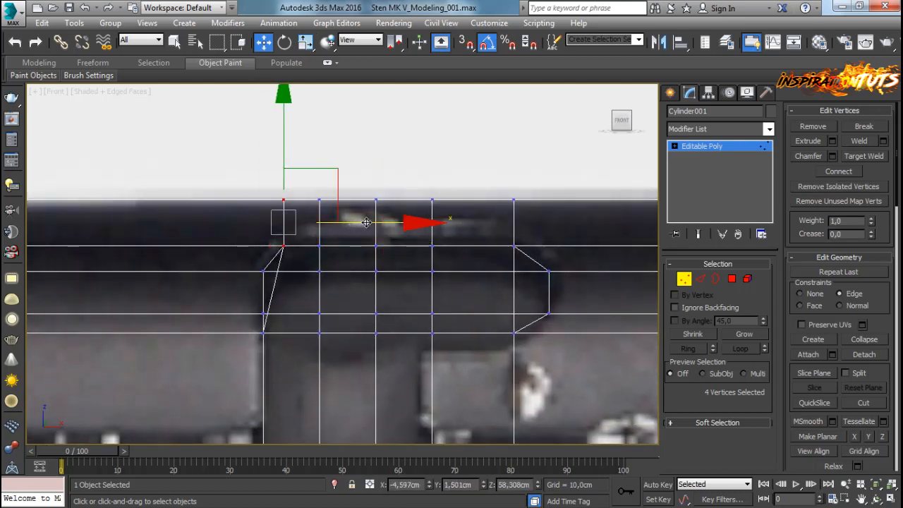
left_click(314, 316)
Step: Raise the middle vertices along the notch's upper edge to about 58.19 cm in Z, matching its curved outline
left_click(413, 264)
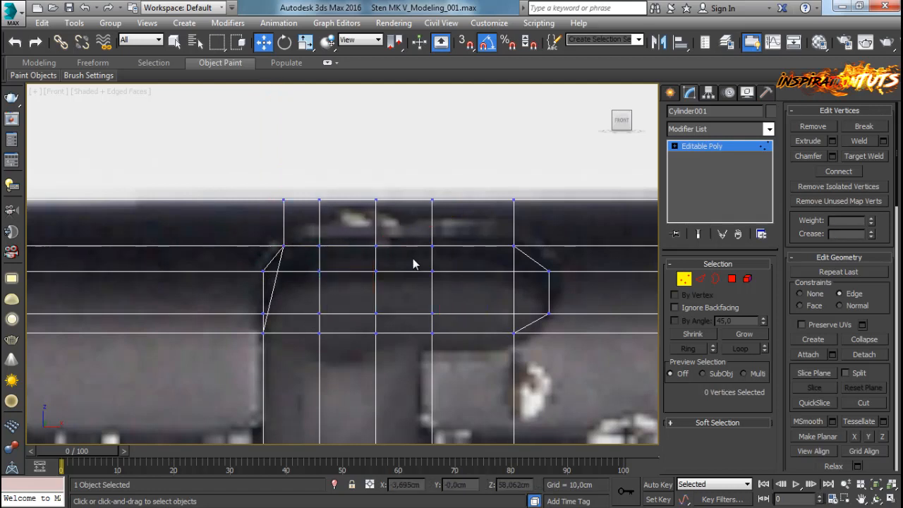
left_click_drag(300, 270, 301, 270)
left_click_drag(383, 181, 379, 177)
middle_click_drag(471, 279, 420, 284)
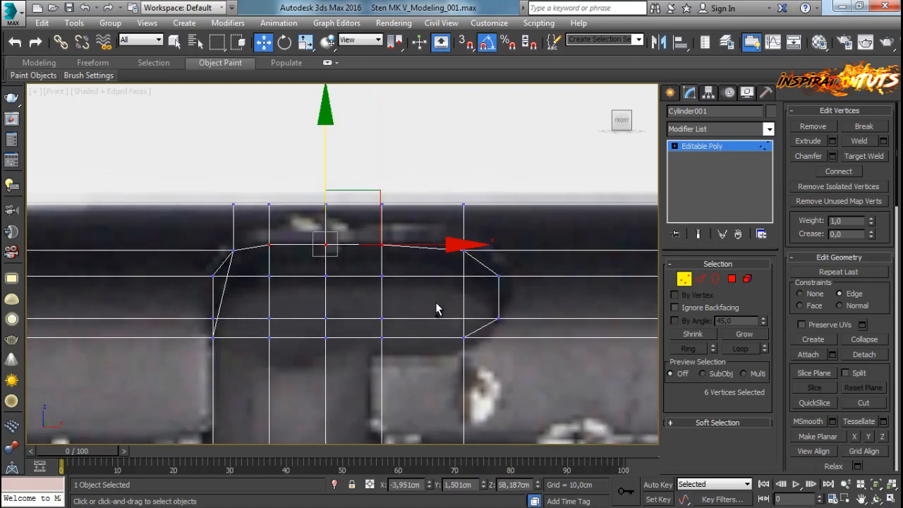
Step: Undo the last raise, add the notch's front upper vertices to the selection, and raise the upper edge vertices together to the reference outline
key("ctrl+z")
left_click_drag(471, 264, 455, 241, "ctrl")
left_click_drag(361, 172, 361, 167)
scroll(441, 277, "down", 2)
left_click(458, 332)
scroll(430, 331, "up", 1)
middle_click_drag(416, 329, 405, 328)
scroll(405, 328, "up", 1)
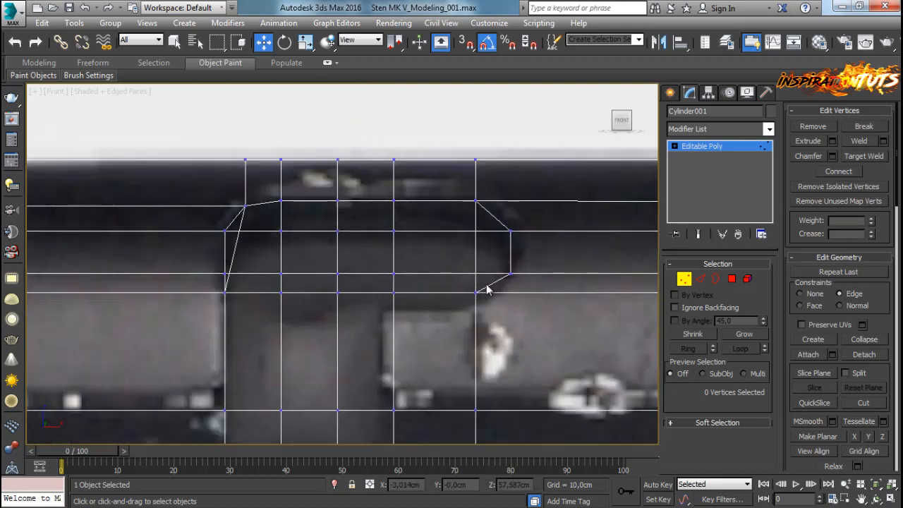
Step: Lower the two front columns of vertices on the notch's bottom edge to about 57.42 cm in Z
left_click_drag(479, 299, 388, 284)
left_click_drag(433, 208, 433, 224)
scroll(379, 268, "down", 2)
middle_click_drag(378, 268, 382, 245)
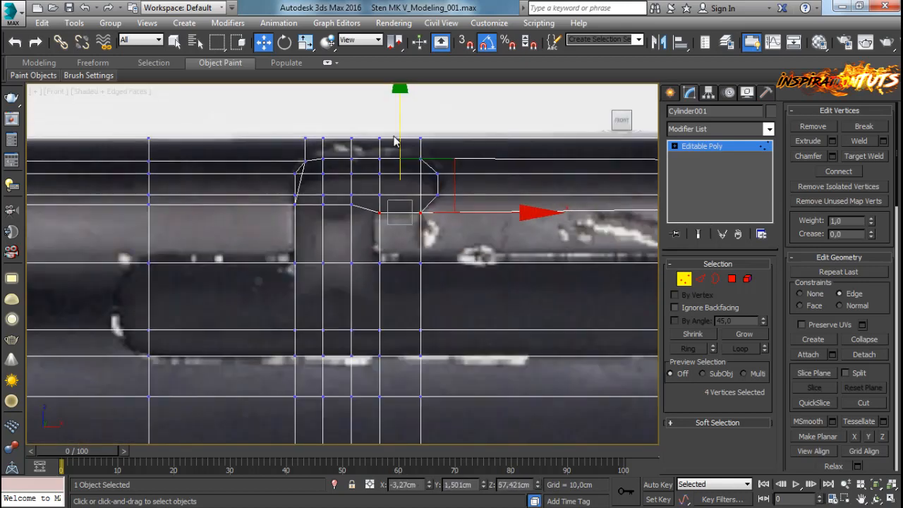
Step: Select the vertical vertex loop at the notch's step around the whole tube and shift it slightly back along X to match the reference
left_click_drag(368, 313, 367, 313)
middle_click_drag(403, 312, 405, 197)
left_click_drag(404, 196, 365, 456, "ctrl")
middle_click_drag(335, 261, 330, 390)
scroll(353, 373, "up", 1)
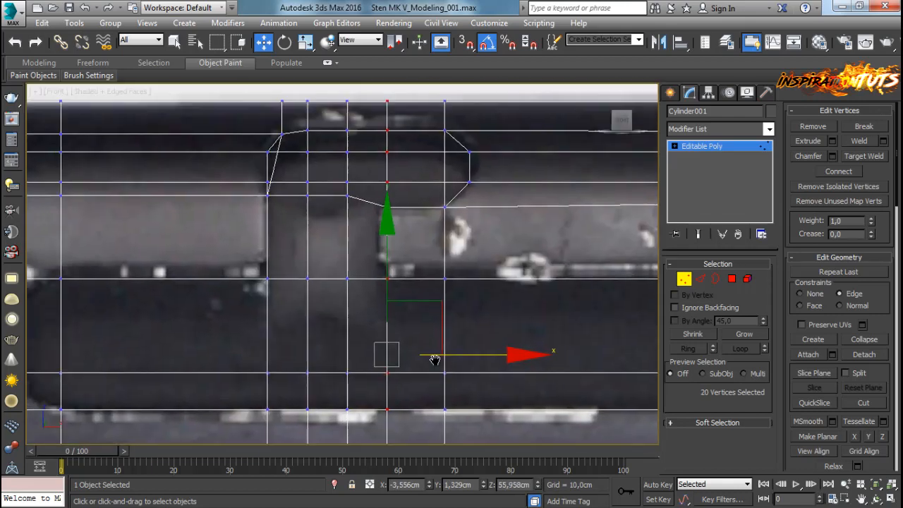
left_click_drag(491, 357, 485, 357)
left_click(466, 258)
Step: Lower the corner vertices at the notch's bottom step slightly to level them with the neighbouring front corner
scroll(448, 242, "up", 2)
middle_click_drag(448, 241, 472, 260)
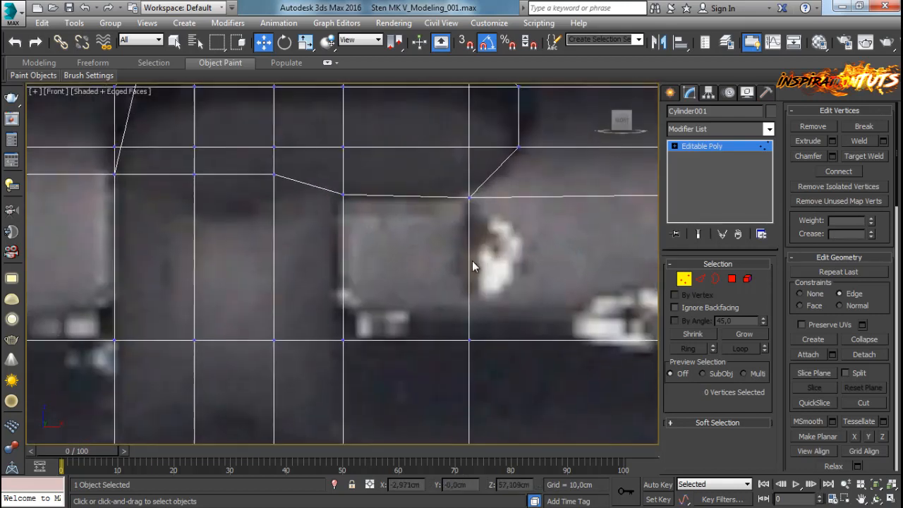
left_click_drag(364, 212, 330, 174)
left_click_drag(343, 122, 344, 125)
left_click(388, 279)
Step: Connect the ring of edges across the long slot with one segment and a slide of 51, adding a lengthwise loop near its upper edge
scroll(389, 280, "down", 3)
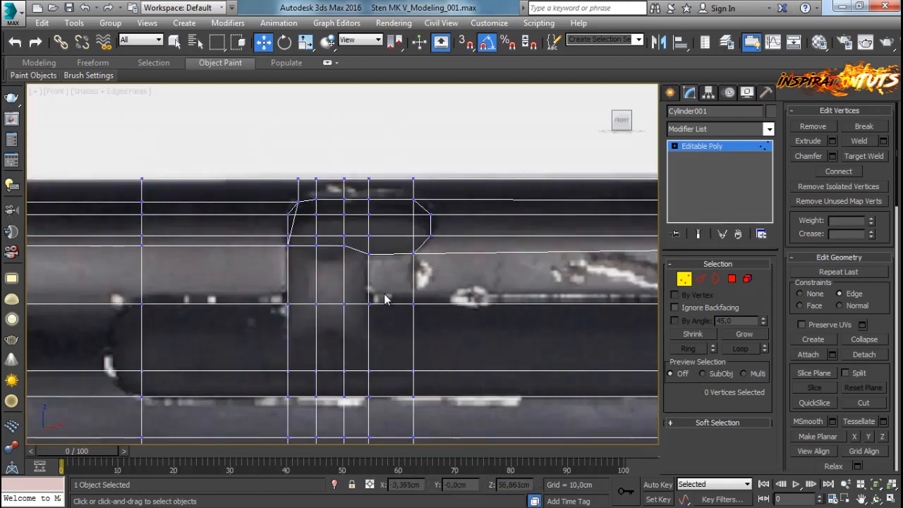
middle_click_drag(385, 289, 446, 216)
scroll(227, 324, "down", 2)
middle_click_drag(207, 331, 380, 312)
scroll(380, 313, "up", 1)
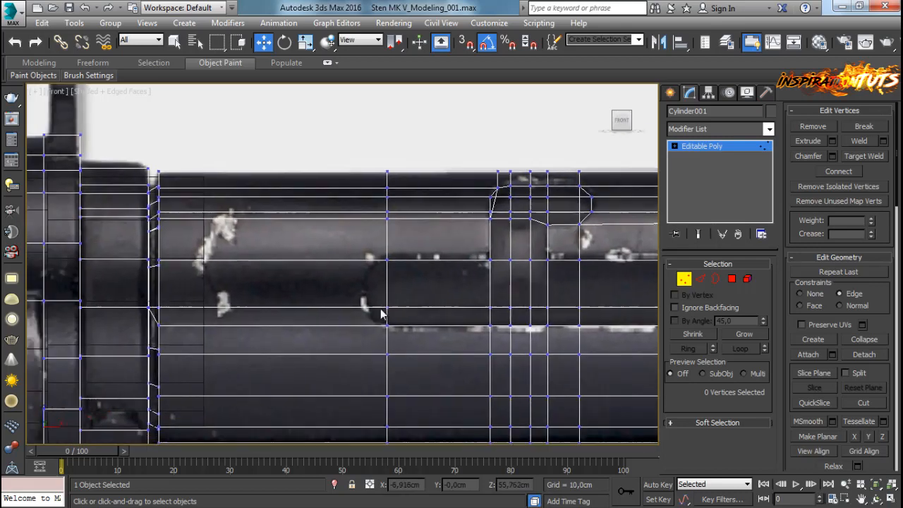
scroll(382, 313, "down", 1)
scroll(418, 316, "up", 2)
key("2")
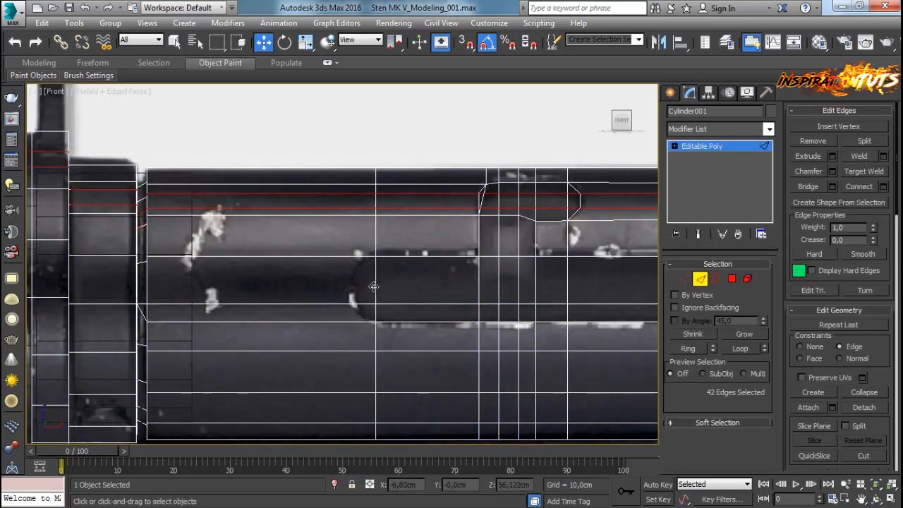
left_click(885, 186)
scroll(395, 284, "up", 1)
left_click_drag(293, 241, 290, 109)
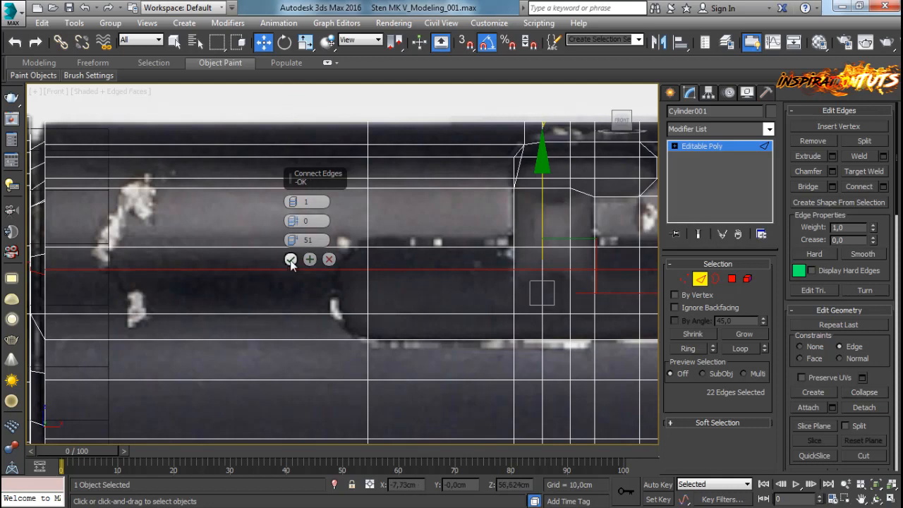
left_click(291, 259)
Step: Try to move the two middle vertices at the slot's rear end along X to about -7.4 cm, checking the mesh from an angle
key("1")
left_click_drag(358, 328, 383, 259)
left_click_drag(440, 291, 423, 311)
key("ctrl+z")
middle_click_drag(422, 311, 402, 326, "alt")
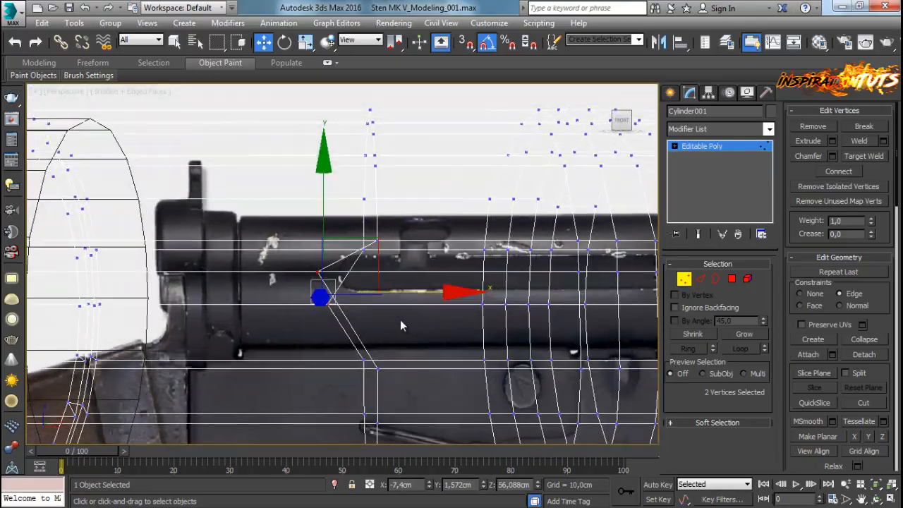
key("f")
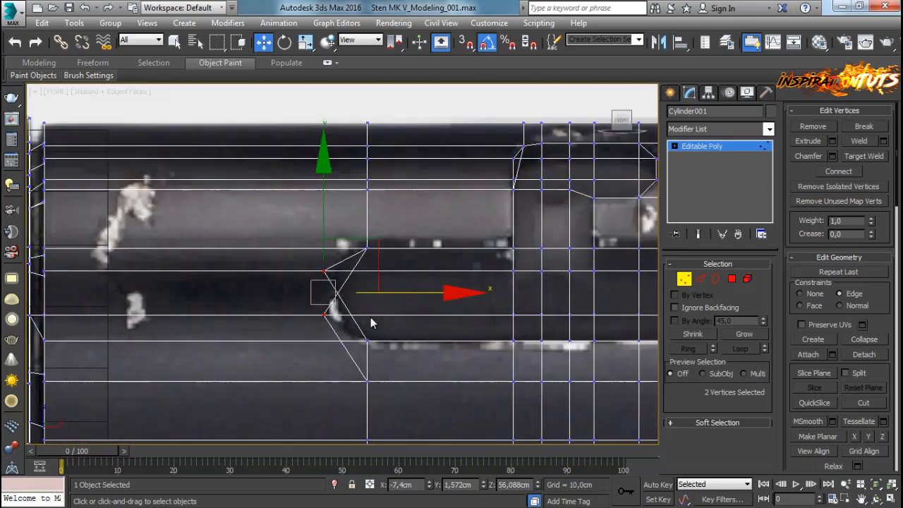
middle_click_drag(371, 317, 352, 320, "alt")
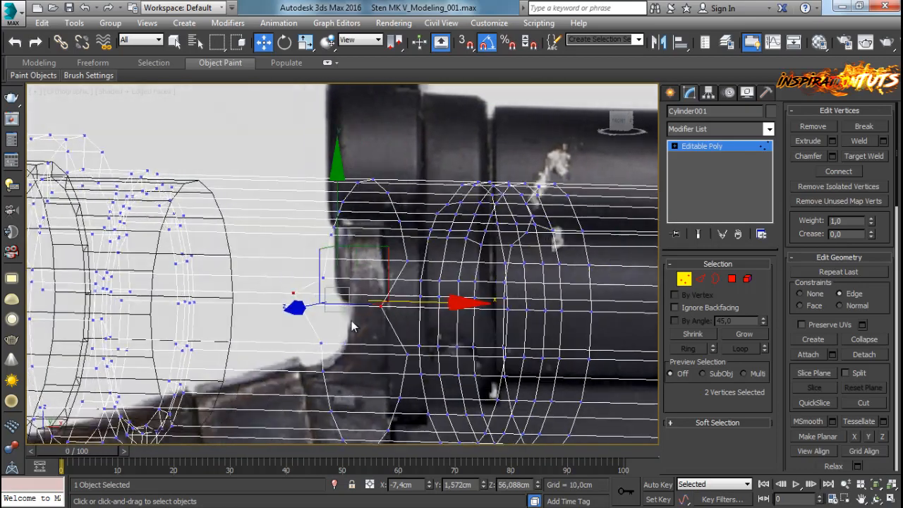
key("f")
left_click(372, 347)
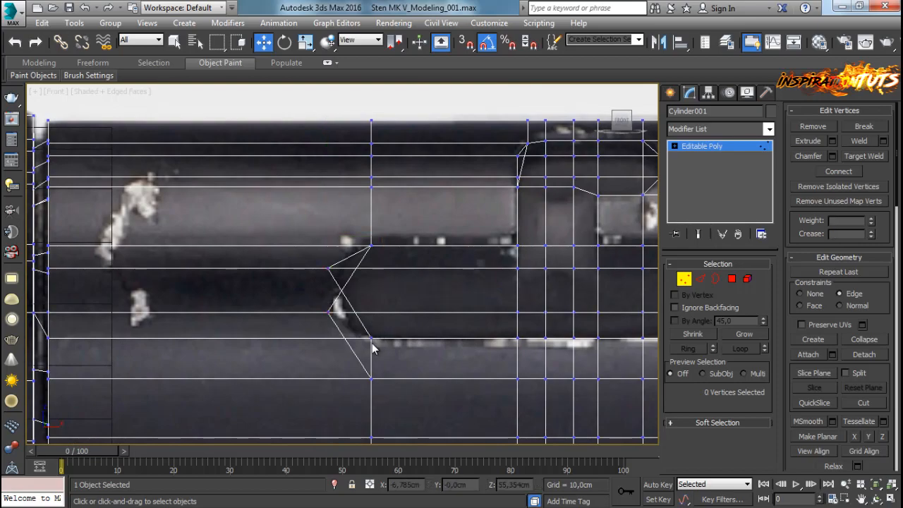
Step: Try selecting the lower moved vertex together with the slot's lower rear corner vertex, checking the selection from an angle
left_click(373, 346)
middle_click_drag(373, 347, 398, 310, "alt")
left_click(367, 320, "ctrl")
key("f")
scroll(381, 325, "up", 2)
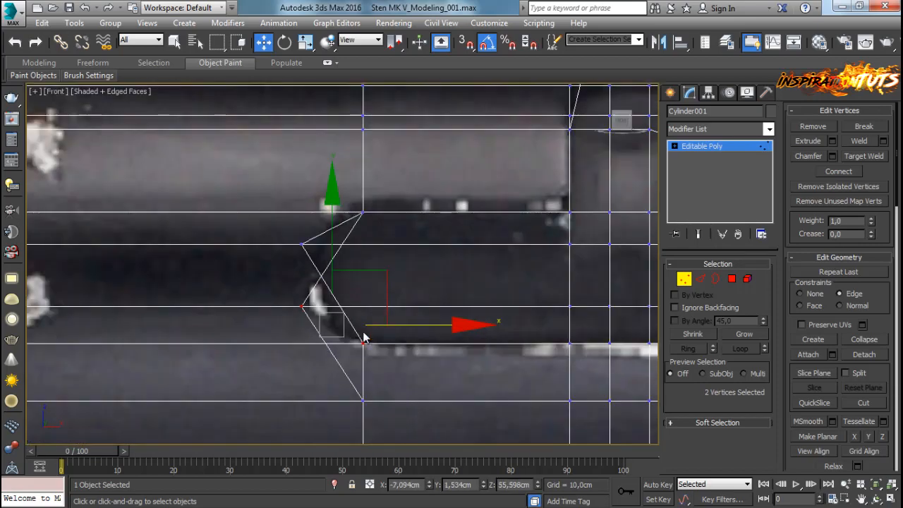
mouse_move(363, 339)
middle_mouse_down("alt")
mouse_move(379, 346)
mouse_move(362, 354)
mouse_move(359, 329)
mouse_move(377, 329)
middle_mouse_up("alt")
key("f")
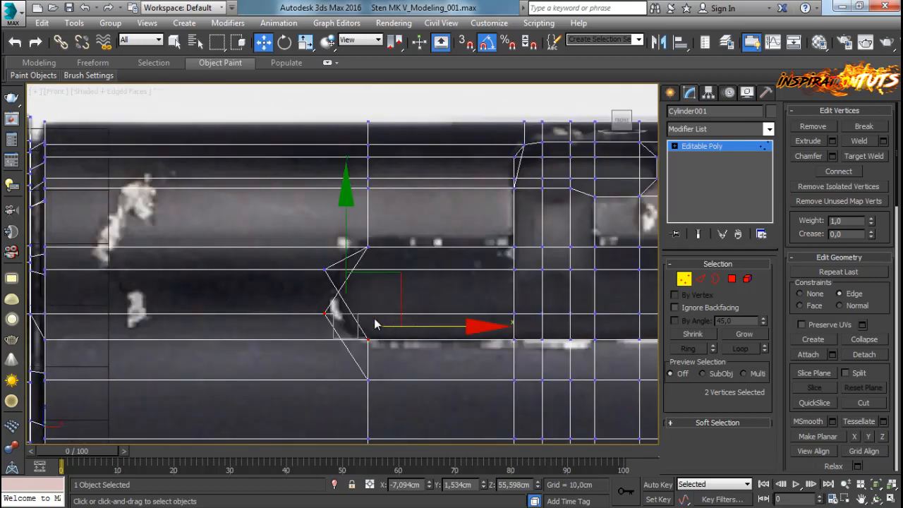
Step: Undo the vertex selections and the X move of the slot's rear vertices
key("ctrl+z")
key("ctrl+z")
key("ctrl+z")
key("ctrl+z")
key("ctrl+z")
key("ctrl+z")
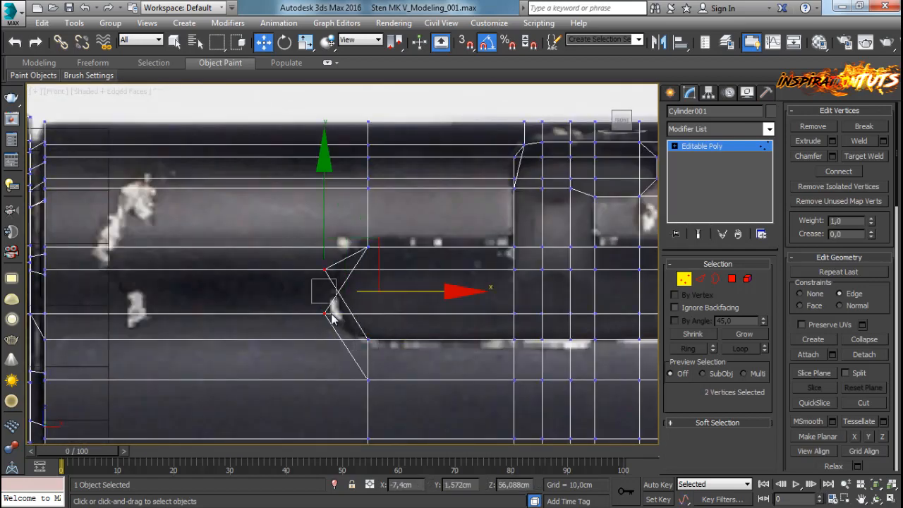
Step: Select the 16-vertex lengthwise row on the tube's far side and lower it to about 55.41 cm in Z, level with the slot's lower edge
middle_click_drag(380, 343, 413, 332, "alt")
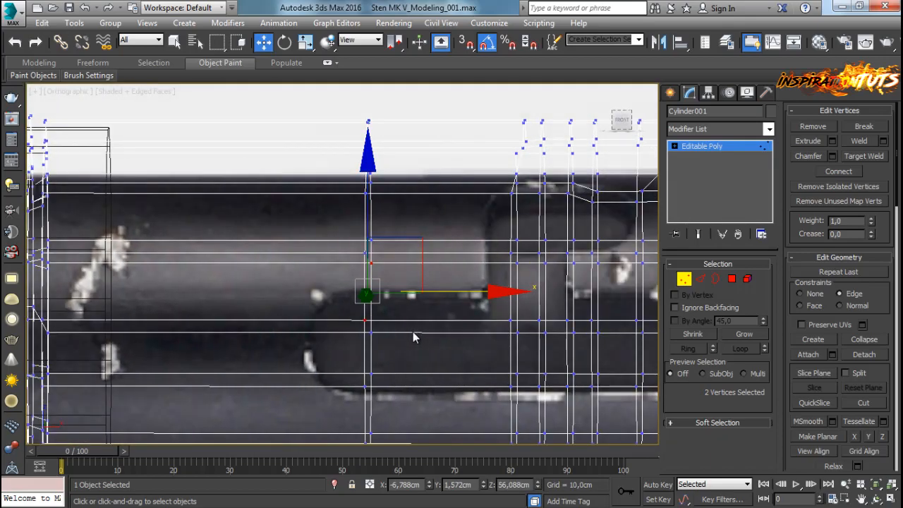
key("f")
middle_click_drag(156, 296, 204, 295)
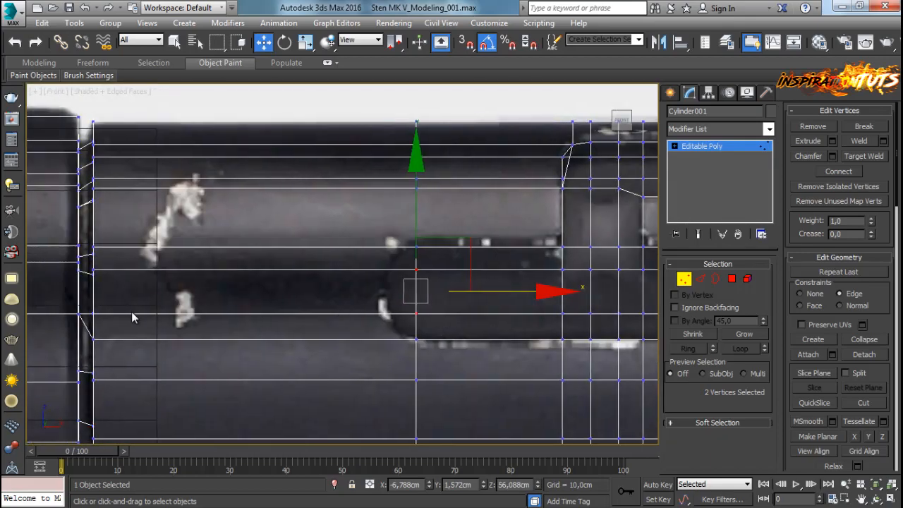
mouse_move(131, 311)
middle_mouse_down("alt")
mouse_move(127, 320)
mouse_move(122, 306)
middle_mouse_up("alt")
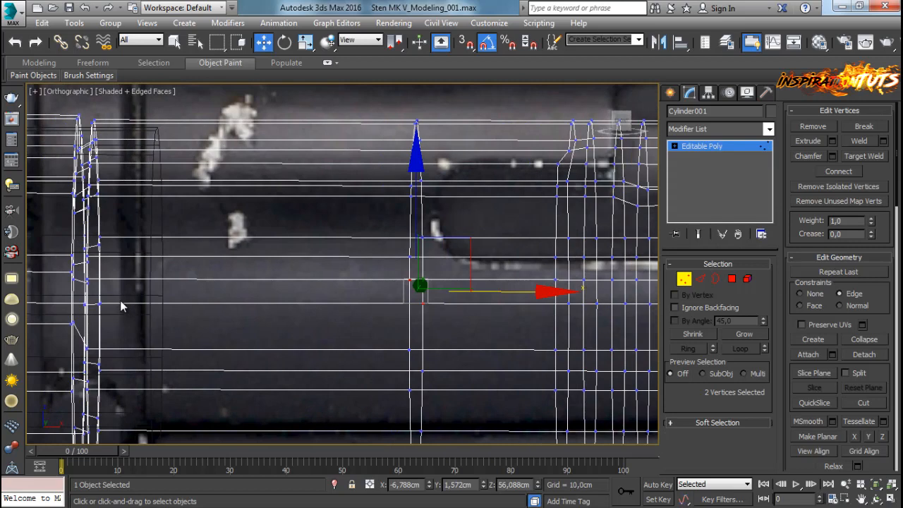
left_click(100, 305, "ctrl")
middle_click_drag(266, 332, 199, 337)
left_click(355, 306)
middle_click_drag(347, 325, 428, 319)
left_click_drag(105, 311, 122, 293, "ctrl")
middle_click_drag(426, 349, 333, 337)
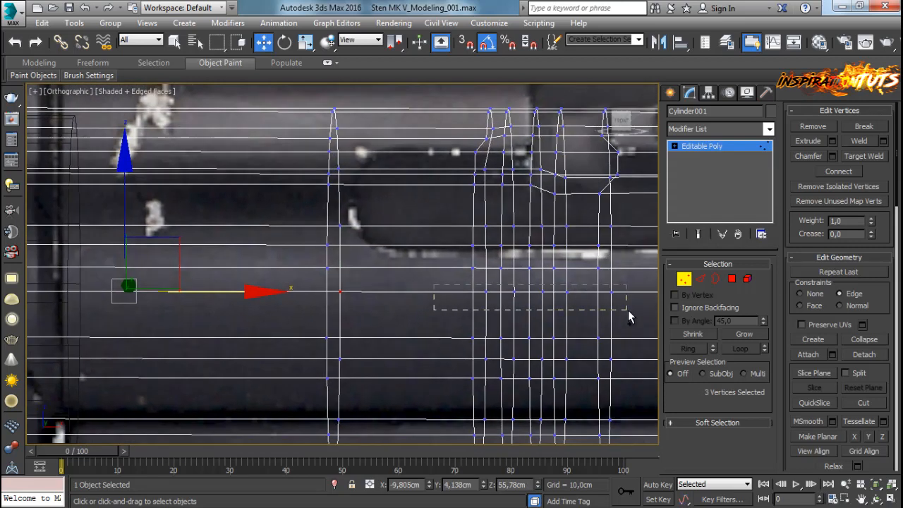
left_click_drag(627, 311, 627, 311, "ctrl")
key("f")
middle_click_drag(558, 314, 371, 316)
scroll(371, 316, "down", 3)
middle_click_drag(628, 312, 420, 286)
left_click_drag(495, 291, 496, 291, "ctrl")
middle_click_drag(564, 315, 308, 318)
scroll(308, 318, "down", 3)
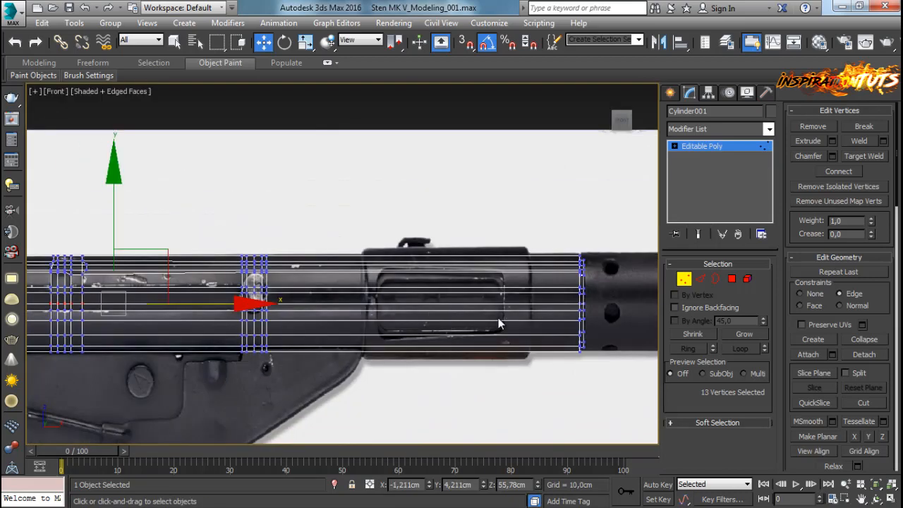
middle_click_drag(501, 323, 377, 324)
scroll(385, 326, "up", 3)
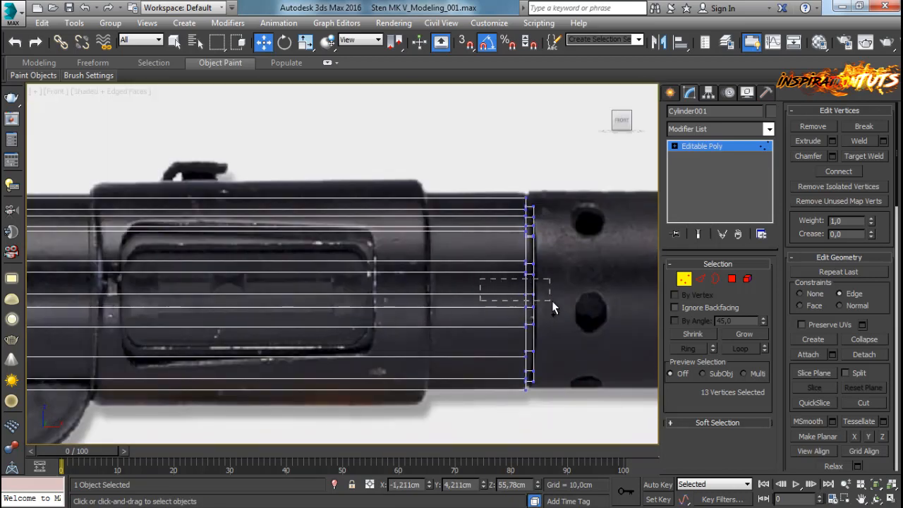
left_click_drag(553, 302, 556, 307, "ctrl")
middle_click_drag(520, 280, 808, 240)
middle_click_drag(153, 308, 604, 300)
scroll(304, 273, "up", 2)
middle_click_drag(303, 273, 267, 335)
scroll(547, 314, "down", 3)
scroll(499, 304, "up", 5)
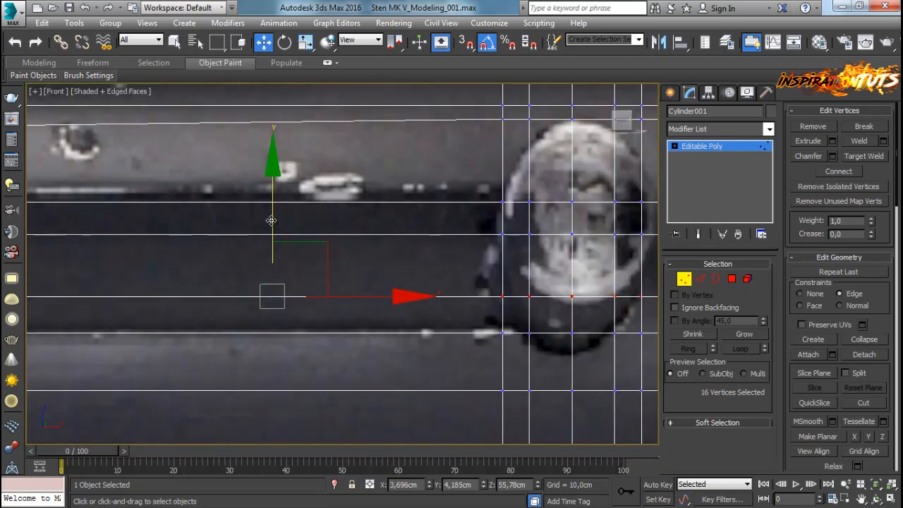
left_click_drag(271, 220, 259, 259)
scroll(257, 277, "down", 2)
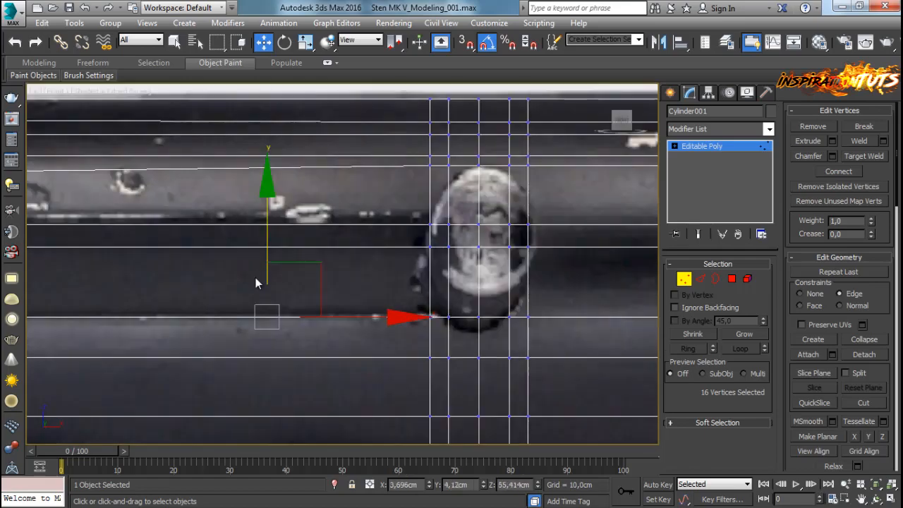
Step: Set the tube material's opacity to 100 and inspect the solid model in perspective
scroll(255, 280, "down", 2)
middle_click_drag(121, 313, 498, 294)
scroll(270, 305, "down", 2)
scroll(216, 307, "up", 1)
key("p")
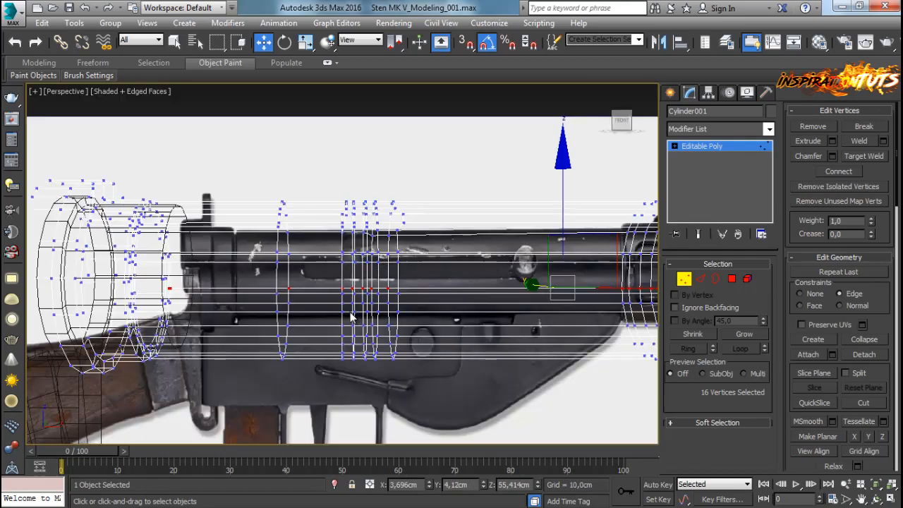
middle_click_drag(352, 317, 261, 355, "alt")
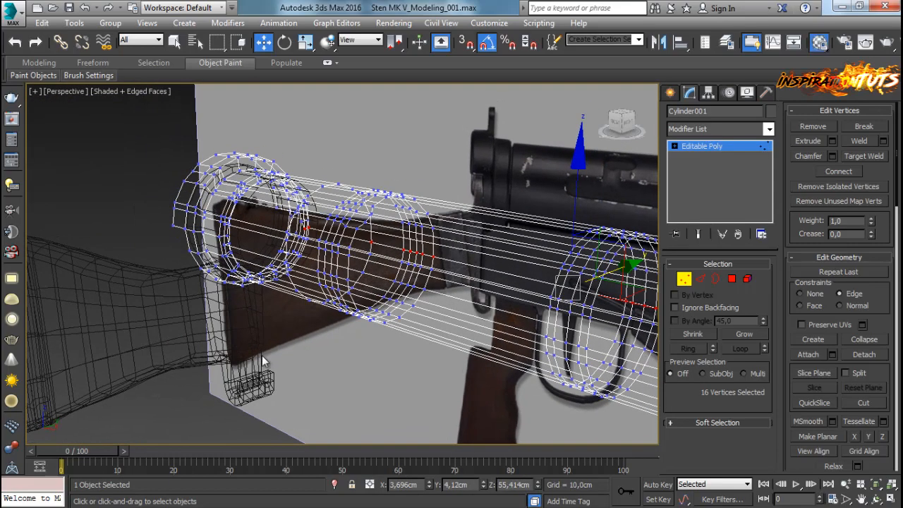
key("m")
left_click_drag(213, 380, 202, 271)
middle_click_drag(300, 281, 166, 274, "alt")
middle_click_drag(432, 280, 582, 274, "alt")
scroll(564, 274, "down", 3)
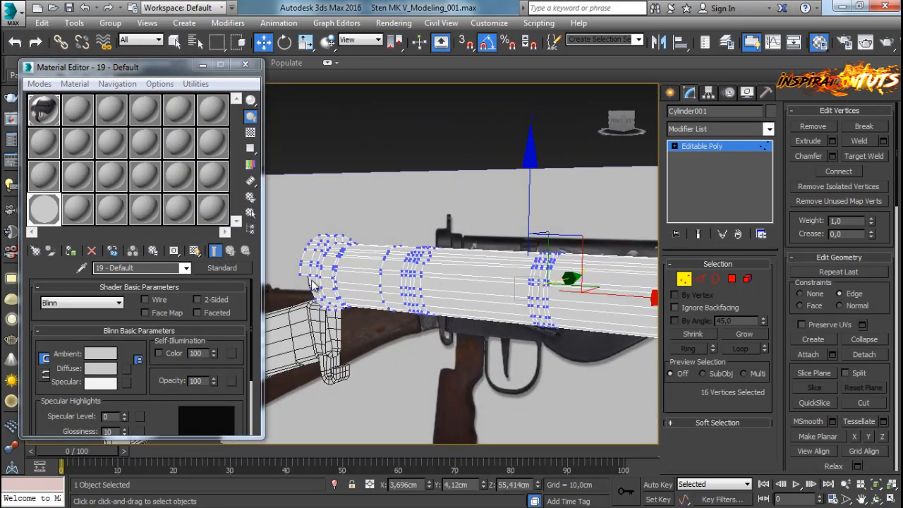
scroll(314, 284, "up", 2)
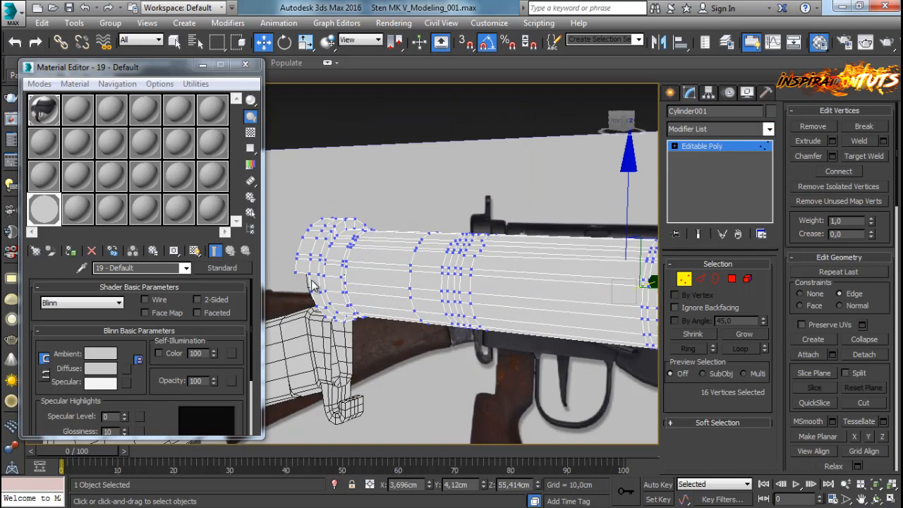
Step: Enable the material's self-illumination color, make the material fully transparent, and close the Material Editor
left_click(169, 353)
mouse_move(510, 300)
middle_mouse_down()
mouse_move(499, 298)
mouse_move(510, 301)
middle_mouse_up()
key("f")
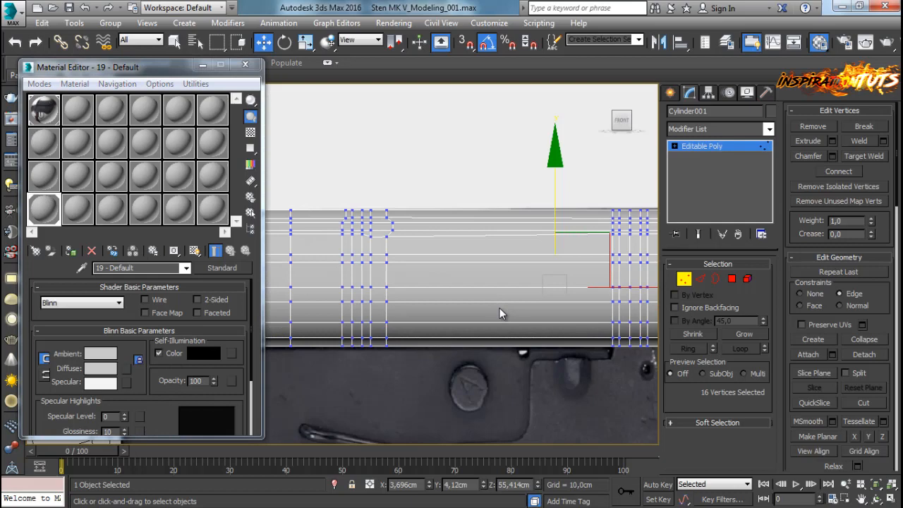
right_click(211, 382)
left_click(245, 65)
Step: Select a vertical edge at the slot's rear end and connect its ring with one segment, sliding the new loop to mid-height between its neighbours
scroll(314, 326, "up", 5)
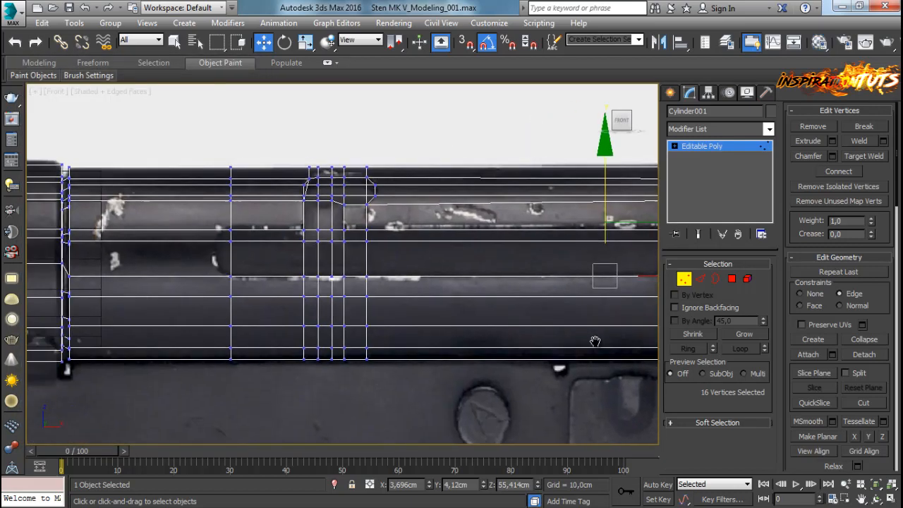
scroll(314, 326, "up", 2)
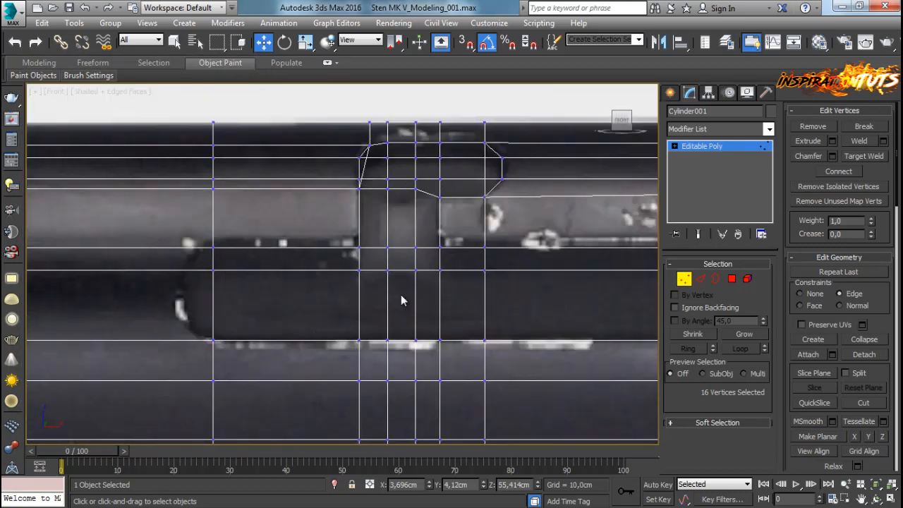
left_click(700, 278)
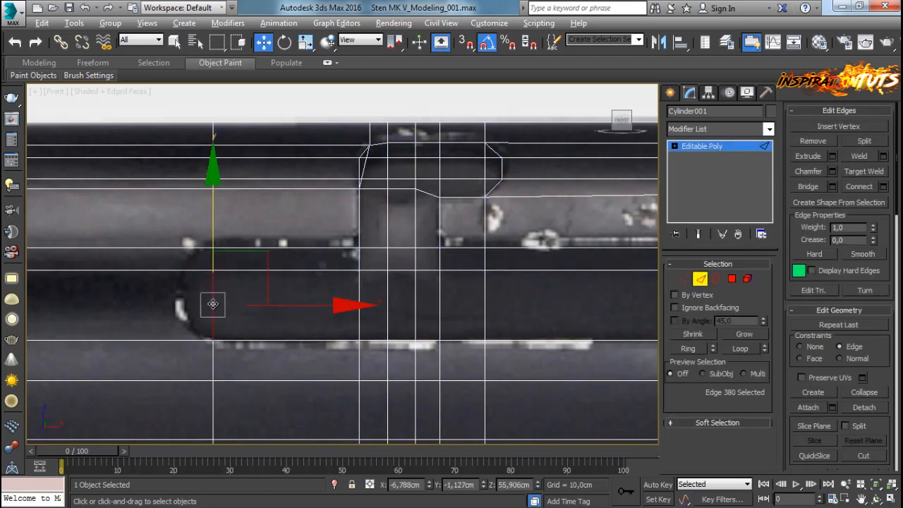
left_click(883, 187)
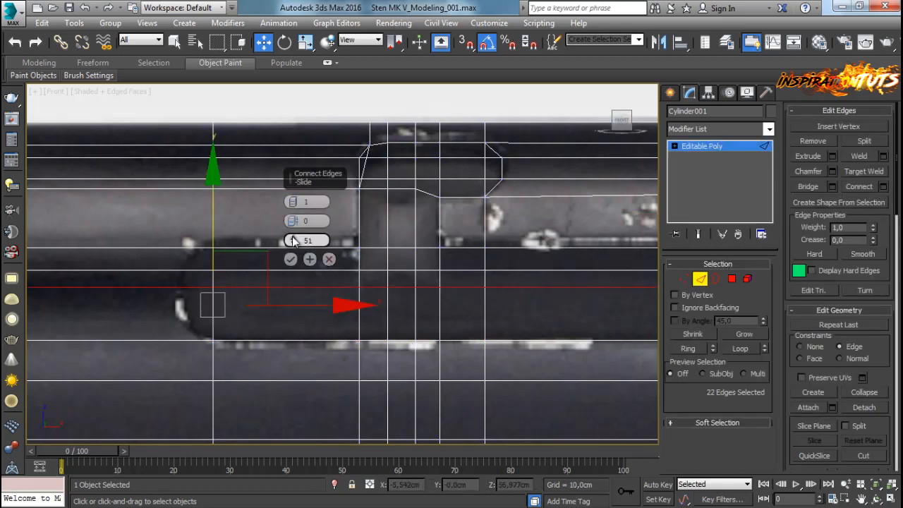
left_click(290, 259)
Step: Move the two middle vertices at the slot's rear end back about 0.42 cm along X to form its rounded end
left_click(683, 279)
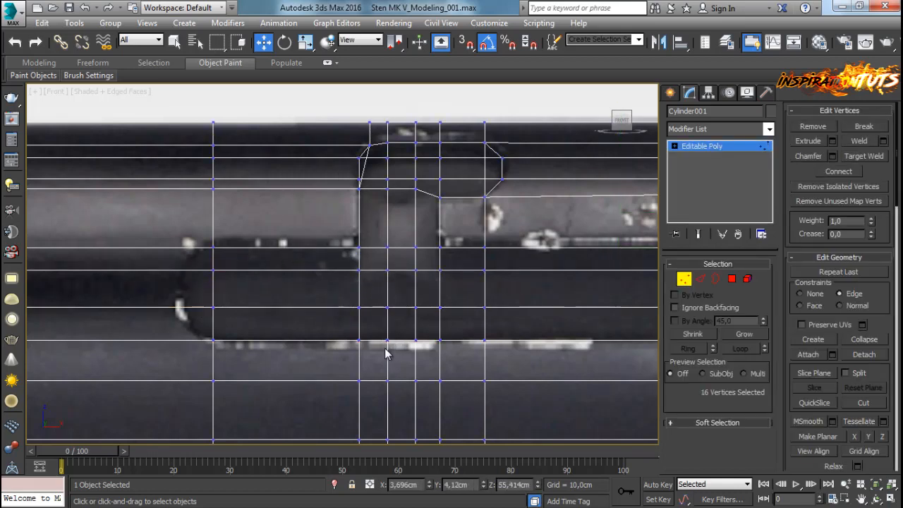
scroll(357, 313, "down", 6)
scroll(303, 325, "up", 4)
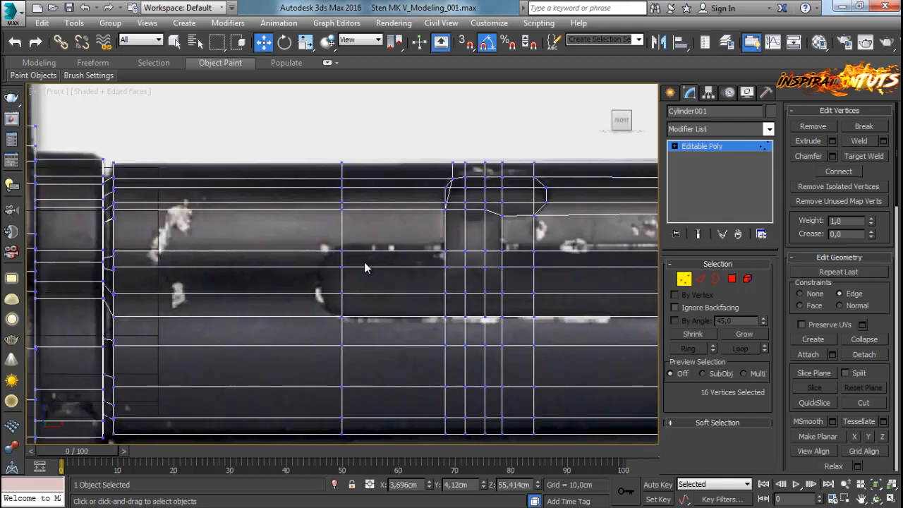
left_click_drag(365, 262, 319, 300)
scroll(414, 293, "up", 2)
middle_click_drag(424, 294, 472, 302)
left_click_drag(449, 287, 420, 291)
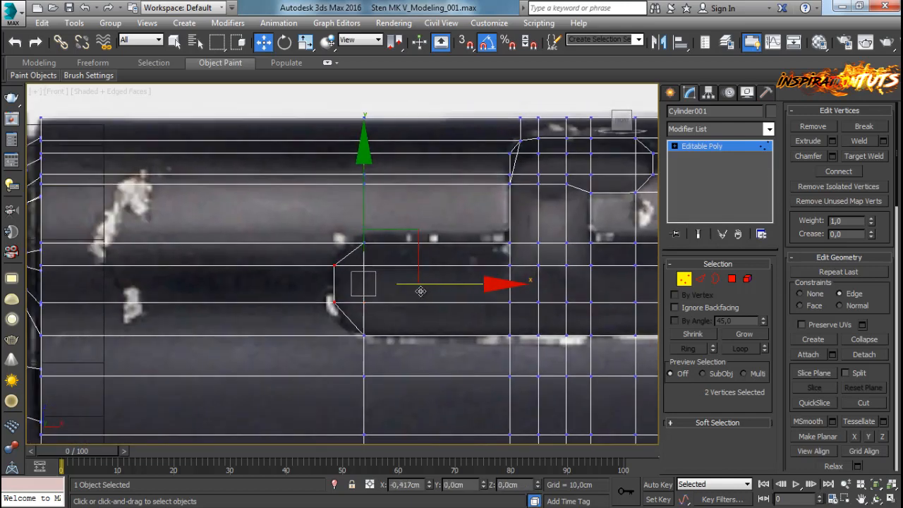
Step: Pull the two vertices on the slot's lower edge beneath the knob downward to follow the knob's lower outline
scroll(452, 321, "down", 4)
middle_click_drag(542, 319, 393, 318)
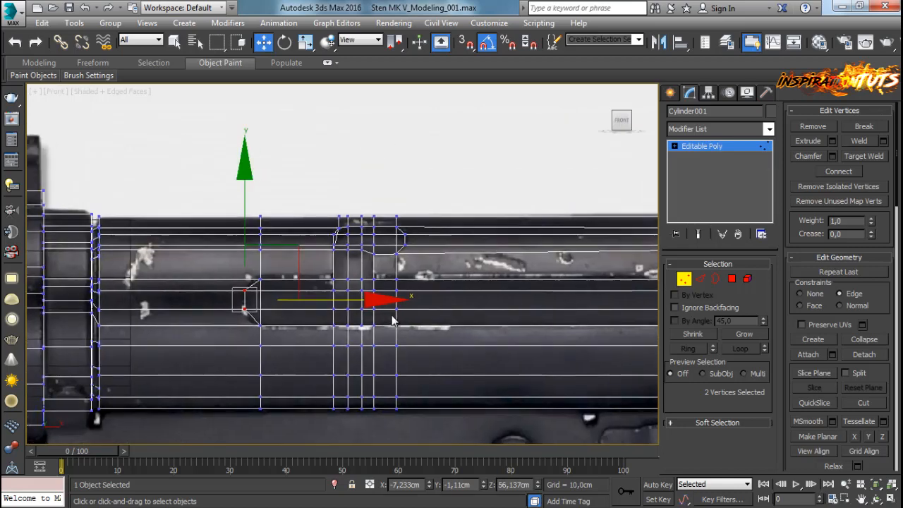
middle_click_drag(625, 342, 453, 342)
middle_click_drag(515, 341, 361, 339)
scroll(360, 339, "up", 4)
middle_click_drag(478, 318, 453, 338)
scroll(454, 337, "up", 2)
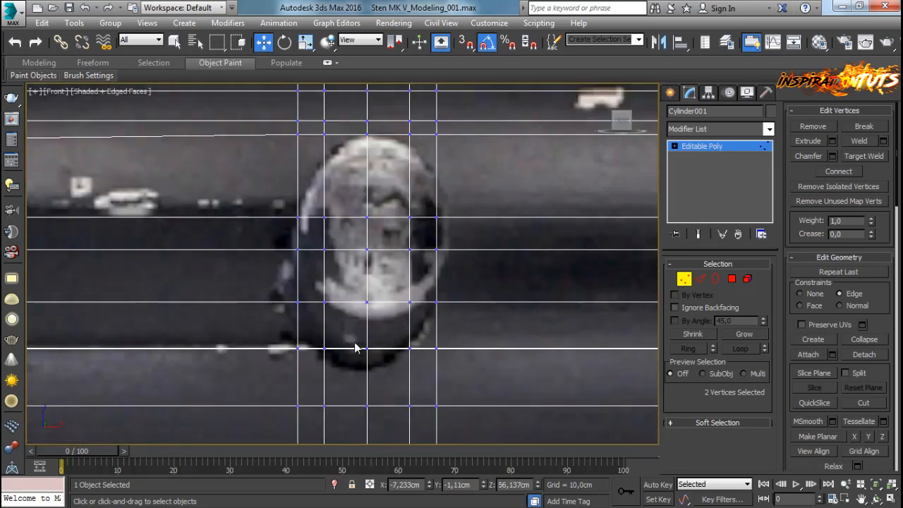
left_click(324, 348)
left_click_drag(323, 284, 360, 299)
left_click(366, 362)
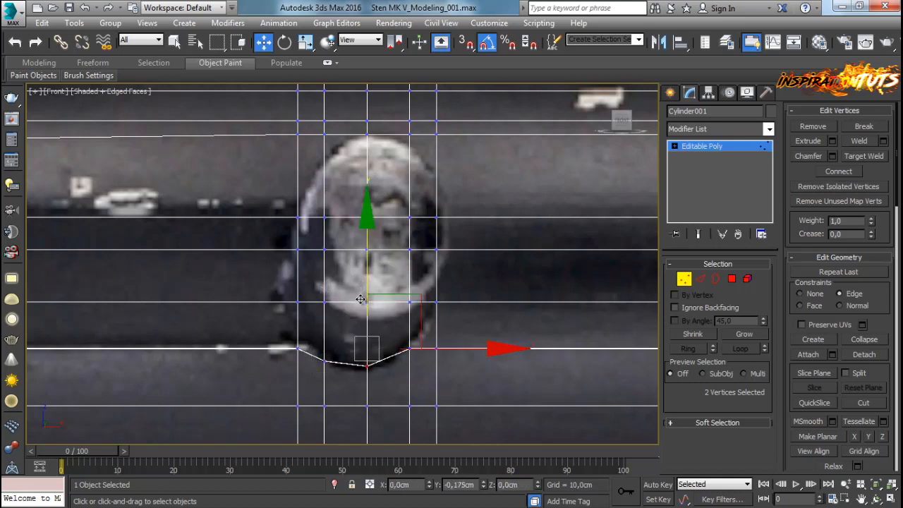
Step: Remove the foremost vertical edge loop passing through the knob area and return to vertex editing
left_click(435, 352)
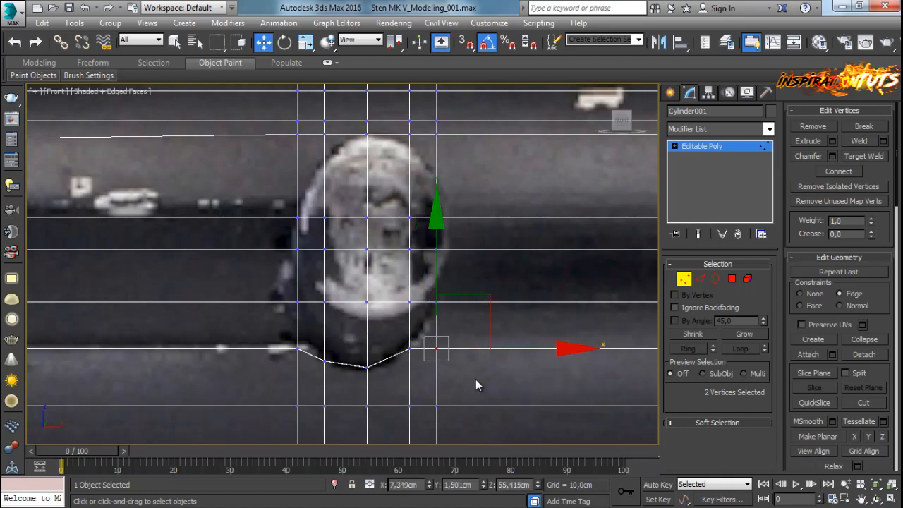
key("2")
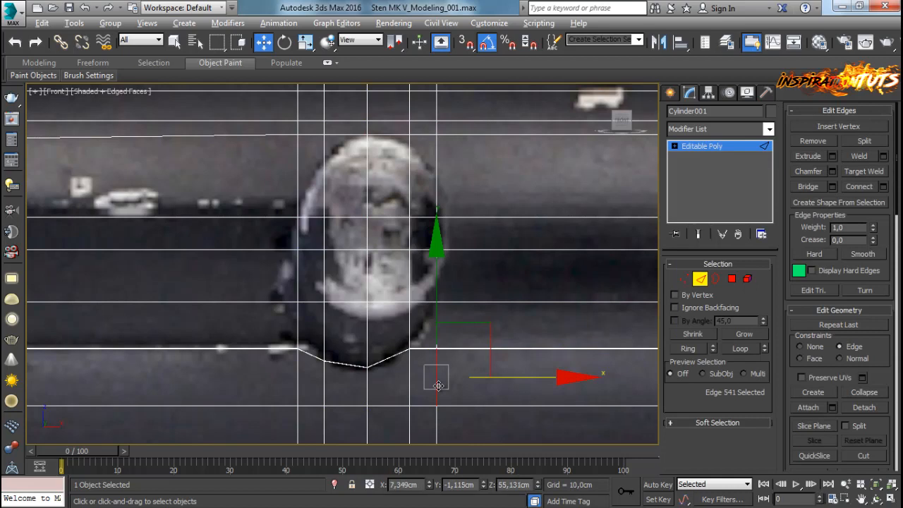
key("BackSpace")
left_click(683, 279)
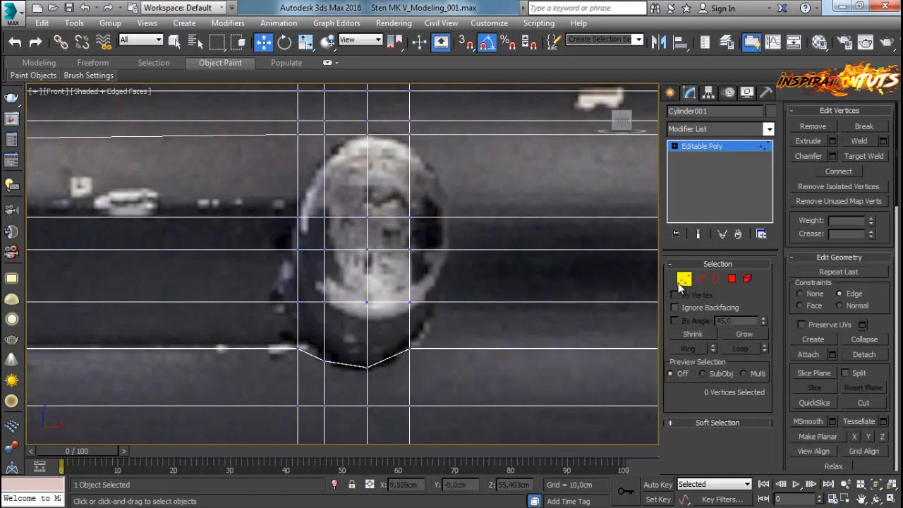
Step: Move the two middle vertices at the slot's front end forward along X to the knob's front outline, aligning them vertically
left_click(410, 302)
left_click_drag(447, 301, 470, 295)
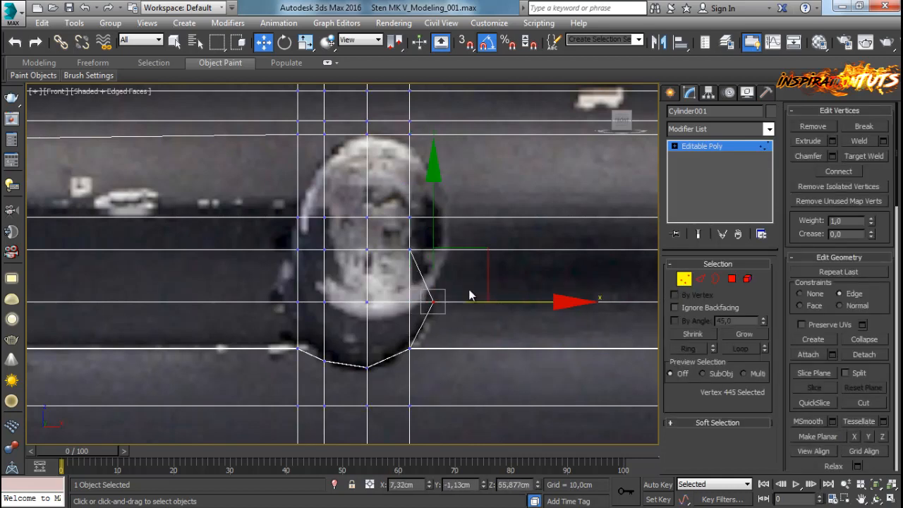
left_click(410, 249)
left_click_drag(409, 231, 437, 227)
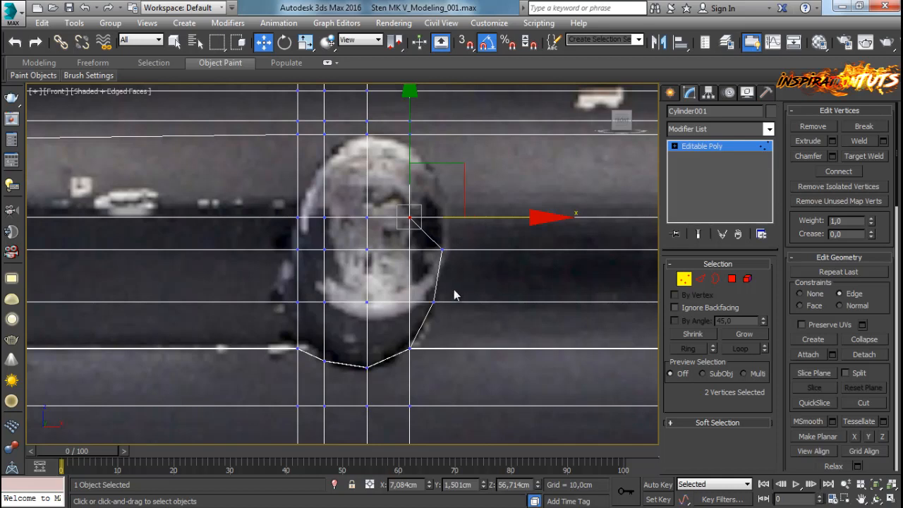
left_click(442, 249)
left_click_drag(520, 250, 508, 254)
left_click_drag(437, 318, 426, 322)
left_click_drag(505, 301, 510, 301)
left_click_drag(452, 239, 429, 274)
left_click_drag(503, 252, 508, 252)
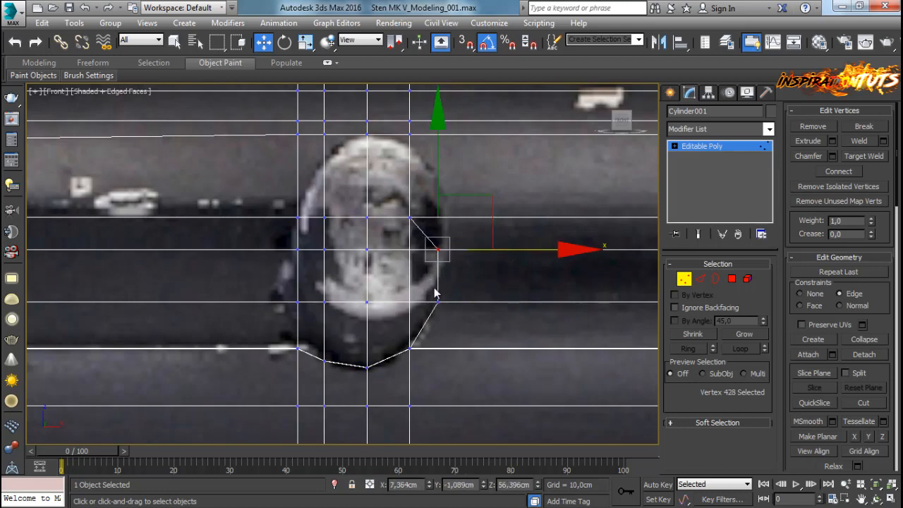
Step: Try scaling the two front-end vertices vertically to 115, and nudge the pair slightly rearward along X
left_click(434, 290)
middle_click_drag(432, 291, 436, 320)
scroll(438, 325, "down", 5)
middle_click_drag(308, 321, 331, 281)
scroll(428, 303, "up", 2)
scroll(497, 318, "up", 4)
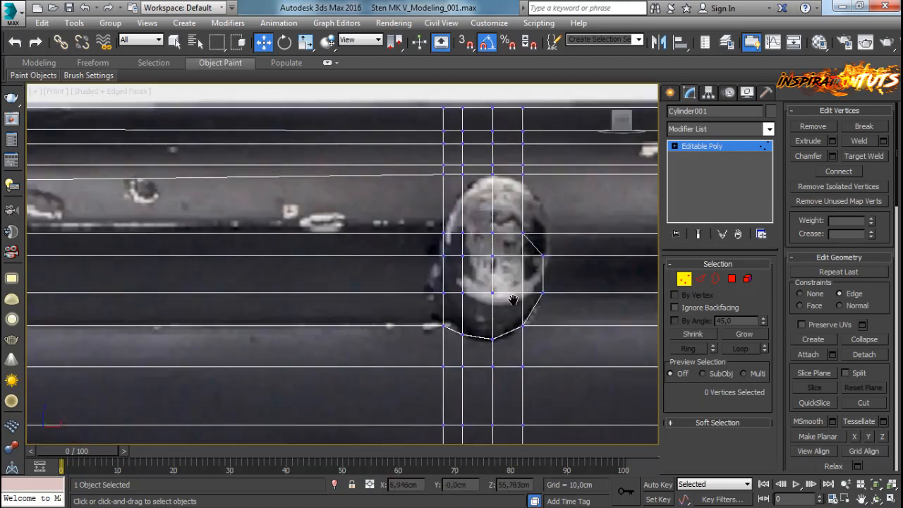
left_click(509, 222)
middle_click_drag(547, 235, 536, 245)
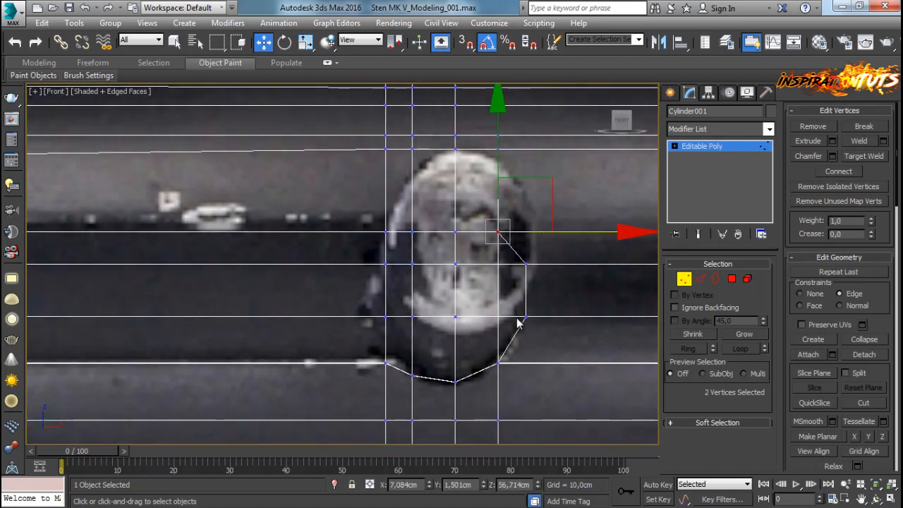
left_click(539, 316)
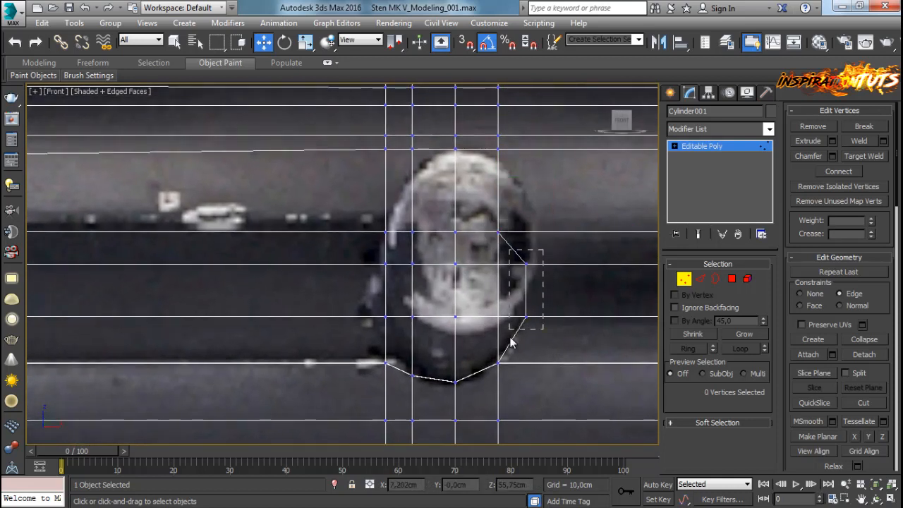
left_click_drag(510, 343, 510, 345)
key("r")
left_click_drag(526, 165, 524, 160)
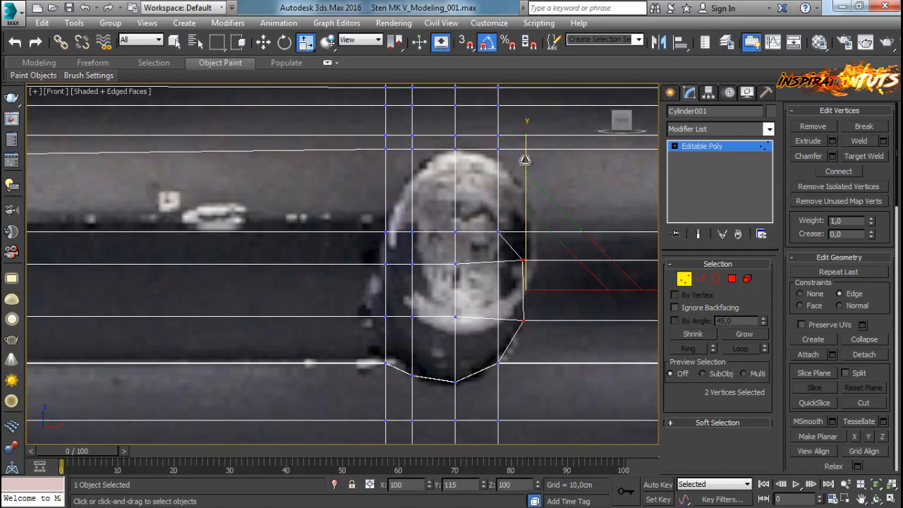
key("w")
left_click_drag(594, 293, 589, 292)
Step: Flatten the lowered vertices beneath the knob and raise them about 0.16 cm to line up with the slot's lower edge
left_click(498, 232)
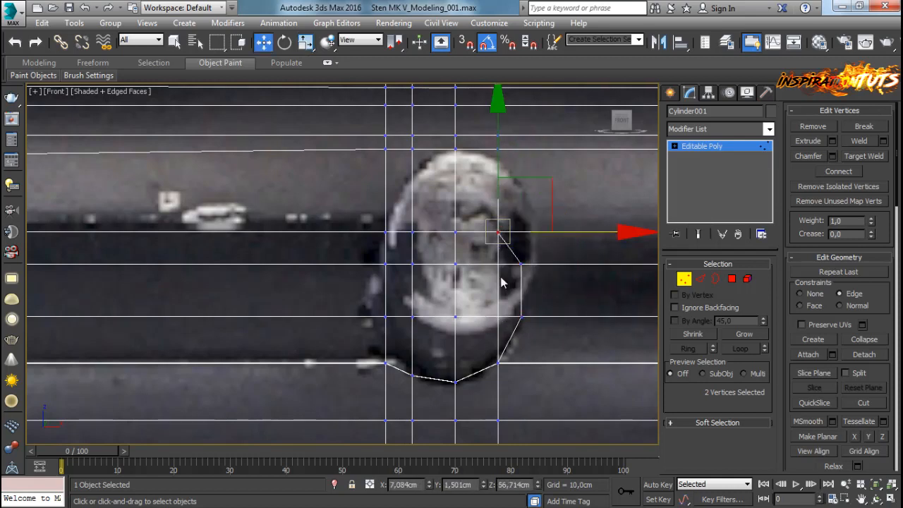
left_click_drag(403, 256, 402, 256)
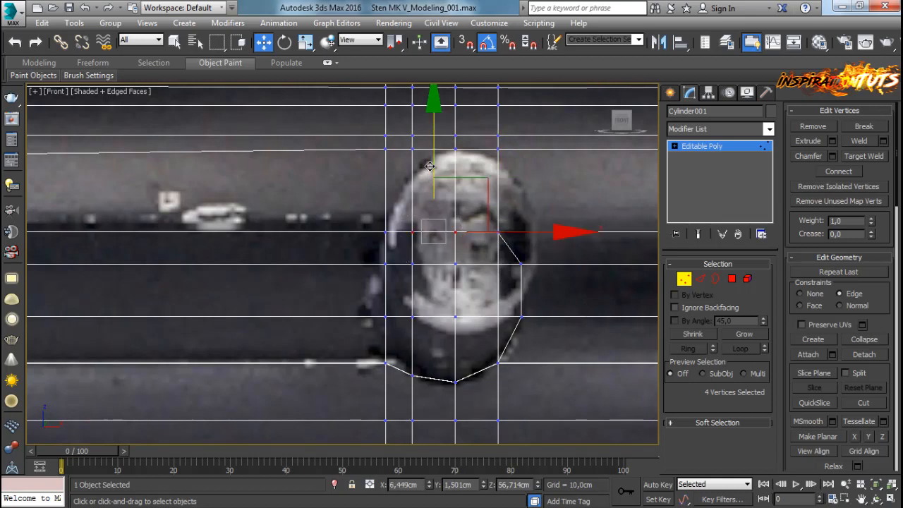
middle_click_drag(496, 317, 499, 280)
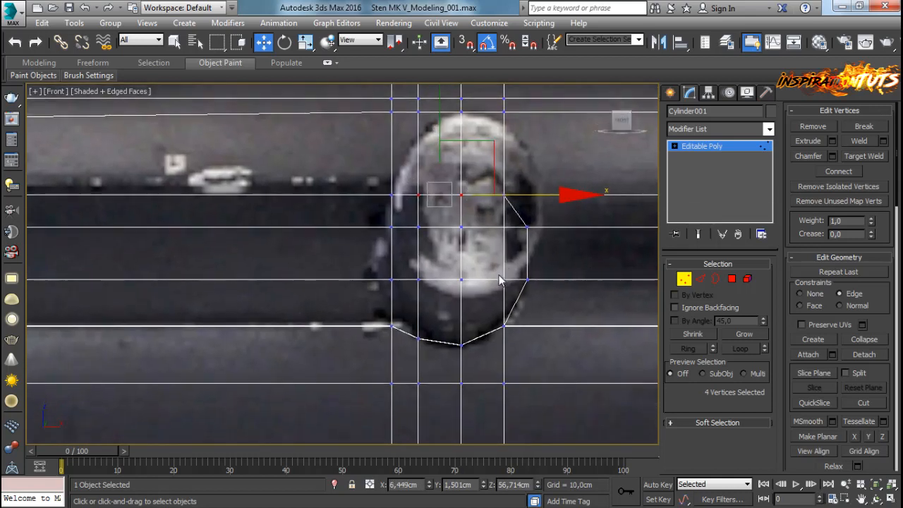
left_click_drag(467, 361, 412, 320)
key("r")
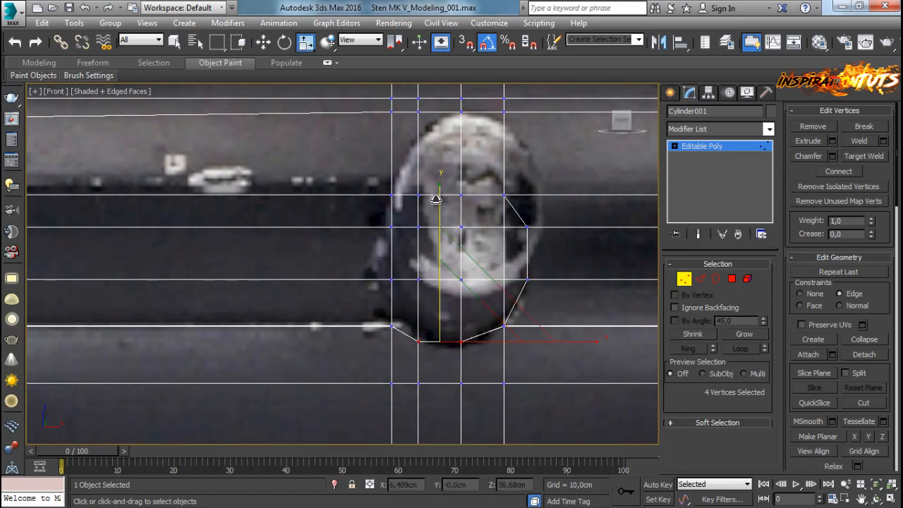
key("w")
left_click_drag(439, 250, 440, 235)
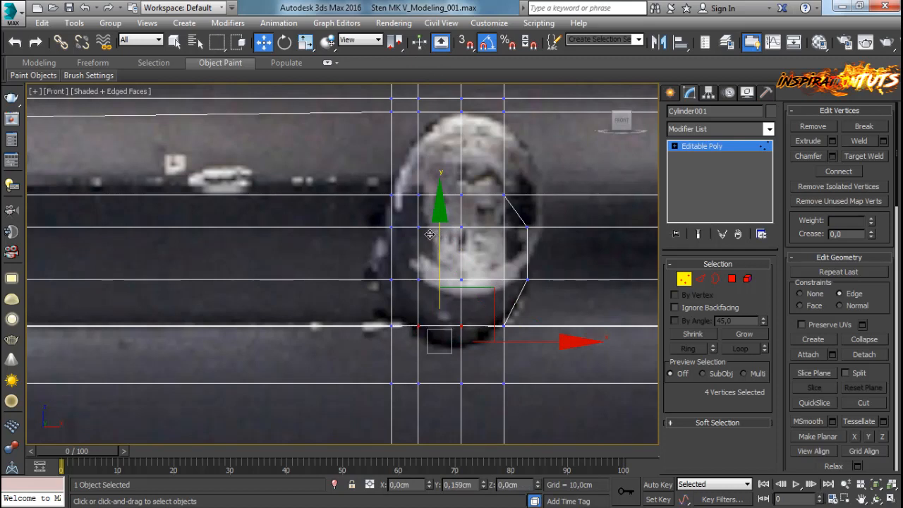
key("r")
key("w")
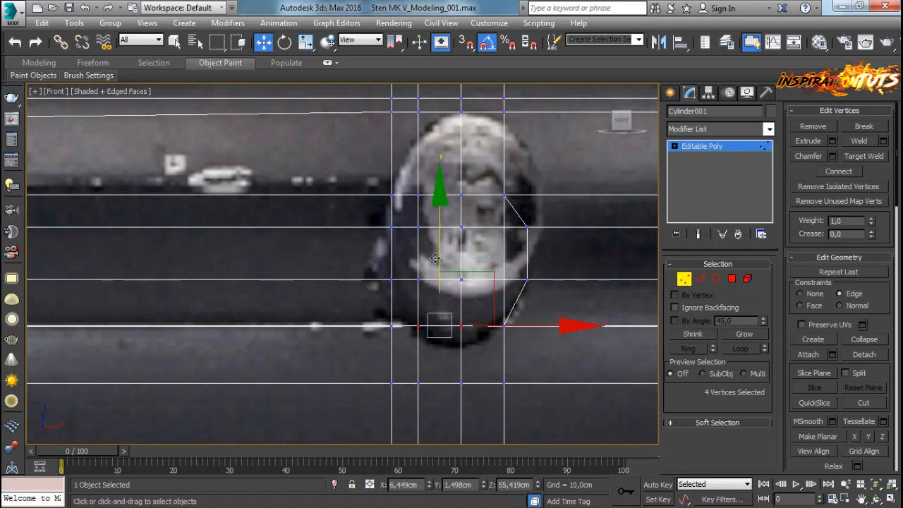
left_click(453, 340)
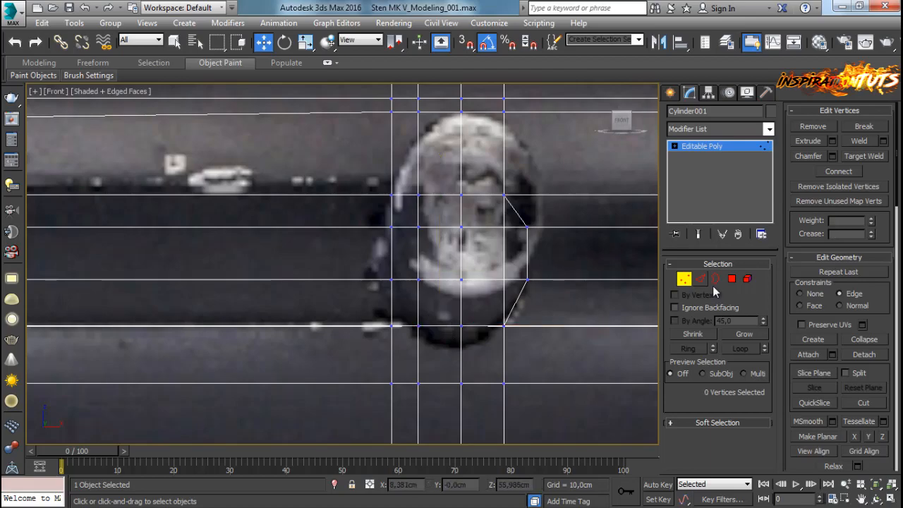
Step: Set the tube material's opacity to 100 in perspective and select the three polygons at the slot's rear end
left_click(688, 282)
scroll(380, 286, "down", 5)
middle_click_drag(44, 315, 296, 332)
key("p")
key("m")
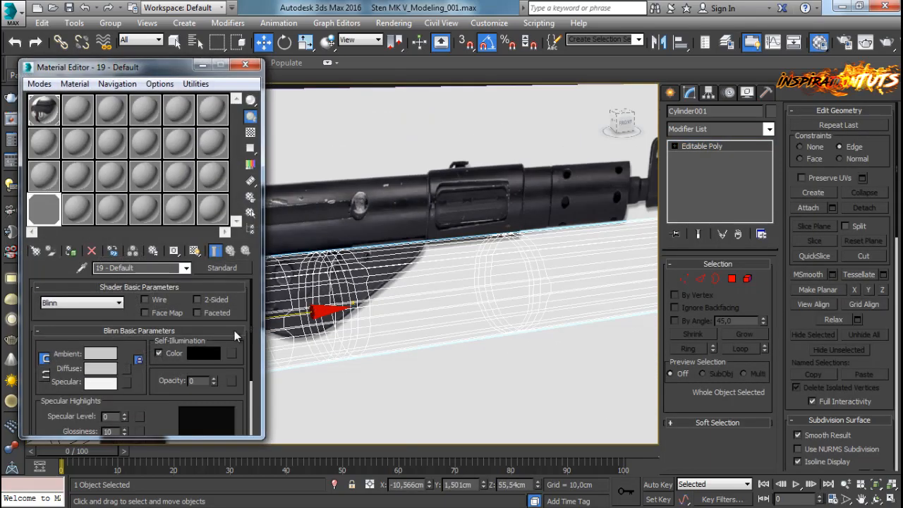
left_click_drag(214, 381, 215, 339)
middle_click_drag(353, 268, 426, 297, "alt")
left_click(732, 279)
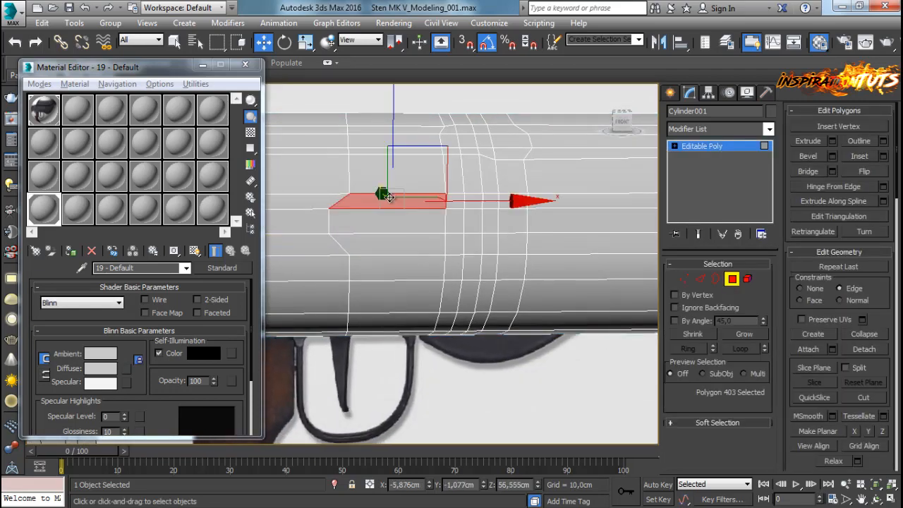
left_click(369, 242, "ctrl")
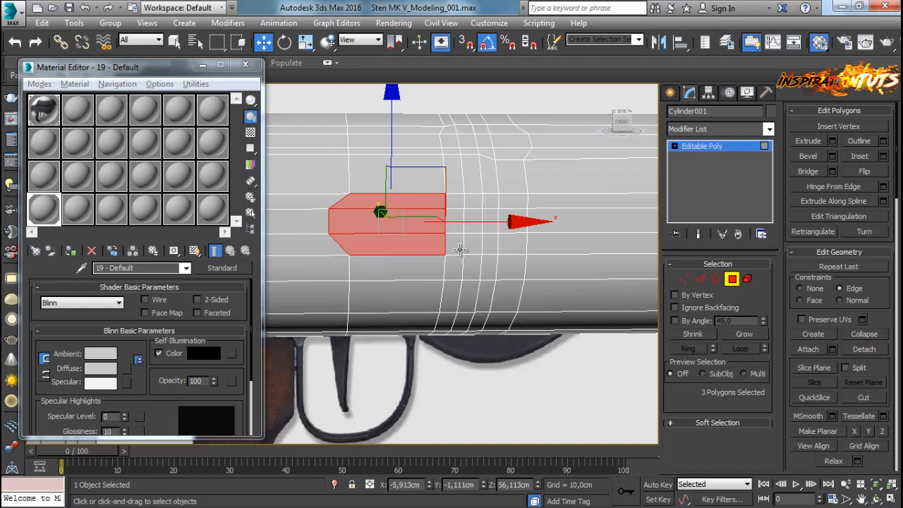
Step: Set the material's opacity to 0 in front view and add the slot polygons below the notch to the selection
key("f")
right_click(215, 385)
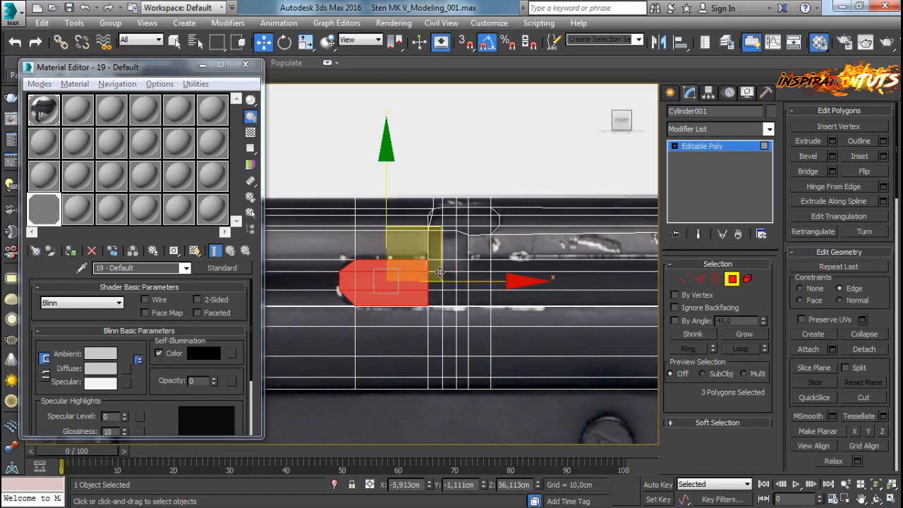
scroll(438, 270, "up", 3)
left_click(430, 259, "ctrl")
left_click(429, 290, "ctrl")
left_click(429, 323, "ctrl")
left_click(458, 323, "ctrl")
left_click(483, 323, "ctrl")
left_click(517, 322, "ctrl")
left_click(523, 289, "ctrl")
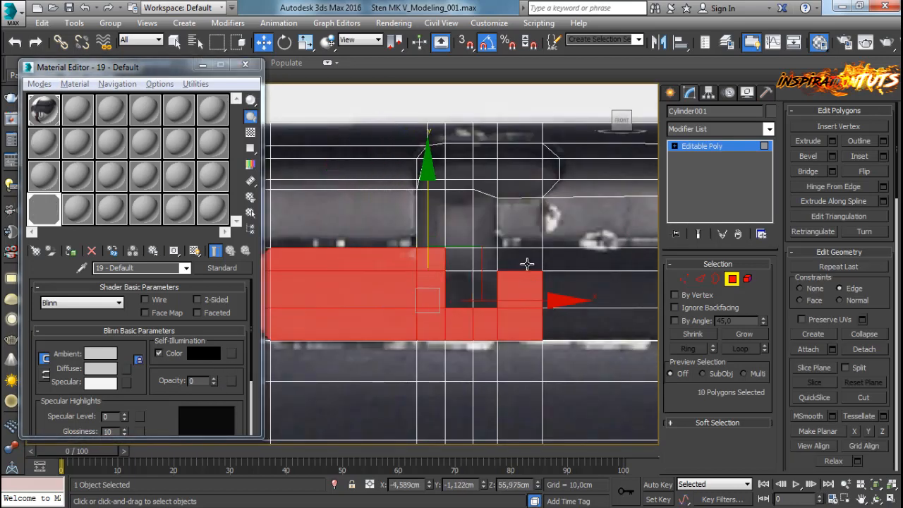
left_click(526, 261, "ctrl")
left_click(486, 259, "ctrl")
left_click(484, 287, "ctrl")
left_click(460, 288, "ctrl")
left_click(460, 259, "ctrl")
Step: Add all polygons inside the hook-shaped notch above the slot to the selection
left_click(429, 171, "ctrl")
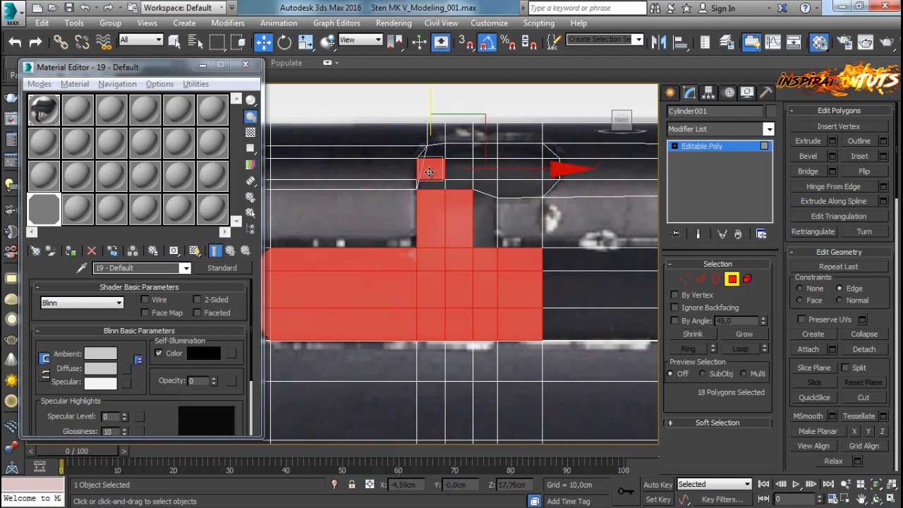
left_click(429, 148, "ctrl")
left_click(458, 151, "ctrl")
left_click(459, 169, "ctrl")
left_click(462, 185, "ctrl")
left_click(485, 192, "ctrl")
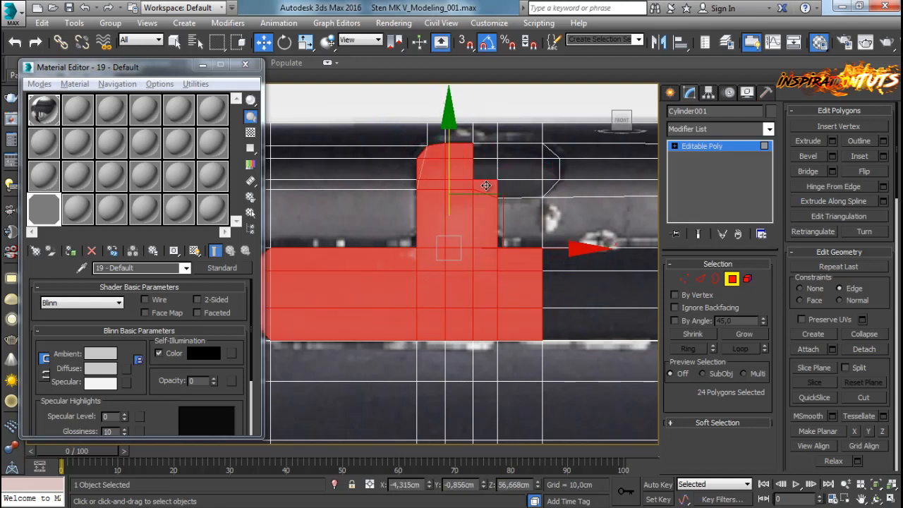
left_click(485, 169, "ctrl")
left_click(485, 151, "ctrl")
left_click(519, 151, "ctrl")
left_click(551, 151, "ctrl")
left_click(551, 167, "ctrl")
left_click(519, 170, "ctrl")
left_click(531, 187, "ctrl")
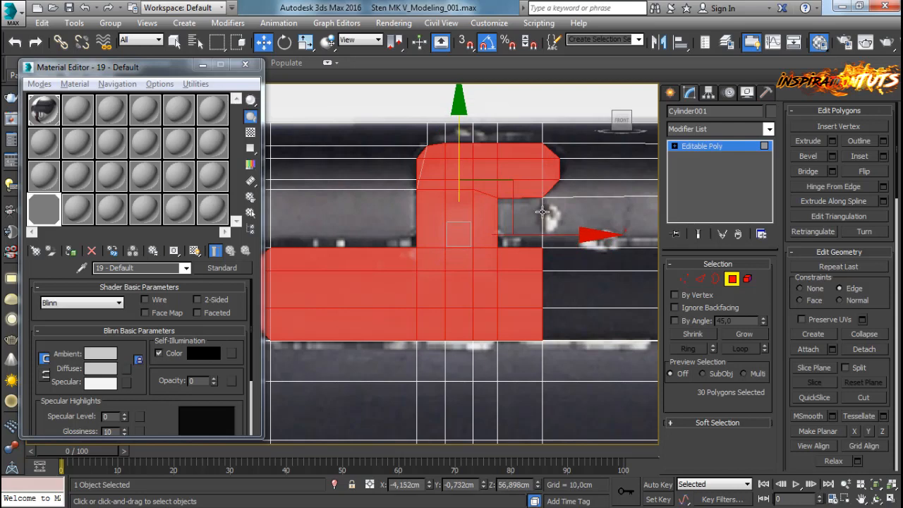
Step: Add the remaining slot polygons up to the rounded front end at the knob, and delete the whole selection
middle_click_drag(545, 207, 405, 185)
left_click(447, 235, "ctrl")
left_click(452, 267, "ctrl")
left_click(455, 300, "ctrl")
scroll(456, 295, "down", 5)
middle_click_drag(586, 285, 431, 281)
scroll(431, 282, "up", 5)
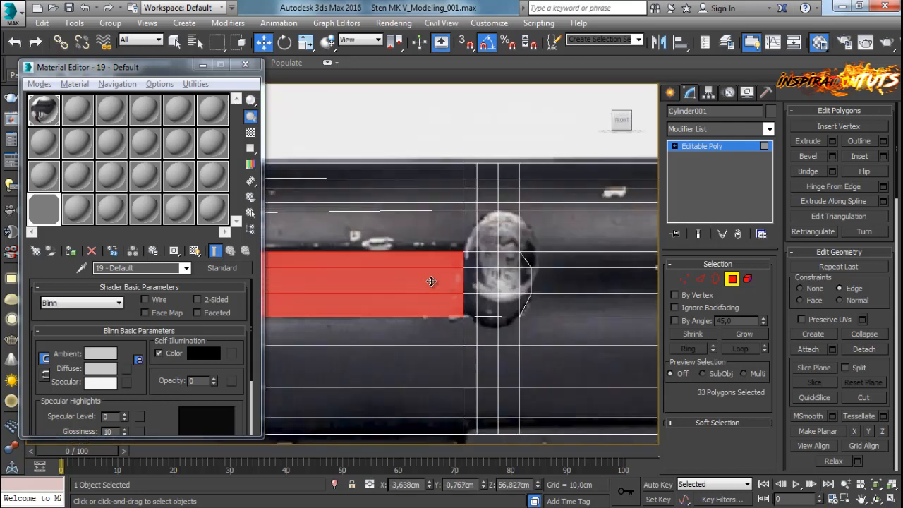
left_click(510, 282, "ctrl")
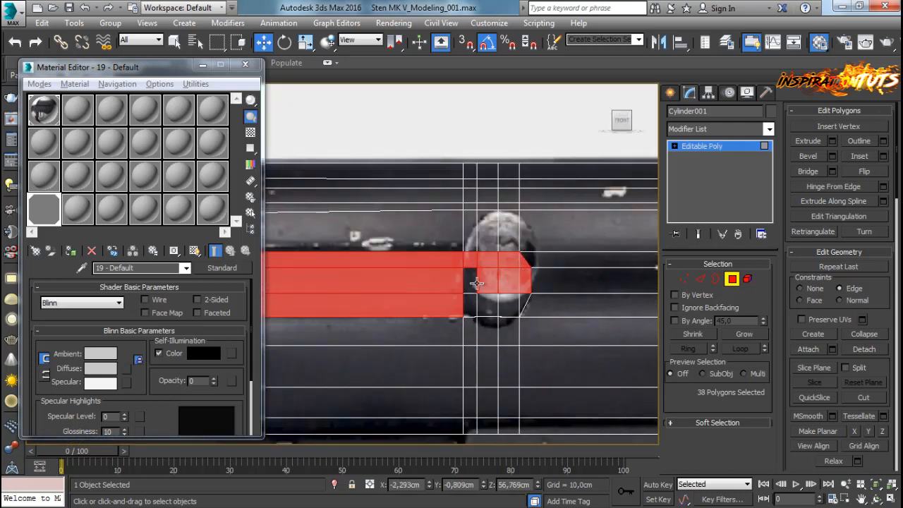
left_click(487, 308, "ctrl")
left_click(513, 306, "ctrl")
scroll(445, 274, "down", 5)
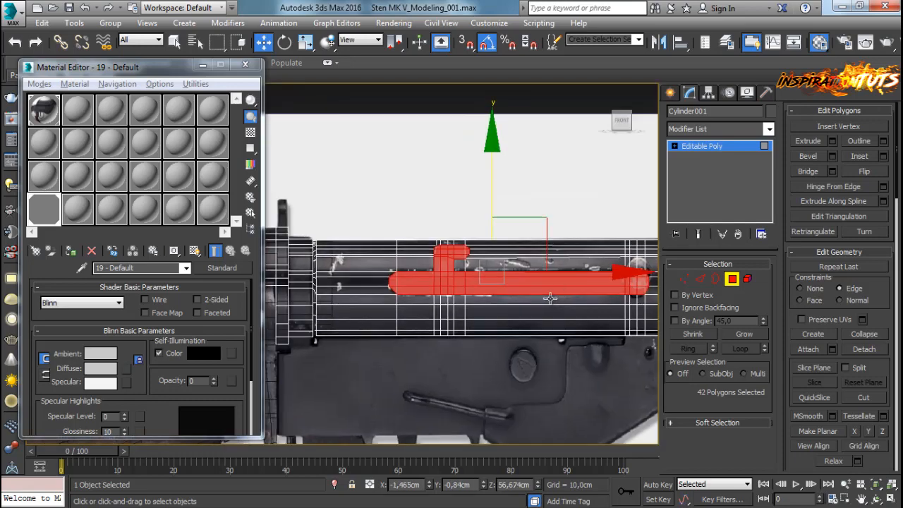
middle_click_drag(510, 297, 413, 311, "alt")
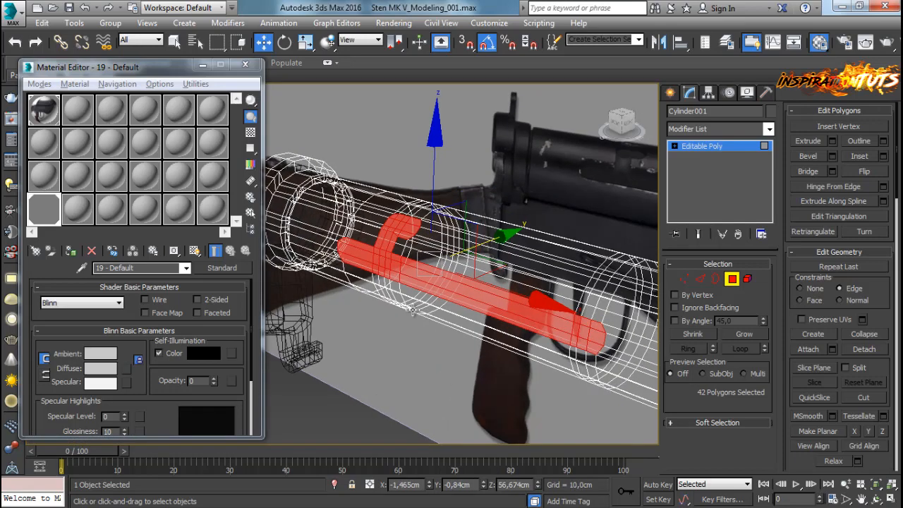
left_click(464, 324)
Step: Set the tube material's opacity to 100 and inspect the cut-out slot and notch in perspective
left_click_drag(214, 380, 215, 303)
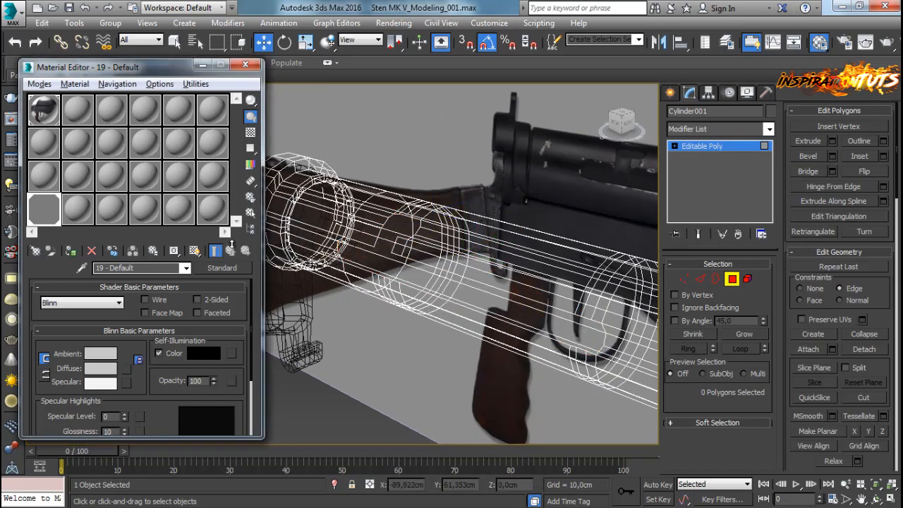
mouse_move(426, 321)
middle_mouse_down("alt")
mouse_move(545, 303)
mouse_move(341, 323)
middle_mouse_up("alt")
scroll(528, 310, "down", 2)
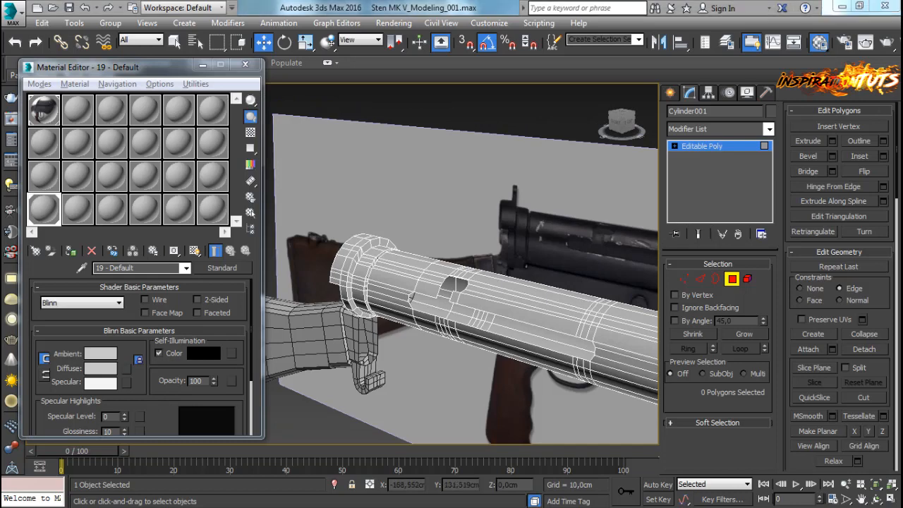
middle_click_drag(524, 354, 389, 285, "alt")
Step: Return to the front view, leave polygon editing, close the Material Editor and open the standard primitives for creation
key("f")
scroll(512, 343, "down", 2)
left_click(731, 278)
left_click(670, 93)
left_click(245, 64)
scroll(379, 294, "down", 2)
scroll(388, 281, "up", 2)
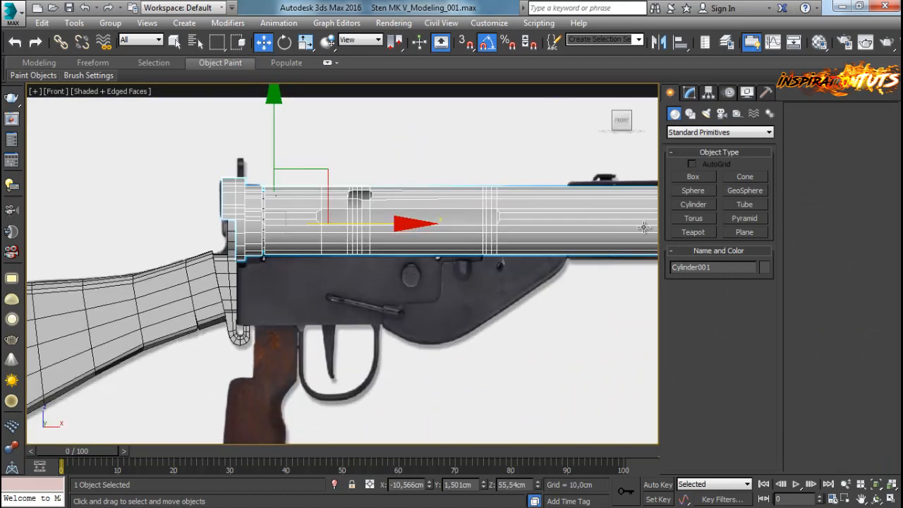
left_click(692, 177)
scroll(371, 302, "up", 2)
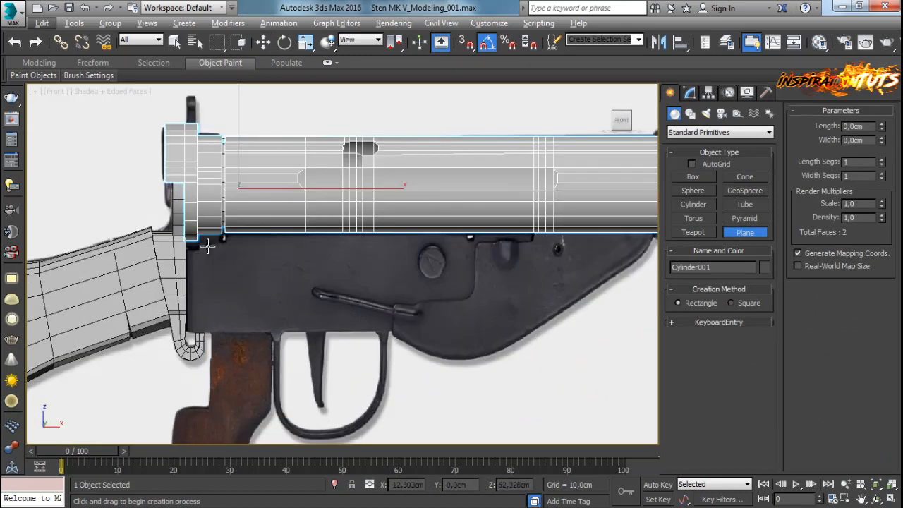
key("alt+q")
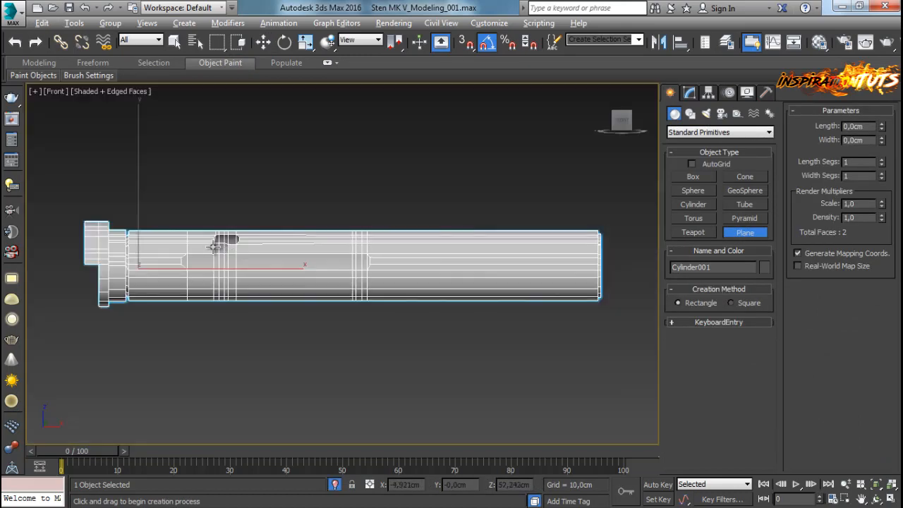
left_click(334, 485)
scroll(445, 278, "down", 3)
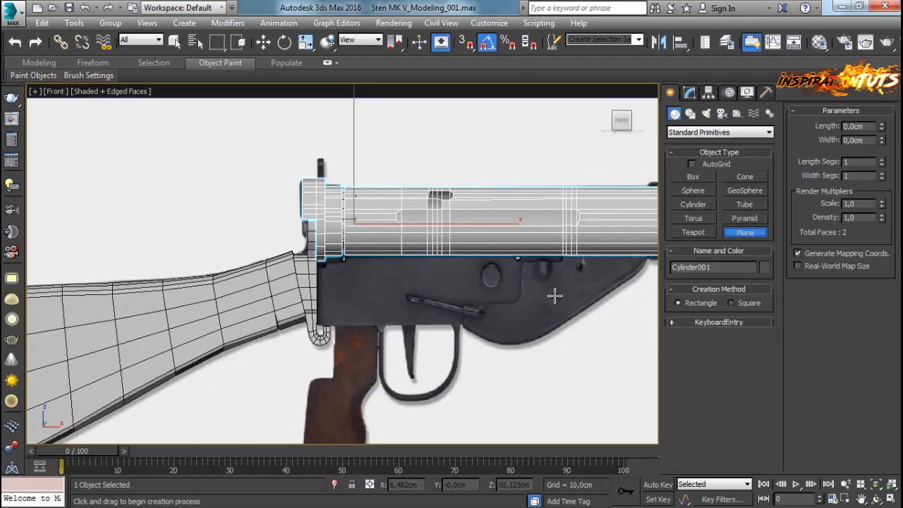
Step: Isolate the plane carrying the Sten reference image so the trigger housing is unobstructed in the front view
key("w")
left_click(494, 323)
key("alt+q")
scroll(311, 246, "up", 6)
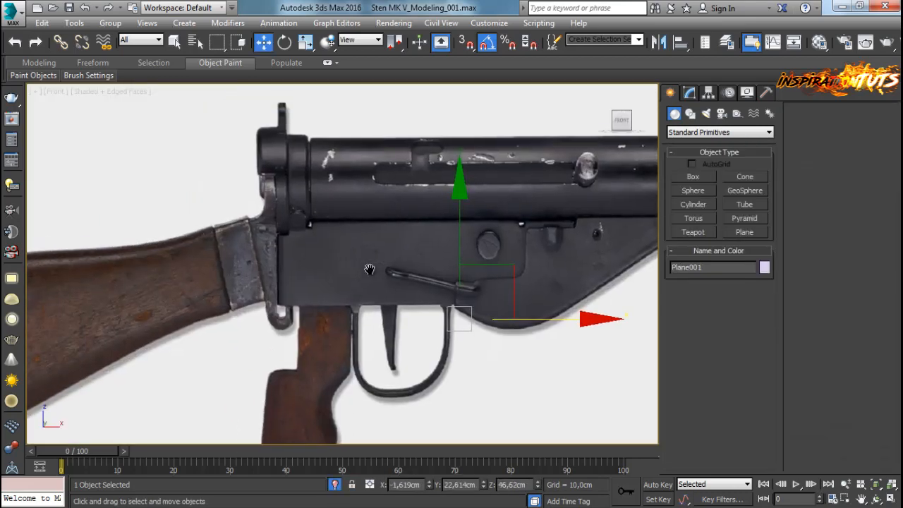
Step: Create a plane primitive over the rear part of the trigger housing, from just under the receiver tube to the housing's lower edge
left_click(746, 232)
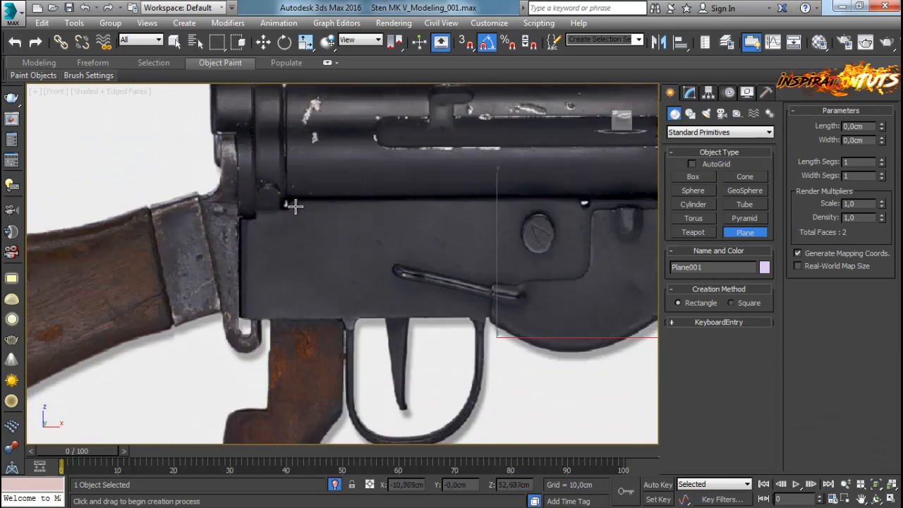
left_click_drag(289, 200, 490, 316)
right_click(458, 217)
Step: Convert the housing plane to an editable poly and give it a dark object colour with see-through display
right_click(453, 218)
mouse_move(494, 348)
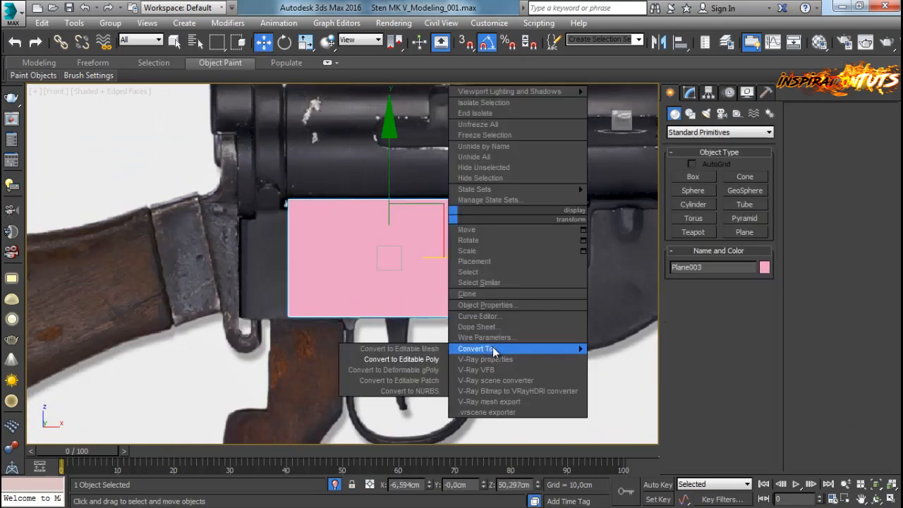
left_click(416, 360)
left_click(770, 111)
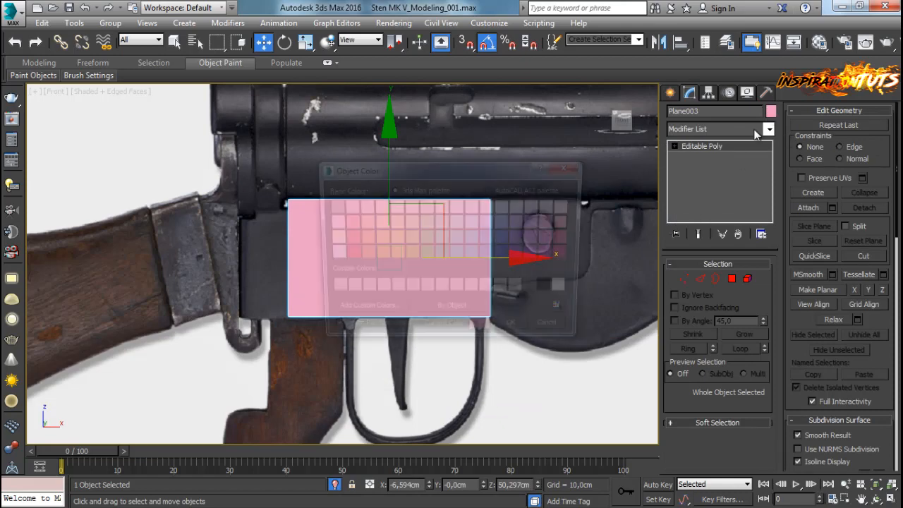
left_click(525, 337)
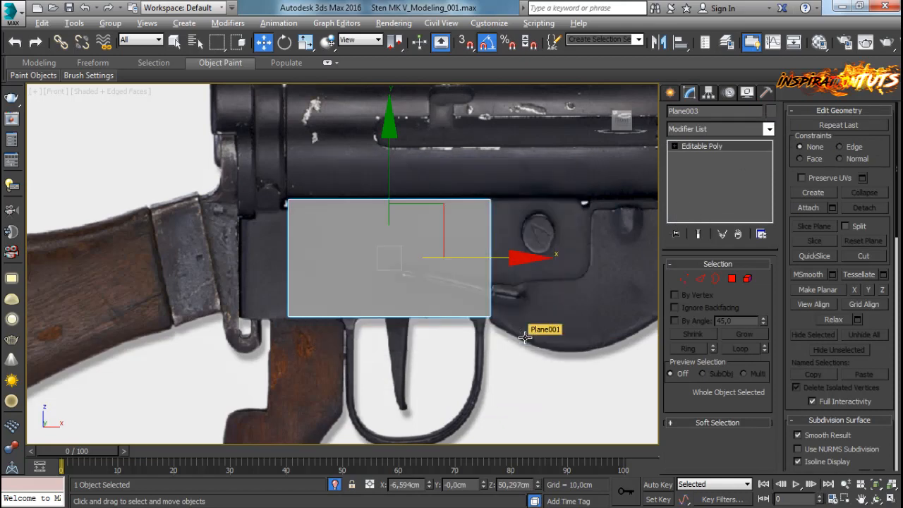
Step: Move the plane's two front vertices about 7.7 cm forward along X to the seam in the housing's upper edge
left_click(684, 279)
middle_click_drag(548, 244, 533, 238)
left_click_drag(505, 174, 459, 326)
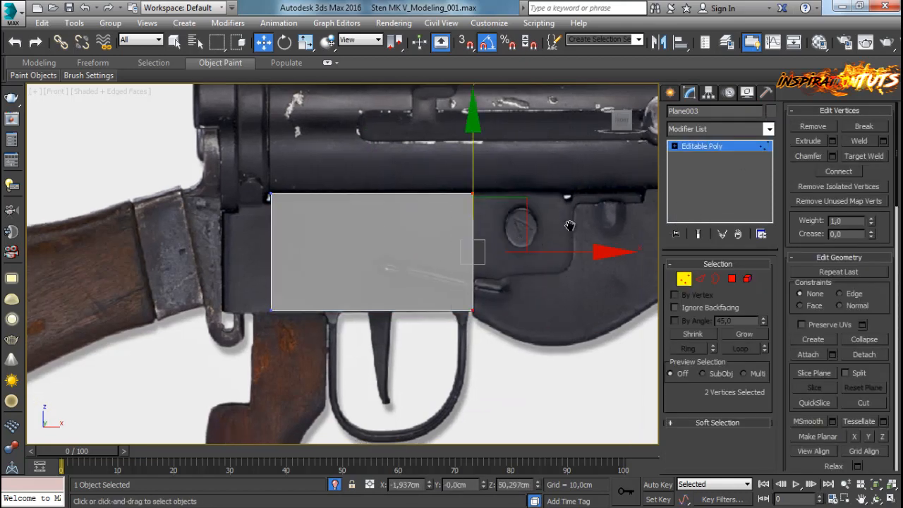
middle_click_drag(564, 255, 390, 251)
left_click_drag(402, 250, 566, 237)
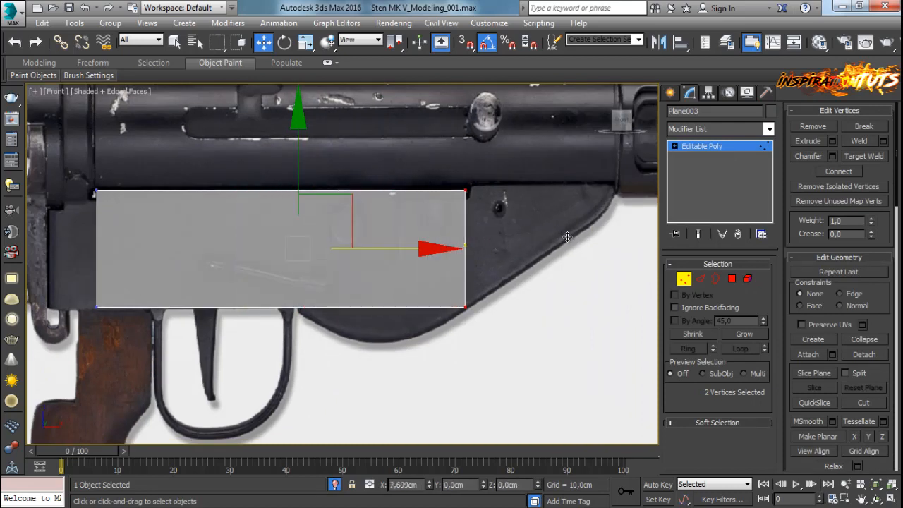
left_click(131, 179)
Step: Connect the plane's two end edges with one segment, slide -83, to place a horizontal edge near the upper border
left_click(707, 279)
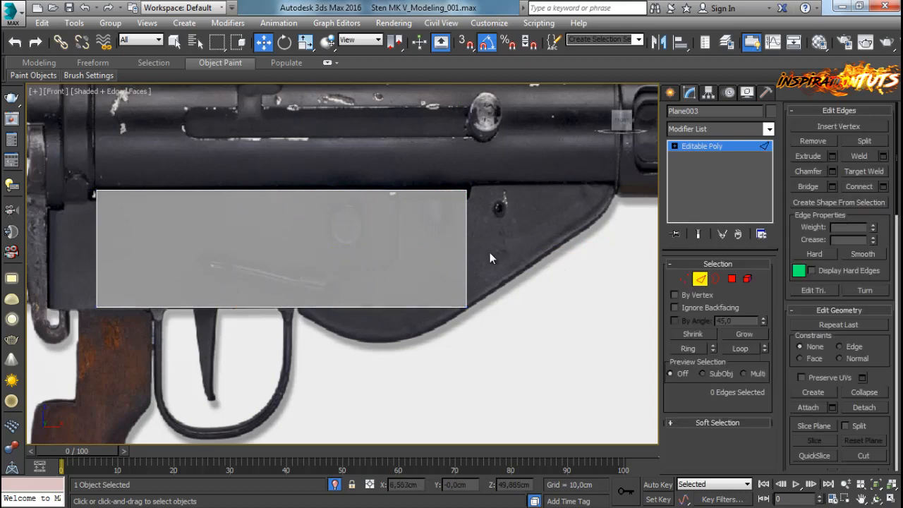
left_click(466, 248)
left_click(882, 186)
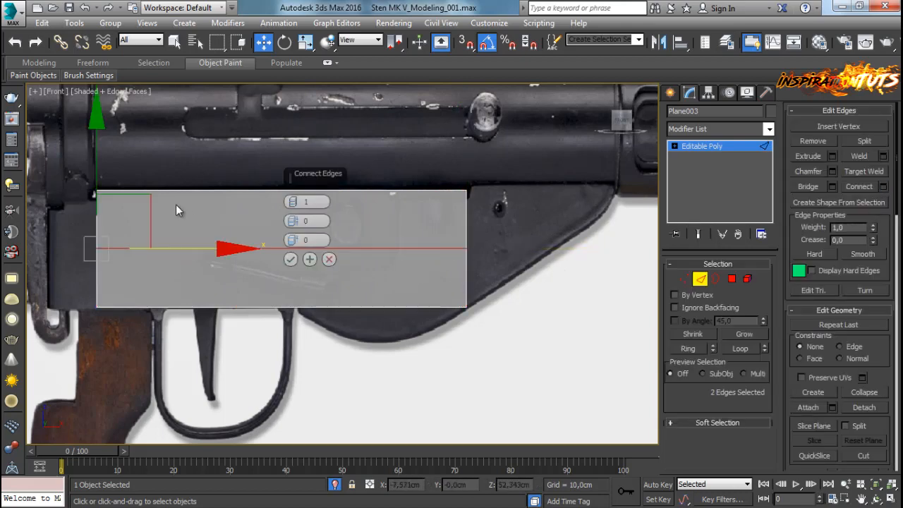
scroll(176, 205, "up", 4)
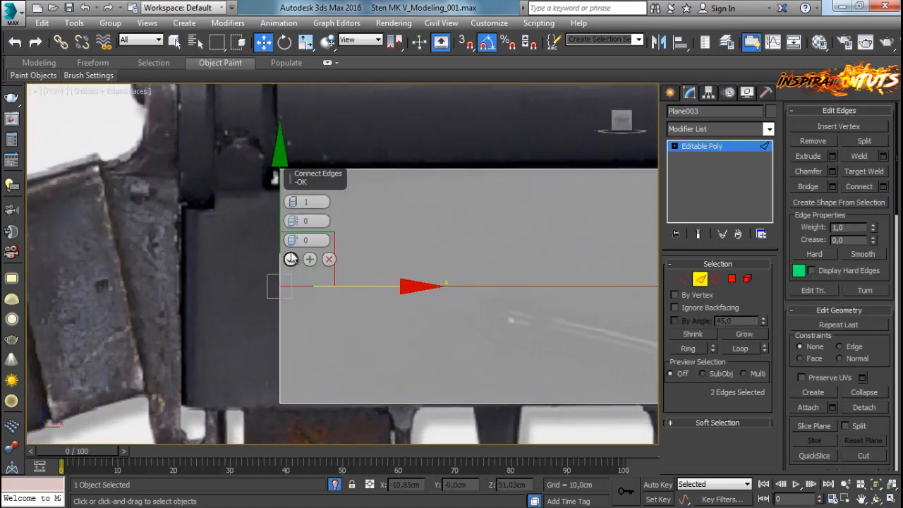
left_click_drag(291, 240, 267, 462)
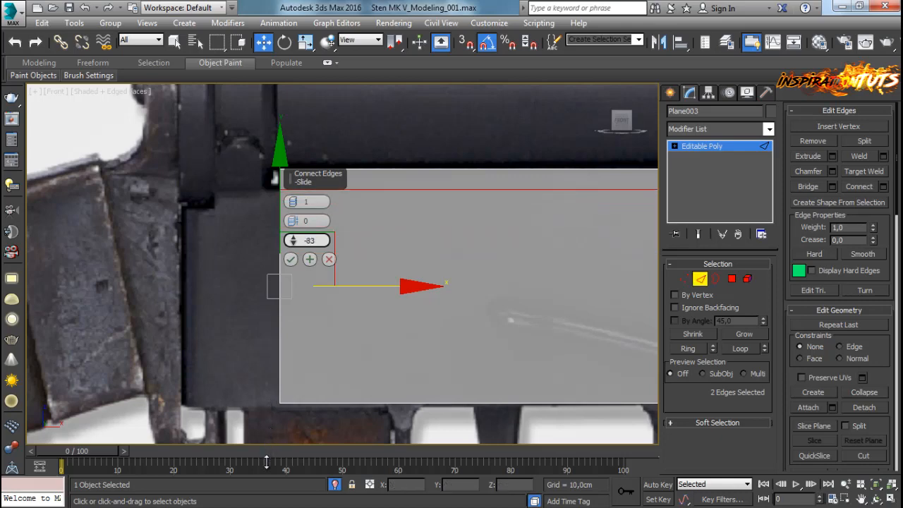
left_click(290, 258)
key("2")
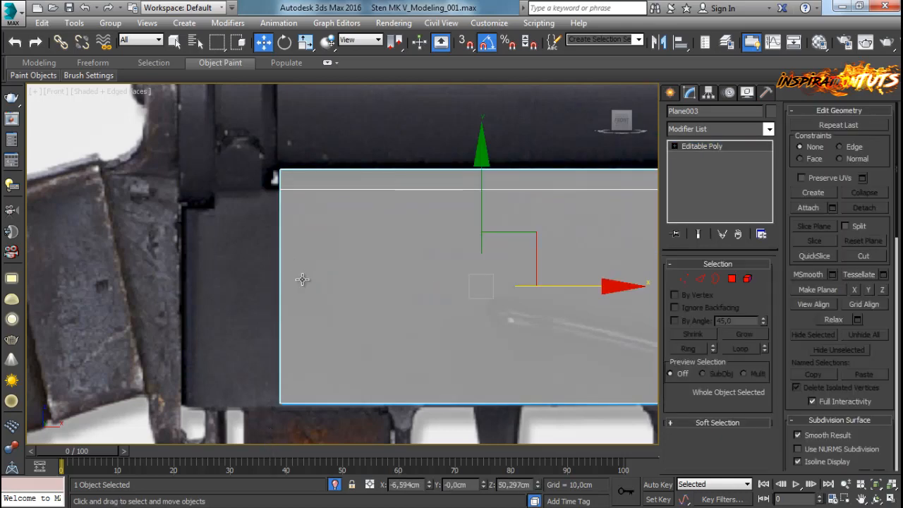
Step: Extend the lower rear edge about 1.5 cm backward as a new polygon, up to the first step of the housing outline
left_click(698, 280)
left_click(279, 282)
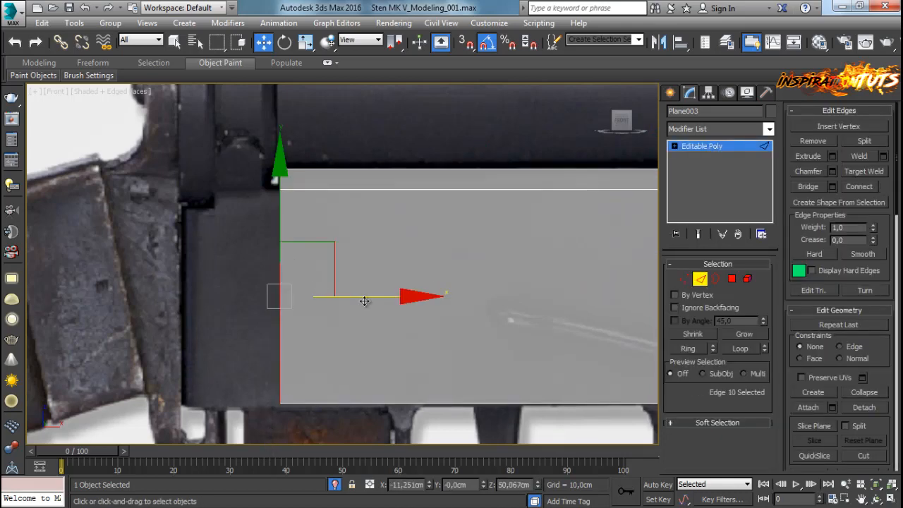
left_click_drag(364, 302, 300, 332)
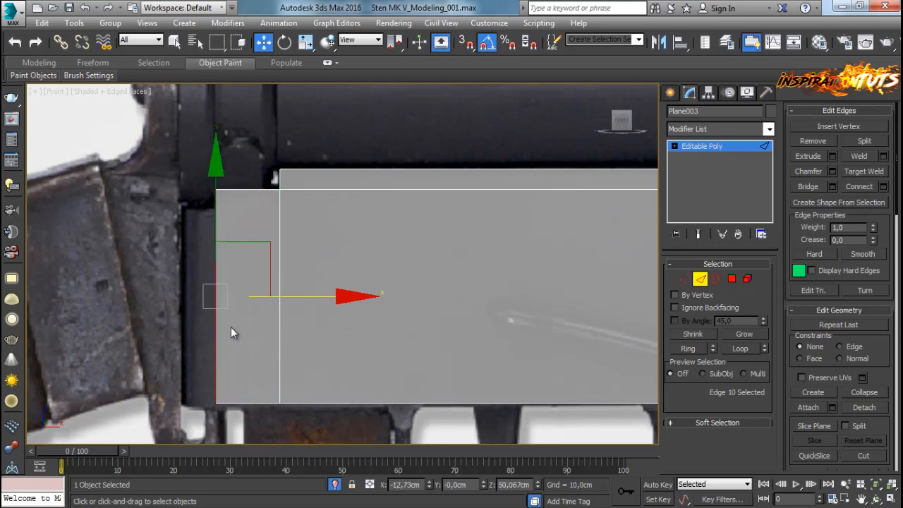
Step: Connect the ring of vertical edges with a second horizontal edge, slid up to the level of the housing's next rear step
key("alt+r")
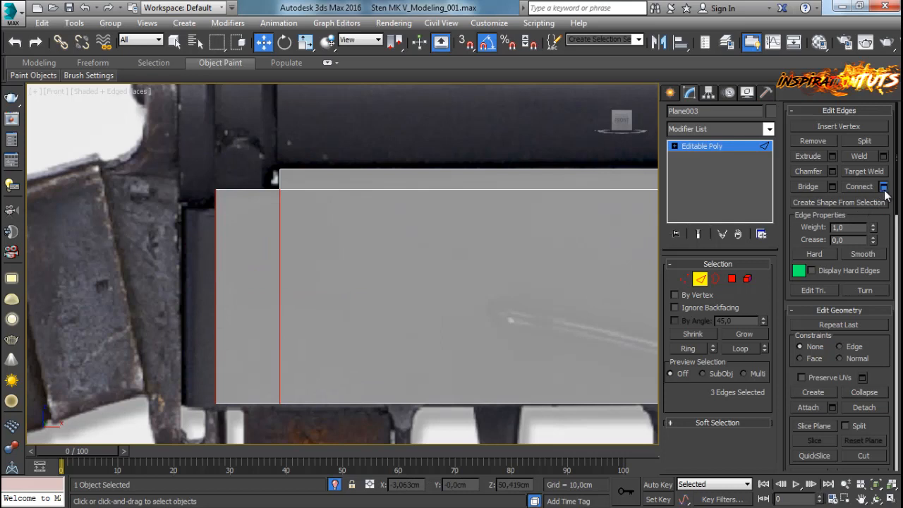
left_click(883, 187)
left_click_drag(293, 241, 328, 39)
left_click(291, 259)
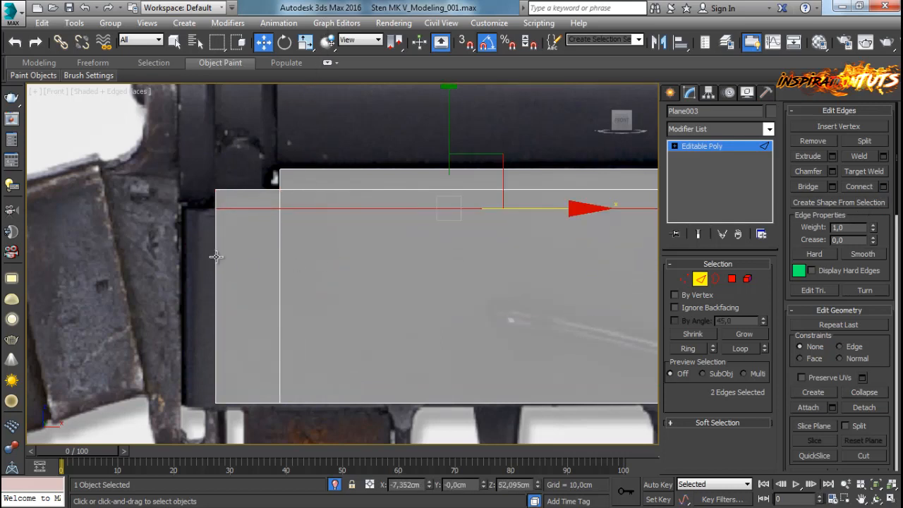
Step: Extend the lowest rear edge about 0.7 cm backward as a new polygon, reaching the housing's rear end
left_click(216, 256)
left_click_drag(286, 304, 259, 315, "shift")
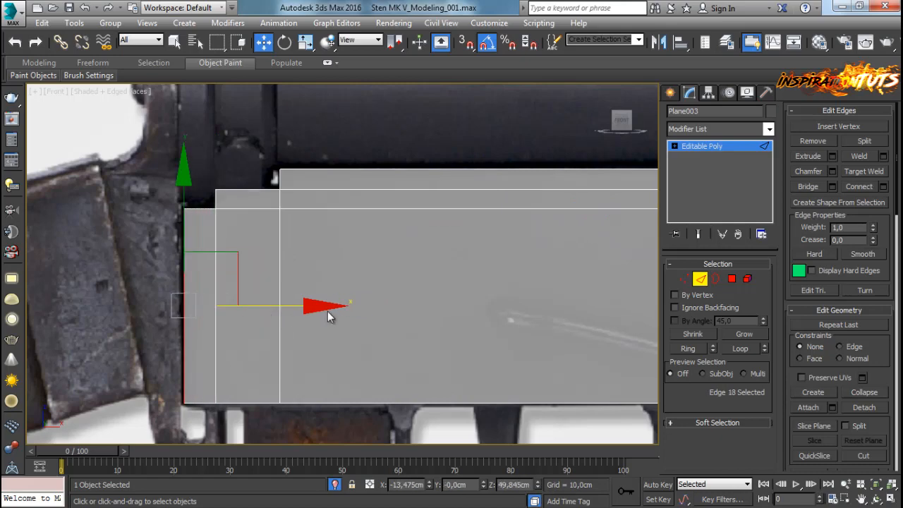
scroll(381, 286, "down", 5)
middle_click_drag(387, 291, 579, 305)
scroll(341, 266, "up", 4)
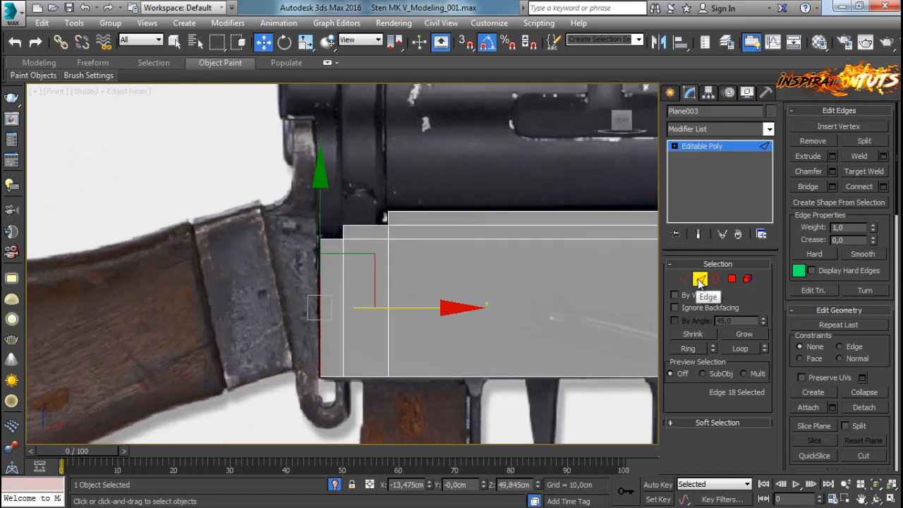
Step: Clone the large lower housing polygon as an element and move the copy forward, clear of the original plate
middle_click_drag(508, 317, 164, 235)
middle_click_drag(492, 241, 478, 268)
left_click(697, 278)
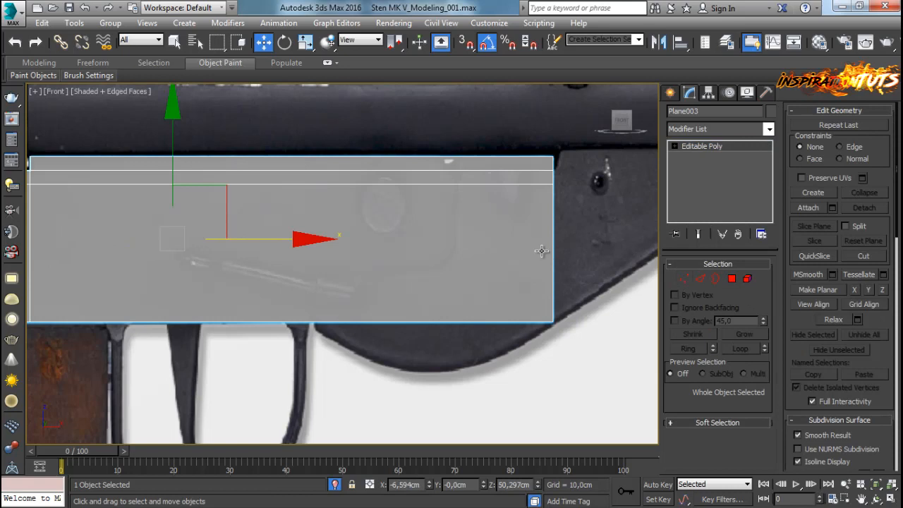
left_click(731, 279)
left_click(519, 275)
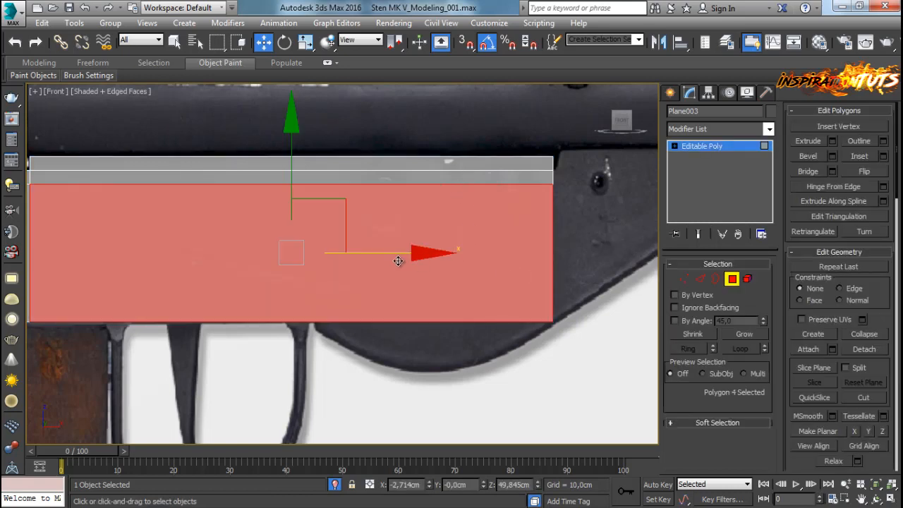
left_click_drag(398, 261, 615, 259, "shift")
left_click(495, 275)
middle_click_drag(632, 257, 500, 256)
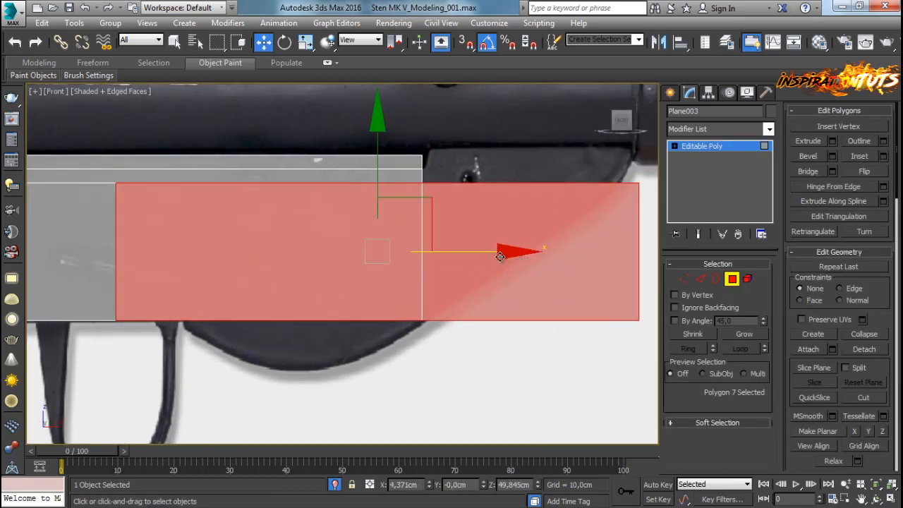
left_click_drag(500, 257, 822, 239)
Step: Shorten the copied polygon by moving its front vertices back to the front tip of the housing cover
left_click(684, 278)
middle_click_drag(548, 268, 307, 280)
scroll(307, 281, "down", 3)
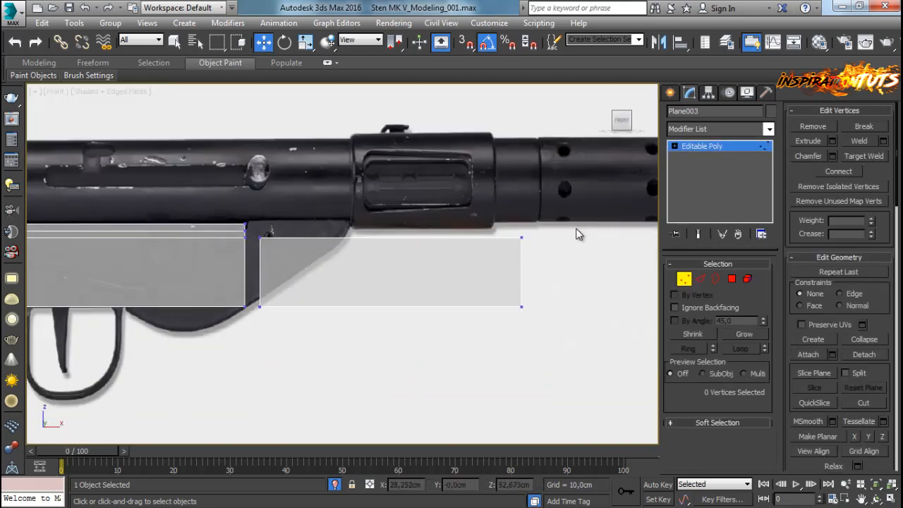
left_click_drag(579, 234, 486, 323)
left_click_drag(572, 274, 391, 273)
scroll(344, 294, "up", 3)
middle_click_drag(345, 294, 443, 333)
scroll(443, 332, "up", 2)
left_click_drag(460, 168, 189, 212)
Step: Detach the copied polygon into a separate object and select that object
left_click(732, 279)
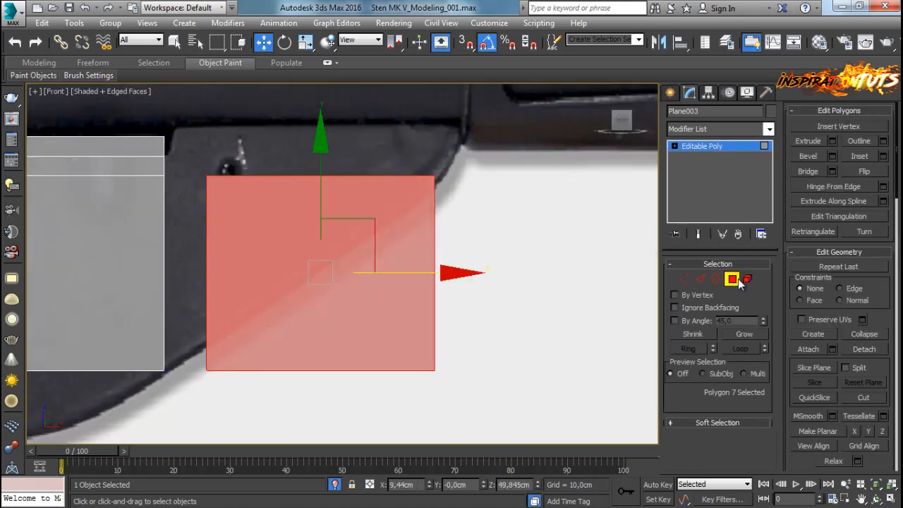
left_click(864, 349)
left_click(481, 274)
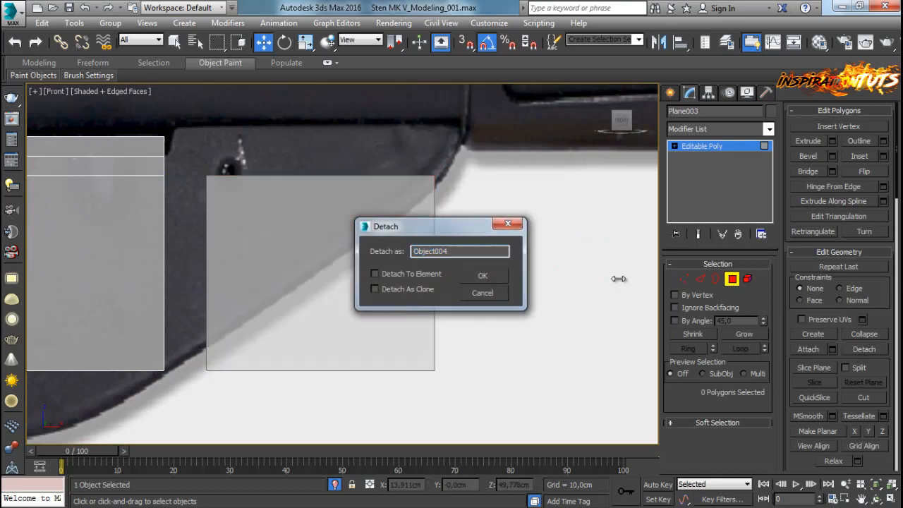
left_click(732, 279)
left_click(417, 255)
Step: Raise the detached plate's upper vertices to the receiver tube and align the front one with the housing's front tip
left_click(683, 279)
left_click_drag(183, 190, 492, 164)
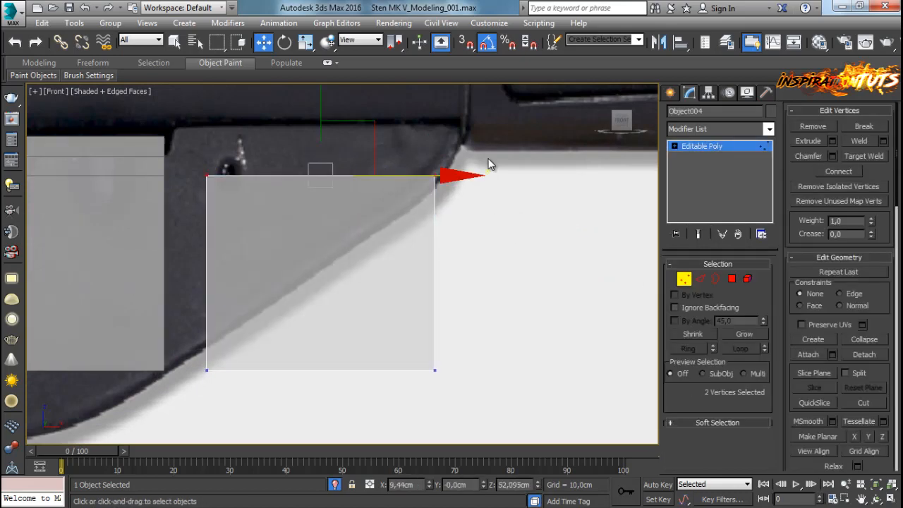
middle_click_drag(216, 226, 237, 313)
left_click_drag(380, 209, 349, 160)
left_click(419, 224)
left_click(422, 216)
left_click_drag(498, 224, 554, 229)
Step: Move the plate's lower vertices down and rearward to the lowest part of the housing's curved belly
middle_click_drag(490, 394, 537, 290)
left_click_drag(278, 408, 277, 408)
left_click_drag(361, 338, 268, 398, "ctrl")
middle_click_drag(269, 400, 441, 338)
scroll(415, 316, "down", 3)
left_click_drag(538, 266, 354, 296)
Step: Leave vertex editing and isolate the slanted plate together with the reference image plane
key("alt+q")
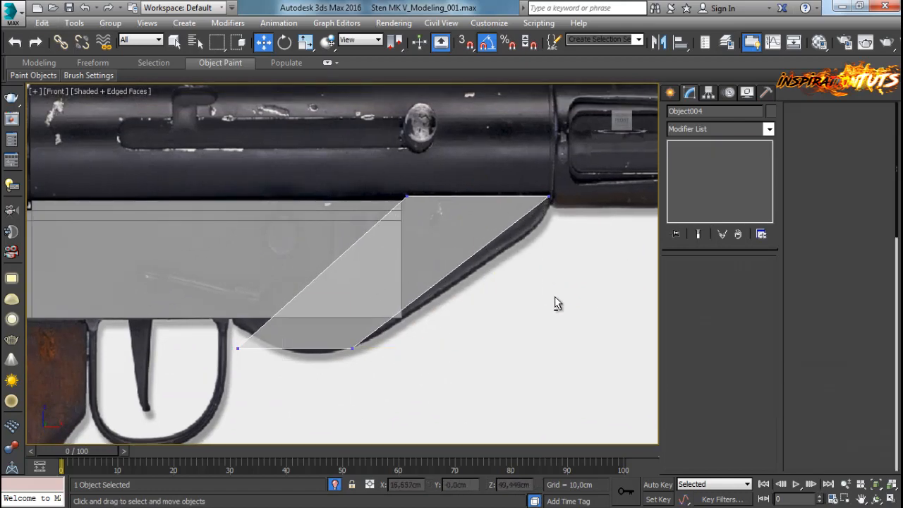
left_click(336, 485)
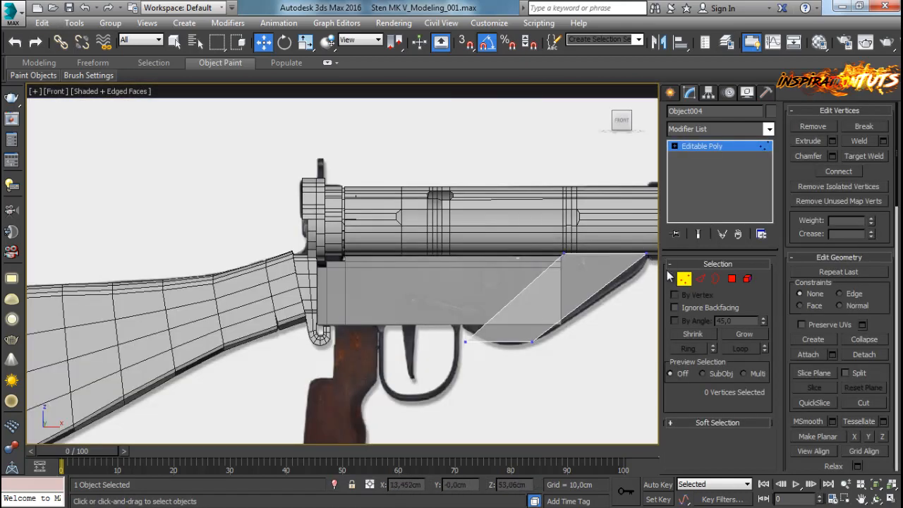
left_click(684, 280)
left_click(594, 364, "ctrl")
key("alt+q")
scroll(593, 365, "up", 1)
middle_click_drag(592, 365, 383, 272)
scroll(383, 271, "up", 4)
middle_click_drag(381, 178, 374, 239)
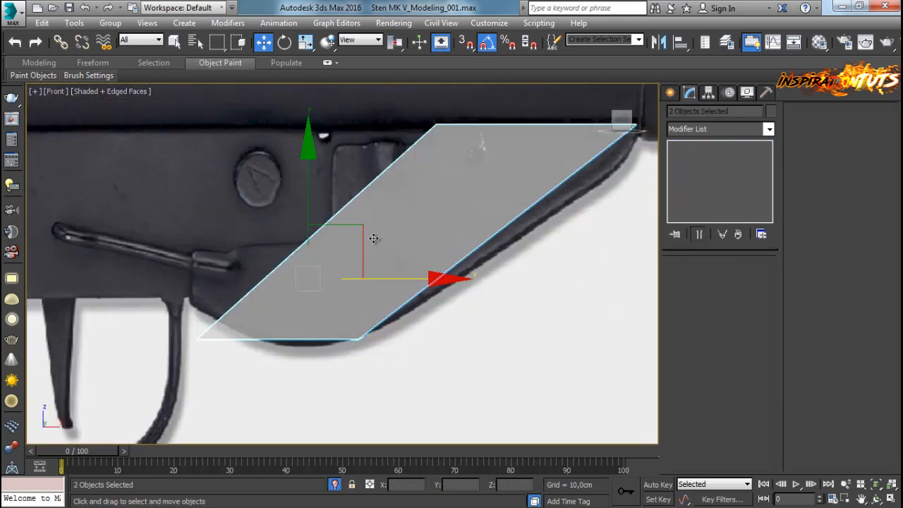
Step: Set the 19 - Default material's opacity to 0 and assign it to the slanted plate alone
middle_click_drag(453, 248, 423, 267)
key("m")
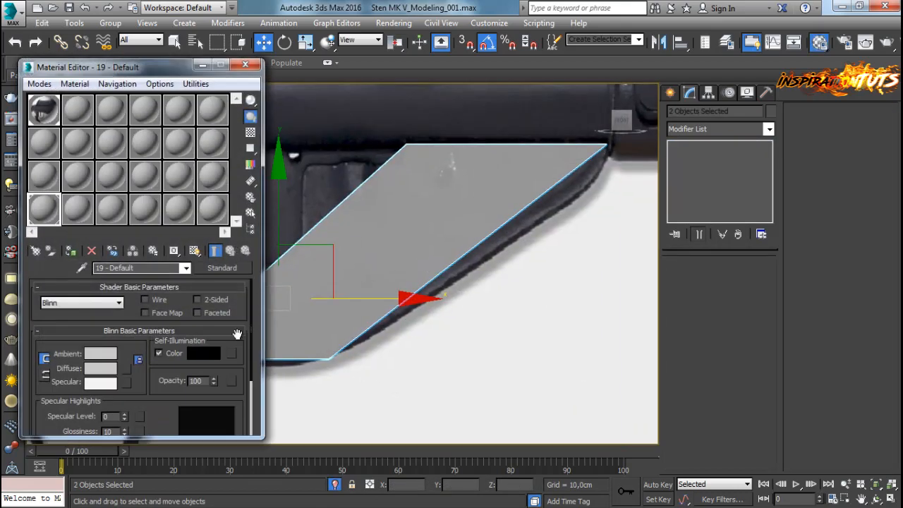
right_click(212, 380)
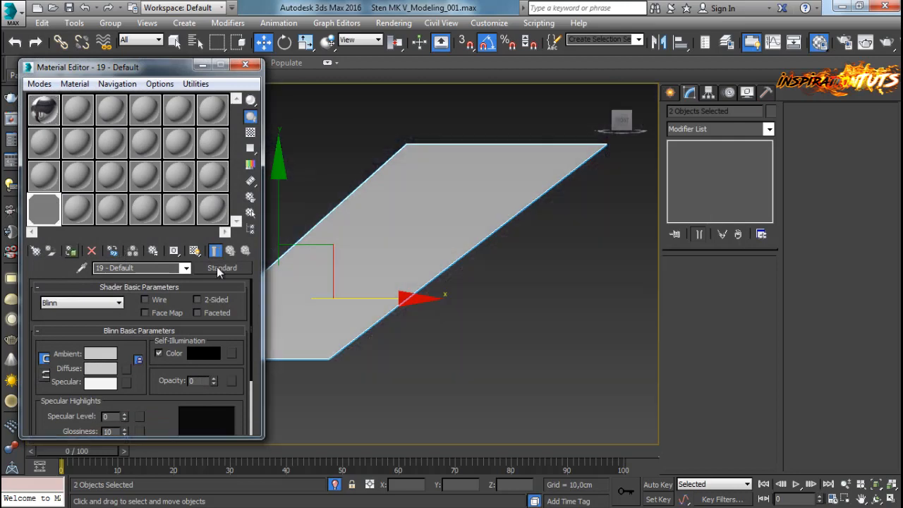
left_click(400, 267)
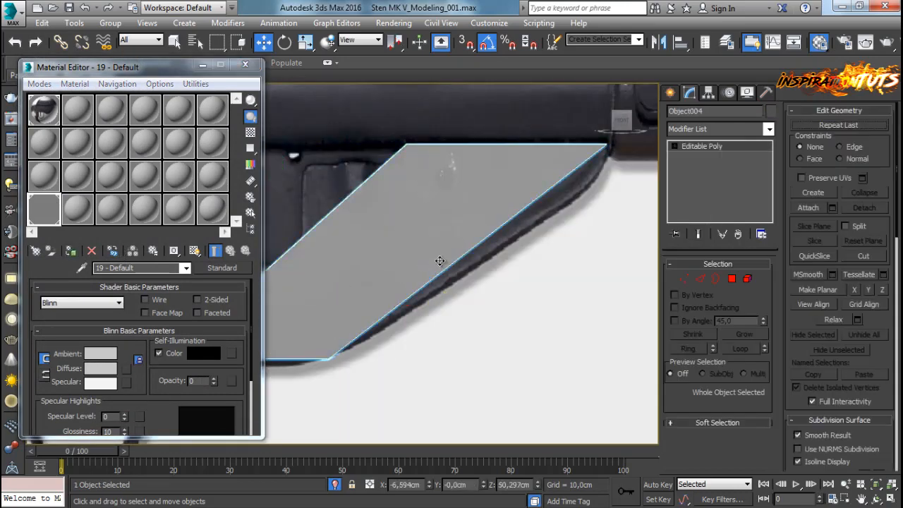
left_click(71, 253)
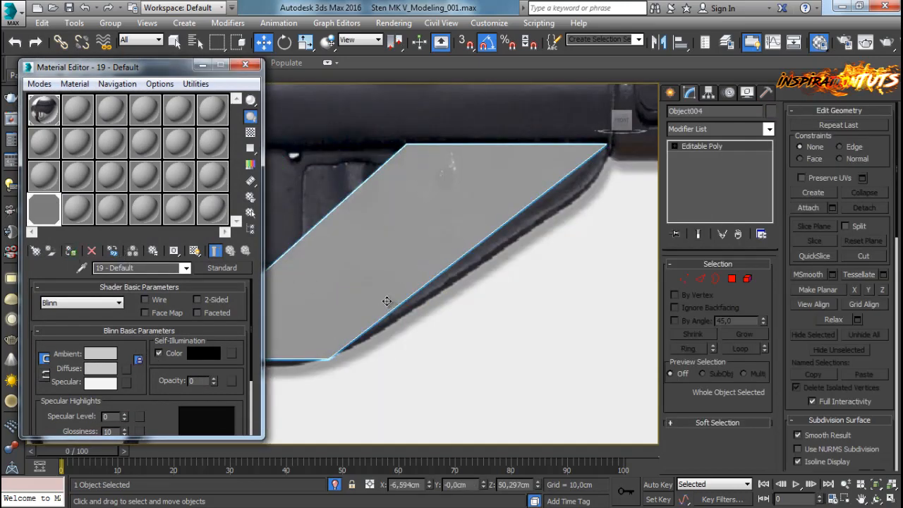
Step: Reposition the slanted plate's two lower vertices along the lowest part of the housing's curved belly in the reference image
left_click(688, 278)
scroll(571, 277, "up", 4)
left_click(512, 321)
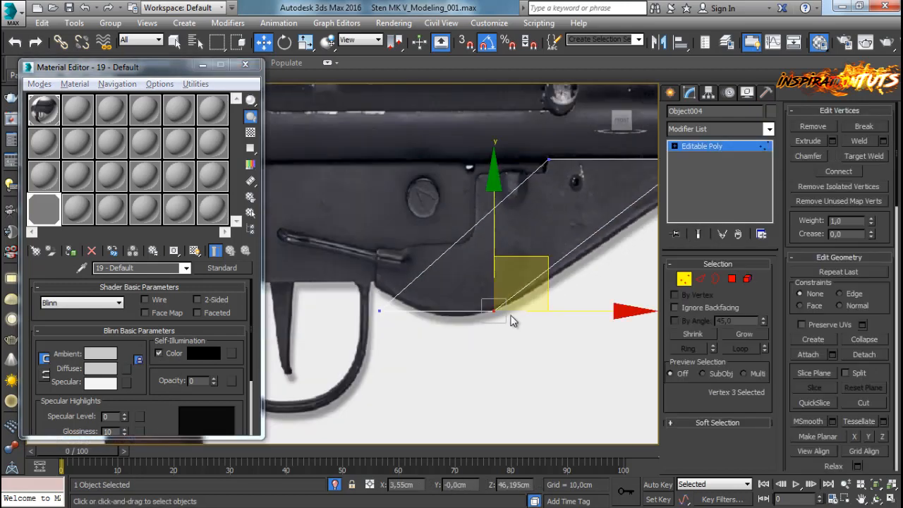
scroll(510, 298, "up", 2)
left_click_drag(492, 292, 490, 291)
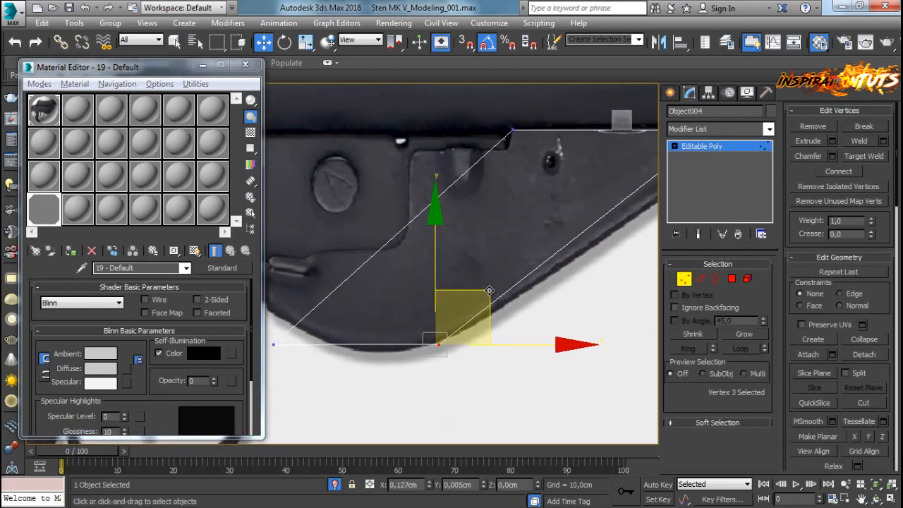
left_click_drag(361, 299, 277, 369)
left_click_drag(321, 292, 392, 285)
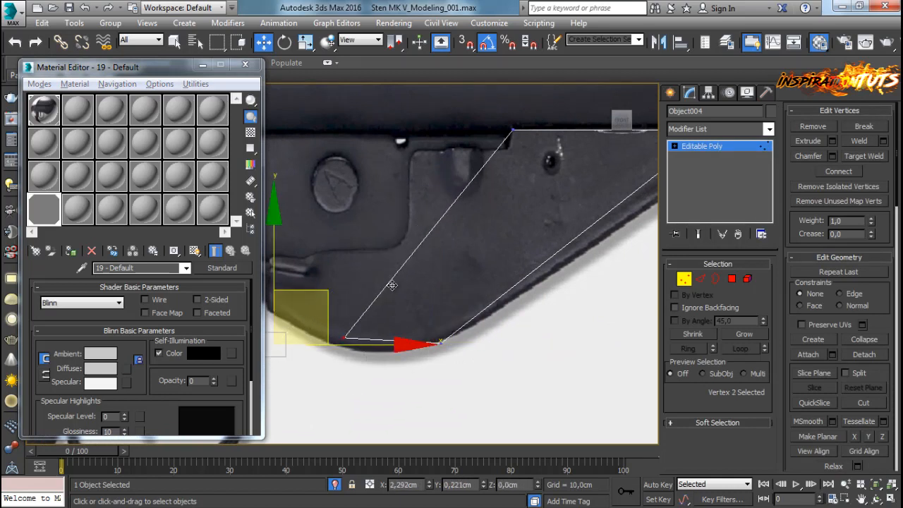
scroll(392, 286, "down", 2)
scroll(338, 306, "up", 2)
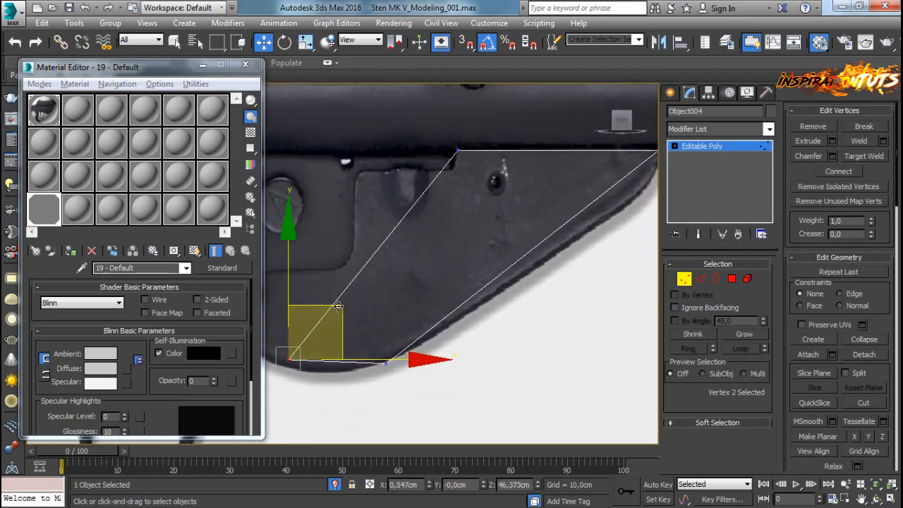
Step: Move the plate's lower rear vertex directly below its upper rear corner and fit the other lower vertex to the housing's sloped edge
left_click_drag(257, 436, 258, 434)
left_click_drag(367, 311, 482, 262)
left_click(462, 255)
left_click(581, 313)
left_click(560, 260)
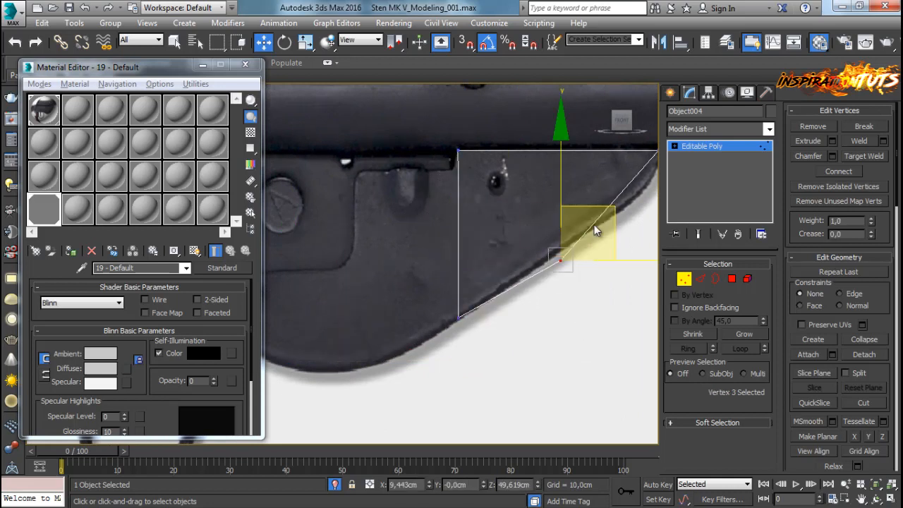
left_click_drag(601, 207, 592, 199)
Step: Switch the slanted plate to edge editing
left_click(700, 280)
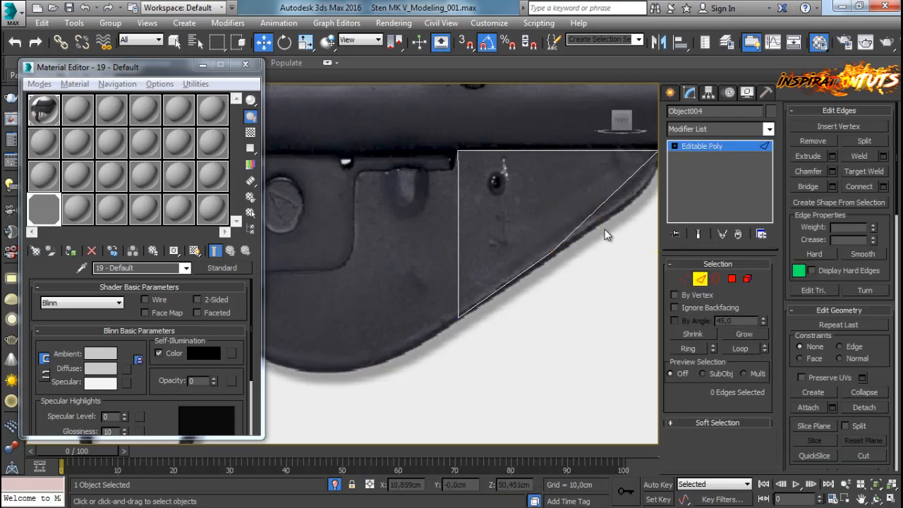
Step: Connect the panel's slanted outer edge and vertical inner edge with two segments and zero slide
left_click(595, 217)
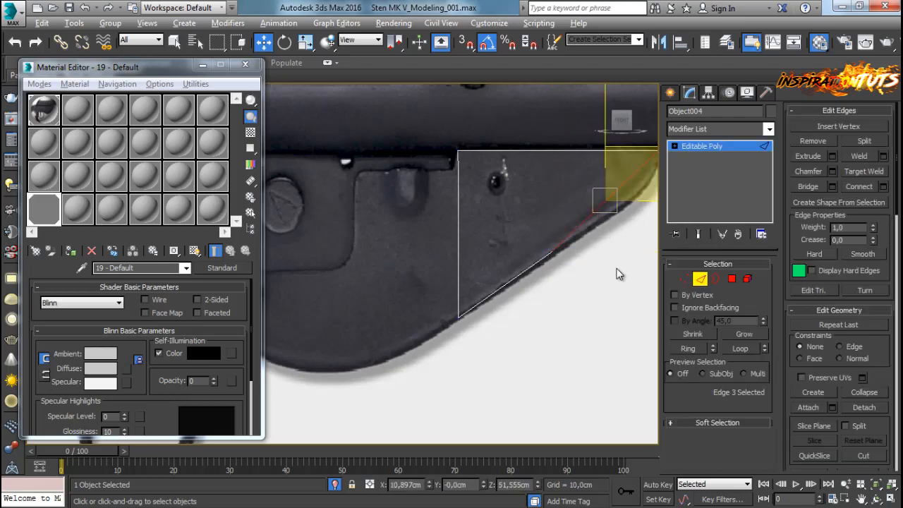
left_click(459, 272, "ctrl")
left_click(882, 187)
middle_click_drag(466, 309, 414, 342)
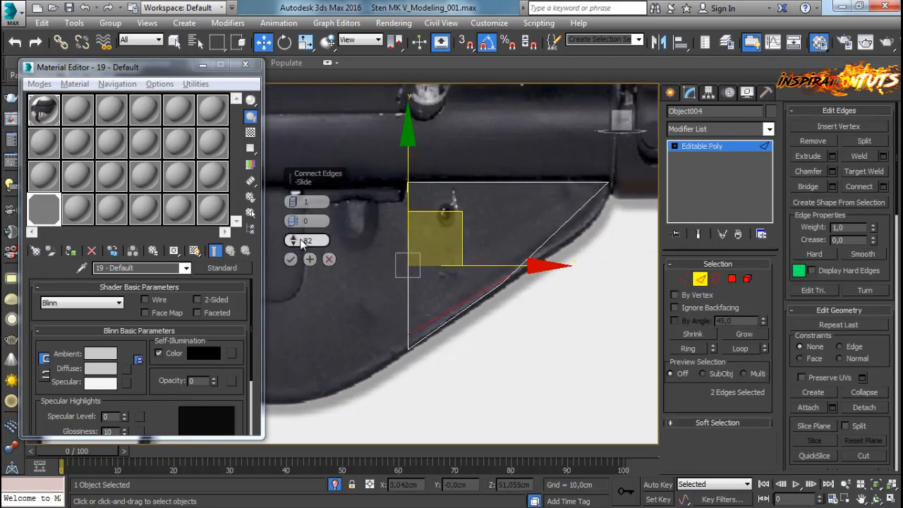
right_click(302, 242)
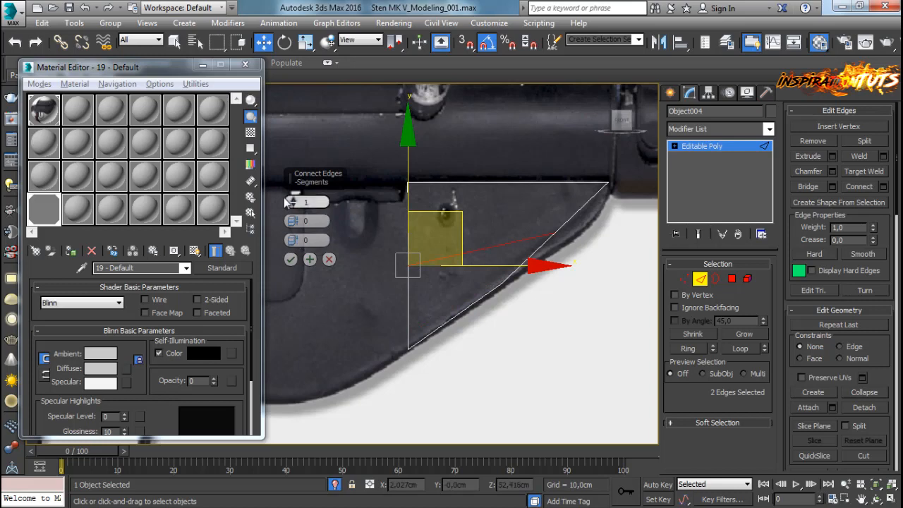
left_click(290, 259)
middle_click_drag(466, 287, 487, 306)
Step: Move the new vertices on the slanted edge outward so they follow the receiver's outline in the reference photo
key("1")
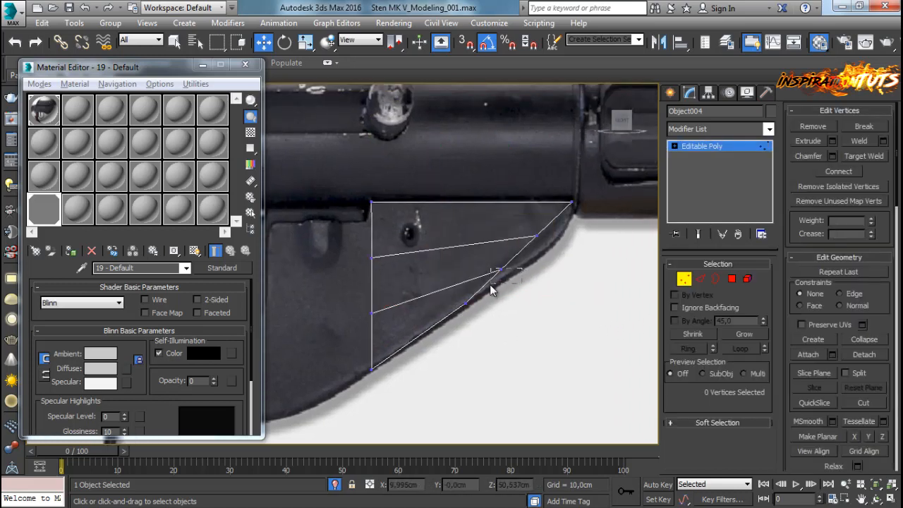
left_click_drag(490, 285, 488, 286)
scroll(539, 278, "up", 3)
left_click_drag(500, 206, 506, 225)
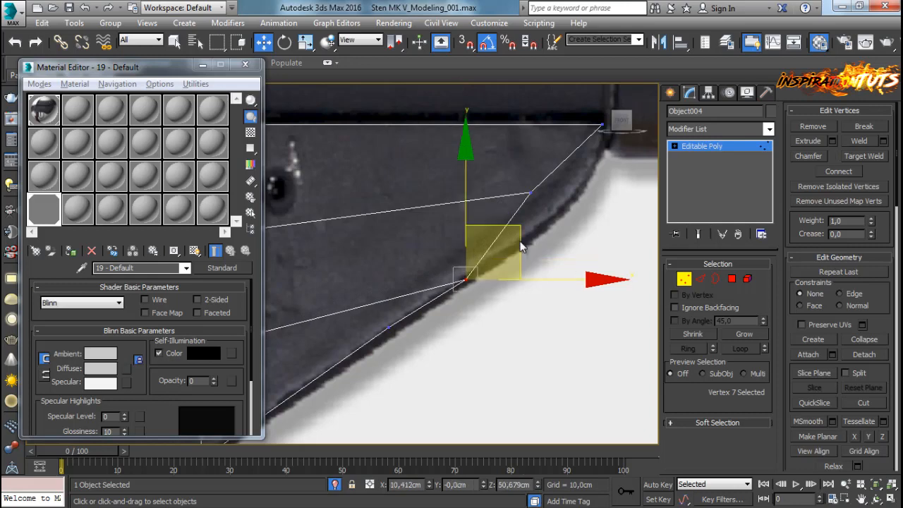
left_click(530, 192)
left_click_drag(531, 192, 564, 212)
left_click(427, 279)
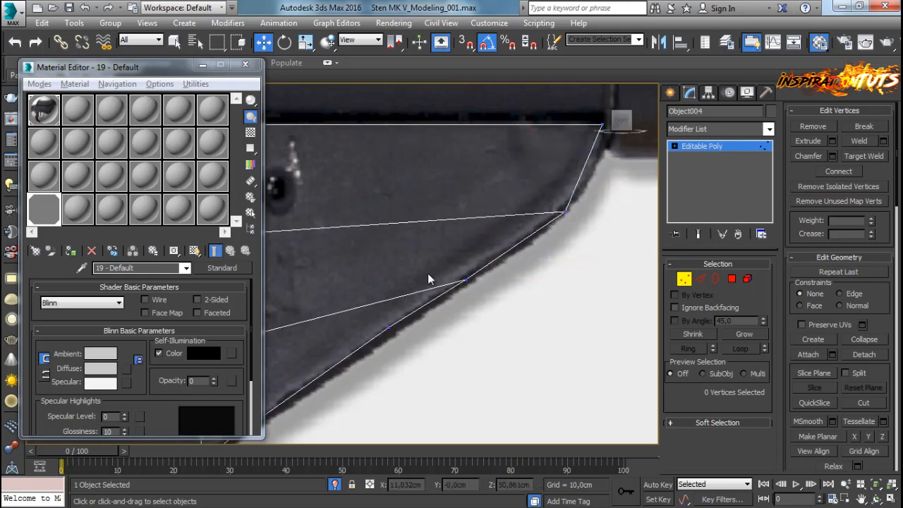
scroll(452, 271, "down", 4)
scroll(515, 261, "up", 3)
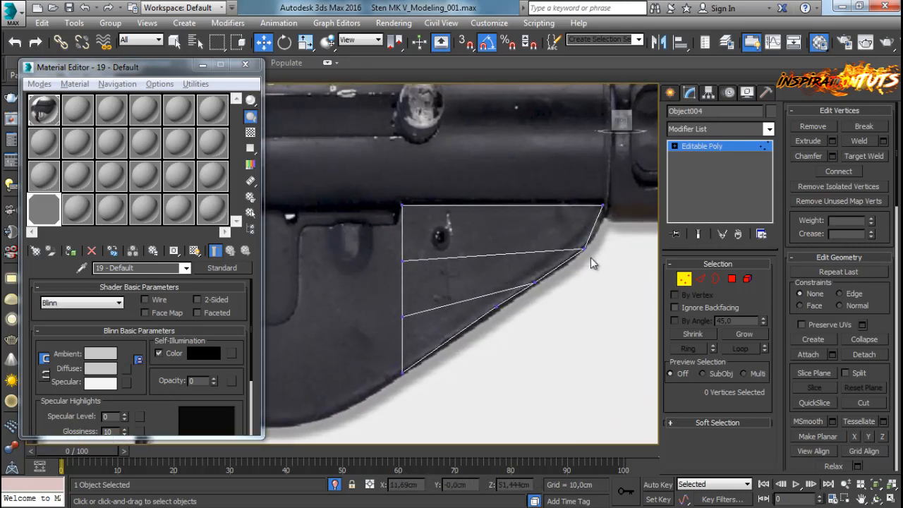
Step: Connect the top row's two end edges with one segment to add a horizontal cut
left_click(700, 280)
left_click(593, 228)
left_click(688, 348)
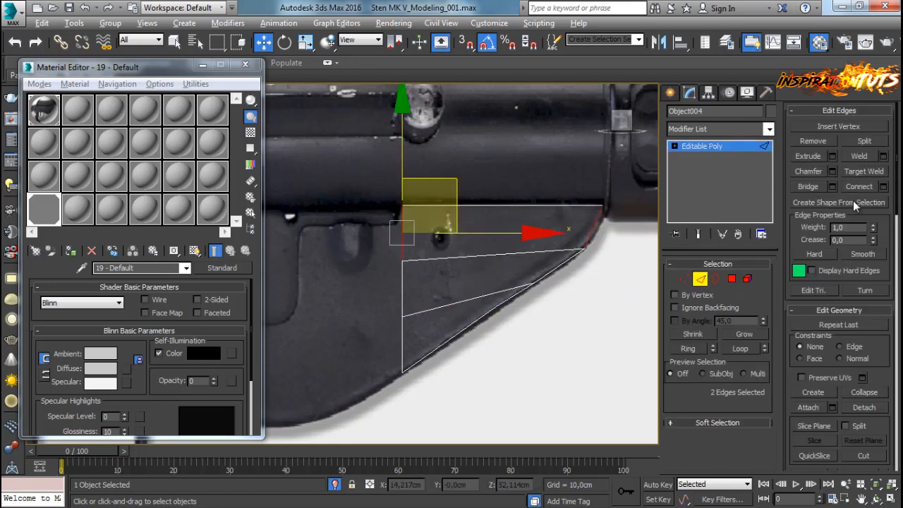
left_click(883, 187)
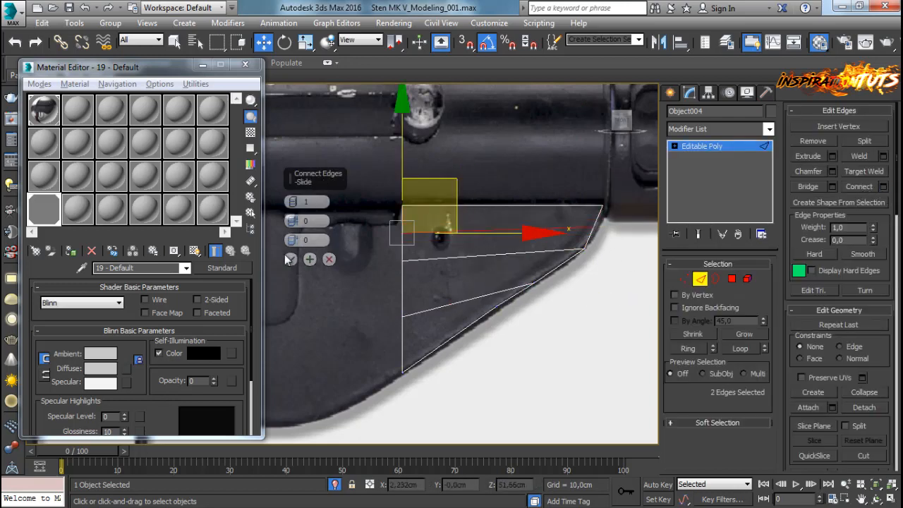
left_click(291, 261)
Step: Raise the new cut's inner vertex to the ledge line and move its outer vertex onto the photo outline
scroll(391, 246, "up", 3)
key("1")
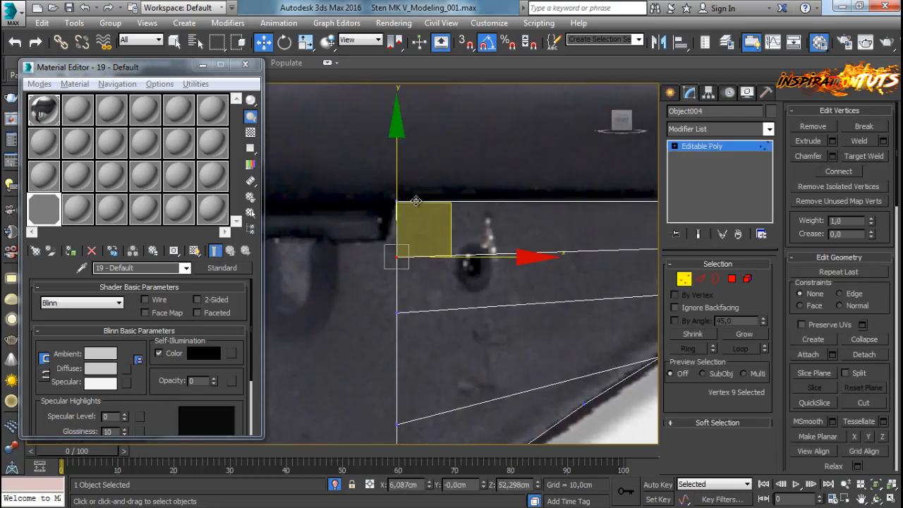
left_click_drag(416, 201, 415, 185)
middle_click_drag(600, 258, 478, 256)
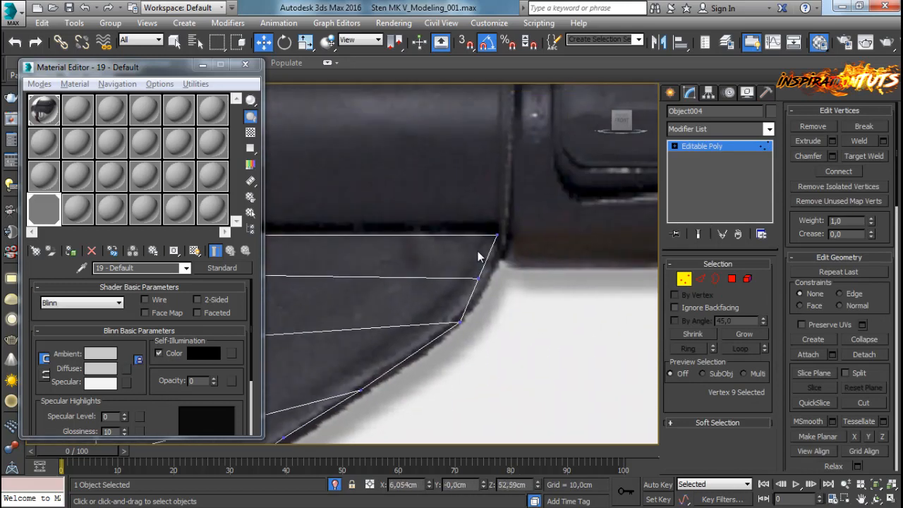
left_click(478, 277)
left_click_drag(482, 274, 497, 261)
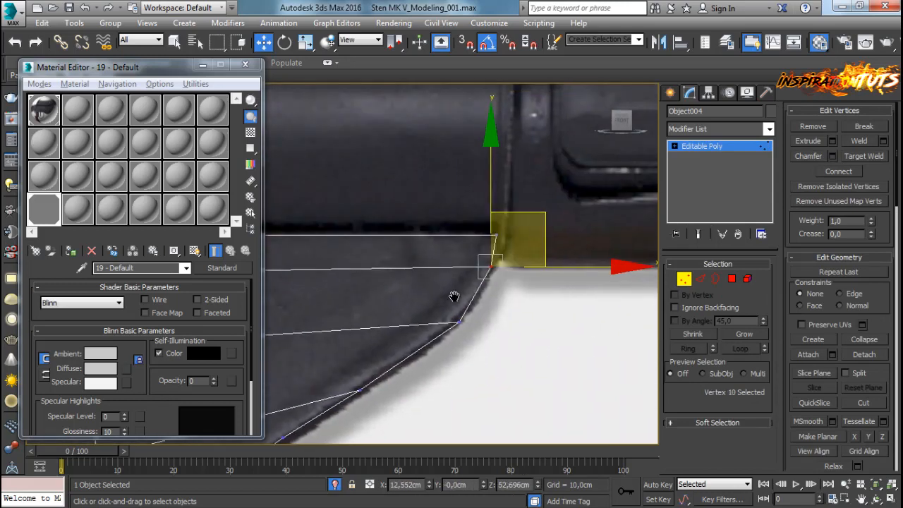
scroll(454, 297, "down", 2)
middle_click_drag(454, 296, 557, 296)
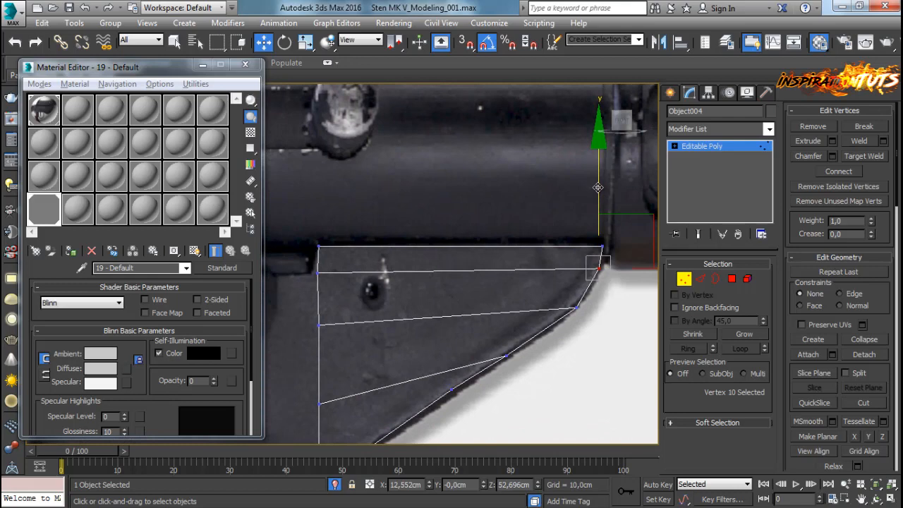
Step: Align the five vertices of the inner vertical edge by scaling them along the X axis
middle_click_drag(319, 313, 455, 275)
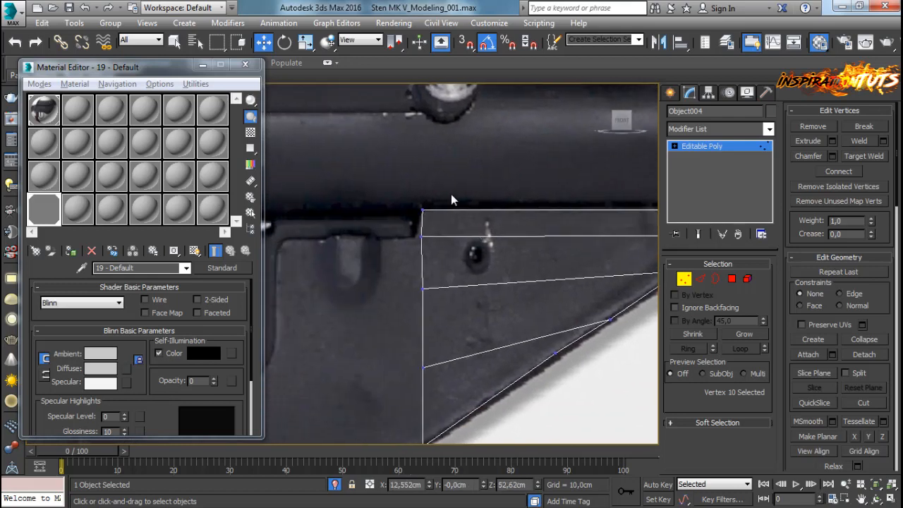
left_click_drag(451, 194, 412, 431)
middle_click_drag(412, 440, 420, 389)
key("r")
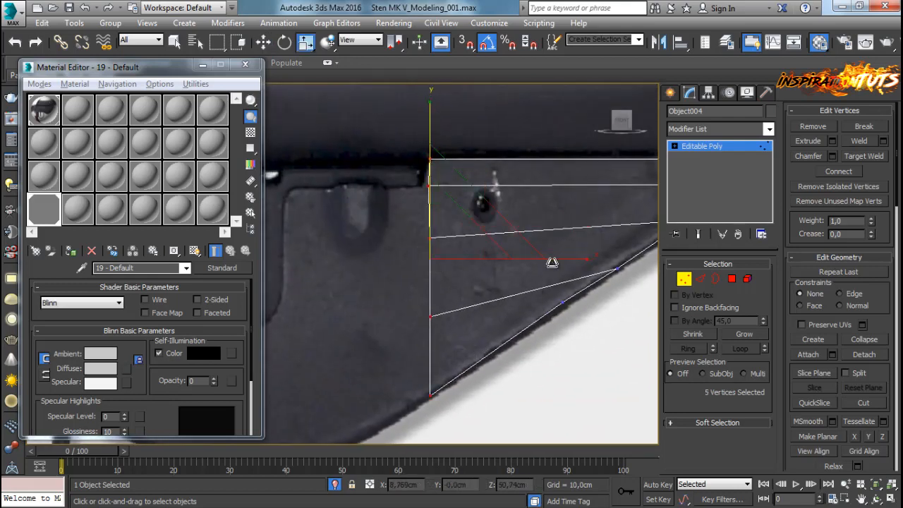
left_click_drag(551, 263, 56, 314)
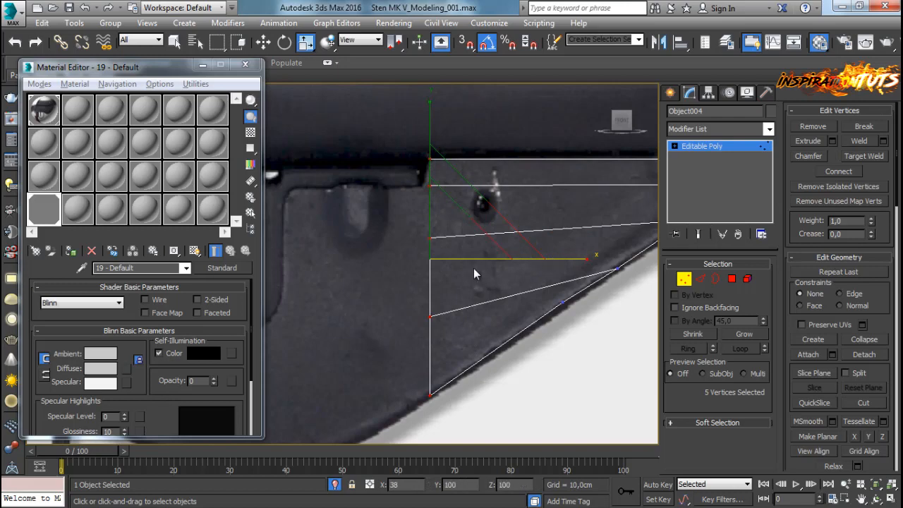
key("w")
Step: Close the Material Editor and extend the lower three inner vertical edges about 3 cm along X toward the panel seam
key("2")
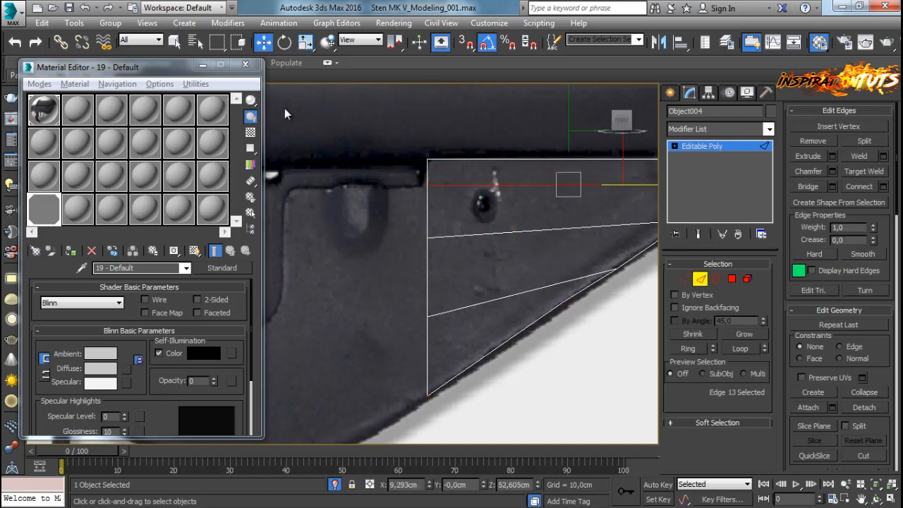
key("m")
left_click(425, 212)
left_click(427, 275, "ctrl")
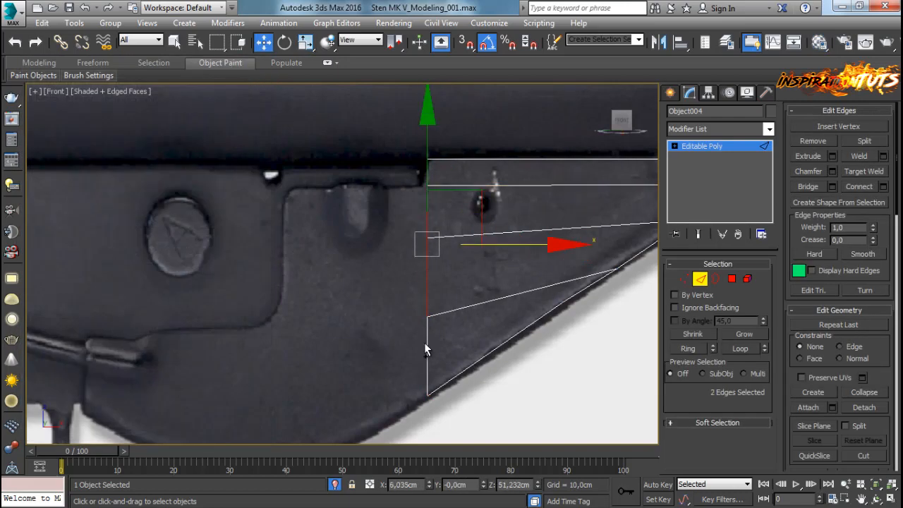
left_click(426, 346, "ctrl")
left_click_drag(512, 282, 410, 303, "shift")
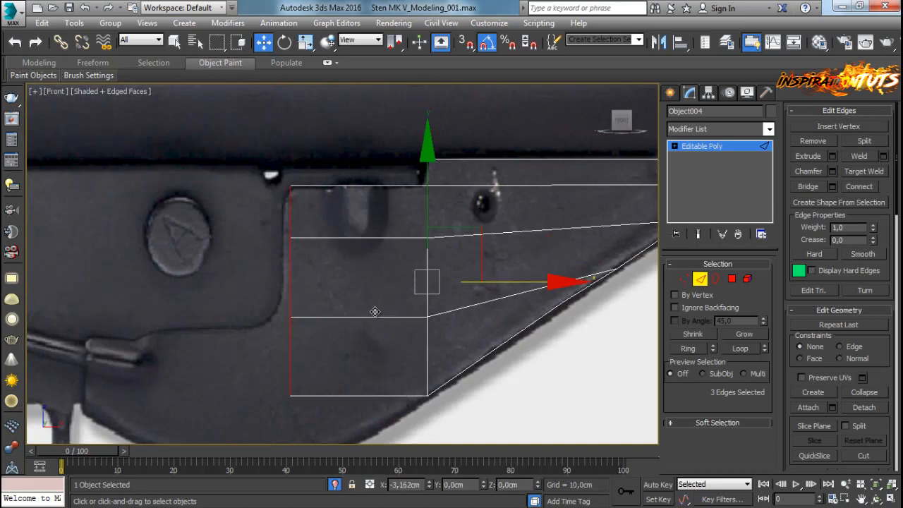
scroll(368, 314, "up", 2)
scroll(447, 313, "down", 3)
Step: Lower the extension's two bottom end vertices to the housing outline and seam, and shift both slightly toward the trigger
key("1")
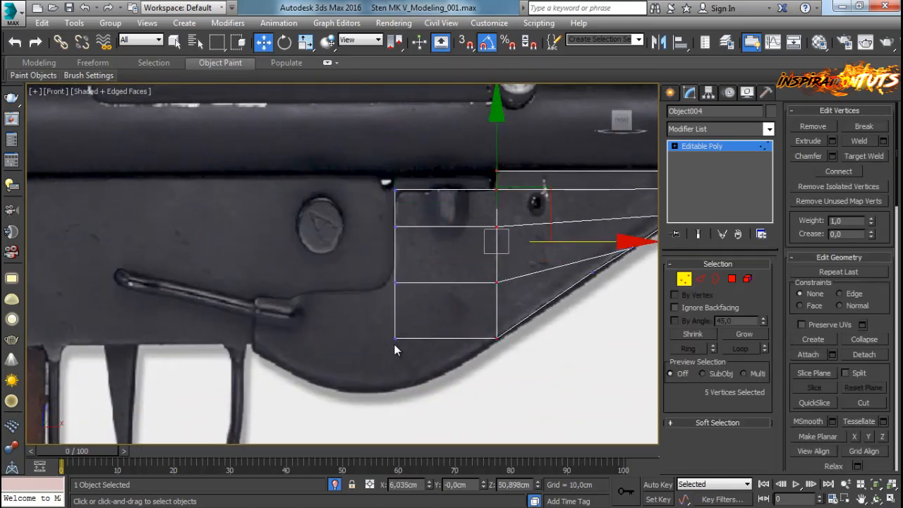
left_click(392, 336)
left_click_drag(386, 327, 379, 320)
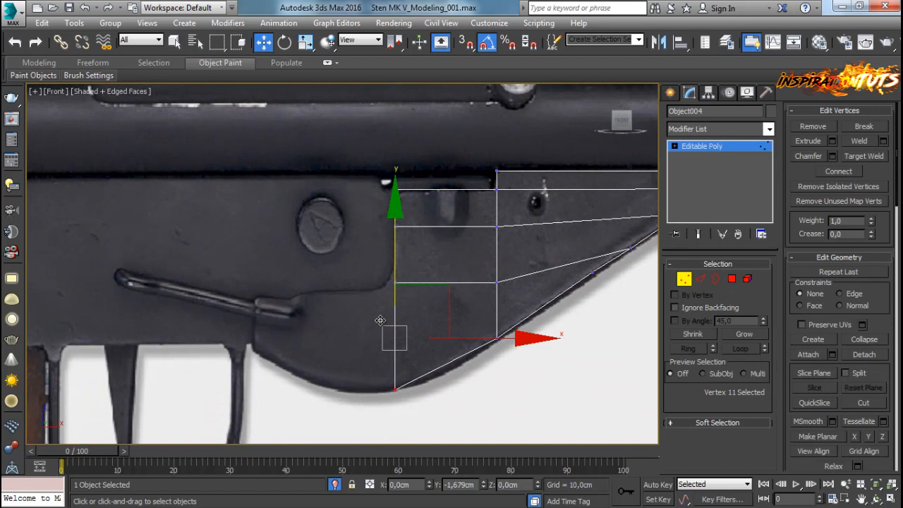
left_click(394, 283)
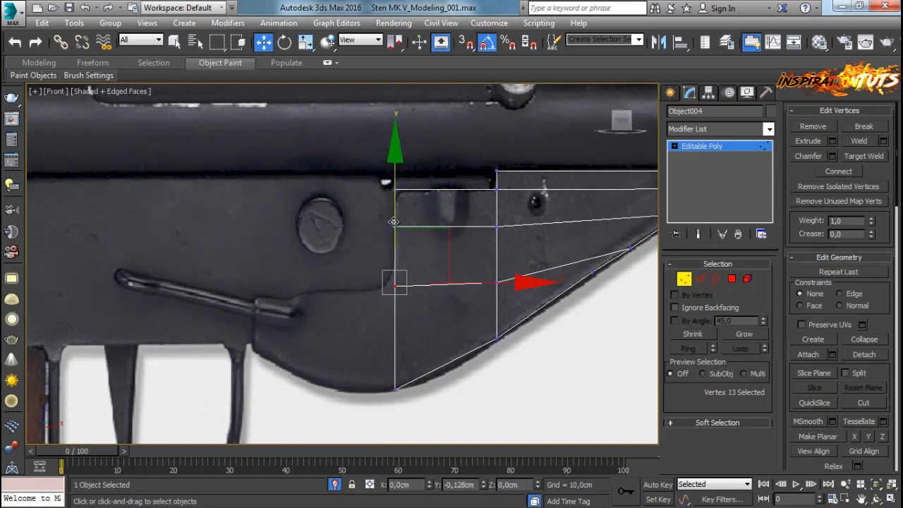
left_click(397, 220)
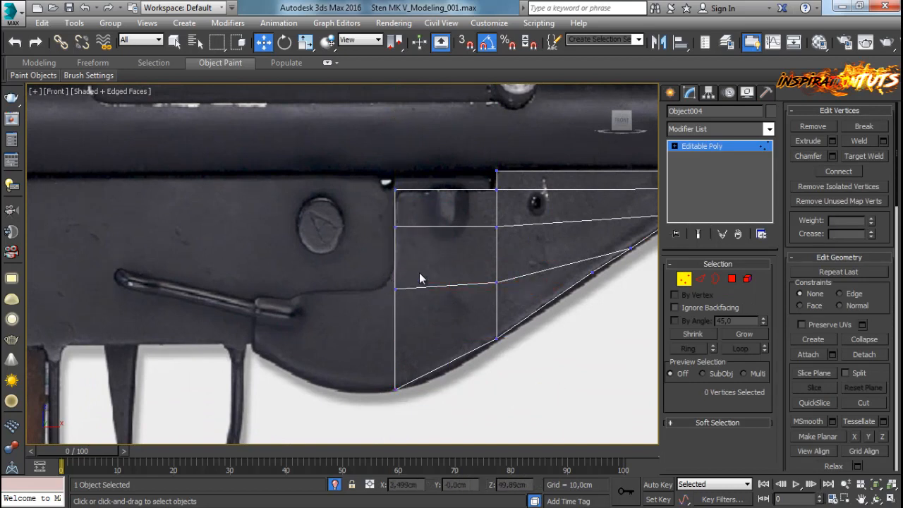
left_click_drag(420, 279, 389, 394)
left_click_drag(458, 341, 448, 340)
Step: Extend the lowest end edge about 4.2 cm toward the trigger guard as a new polygon
left_click(700, 280)
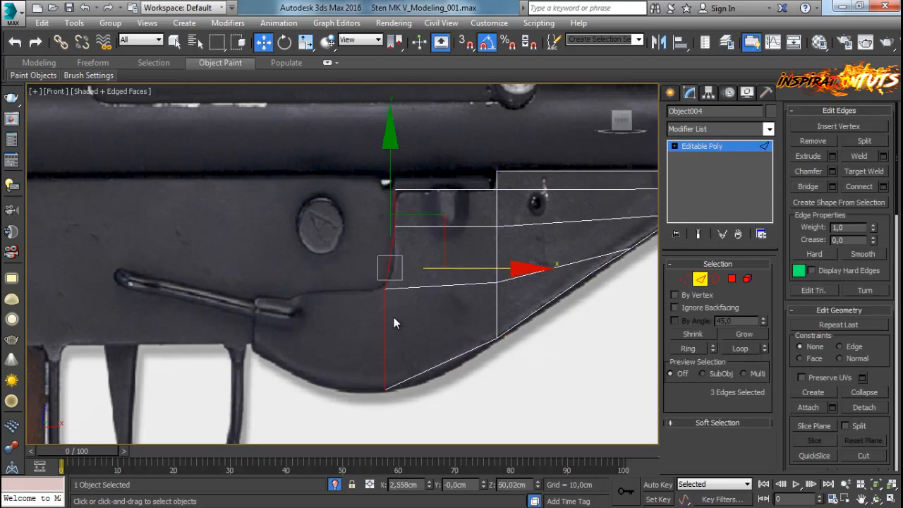
left_click(386, 334)
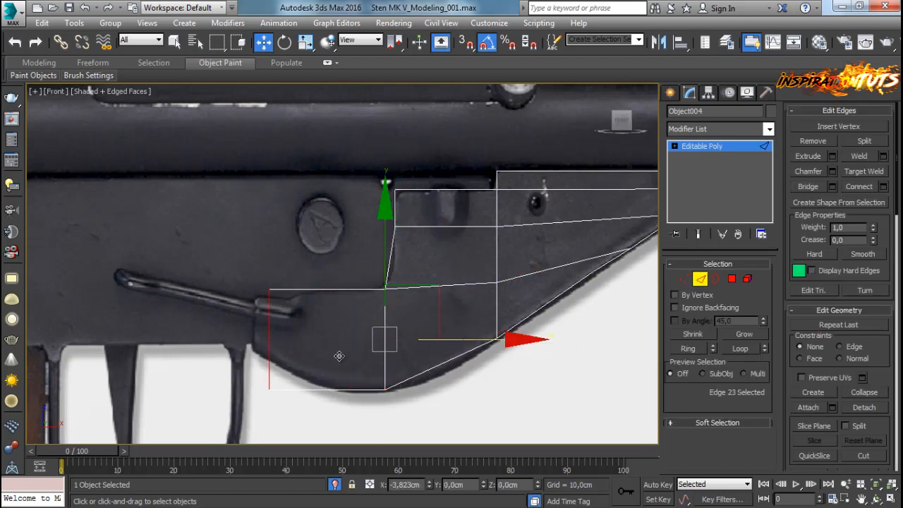
scroll(282, 361, "up", 5)
Step: Fit the new polygon's two end vertices to the housing's front corner and the seam beside the lever
key("1")
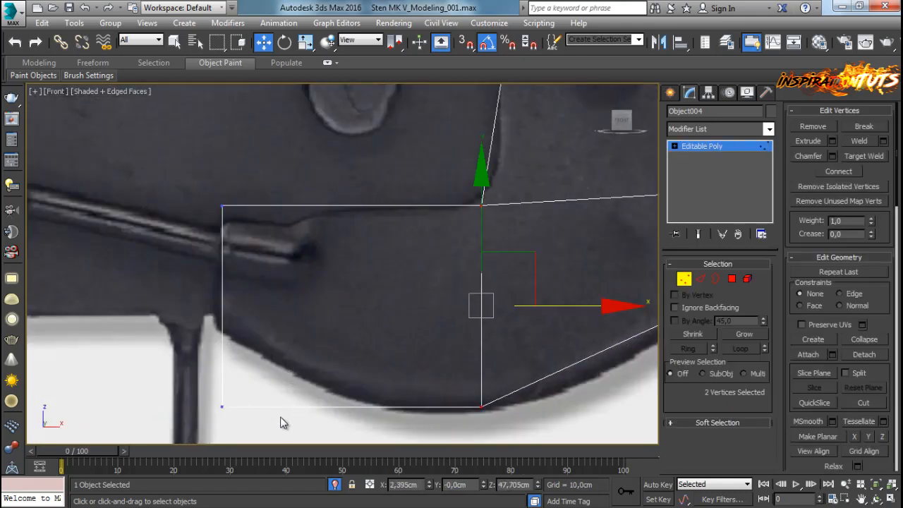
left_click_drag(282, 423, 221, 258)
left_click(222, 205)
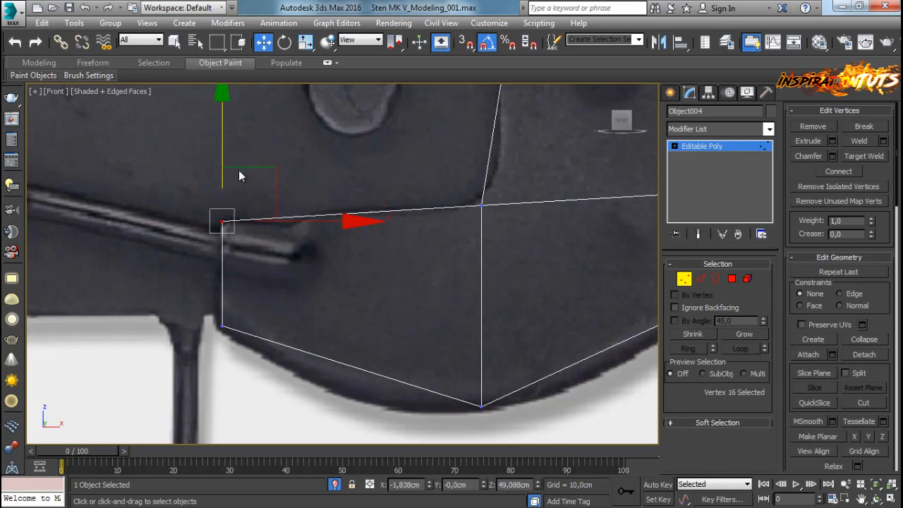
scroll(184, 214, "down", 6)
middle_click_drag(185, 214, 227, 236)
scroll(227, 236, "up", 4)
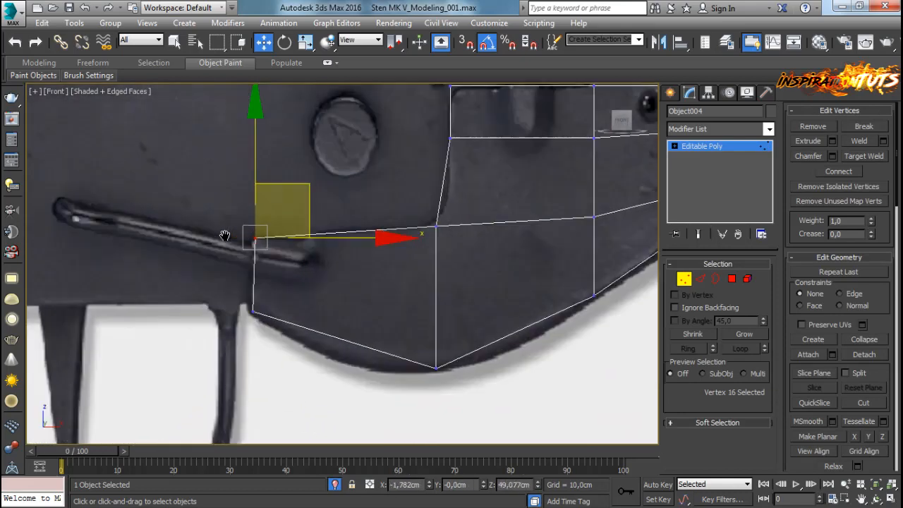
scroll(451, 264, "down", 4)
middle_click_drag(466, 257, 320, 280)
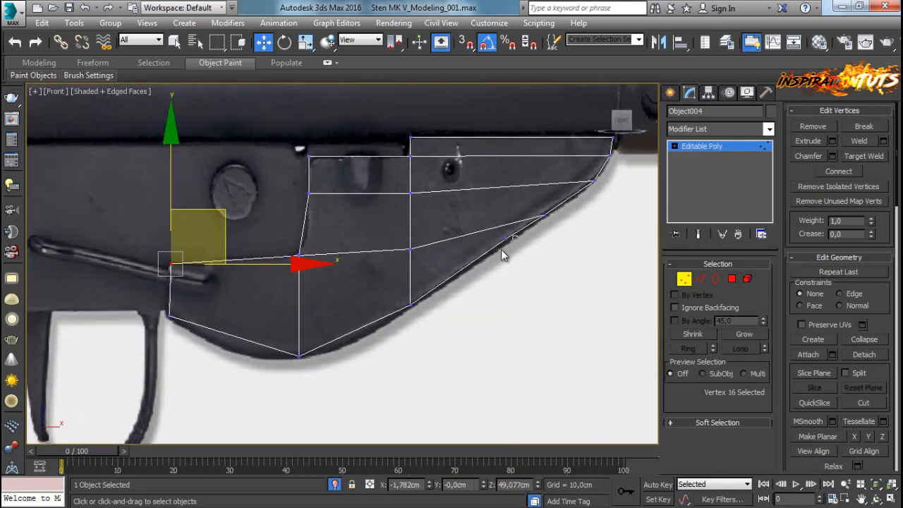
Step: Reposition the two vertices on the lower curved edge toward the trigger so they follow the housing outline
left_click_drag(502, 249, 500, 252)
left_click_drag(540, 189, 407, 279)
left_click(416, 304)
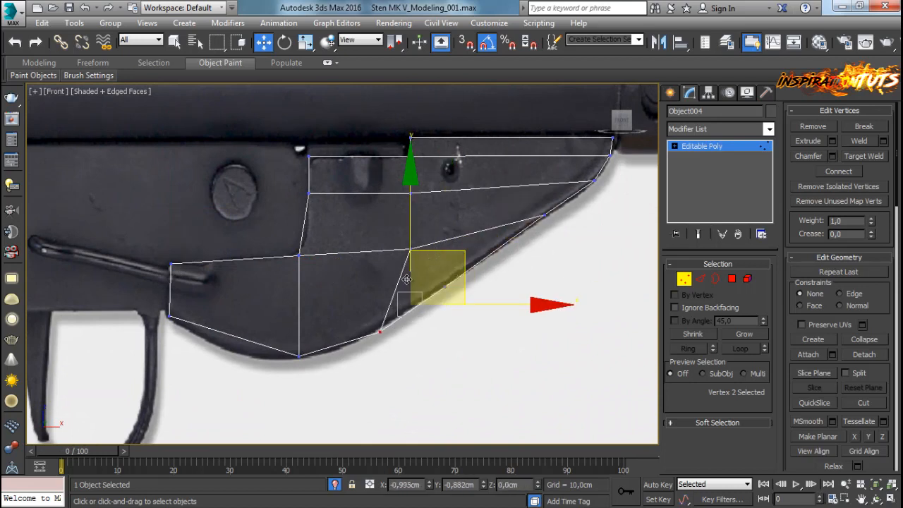
left_click(419, 318)
left_click(445, 289)
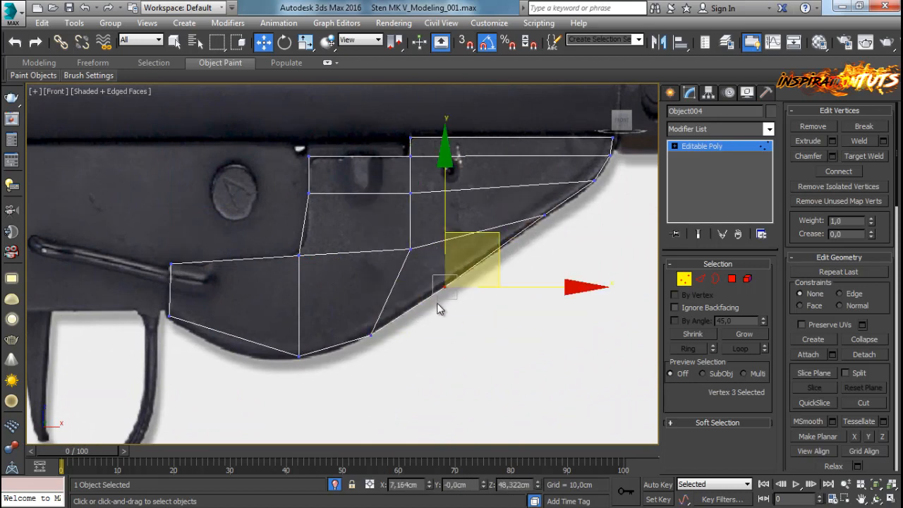
mouse_move(485, 234)
left_mouse_down()
mouse_move(471, 246)
mouse_move(490, 226)
left_mouse_up()
left_click(453, 339)
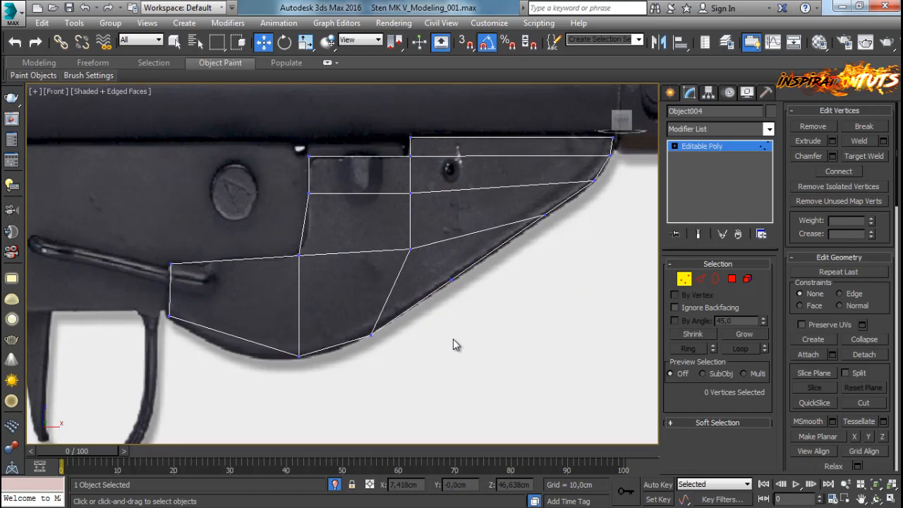
Step: Connect the middle row's ring of three edges with one segment, sliding the cut slightly toward the lower edge
left_click(699, 280)
left_click(303, 235)
key("alt+r")
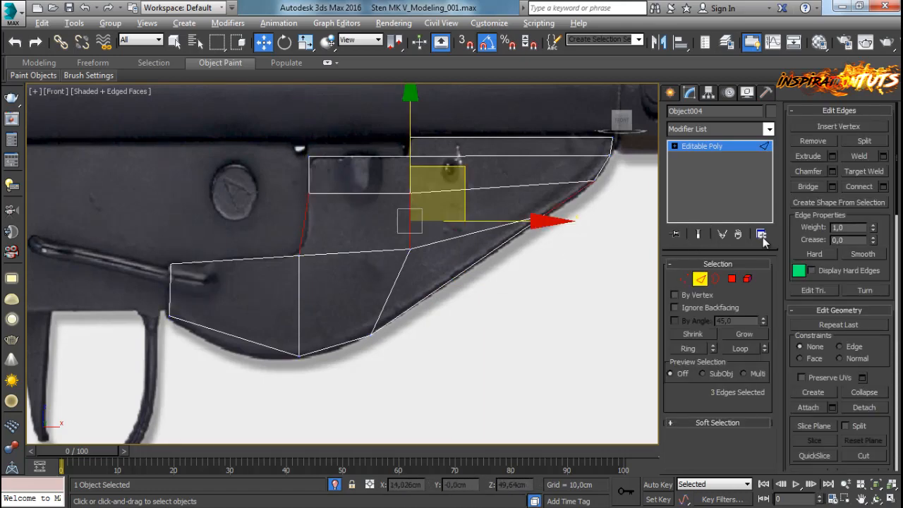
left_click(882, 187)
scroll(258, 231, "up", 2)
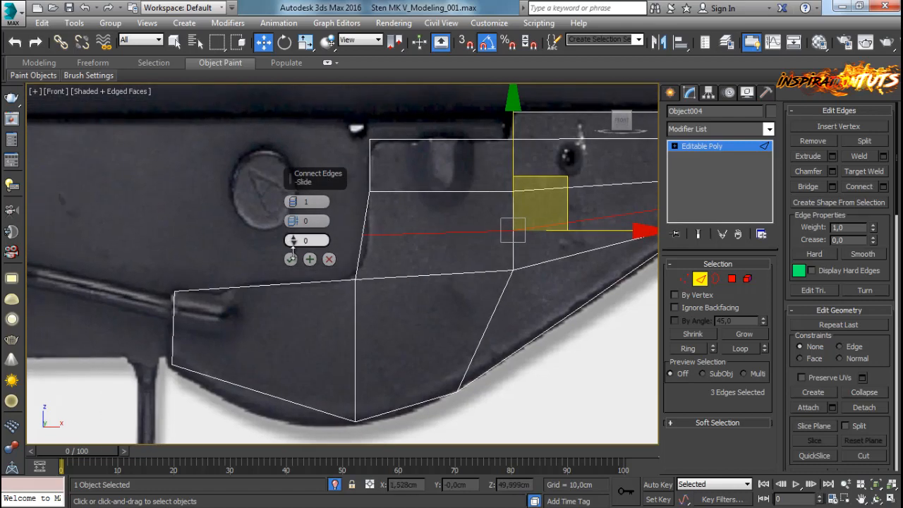
left_click(291, 259)
key("1")
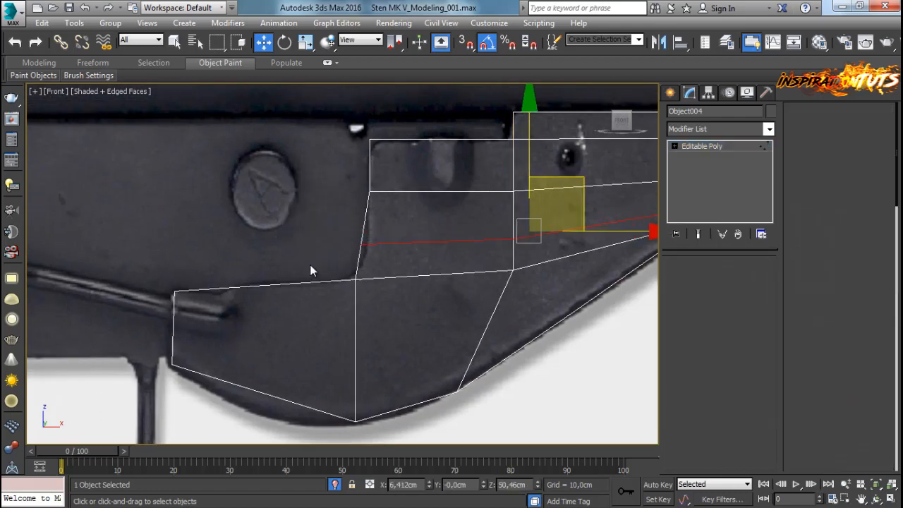
Step: Shift the seam-side end vertex of the new cut slightly toward the front so it follows the housing seam
left_click(361, 244)
left_click_drag(418, 245, 426, 245)
middle_click_drag(384, 257, 151, 286)
scroll(424, 286, "up", 2)
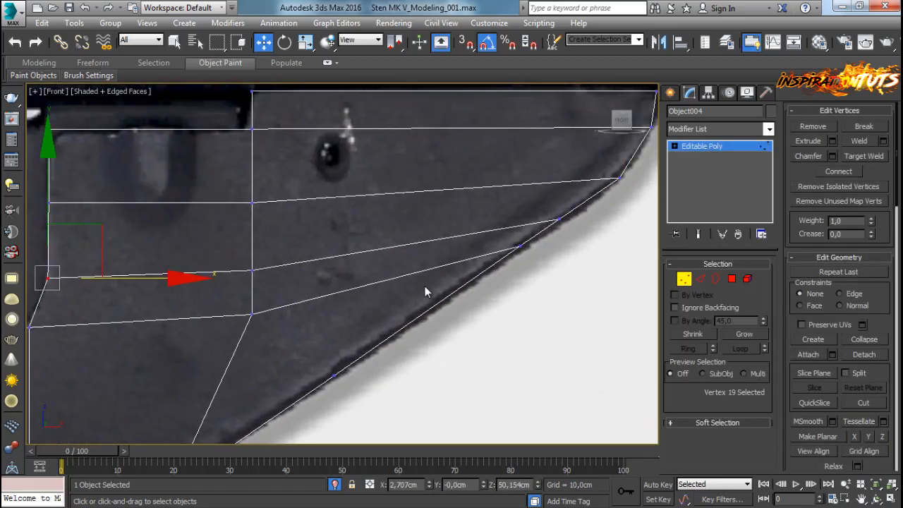
Step: Slide two vertices down along the slanted front outline to about X 8.8, Z 49.6 cm and X 10.3, Z 50.5 cm
middle_click_drag(425, 286, 418, 291)
left_click(515, 248)
left_click_drag(561, 197, 462, 260)
scroll(455, 271, "down", 3)
scroll(387, 303, "up", 2)
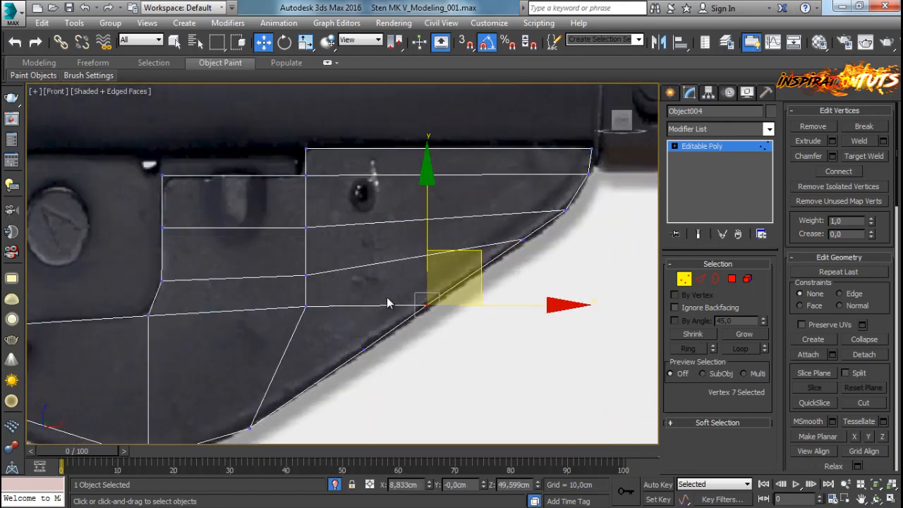
left_click(522, 241)
left_click_drag(570, 182, 536, 207)
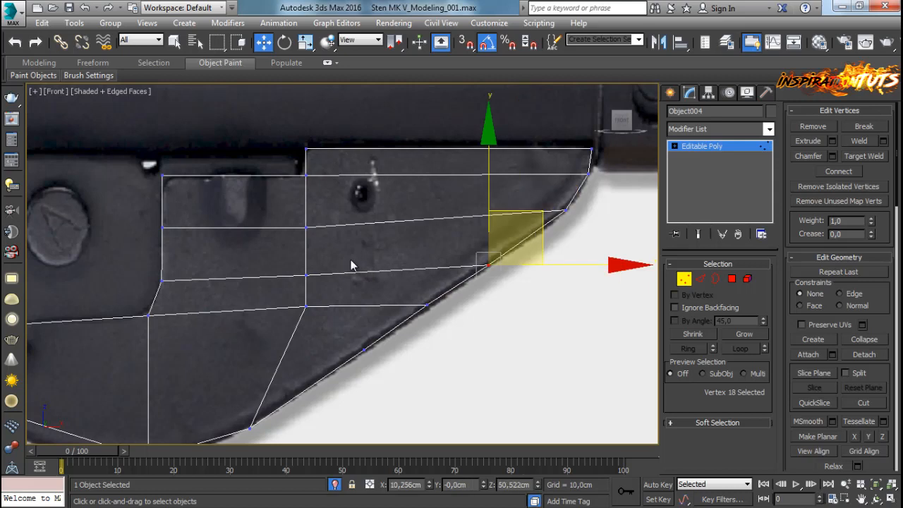
Step: Raise the two inner vertices on the vertical edge line behind the pin hole slightly to even out the rows
left_click(306, 275)
left_click_drag(303, 202, 294, 241)
key("ctrl+z")
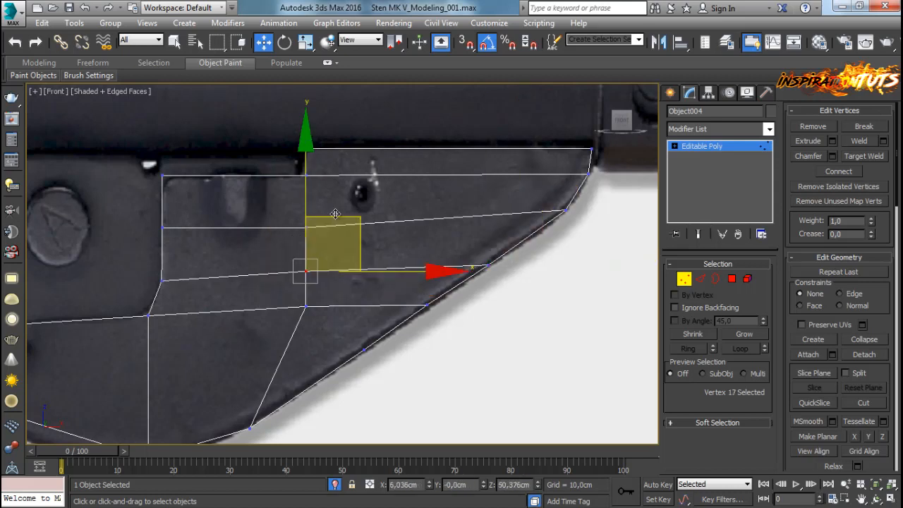
left_click(305, 219)
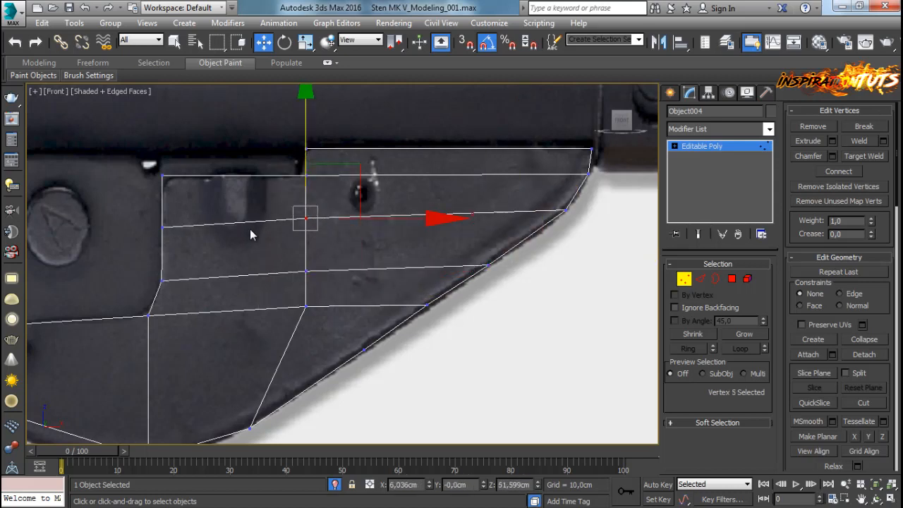
left_click(271, 261)
left_click_drag(292, 231, 290, 233)
left_click_drag(306, 192, 306, 198)
left_click(249, 264)
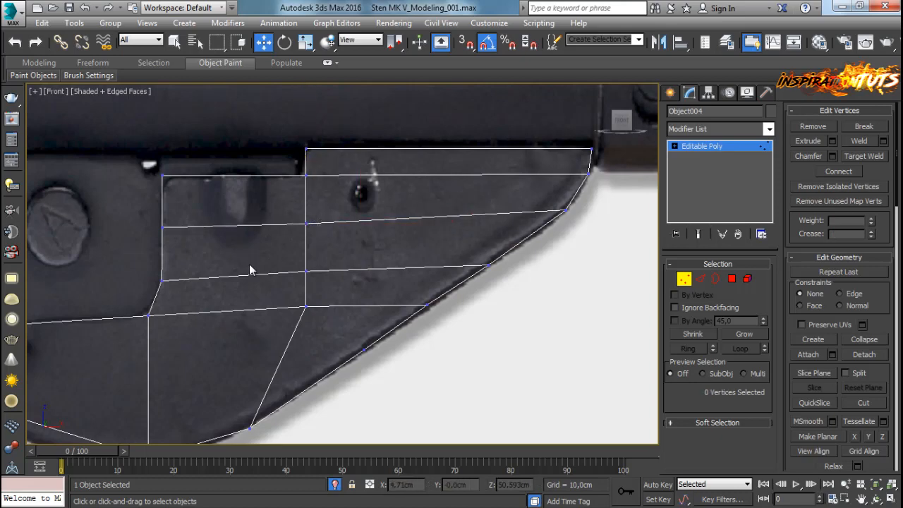
middle_click_drag(290, 313, 333, 276)
left_click(348, 269)
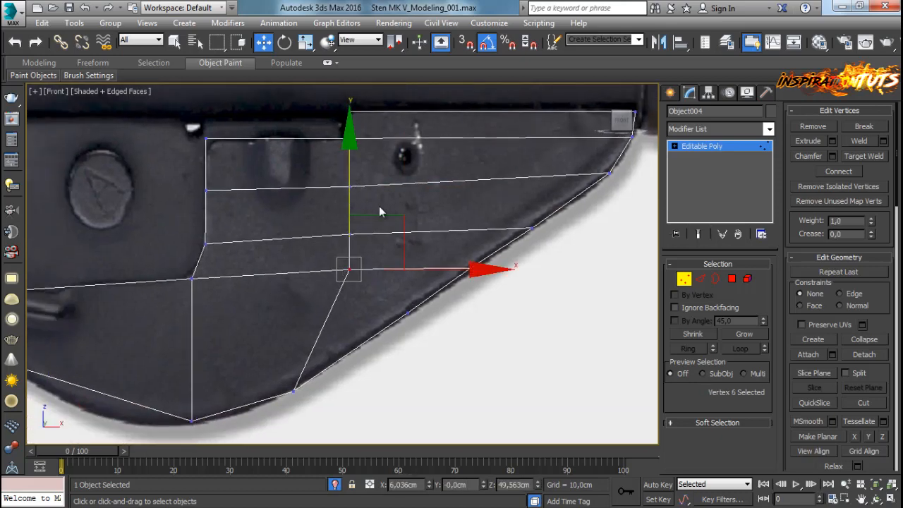
left_click(274, 328)
Step: Connect the upper and lower edges of the end polygon beside the lever with 2 segments
scroll(273, 328, "down", 3)
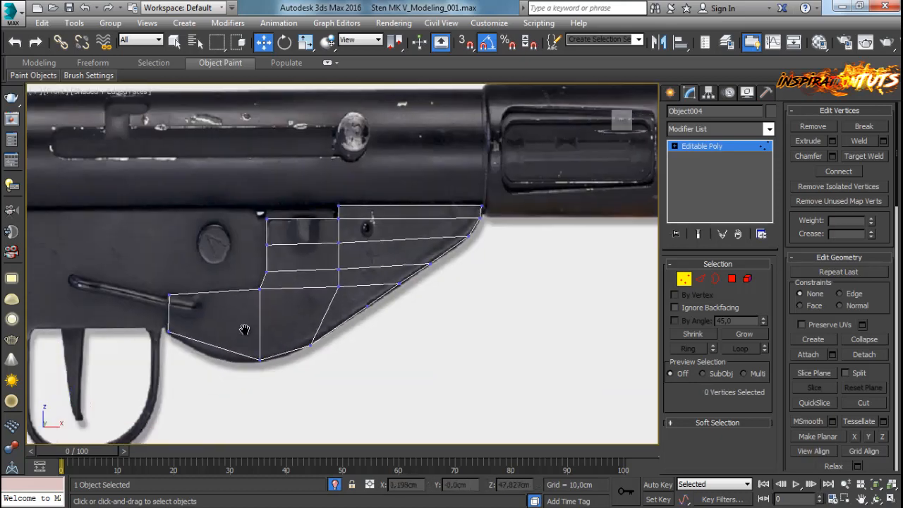
scroll(236, 335, "up", 4)
middle_click_drag(227, 344, 253, 327)
key("2")
left_click_drag(259, 211, 249, 354)
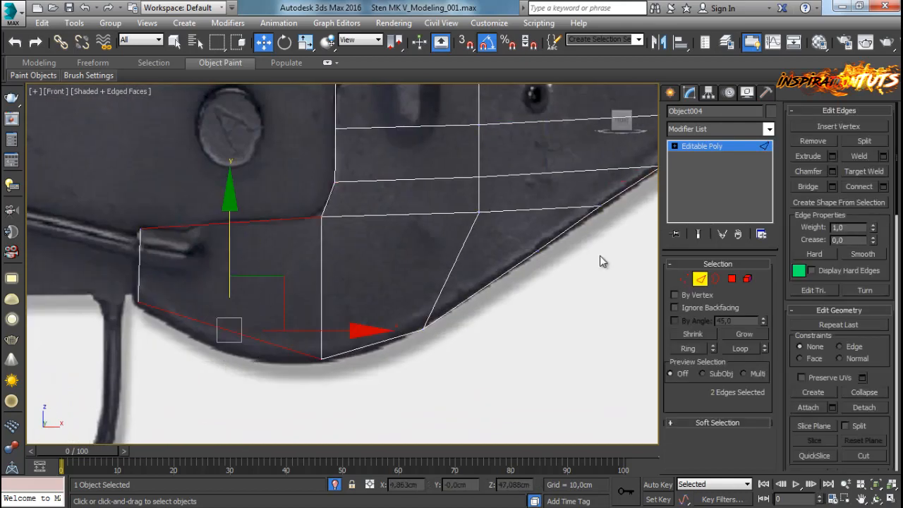
left_click(882, 186)
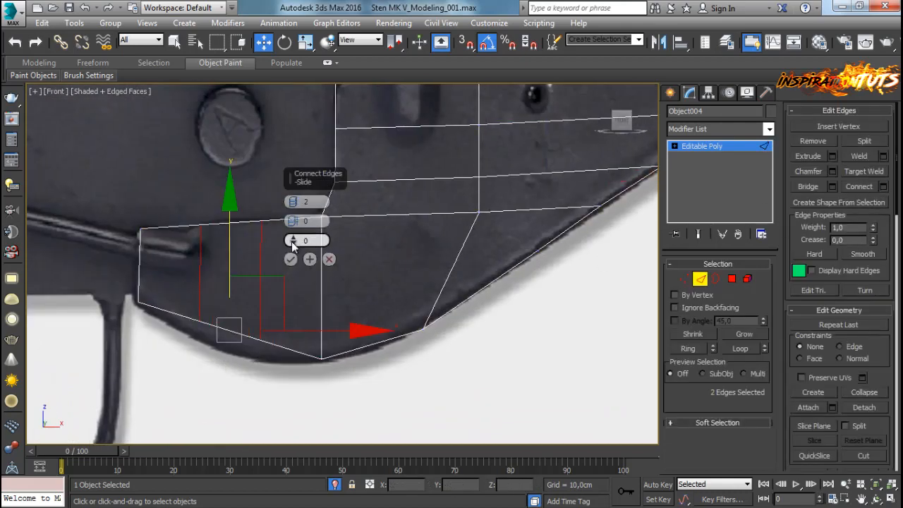
left_click(290, 260)
Step: Lower the two new bottom vertices onto the housing's curved lower outline
key("1")
left_click_drag(272, 380, 185, 311)
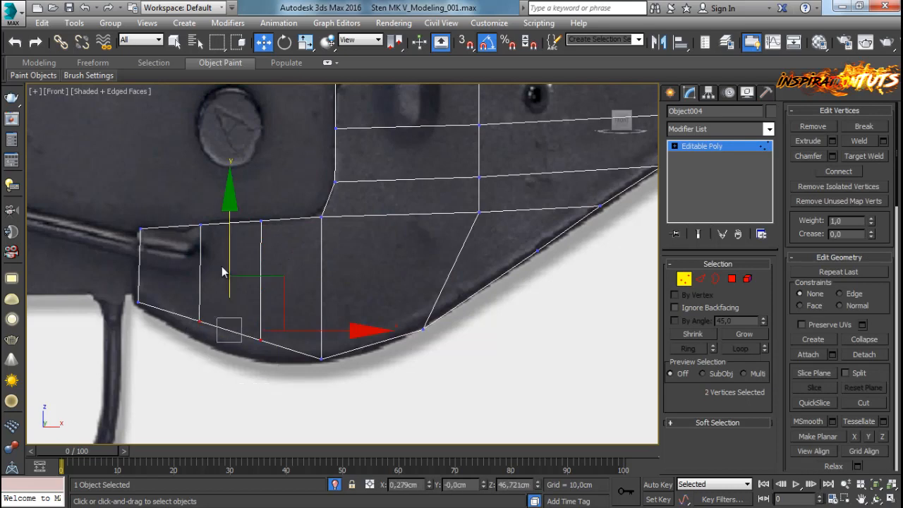
left_click_drag(222, 272, 231, 134)
scroll(195, 246, "up", 2)
middle_click_drag(194, 249, 291, 225)
left_click(278, 257)
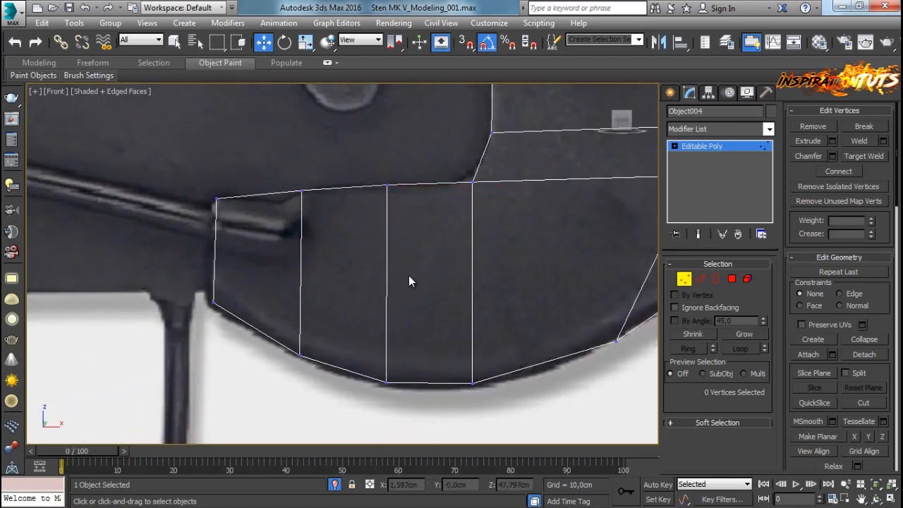
Step: Connect the upper and lower edges of the polygon nearest the trigger guard with 1 segment and a slide of 45
left_click_drag(289, 336, 289, 331)
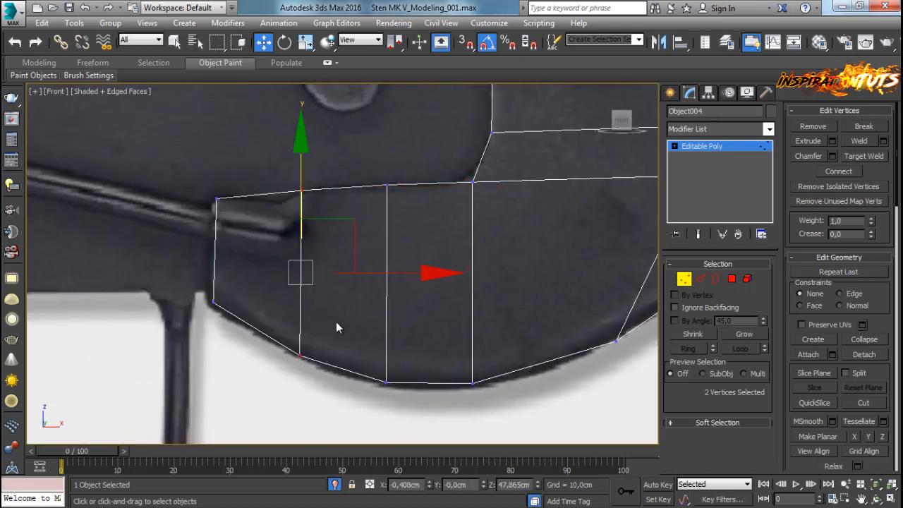
left_click(700, 279)
left_click(882, 186)
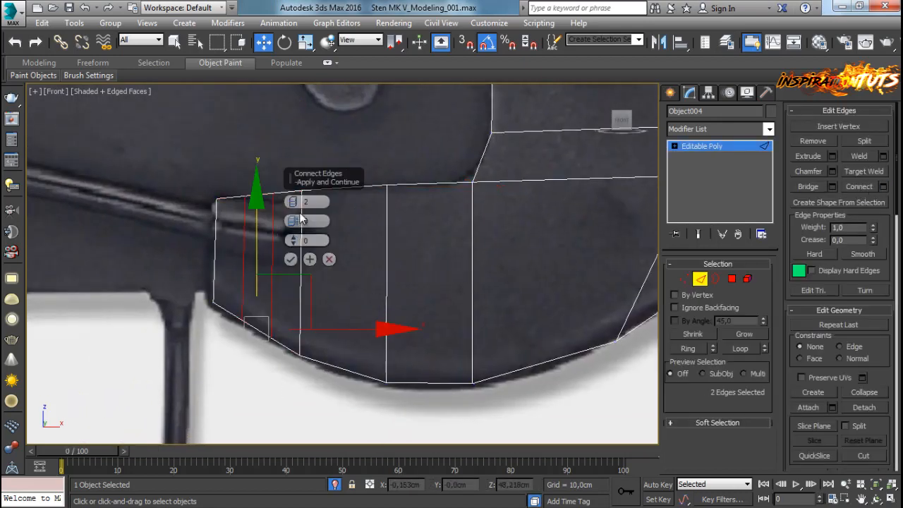
left_click_drag(292, 241, 291, 259)
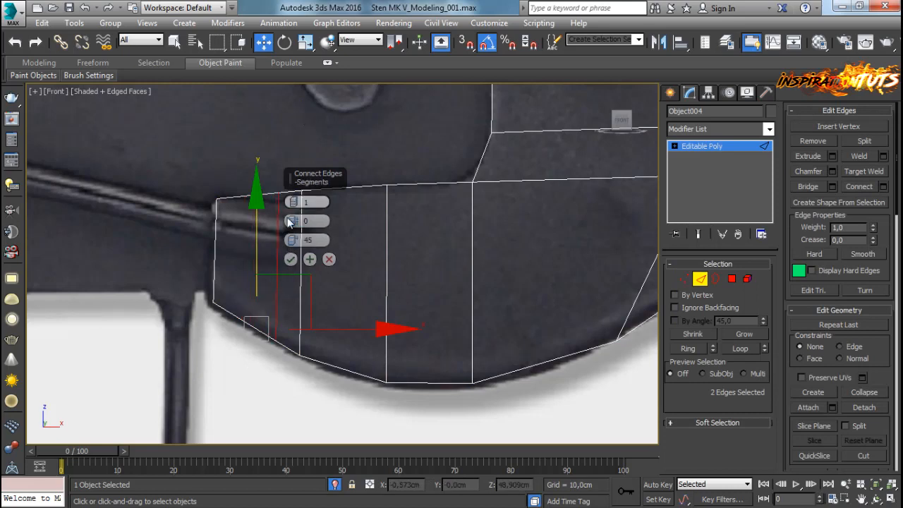
left_click(290, 259)
Step: Lower the new cut's upper vertex to follow the housing contour at the lever tip
key("1")
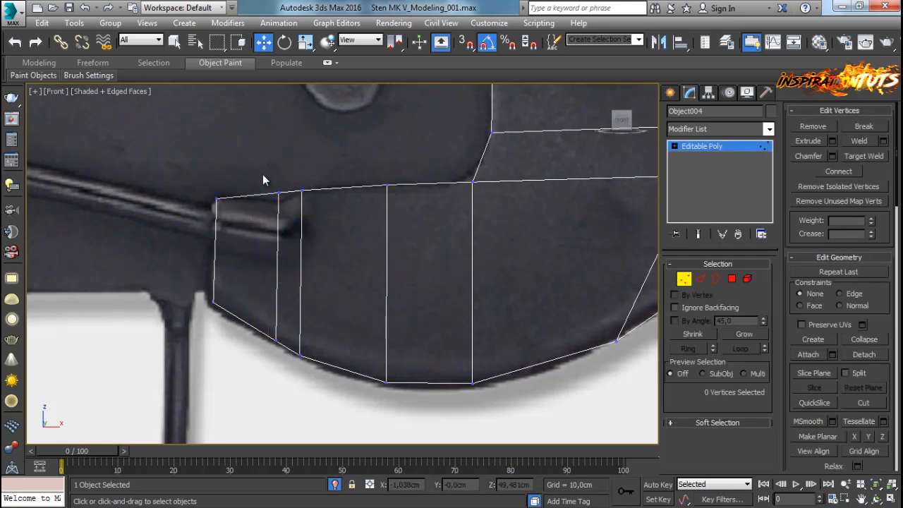
left_click(278, 192)
left_click(273, 223)
scroll(267, 310, "down", 2)
scroll(332, 289, "down", 2)
Step: Slide the lower vertex on the slanted front outline down to about X 6.85, Z 48.23 cm
middle_click_drag(444, 294, 366, 295)
scroll(331, 288, "up", 2)
left_click(518, 259)
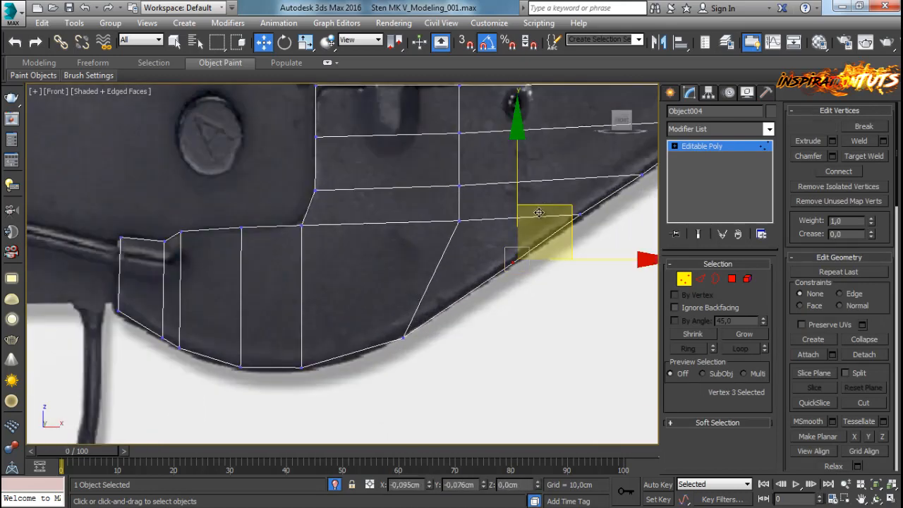
left_click_drag(536, 214, 514, 231)
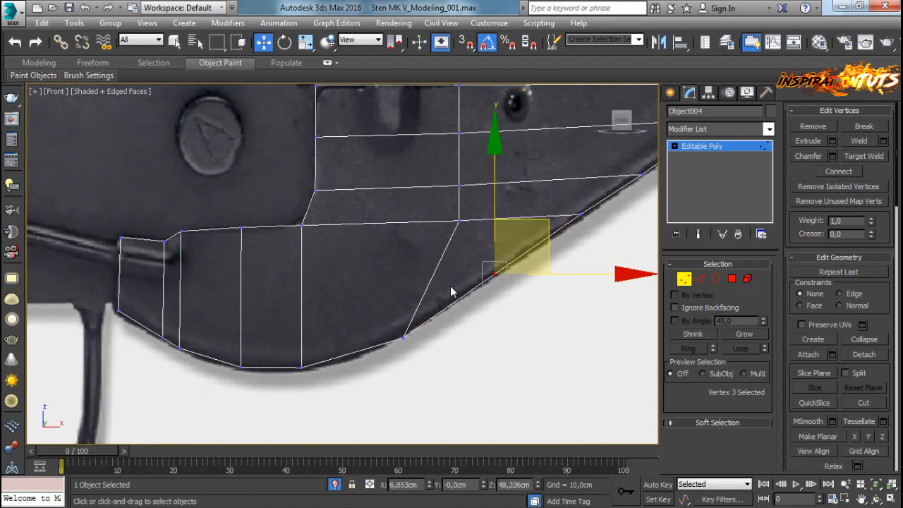
Step: Cut a horizontal edge line from the repositioned outline vertex across the lower panel to the end edge beside the trigger guard
right_click(446, 282)
left_click(430, 159)
left_click(493, 272)
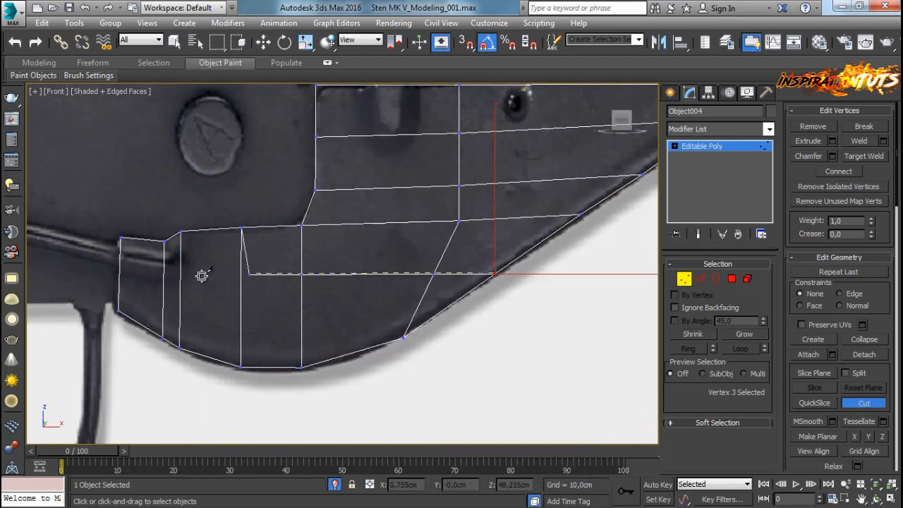
left_click(118, 271)
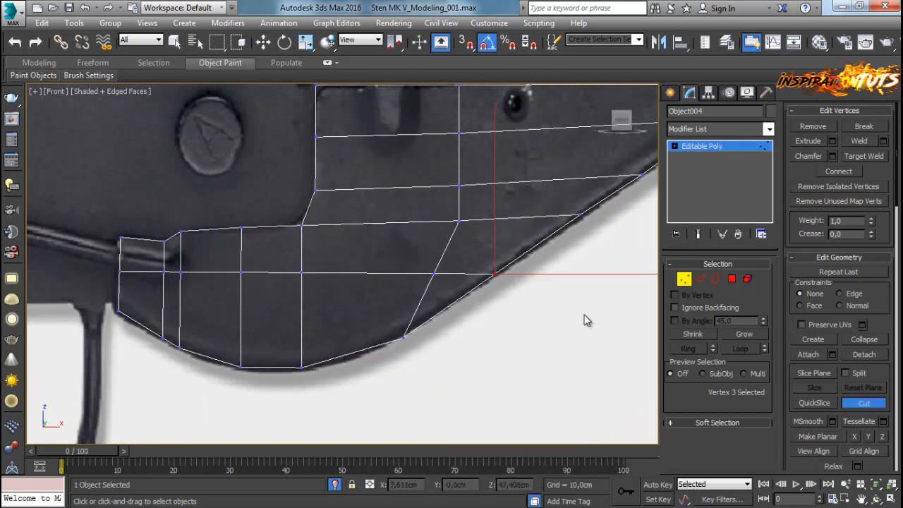
left_click(700, 278)
scroll(160, 296, "up", 2)
middle_click_drag(163, 297, 167, 297)
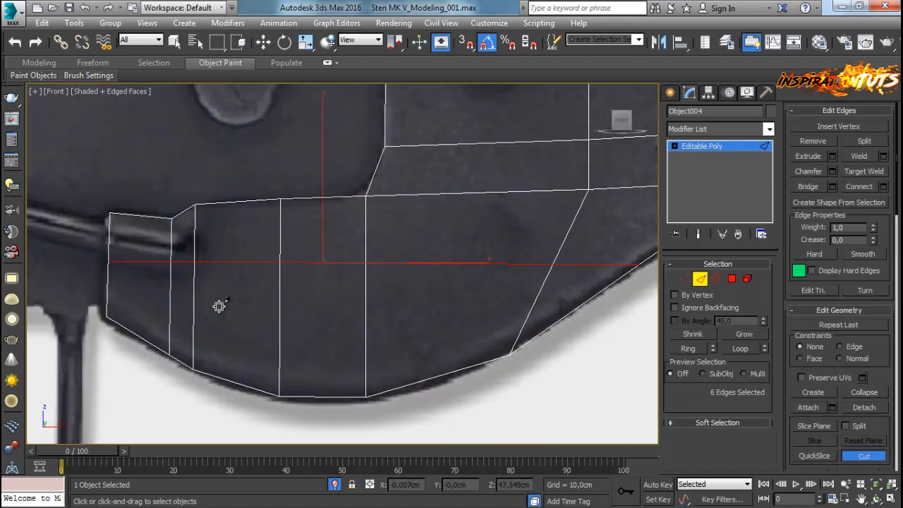
key("1")
right_click(224, 307)
Step: Lower the pair of vertices just beneath the lever tip on the new horizontal edge line
left_click_drag(216, 295, 165, 246)
left_click_drag(204, 211, 204, 222)
left_click(225, 274)
middle_click_drag(397, 260, 354, 264)
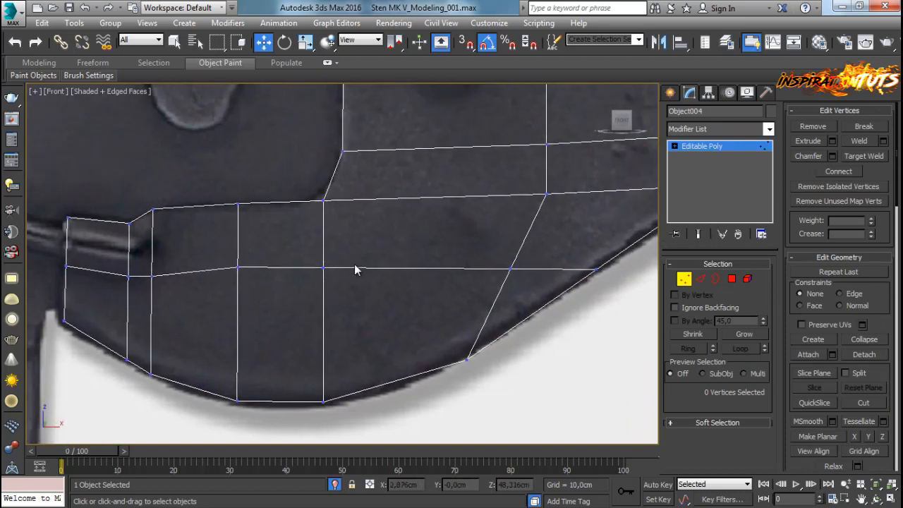
Step: Lower the remaining inner vertices of the new horizontal edge line so it runs evenly beneath the lever
left_click_drag(354, 256, 280, 284)
left_click(238, 268, "ctrl")
left_click_drag(280, 189, 275, 205)
left_click(150, 276)
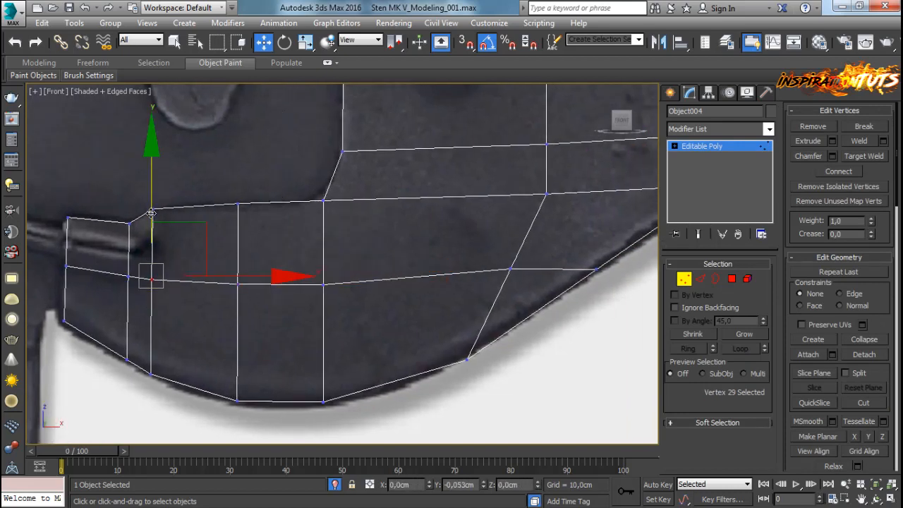
left_click_drag(151, 213, 151, 216)
left_click_drag(492, 285, 491, 287)
left_click_drag(527, 216, 527, 228)
left_click(334, 301)
Step: Cut a second edge line from the lowered vertex at the lever tip across the panel to the slanted front outline
right_click(221, 266)
left_click(176, 156)
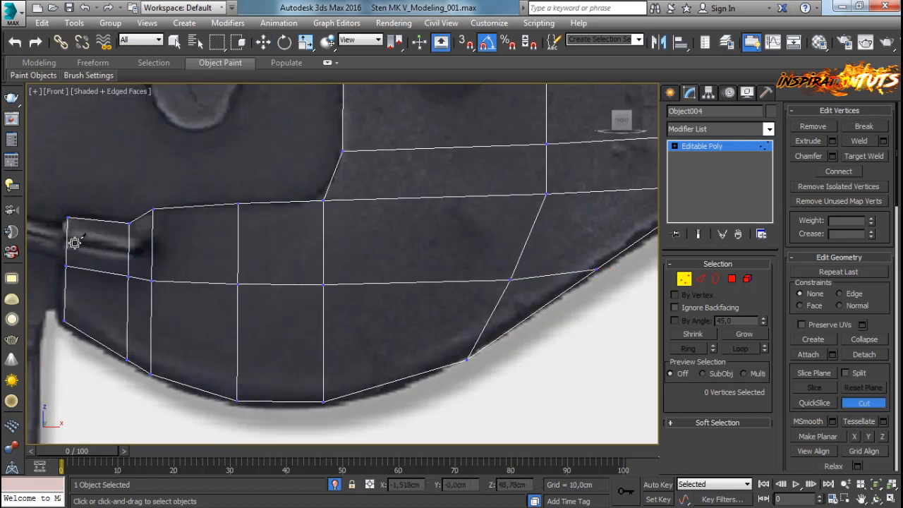
left_click(128, 224)
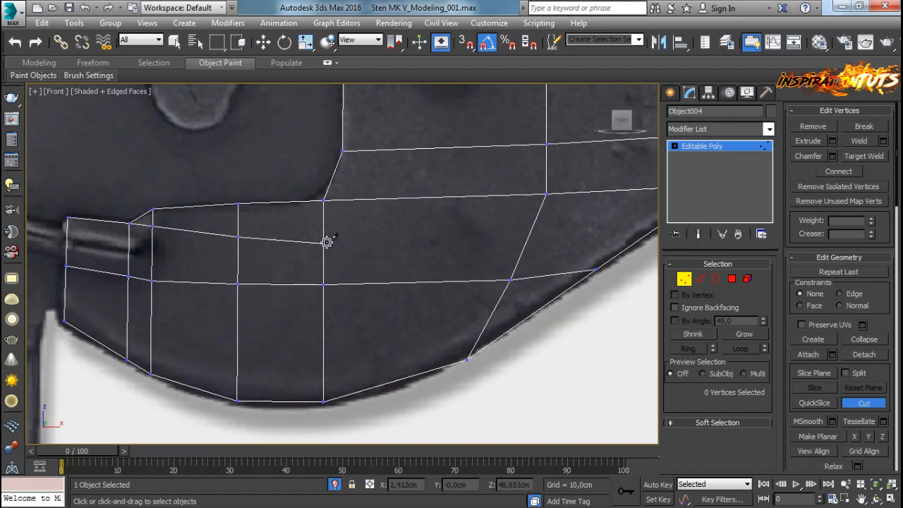
left_click(325, 240)
middle_click_drag(632, 237, 569, 247)
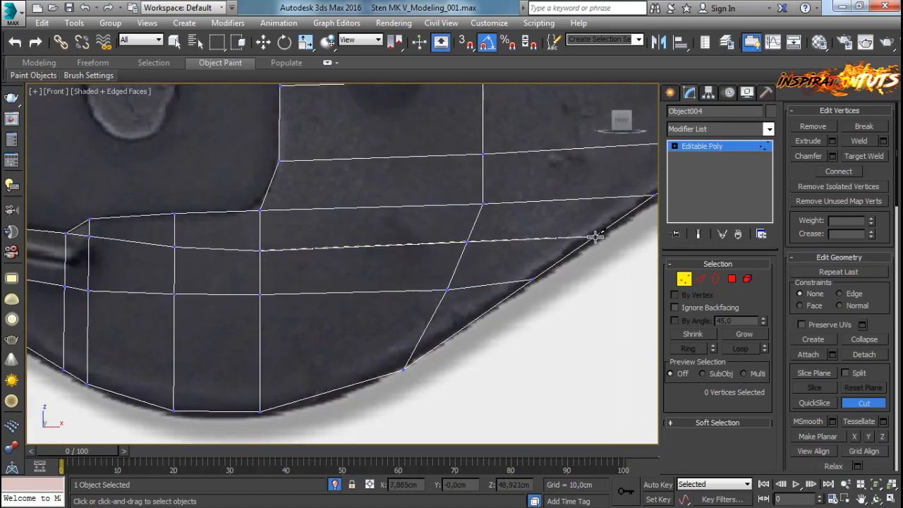
key("w")
Step: Lower both rows' vertices on the diagonal edge line slightly and raise the second row's vertex beneath the seam corner
left_click_drag(451, 256, 479, 228)
left_click_drag(487, 189, 488, 197)
left_click(447, 291)
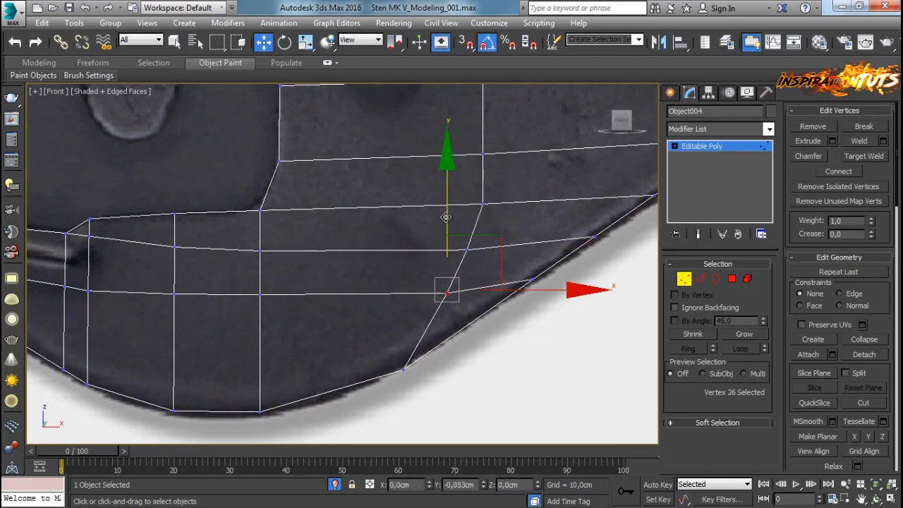
left_click(259, 294)
left_click(260, 251)
left_click_drag(259, 186, 258, 183)
left_click(221, 266)
scroll(221, 266, "down", 3)
middle_click_drag(215, 276, 241, 294)
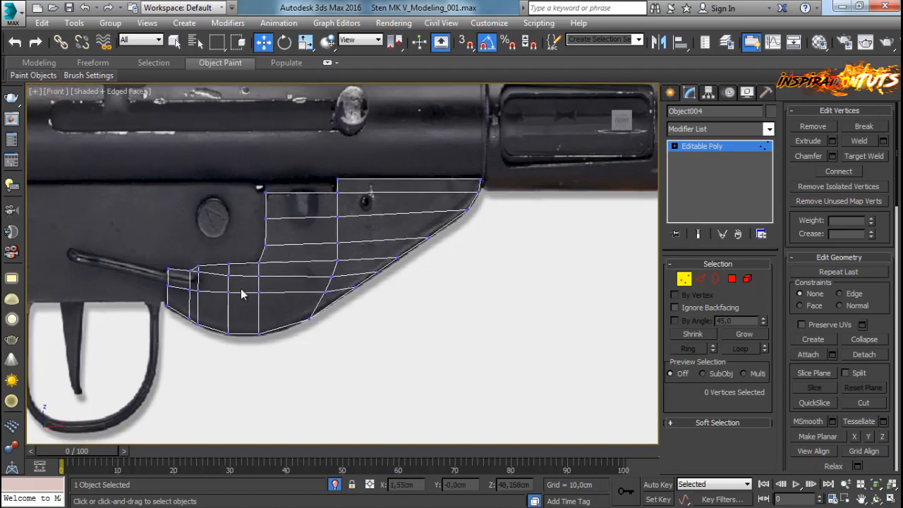
Step: End the panel's isolation, leave vertex editing and check the panel against the gun in perspective before returning to the front view
left_click(336, 485)
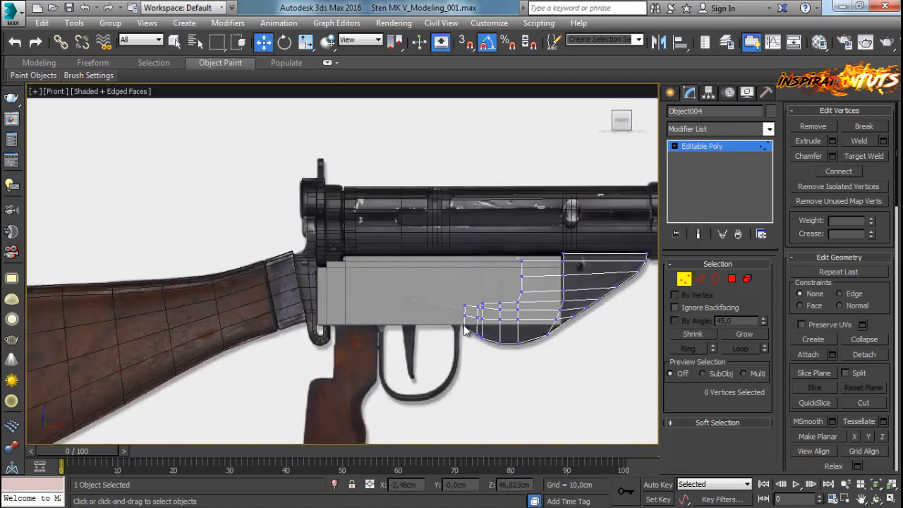
left_click(683, 280)
key("p")
middle_click_drag(455, 369, 363, 279, "alt")
key("f")
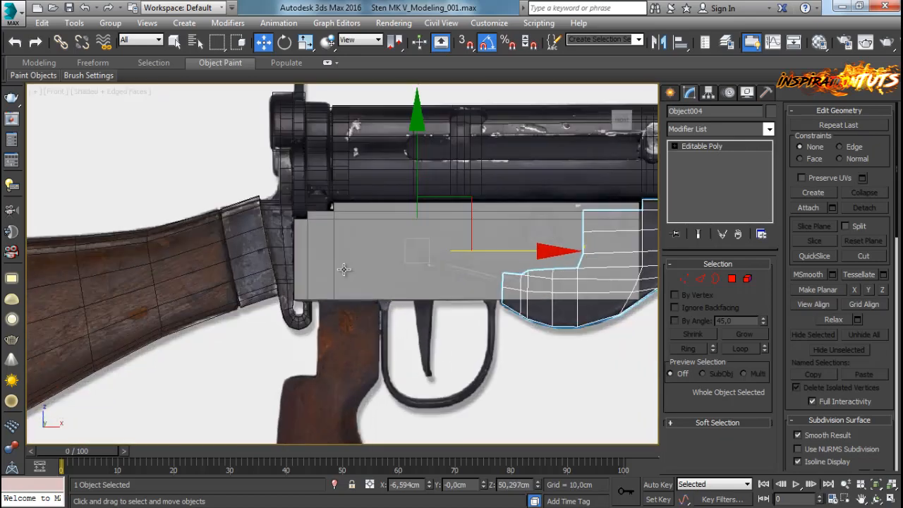
Step: Select the flat receiver plane above the trigger for edge editing and assign it the see-through 19 - Default material
left_click(343, 269)
scroll(453, 289, "up", 5)
scroll(625, 283, "down", 2)
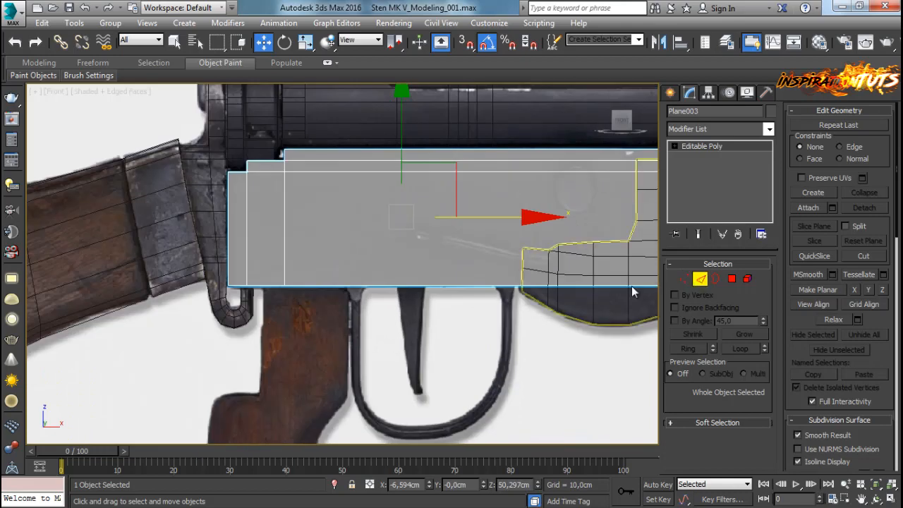
key("2")
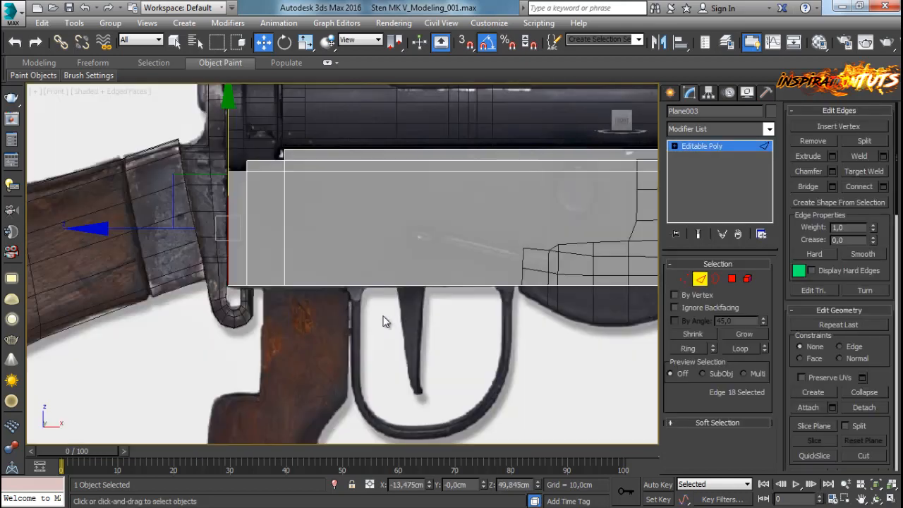
key("m")
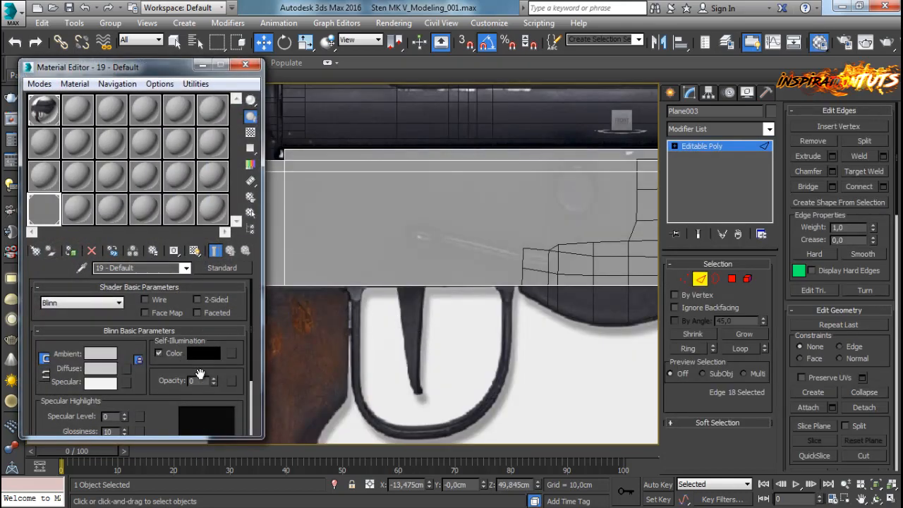
left_click(70, 251)
scroll(391, 281, "up", 3)
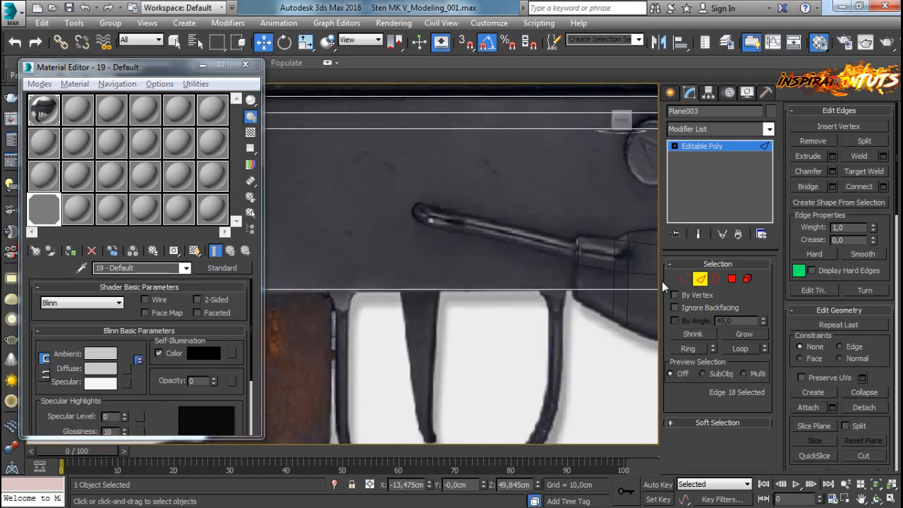
Step: Connect the plane's long horizontal edges with one vertical edge line aligned above the front end of the trigger guard
left_click(552, 291)
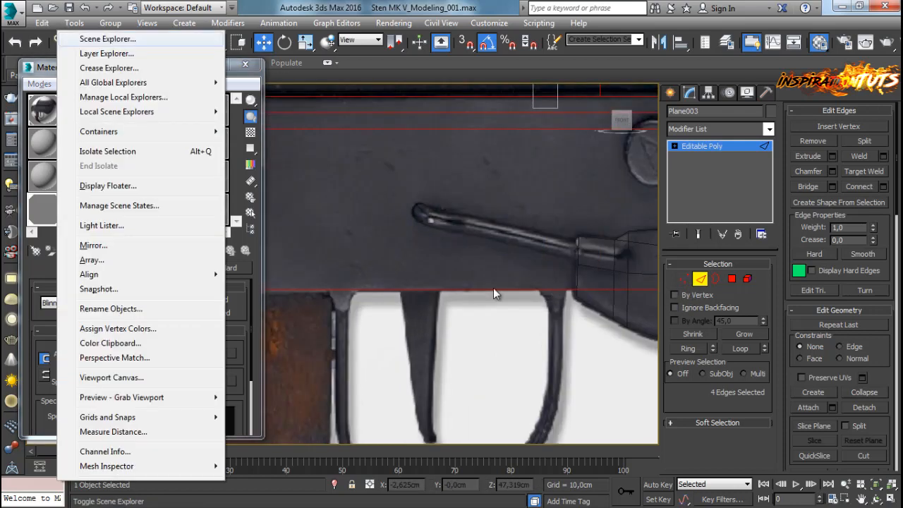
double_click(461, 287)
scroll(460, 304, "down", 3)
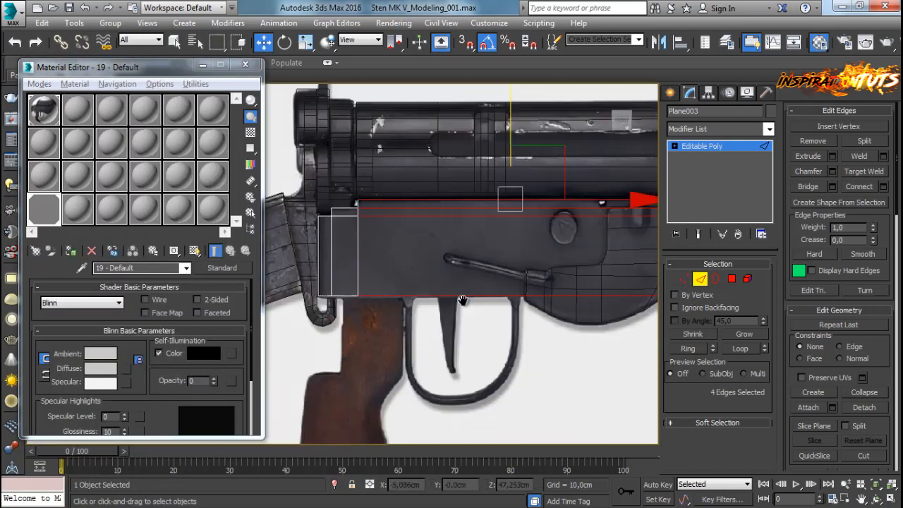
scroll(459, 304, "up", 2)
left_click(882, 186)
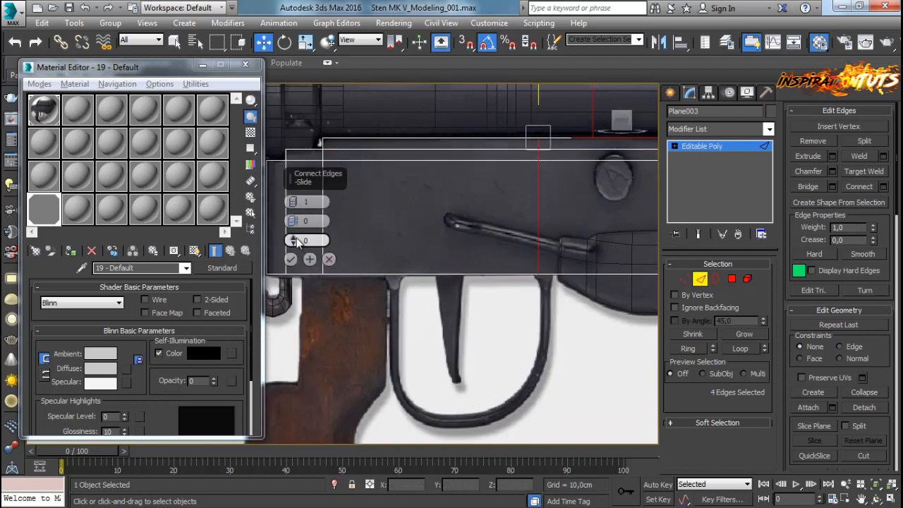
left_click(291, 259)
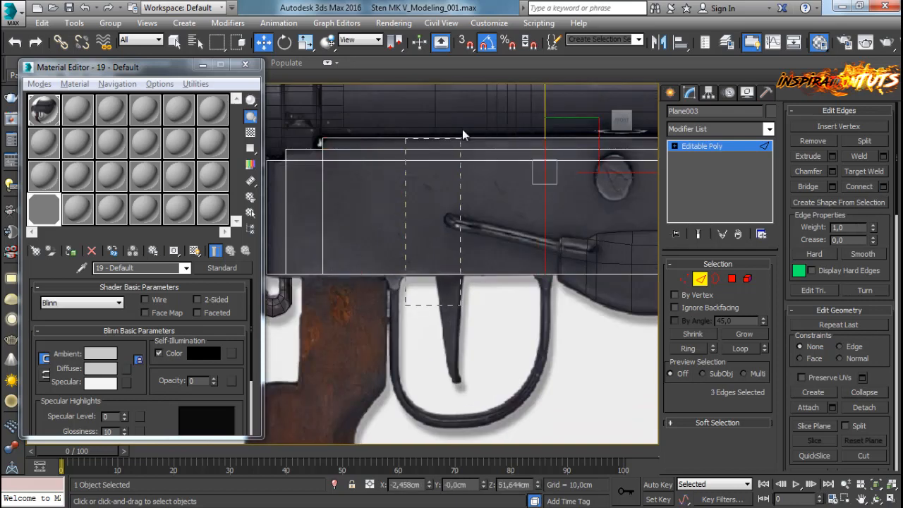
Step: Connect the horizontal edges again with one vertical edge line, slid back above the rear end of the trigger guard
left_click(883, 187)
left_click_drag(293, 240, 287, 279)
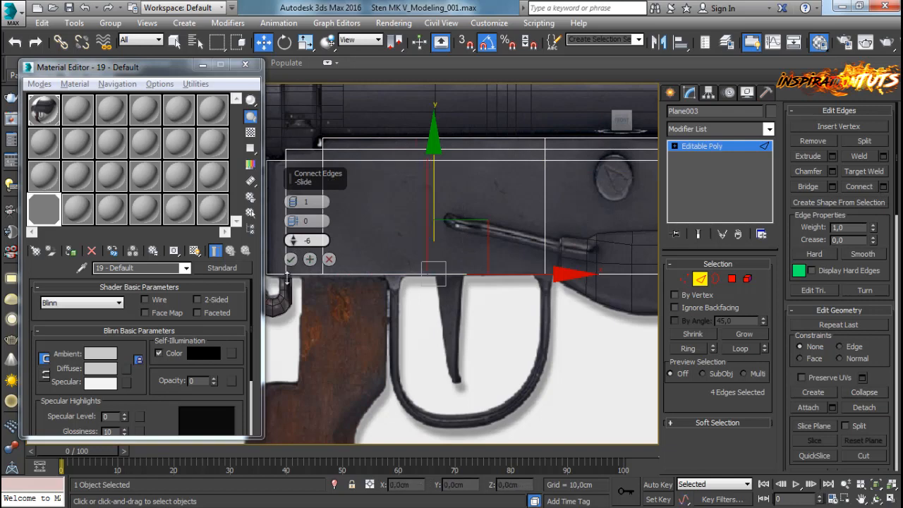
left_click(291, 259)
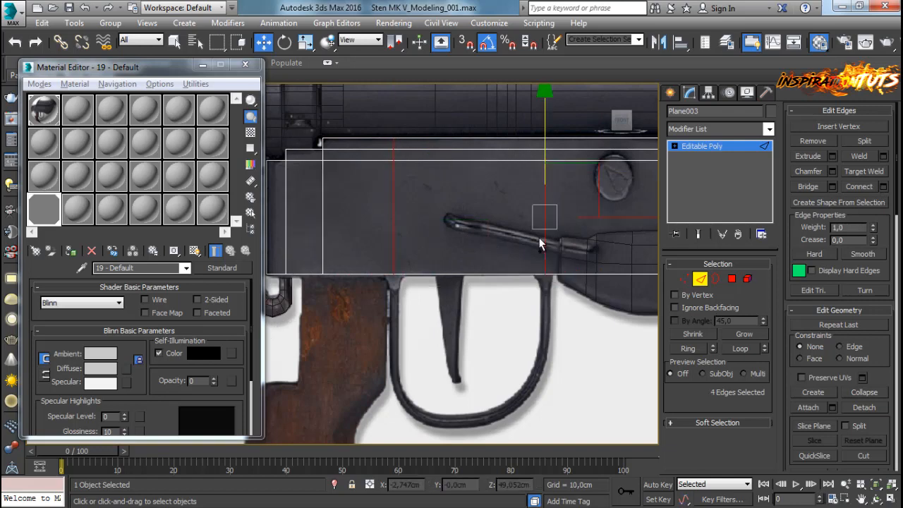
Step: Select both vertical edge lines over the trigger guard's ends and chamfer them by 0.31 cm
left_click(617, 245, "ctrl")
left_click(833, 171)
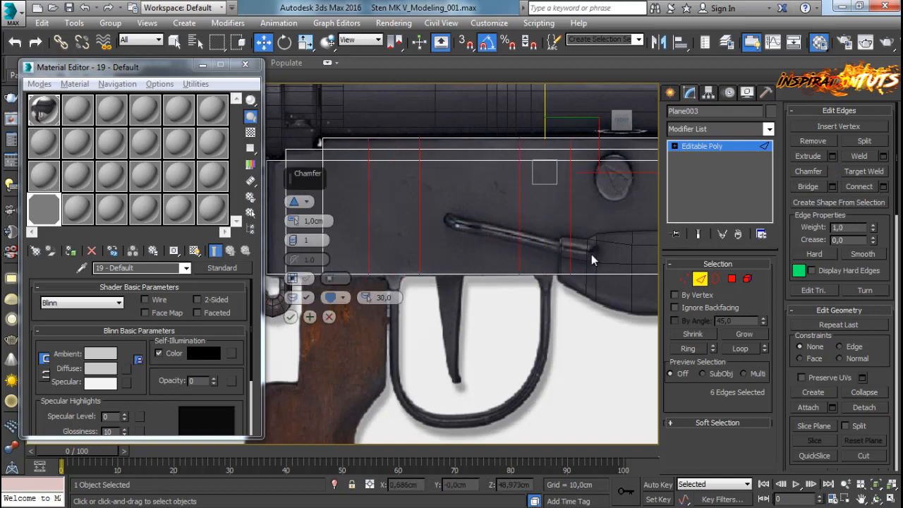
scroll(363, 279, "up", 2)
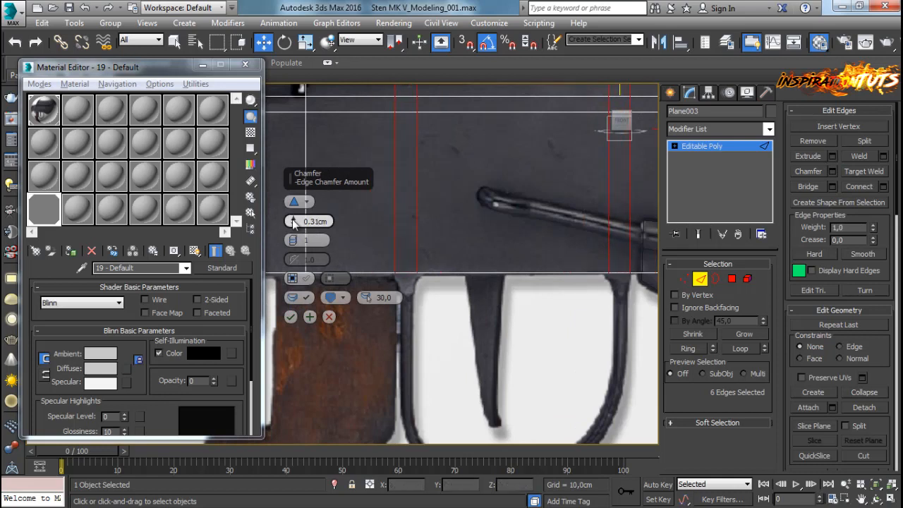
left_click(290, 317)
Step: Compare the chamfered line pairs with both trigger guard mounts in the photo and undo the chamfer
scroll(403, 280, "up", 3)
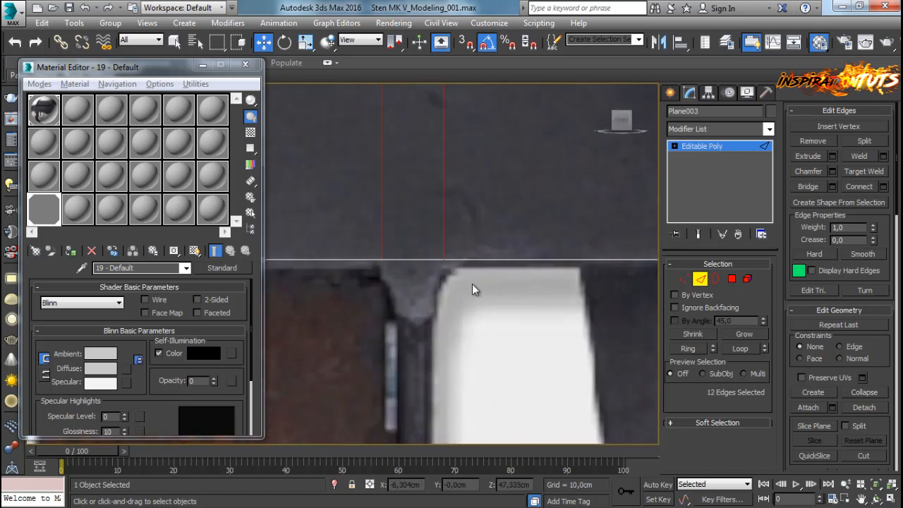
left_click(421, 260)
scroll(426, 267, "down", 3)
scroll(556, 277, "up", 2)
scroll(556, 280, "down", 2)
scroll(579, 254, "up", 2)
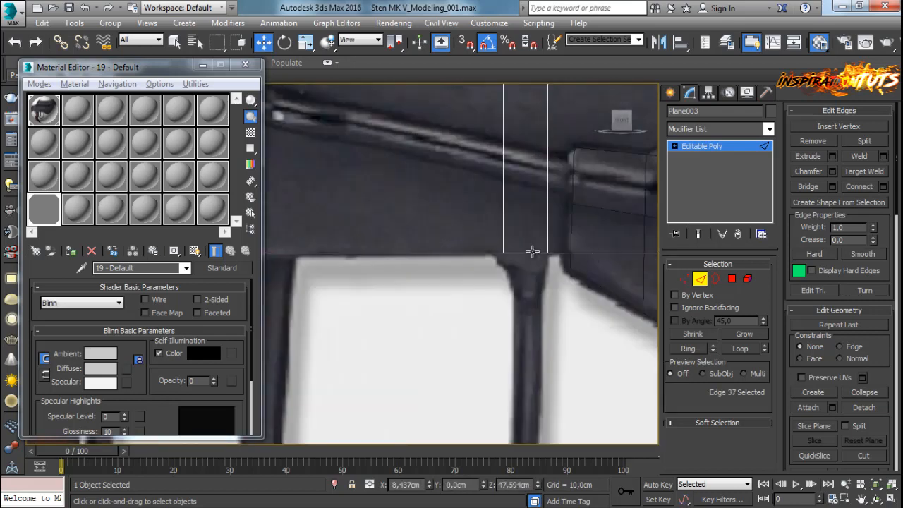
key("ctrl+z")
Step: Chamfer both vertical edge lines by 0.366 cm and check the spacing against the two trigger guard mounts
left_click(831, 171)
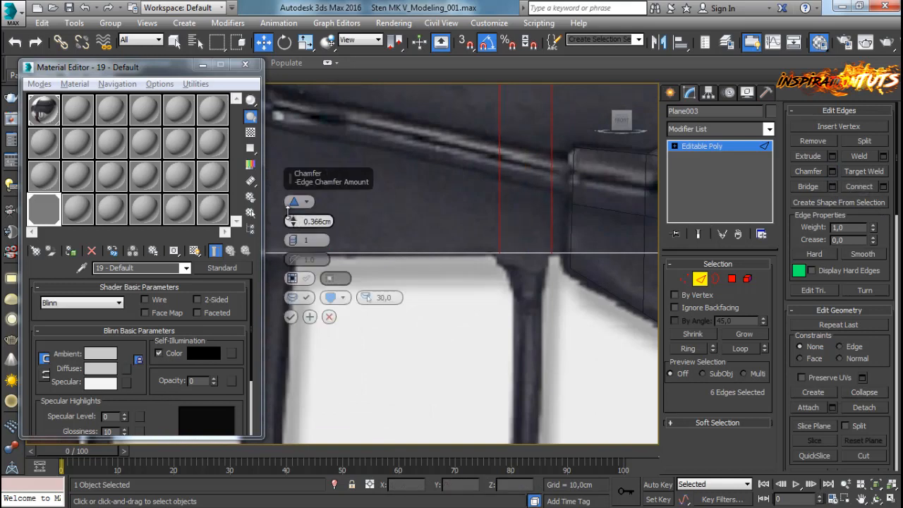
left_click(291, 316)
scroll(518, 210, "down", 3)
scroll(554, 259, "up", 2)
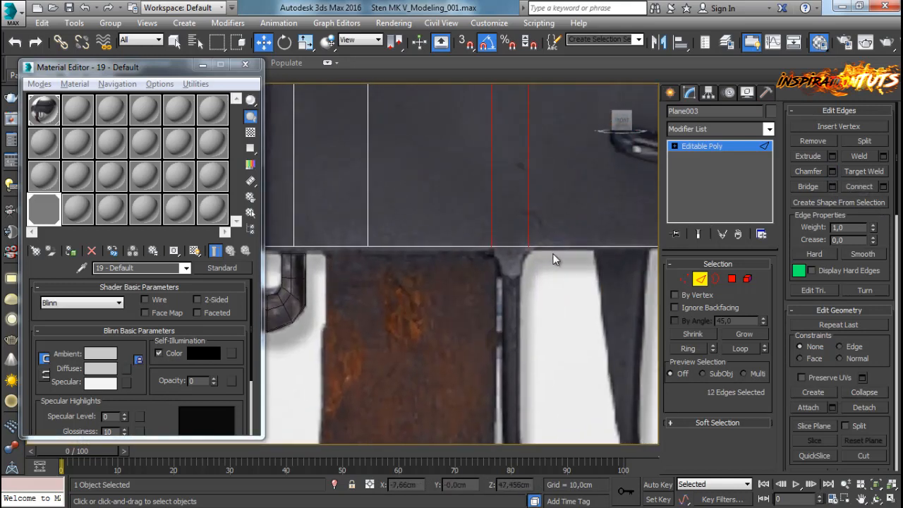
scroll(553, 259, "up", 2)
scroll(548, 256, "down", 3)
scroll(318, 240, "up", 1)
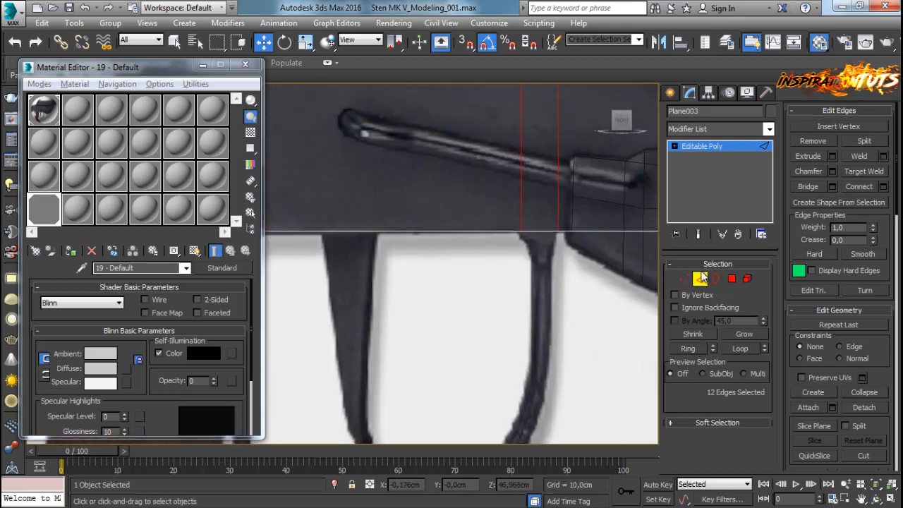
Step: Select the two short bottom edges between the chamfered line pairs and extrude them slightly downward over the guard mounts
left_click(542, 231)
scroll(543, 231, "down", 3)
scroll(359, 268, "up", 3)
left_click(366, 196, "ctrl")
scroll(367, 197, "down", 2)
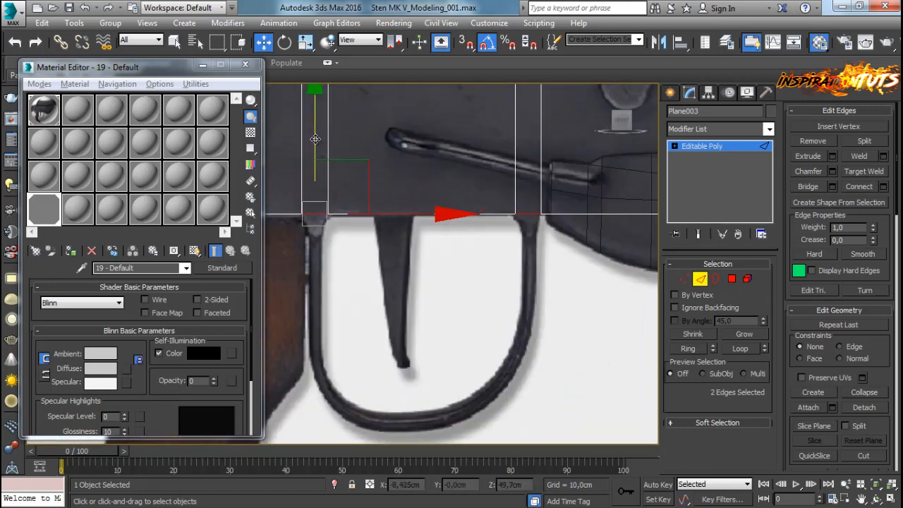
middle_click_drag(427, 213, 486, 292)
scroll(341, 332, "down", 4)
scroll(492, 297, "up", 2)
scroll(530, 220, "up", 2)
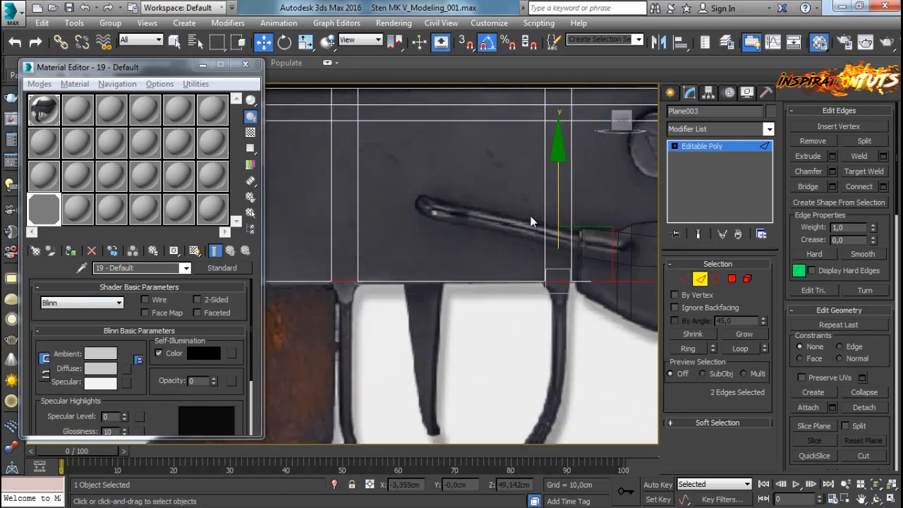
left_click_drag(558, 195, 554, 207)
middle_click_drag(557, 351, 562, 296)
Step: Delete the front tab polygon below the plane and detach the rear tab polygon as a separate object
left_click(730, 278)
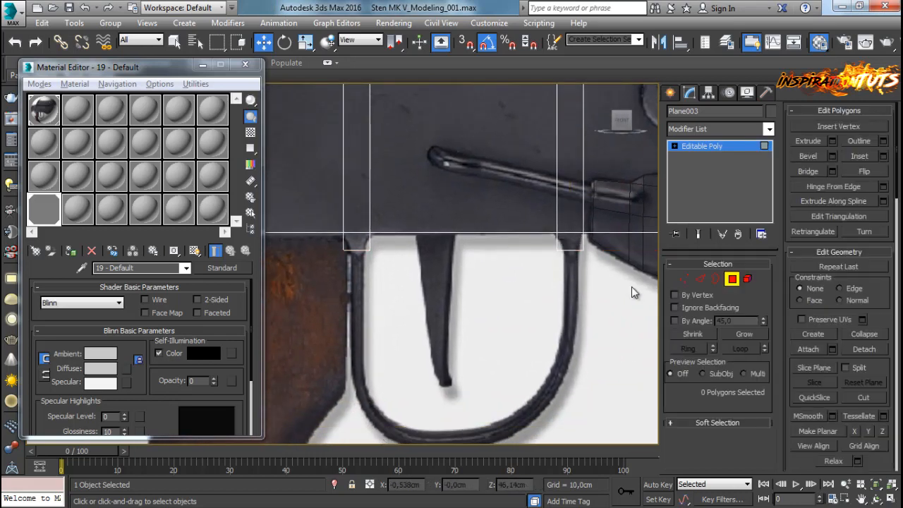
left_click_drag(551, 245, 552, 244)
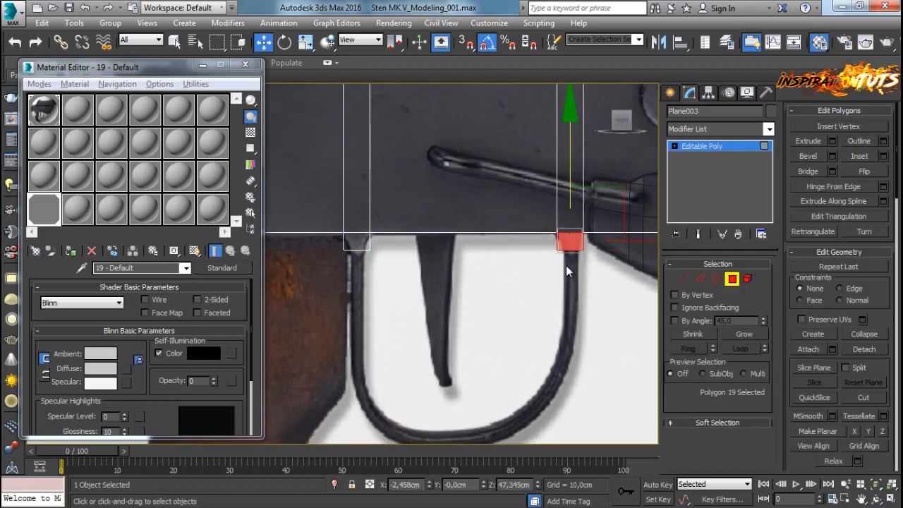
key("Delete")
left_click_drag(344, 257, 344, 255)
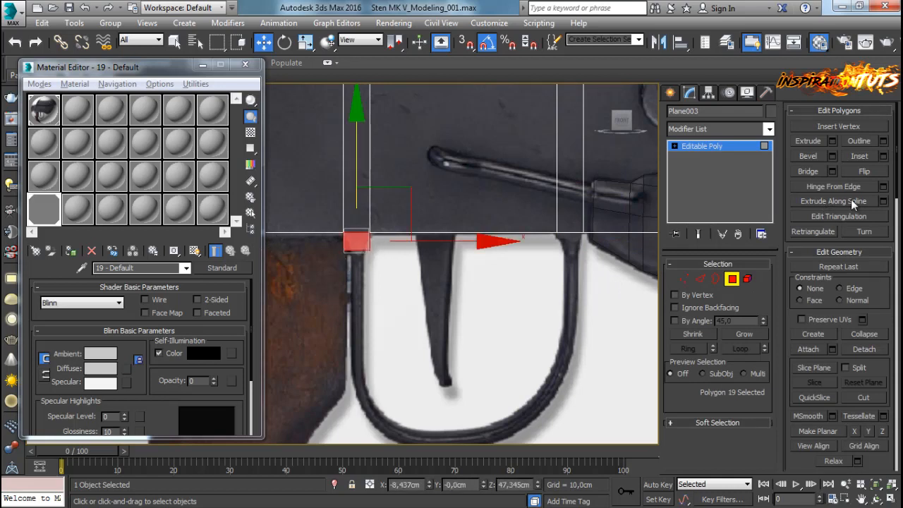
left_click(859, 351)
key("Return")
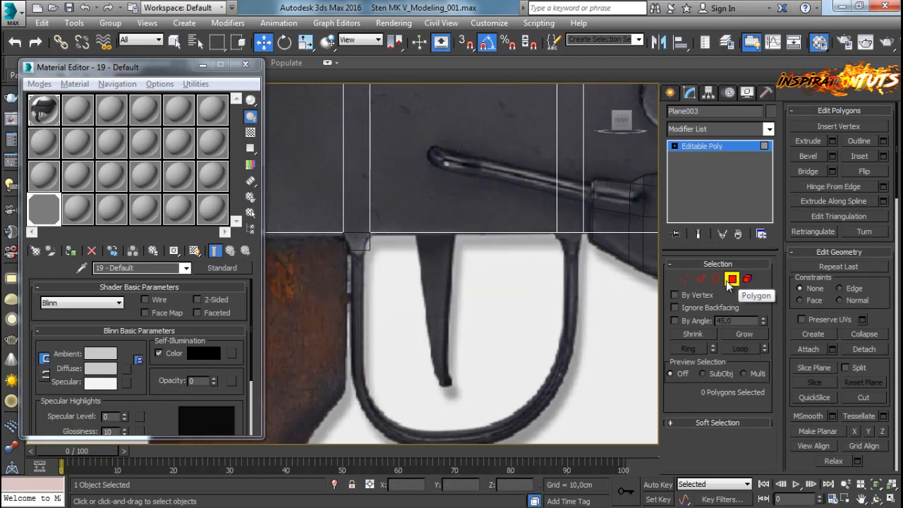
Step: Remove the four vertical edge lines above the trigger guard's ends from the receiver plane, including their vertices
left_click(715, 278)
left_click(542, 233)
left_click(572, 292)
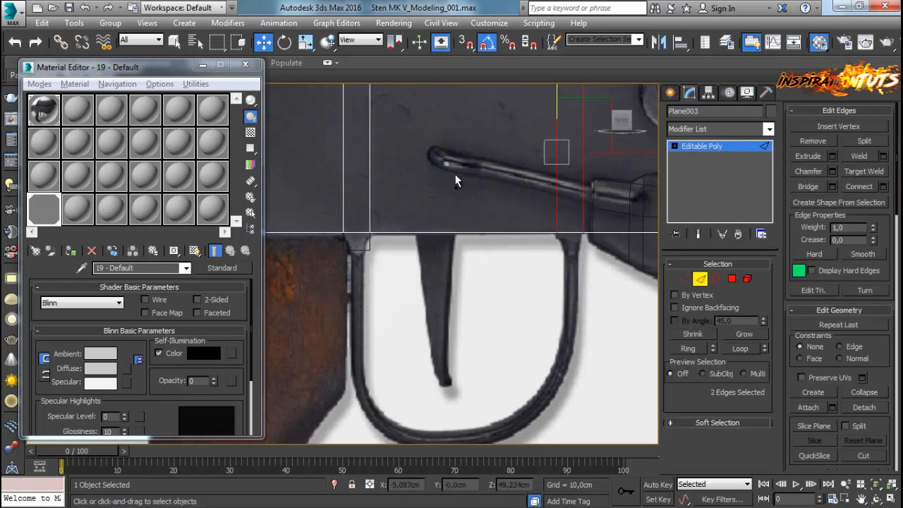
scroll(423, 232, "down", 2)
key("ctrl+BackSpace")
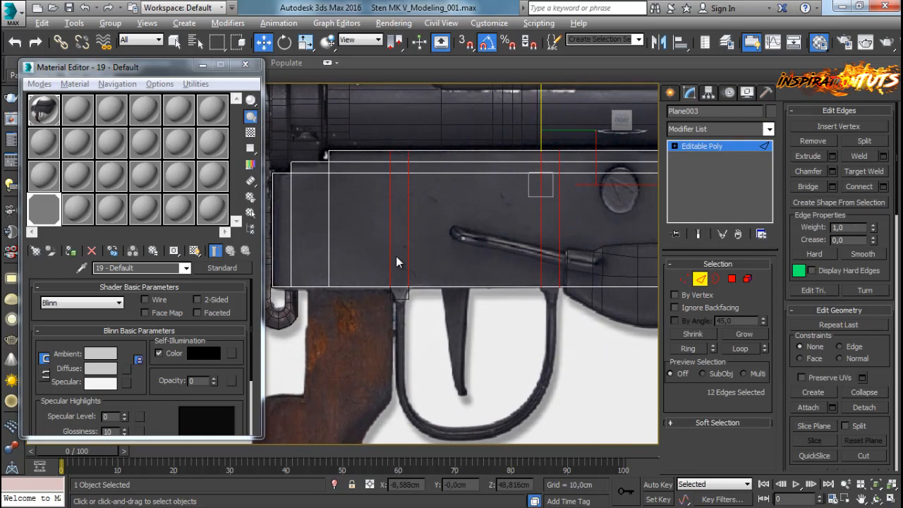
Step: Switch to the detached rear tab, select its bottom edge for editing and close the Material Editor
left_click(690, 280)
scroll(463, 312, "up", 2)
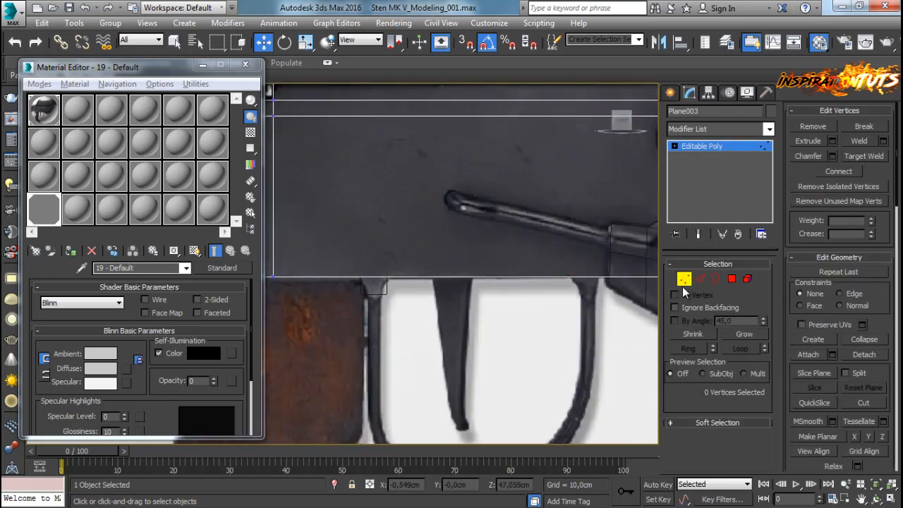
left_click(369, 292)
key("2")
left_click(369, 291)
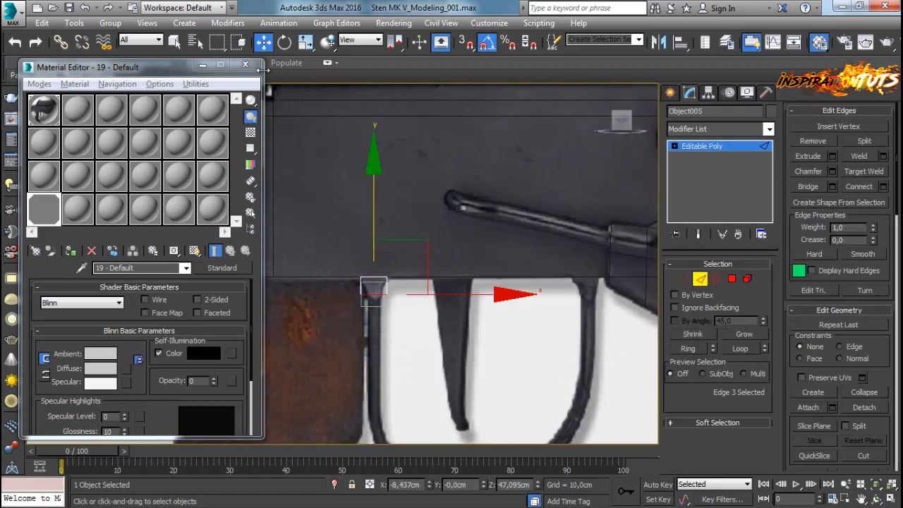
key("m")
scroll(350, 285, "up", 3)
scroll(349, 285, "up", 1)
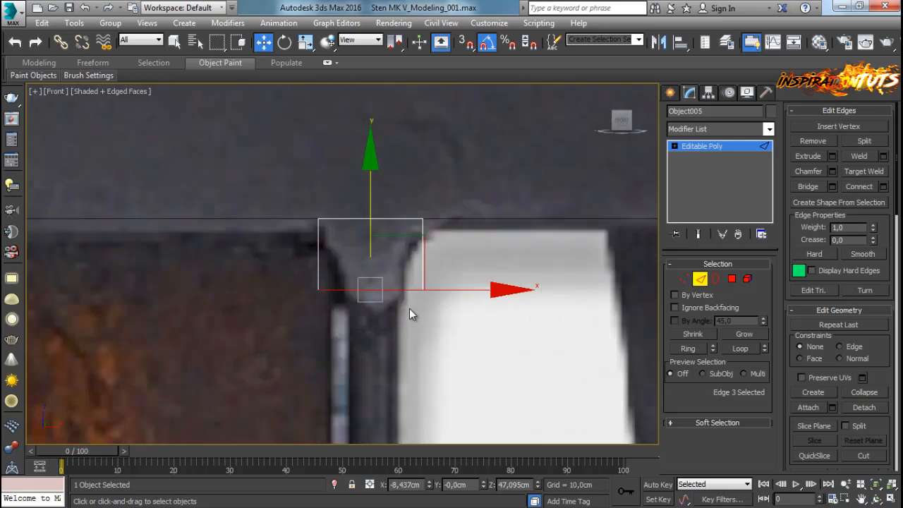
Step: Scale the tab's two bottom vertices closer together and lower them slightly to match the tapered guard mount
key("1")
left_click_drag(438, 288, 311, 313)
key("r")
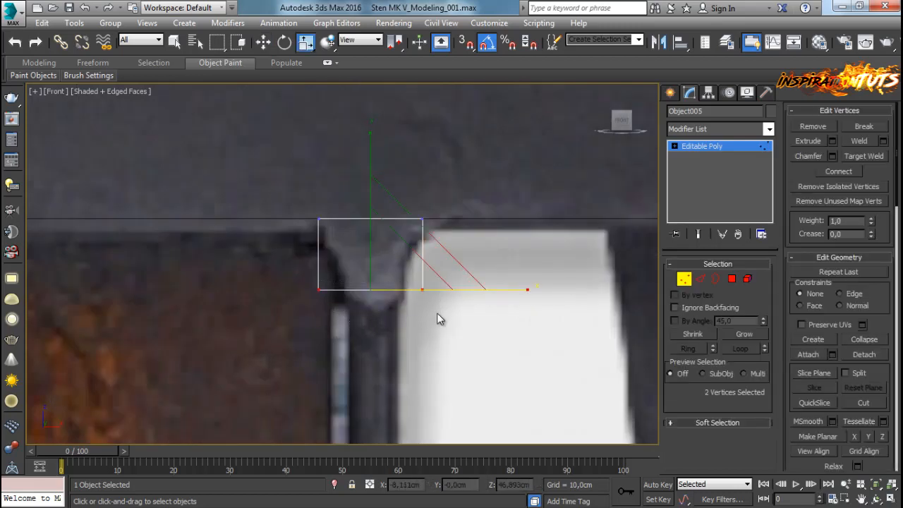
left_click_drag(493, 290, 464, 307)
key("w")
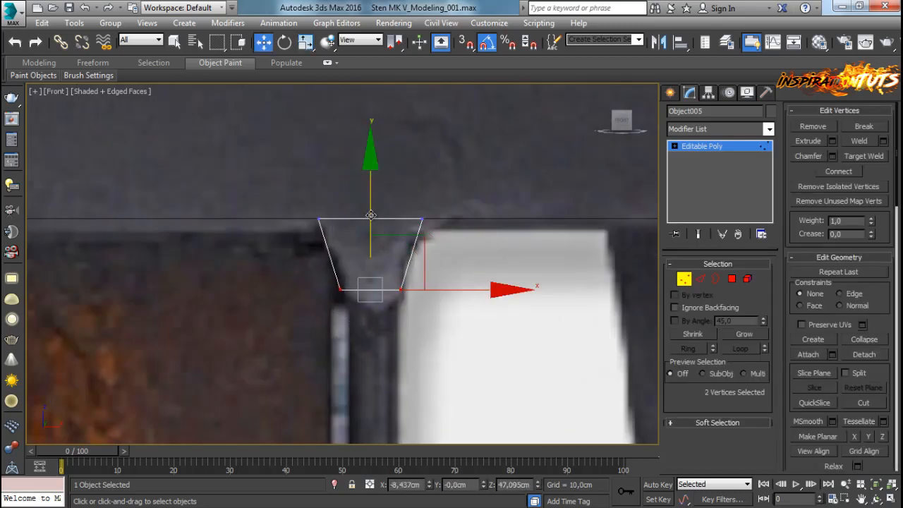
left_click_drag(371, 214, 373, 241)
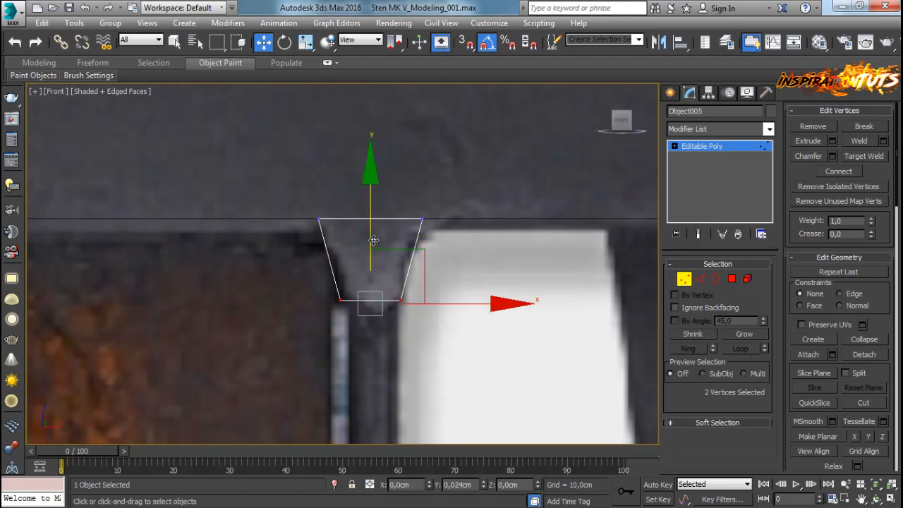
Step: Connect the tab's two slanted side edges with one horizontal edge slid toward the bottom
left_click(482, 261)
key("2")
left_click_drag(466, 265, 292, 285)
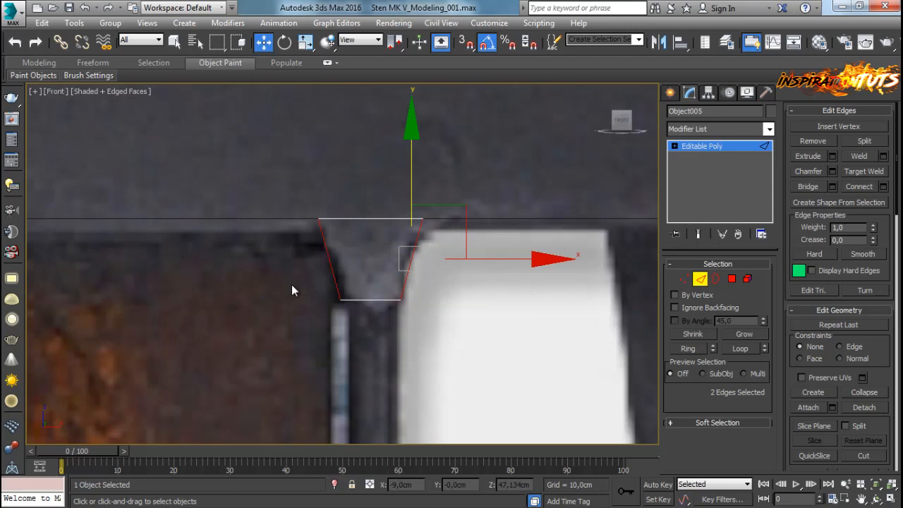
left_click(883, 186)
left_click_drag(293, 241, 284, 278)
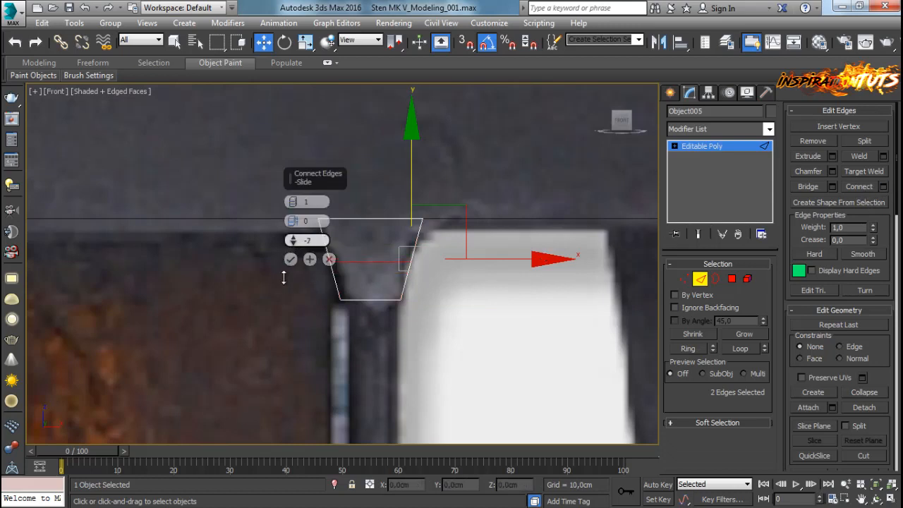
left_click(290, 258)
Step: Scale the new horizontal edge's two vertices inward until they line up with the tab's bottom corners
left_click(683, 279)
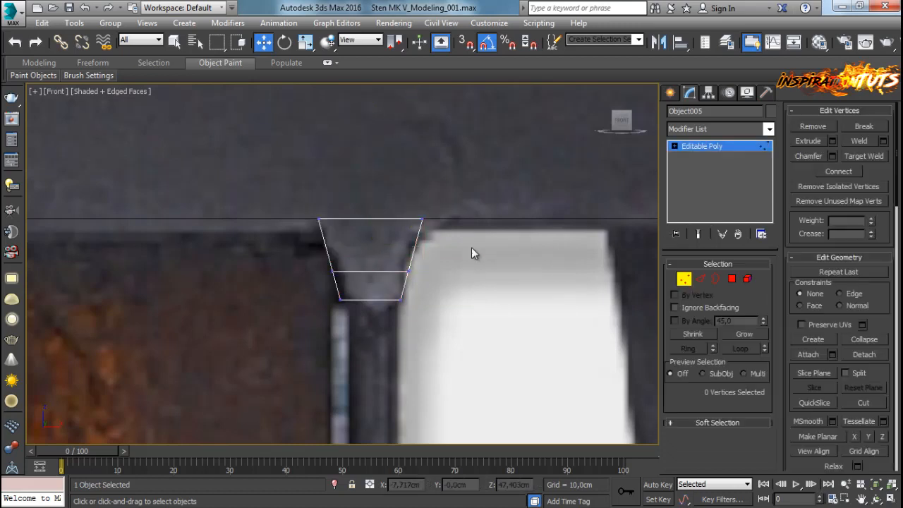
left_click_drag(471, 253, 310, 286)
key("r")
left_click_drag(492, 274, 486, 276)
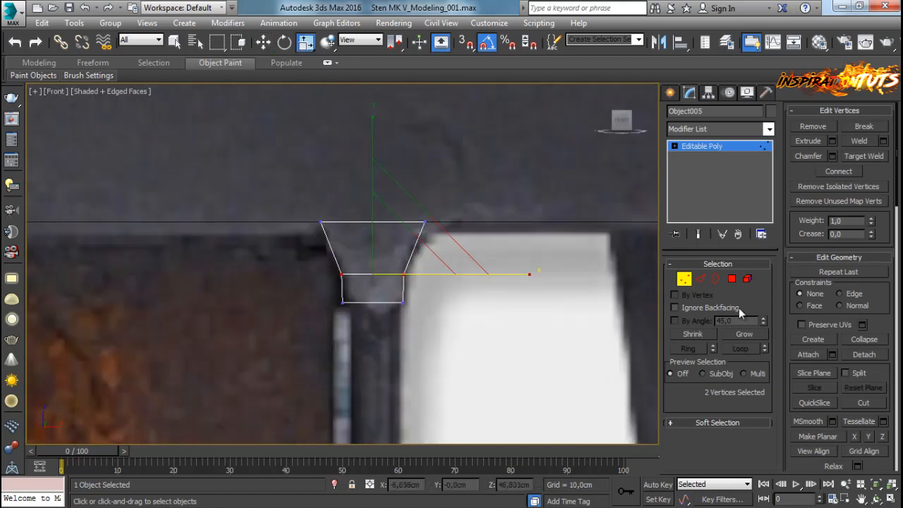
Step: Narrow the tab's bottom edge slightly and extrude it down along the trigger guard's rear arm
key("2")
left_click(367, 301)
key("w")
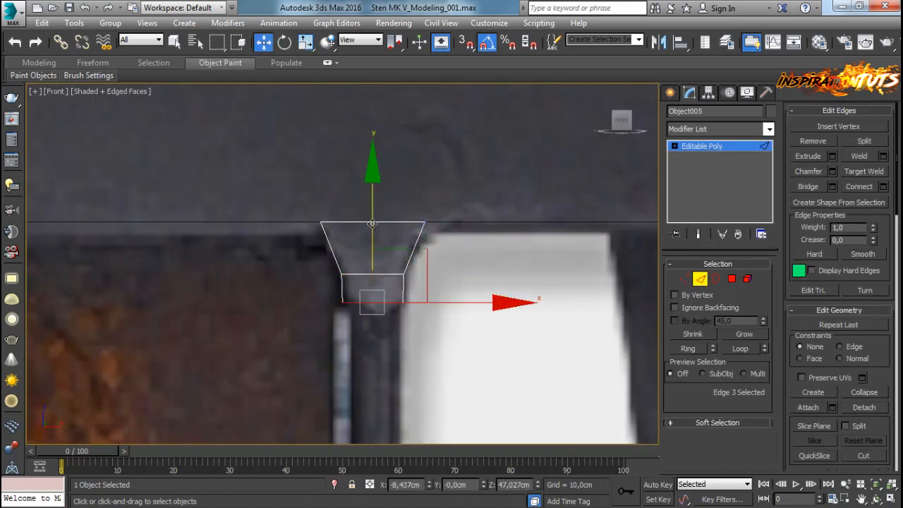
key("r")
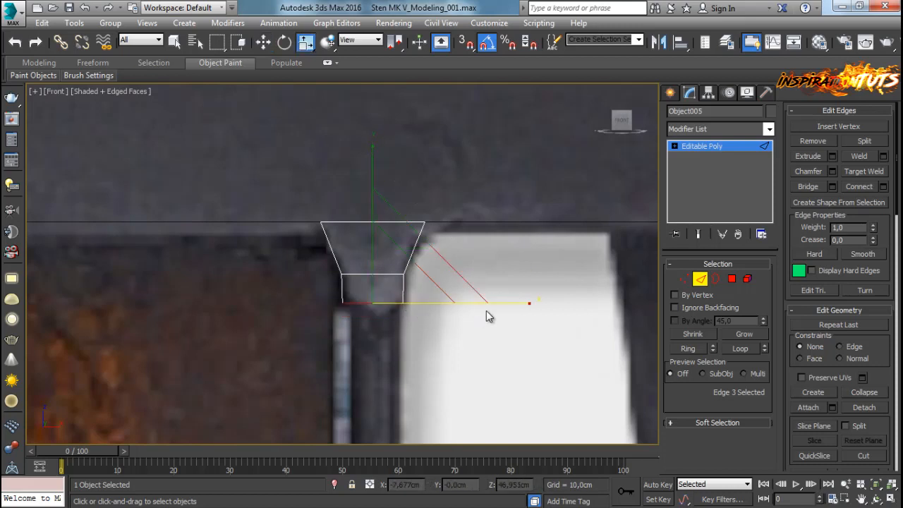
key("w")
left_click_drag(374, 249, 400, 336, "shift")
middle_click_drag(423, 354, 417, 334)
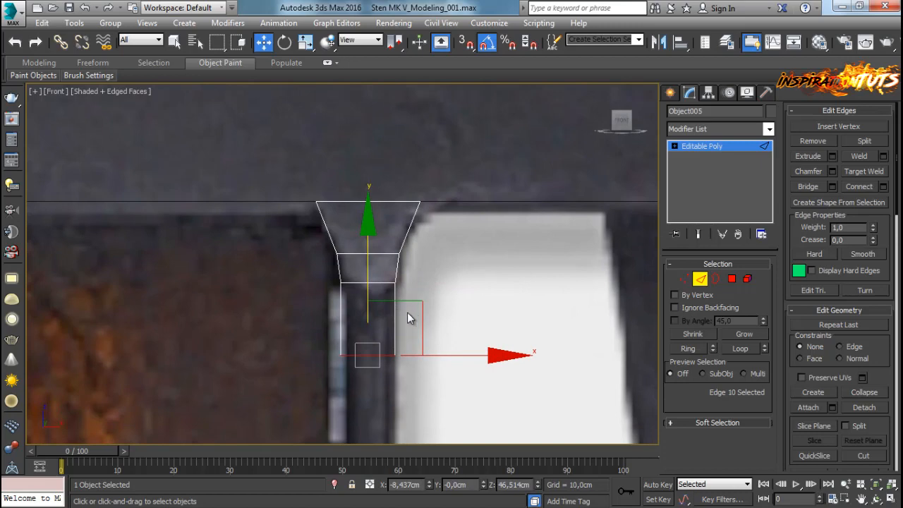
Step: Move the extruded strip's bottom edge farther down the trigger guard's rear arm
scroll(412, 320, "down", 5)
scroll(417, 325, "up", 2)
left_click_drag(386, 264, 416, 397)
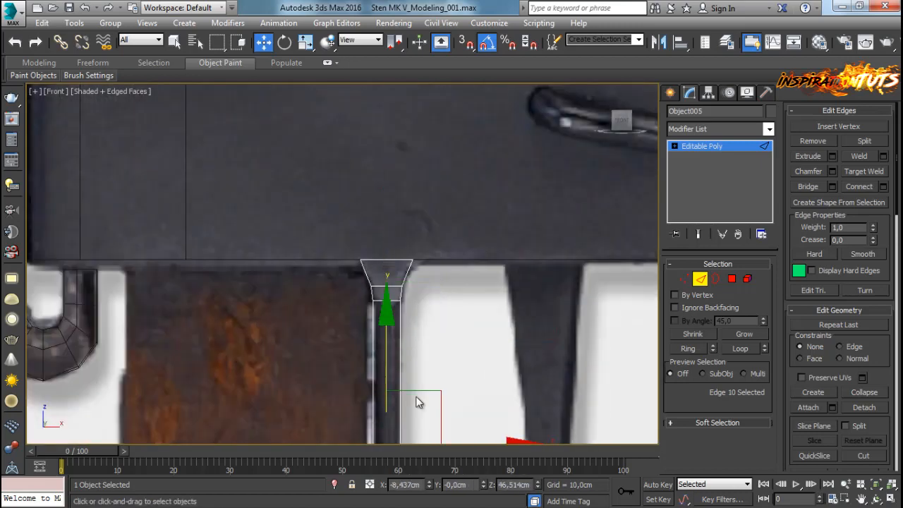
Step: Shift the tab's bottom-left vertex inward so the bottom edge matches the width of the trigger guard's rear arm
middle_click_drag(416, 402, 381, 272)
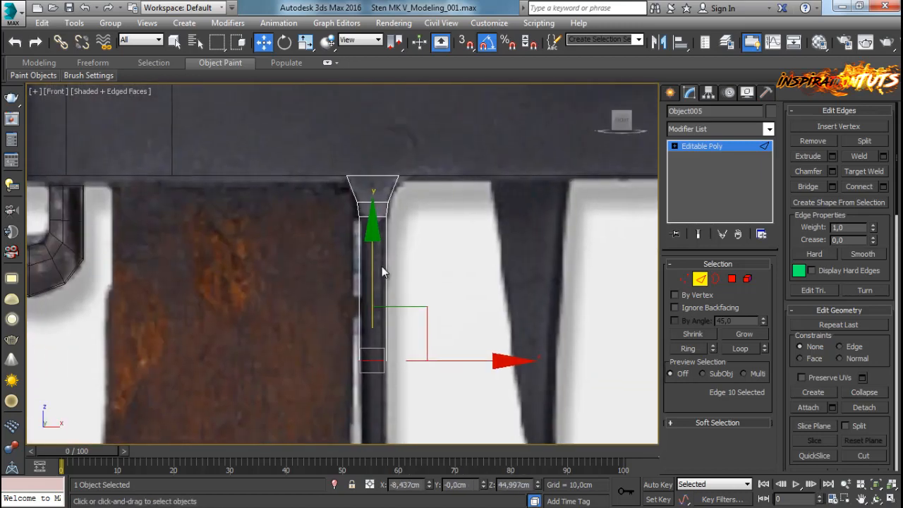
scroll(381, 266, "up", 4)
key("1")
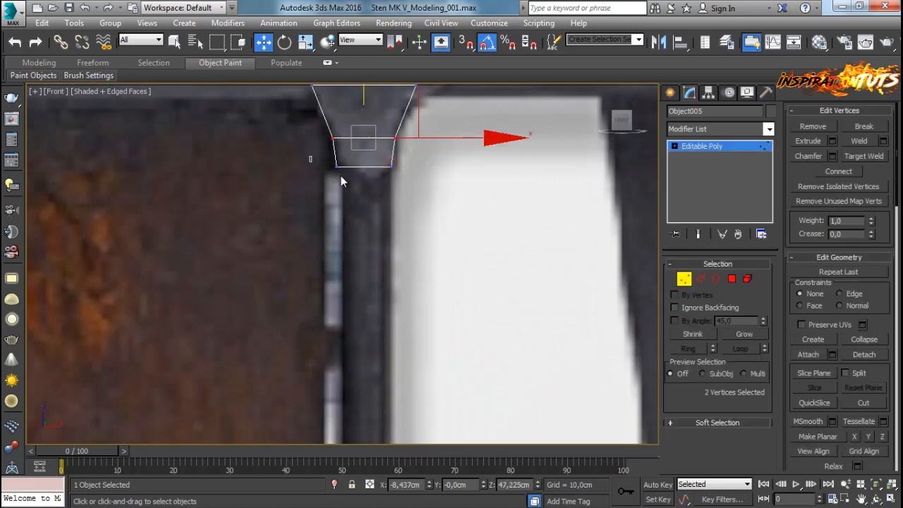
left_click_drag(309, 156, 342, 183)
left_click_drag(419, 169, 426, 169)
Step: Extrude the tab's bottom edge straight down the rear arm to where the trigger guard begins to curve
key("2")
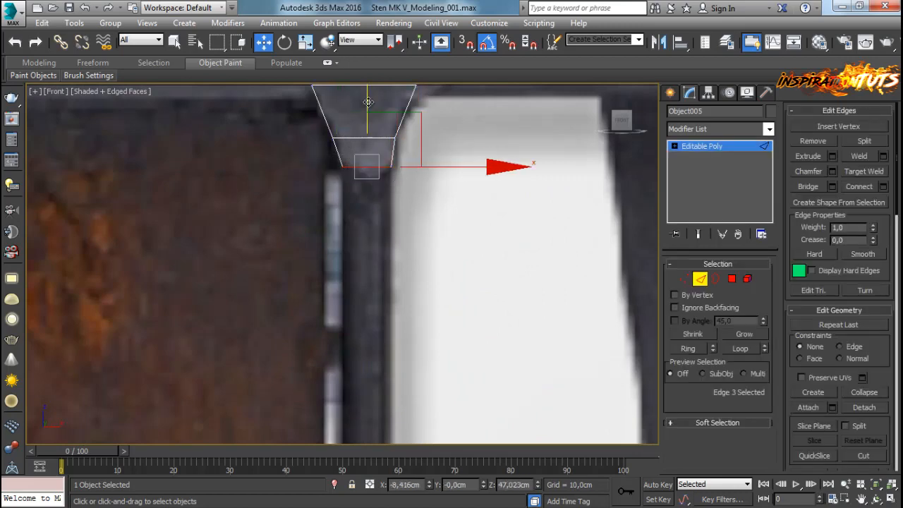
left_click_drag(368, 111, 355, 320, "shift")
scroll(360, 303, "down", 6)
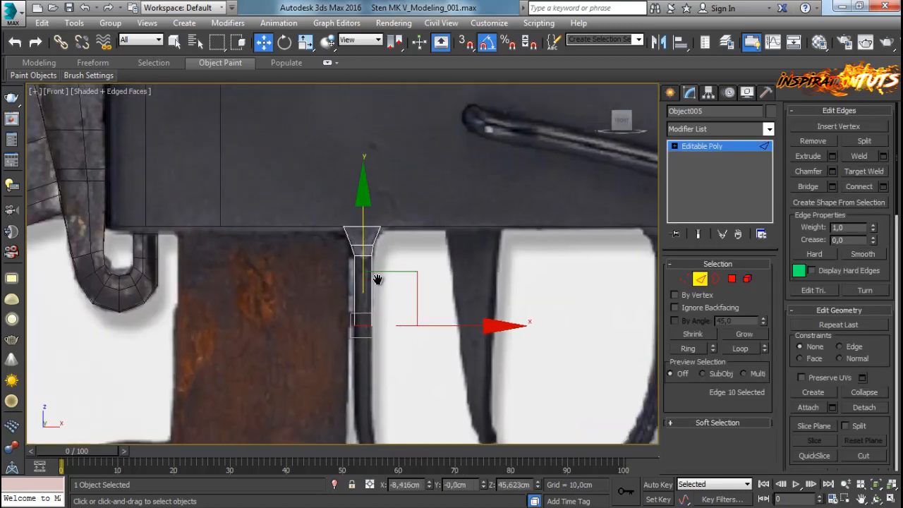
middle_click_drag(376, 280, 353, 226)
left_click_drag(336, 226, 335, 229, "shift")
scroll(372, 345, "up", 4)
middle_click_drag(372, 346, 340, 222)
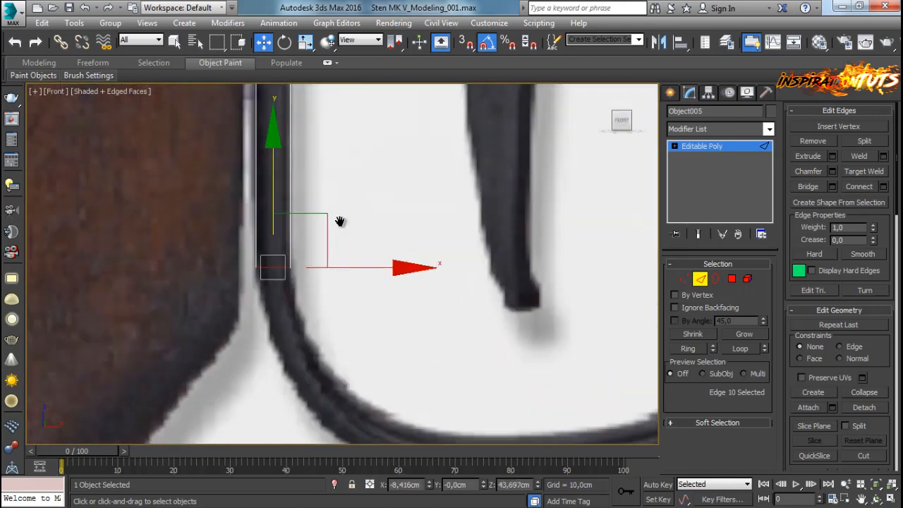
Step: Extrude a short segment into the start of the bend, then rotate and shift its end edge across the guard
left_click_drag(313, 226, 308, 258, "shift")
key("e")
scroll(316, 262, "up", 2)
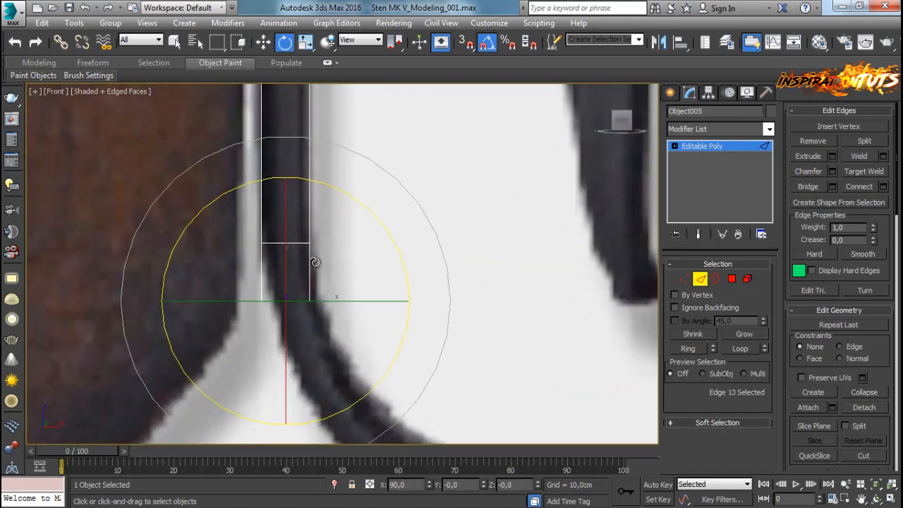
left_click_drag(374, 217, 366, 200)
key("w")
left_click_drag(337, 250, 311, 263)
Step: Move the end edge's inner vertex outward to the inner outline of the trigger guard's bend
key("1")
left_click(269, 313)
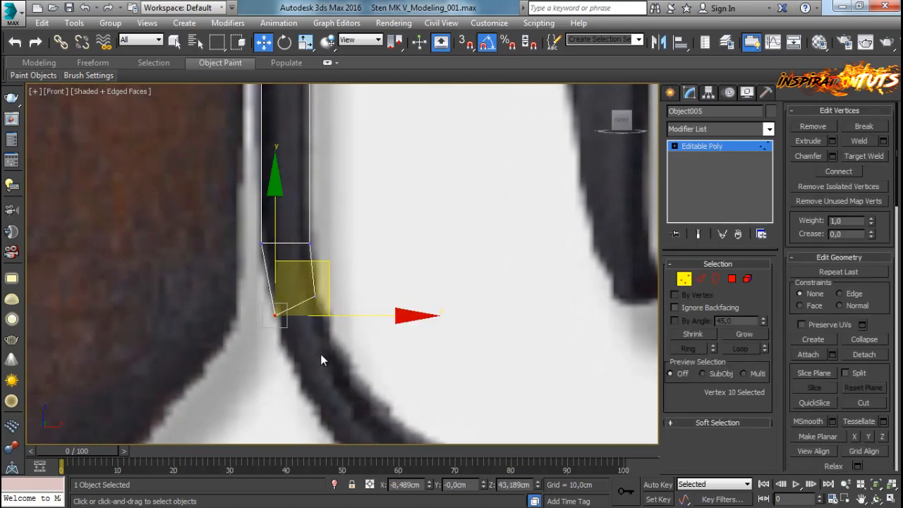
key("2")
scroll(311, 338, "up", 2)
key("1")
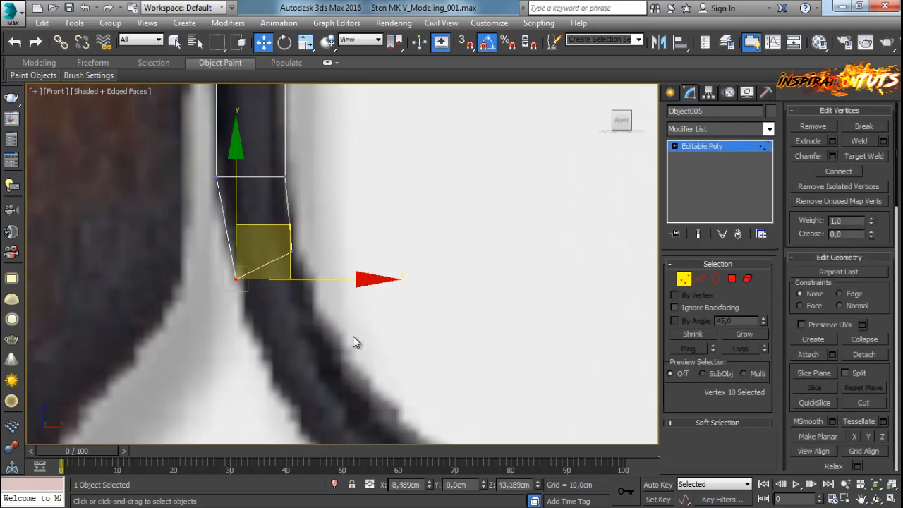
left_click_drag(336, 343, 275, 234)
left_click_drag(353, 252, 360, 254)
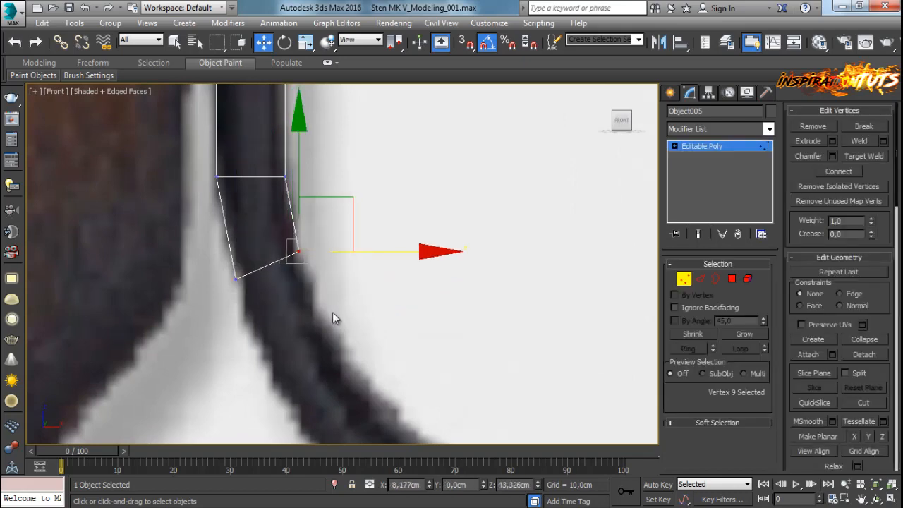
Step: Extrude a long segment around the lower rear bend and rotate its end edge square to the guard
key("2")
left_click_drag(325, 227, 368, 347, "shift")
scroll(381, 336, "down", 3)
middle_click_drag(382, 334, 326, 301)
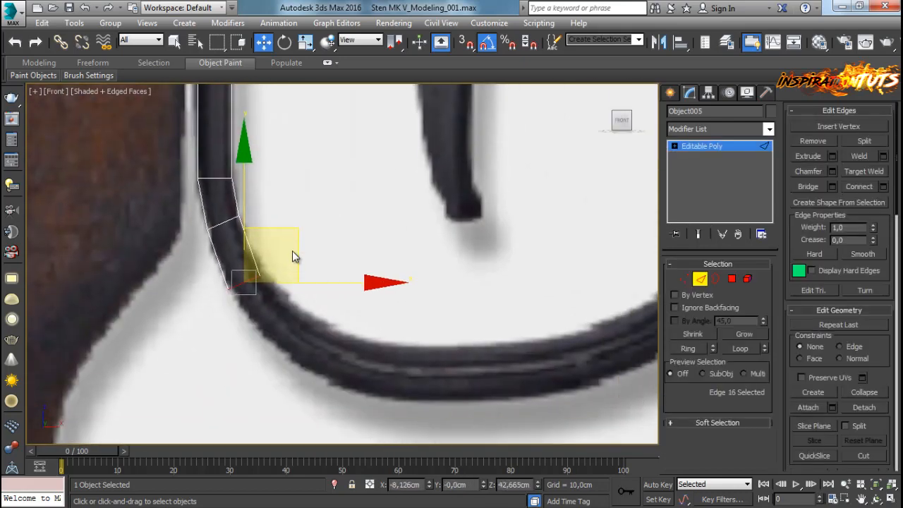
left_click_drag(296, 233, 367, 308)
middle_click_drag(358, 333, 358, 314)
scroll(357, 315, "up", 2)
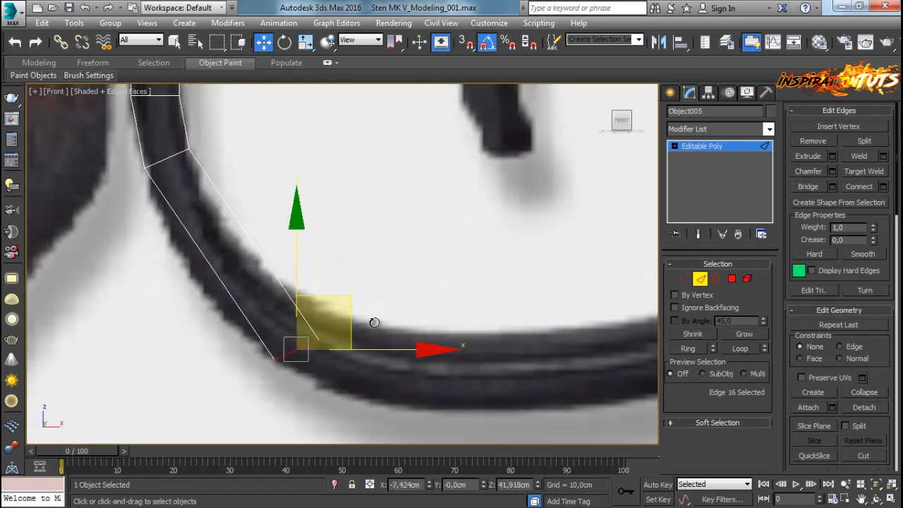
key("e")
left_click_drag(386, 259, 372, 250)
key("w")
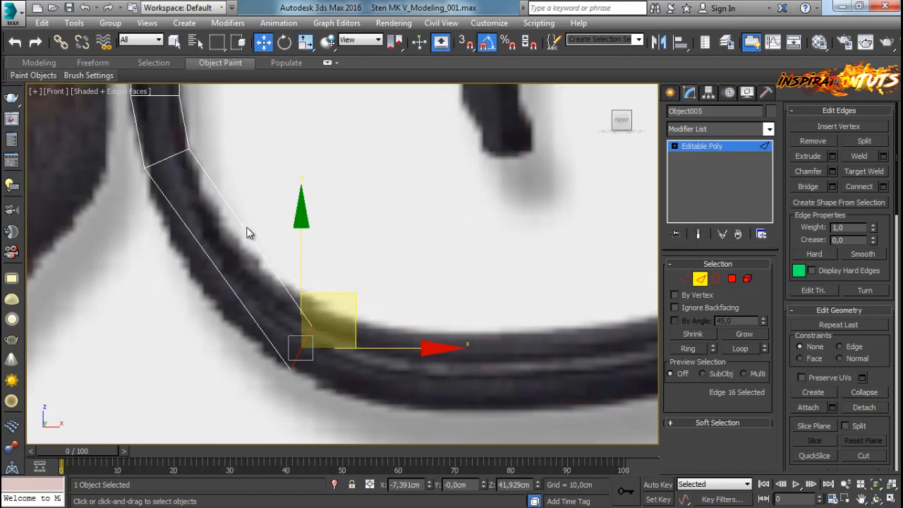
key("2")
left_click_drag(259, 308, 177, 288)
key("ctrl+z")
left_click(280, 283)
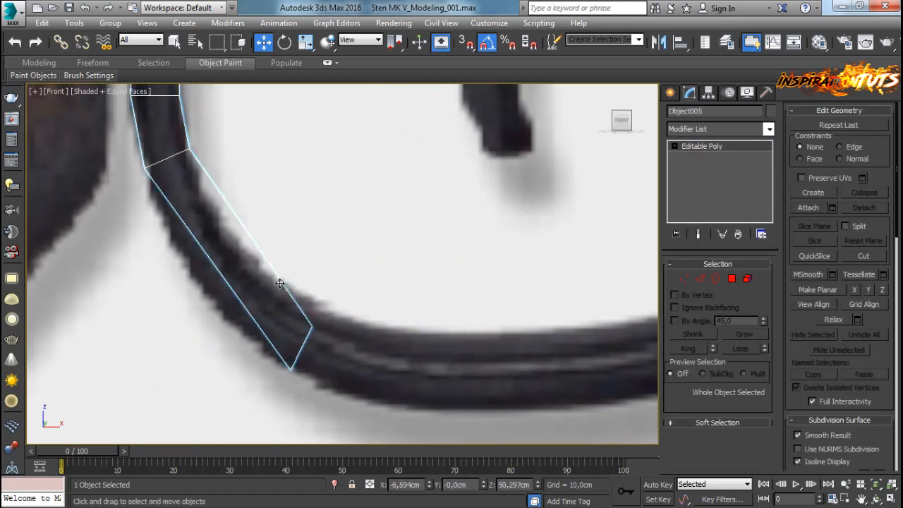
Step: Connect the bend segment's two long side edges with 2 segments and move the new edges onto the guard's curve
left_click(700, 280)
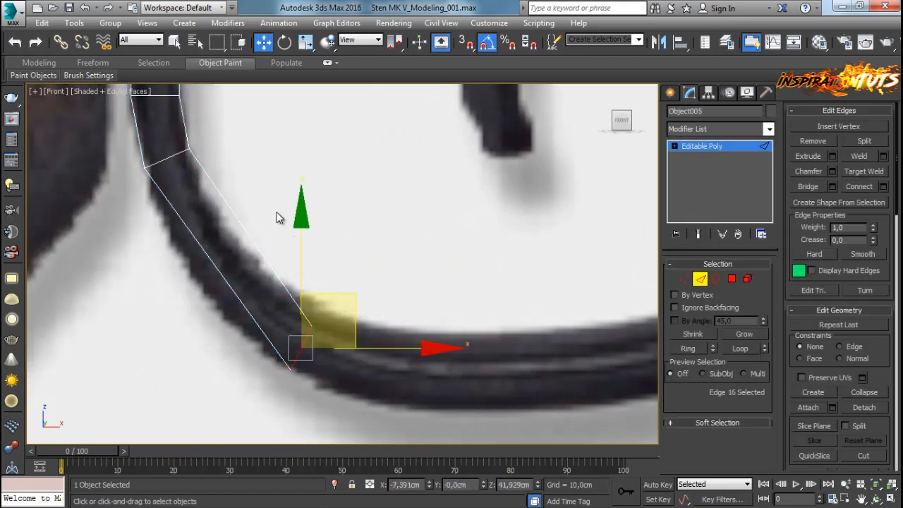
left_click(883, 187)
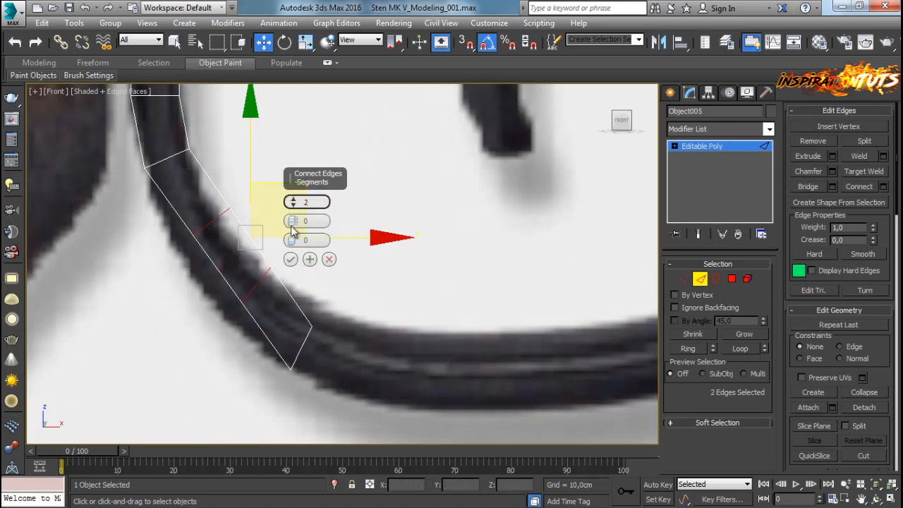
left_click(291, 259)
left_click_drag(301, 234, 282, 244)
left_click(373, 255)
Step: Nudge the strip's inner vertices along the rear bend, including the end corner, to follow the guard's inner outline
key("1")
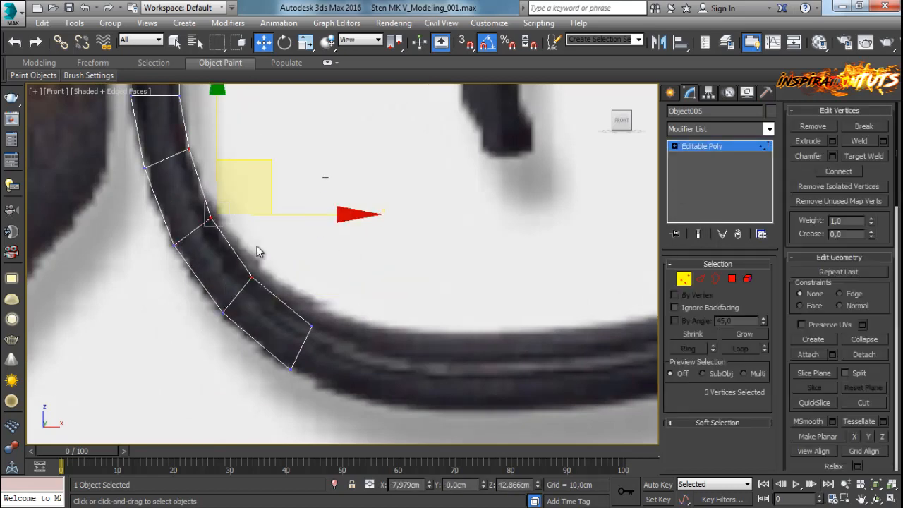
left_click_drag(205, 298, 205, 297)
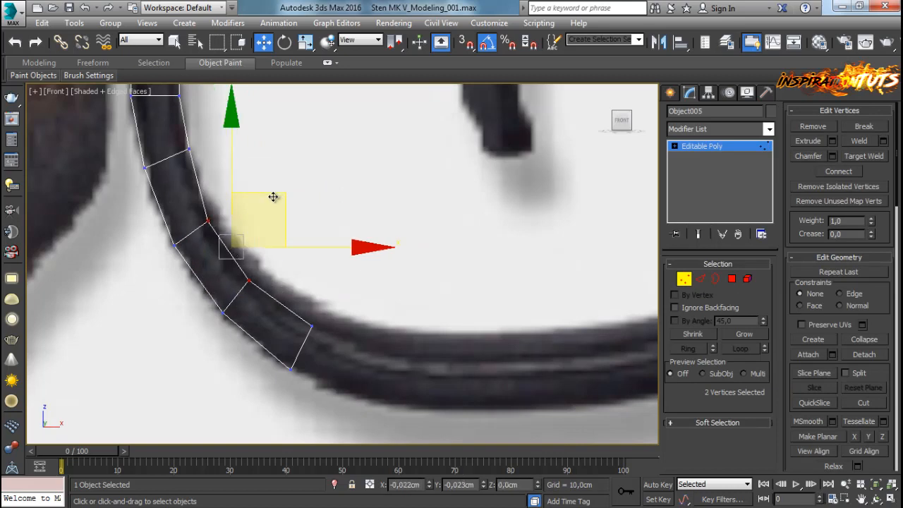
left_click(189, 148)
left_click_drag(244, 108, 240, 113)
left_click(144, 233)
scroll(143, 234, "down", 2)
scroll(213, 267, "up", 1)
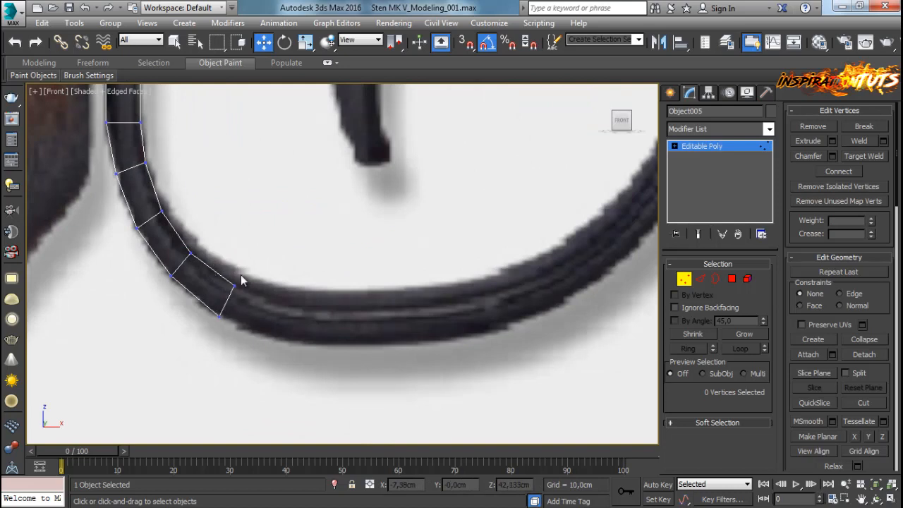
left_click_drag(241, 276, 225, 301)
left_click_drag(235, 214, 235, 218)
Step: Extrude the strip's end edge forward to the middle of the guard's bottom and lower it onto the reference
left_click(699, 279)
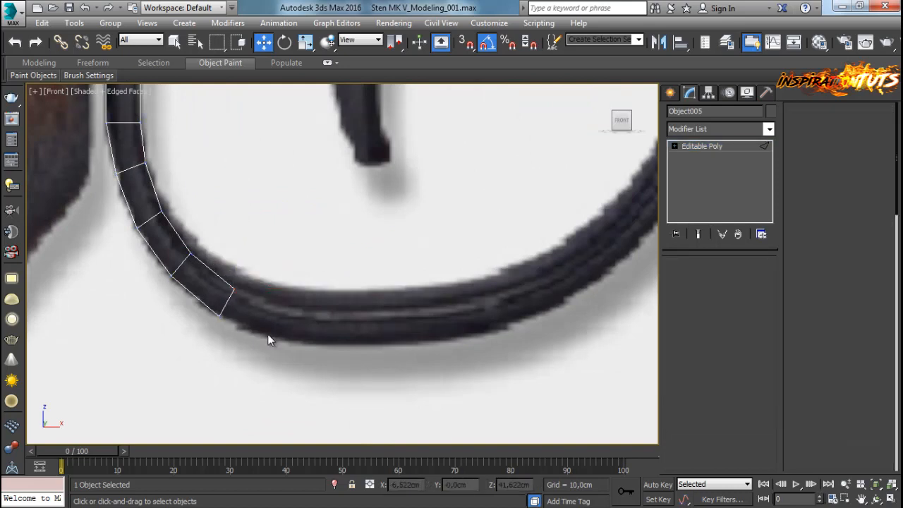
left_click(226, 299)
left_click_drag(298, 306, 462, 321, "shift")
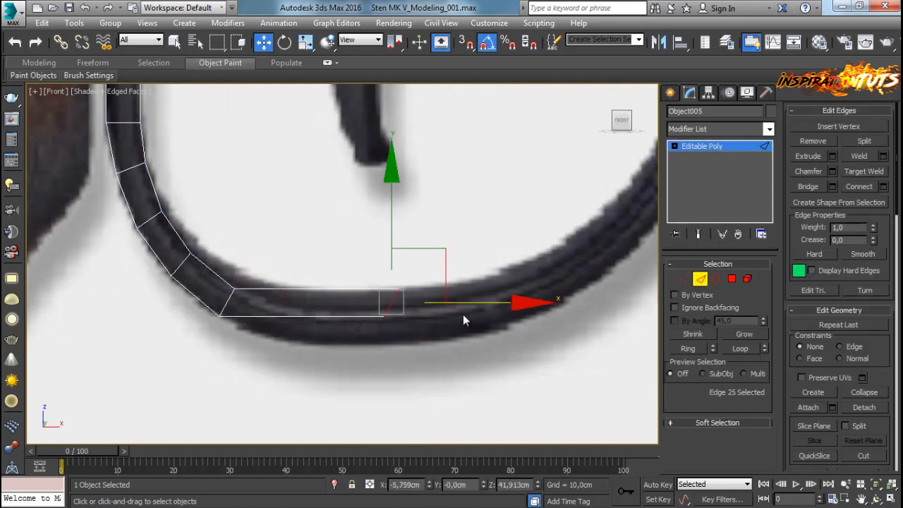
left_click_drag(395, 236, 391, 258)
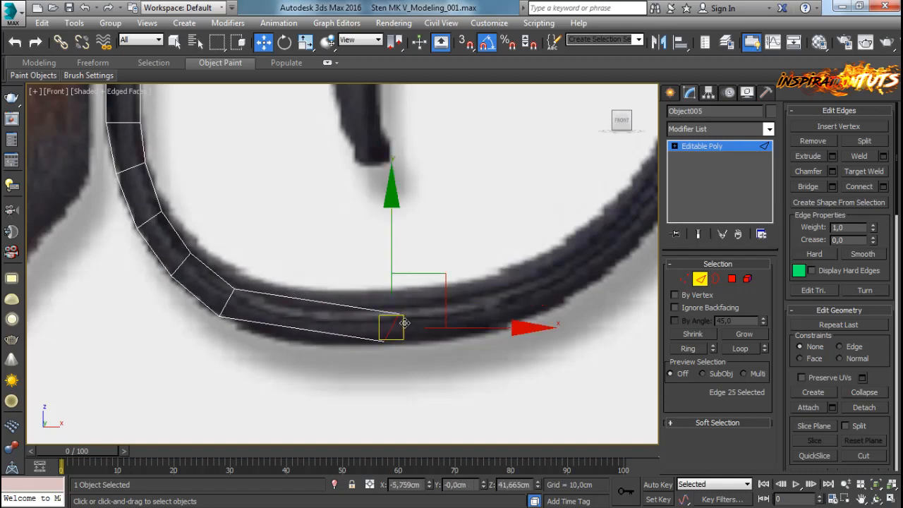
Step: Straighten the strip's end edge to vertical and adjust its position at the lowest part of the guard
scroll(368, 317, "up", 5)
key("e")
left_click_drag(431, 238, 332, 372)
key("1")
key("w")
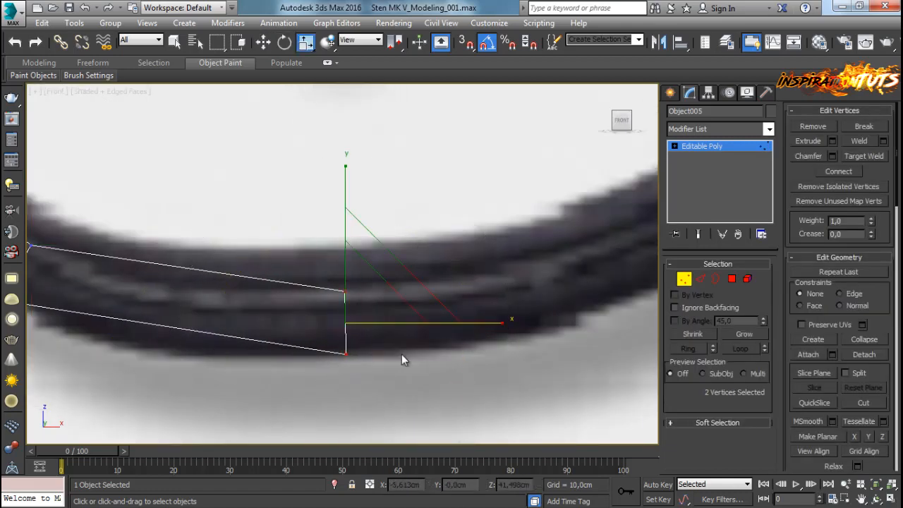
left_click_drag(484, 323, 295, 336)
scroll(295, 338, "down", 9)
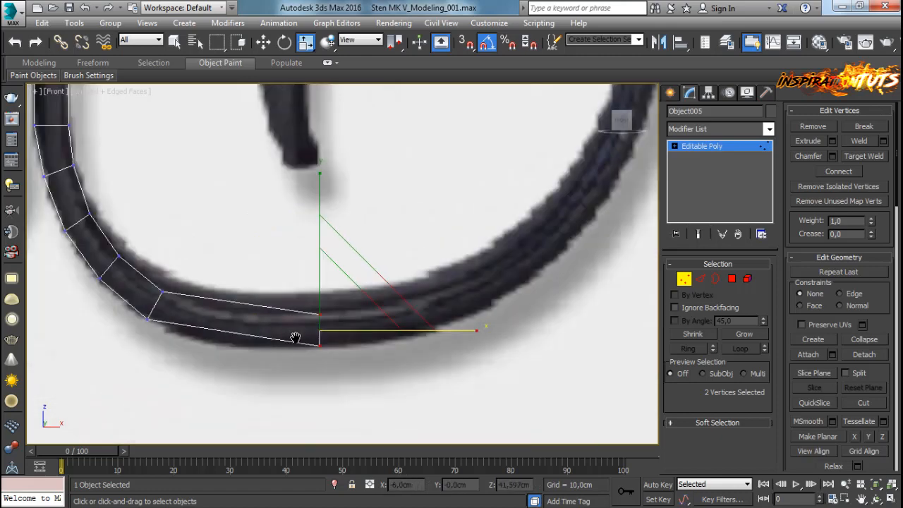
scroll(296, 336, "up", 4)
scroll(300, 339, "up", 4)
key("w")
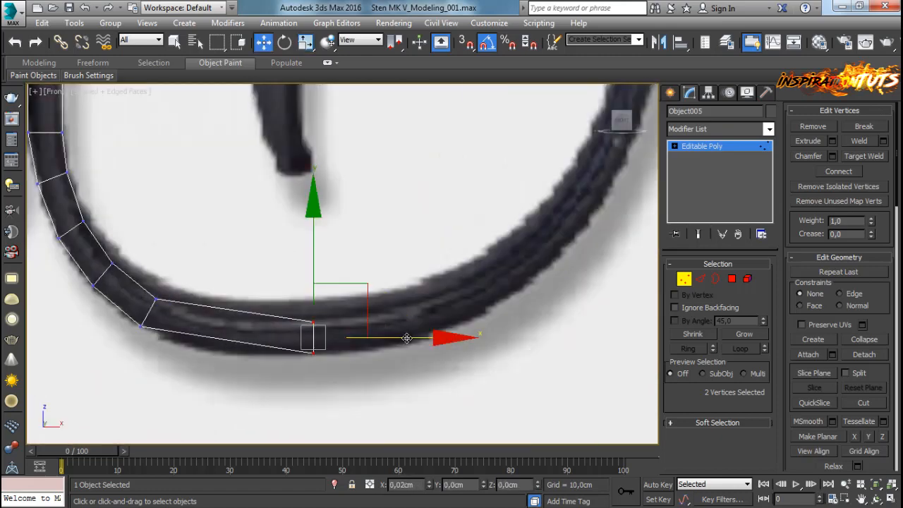
Step: Connect the bottom segment's two long edges with 2 segments and lower the new edges onto the guard's curve
key("2")
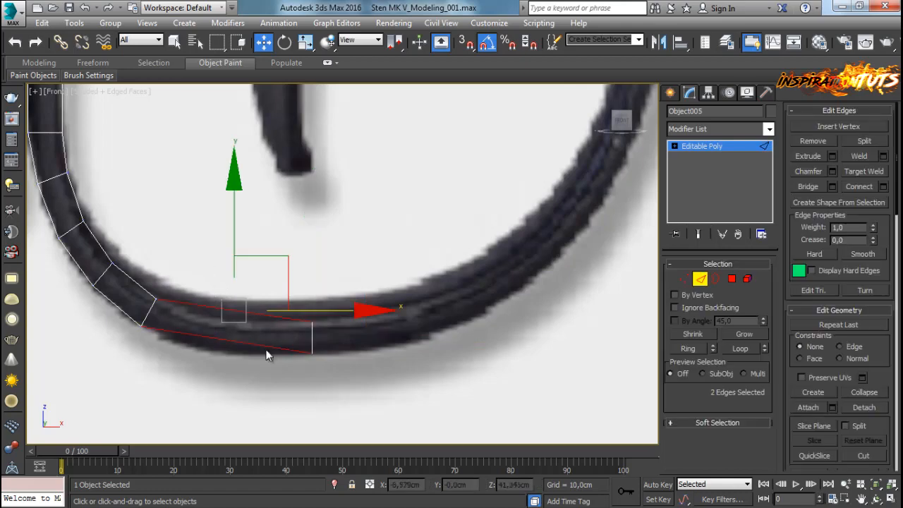
left_click(883, 187)
left_click(294, 258)
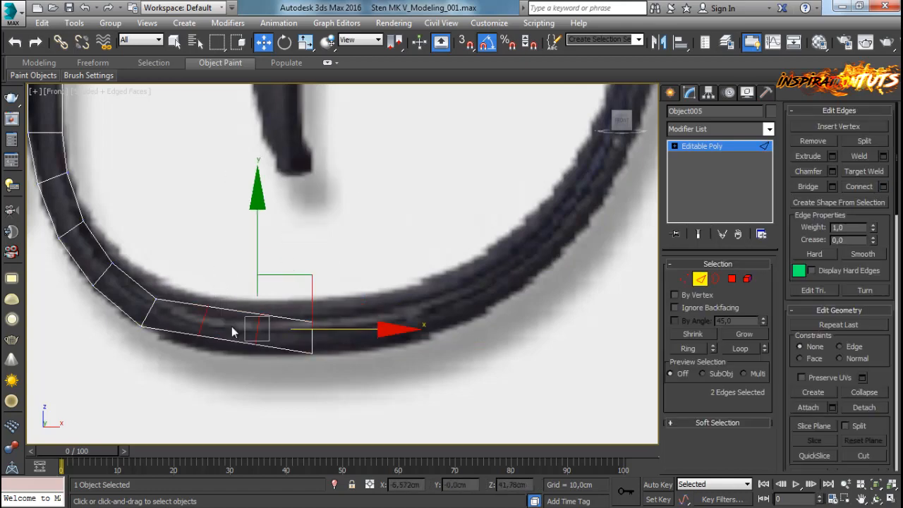
scroll(256, 268, "up", 3)
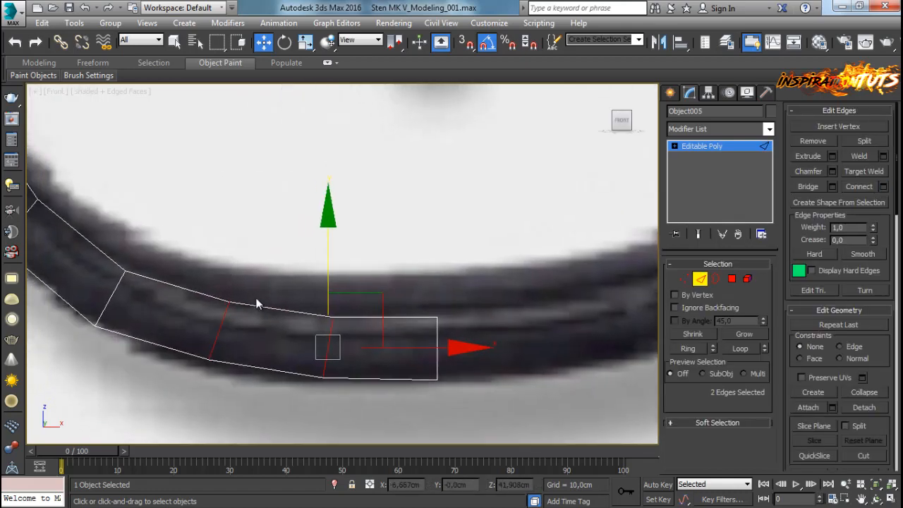
Step: Move the vertex pair of the rearmost new edge slightly back and down to smooth the guard's bottom curve
key("1")
left_click_drag(247, 291, 194, 374)
left_click_drag(253, 276, 251, 282)
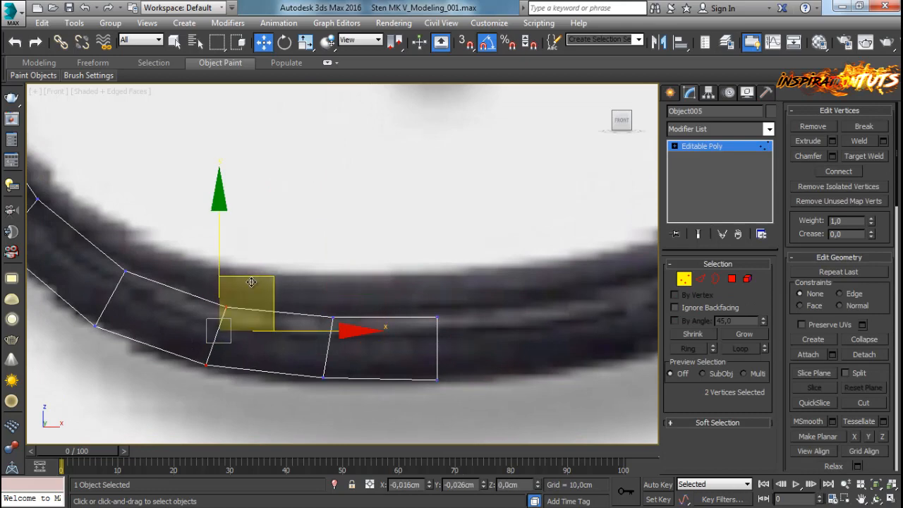
left_click(362, 306)
scroll(362, 311, "down", 5)
scroll(395, 325, "up", 3)
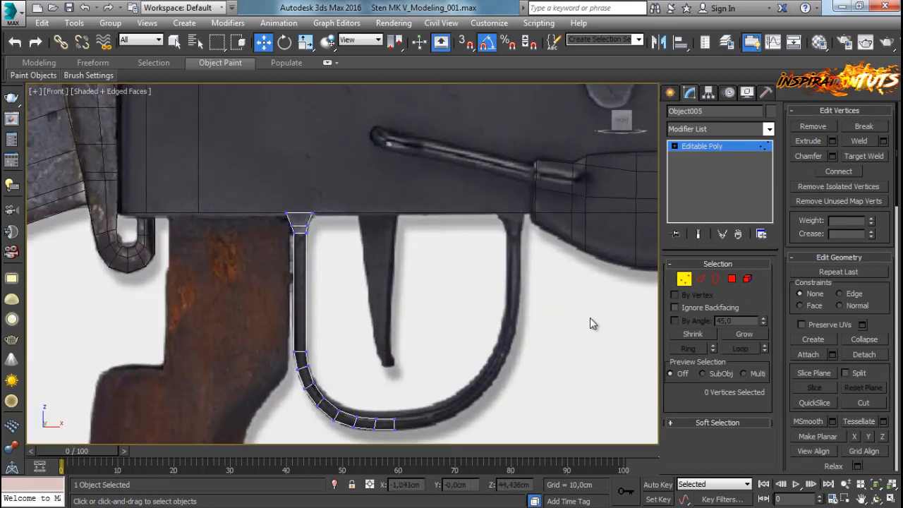
Step: Center the pivot of the half trigger guard strip to the object
left_click(684, 279)
scroll(389, 346, "down", 3)
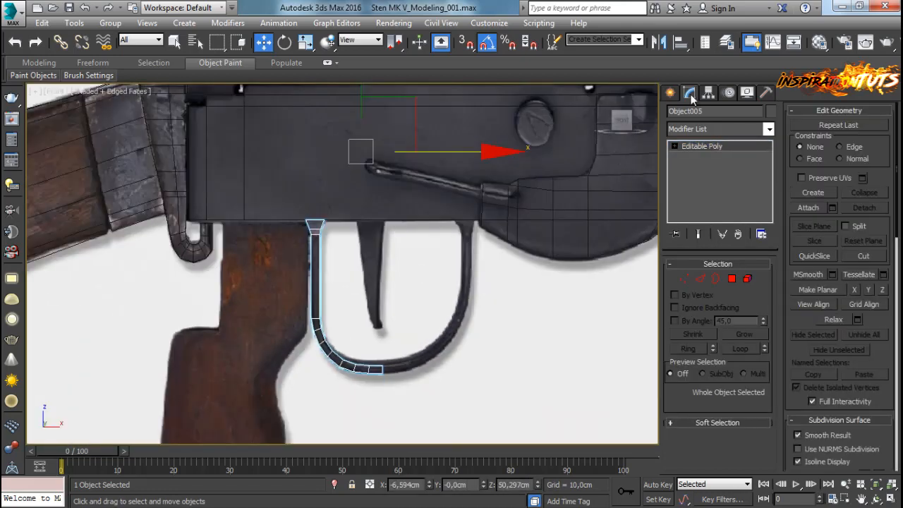
left_click(709, 95)
left_click(719, 176)
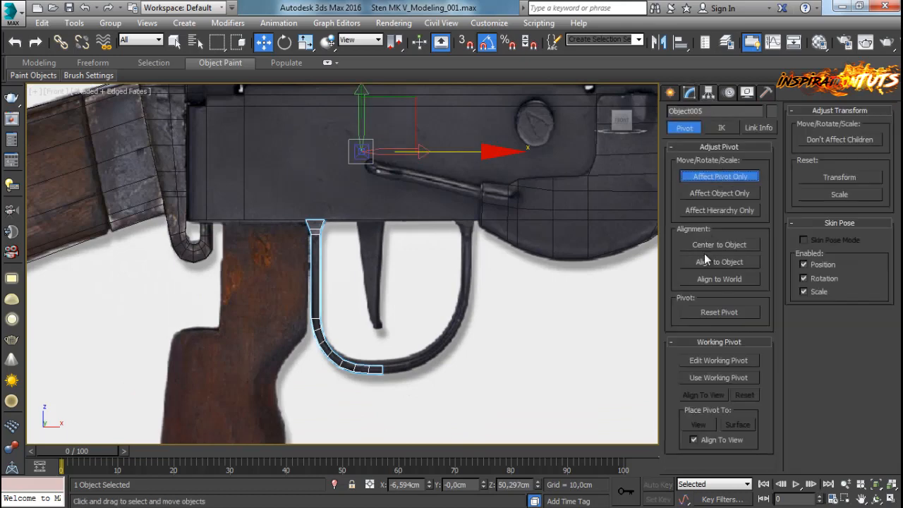
left_click(710, 249)
left_click(713, 177)
Step: Clone the half trigger guard strip horizontally toward the guard's front arm
scroll(442, 303, "up", 2)
left_click_drag(407, 297, 532, 300, "shift")
left_click(455, 315)
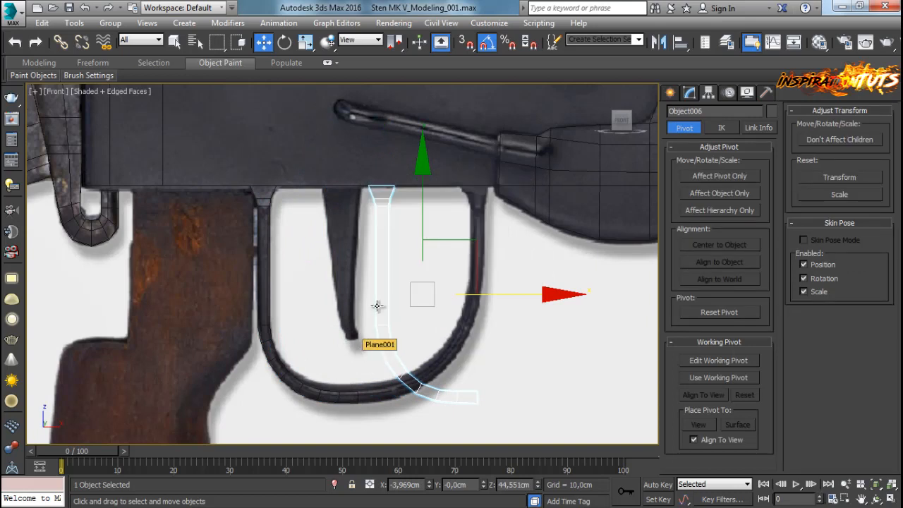
Step: Mirror the cloned strip on the X axis without cloning and slide it forward toward the guard's front arm
left_click(657, 46)
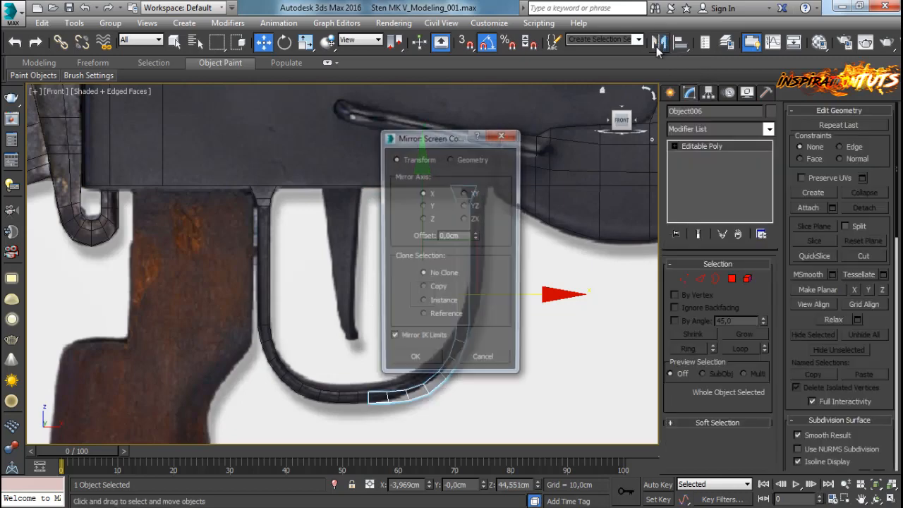
left_click(426, 368)
scroll(375, 407, "up", 4)
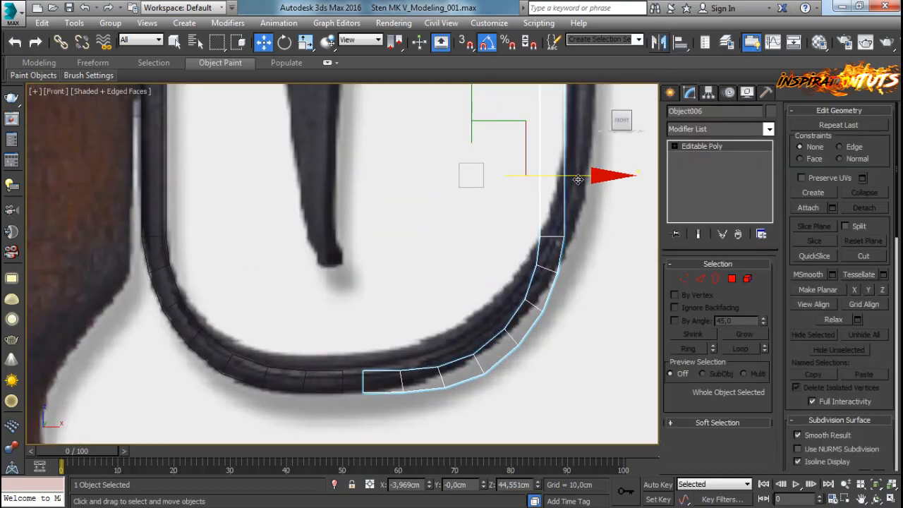
left_click_drag(578, 180, 596, 180)
scroll(500, 314, "down", 4)
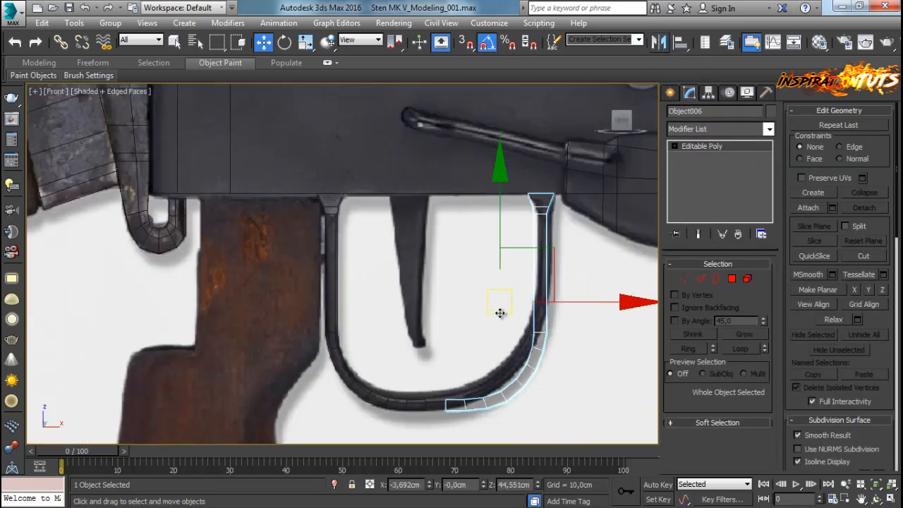
Step: Move the lower curved vertices of the front trigger guard strip backward so the bottom curve follows the photo
scroll(500, 314, "up", 3)
left_click_drag(580, 270, 559, 306)
left_click(683, 279)
left_click_drag(614, 297, 422, 432)
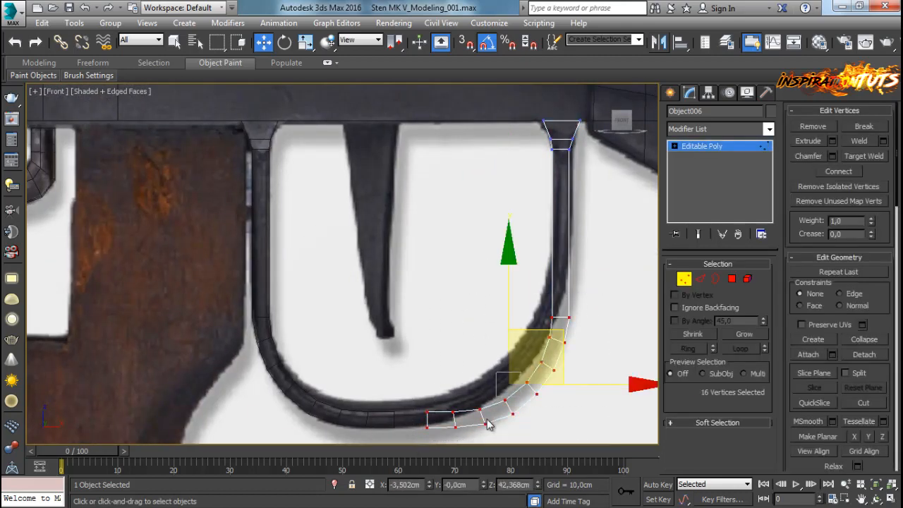
left_click_drag(586, 385, 541, 381)
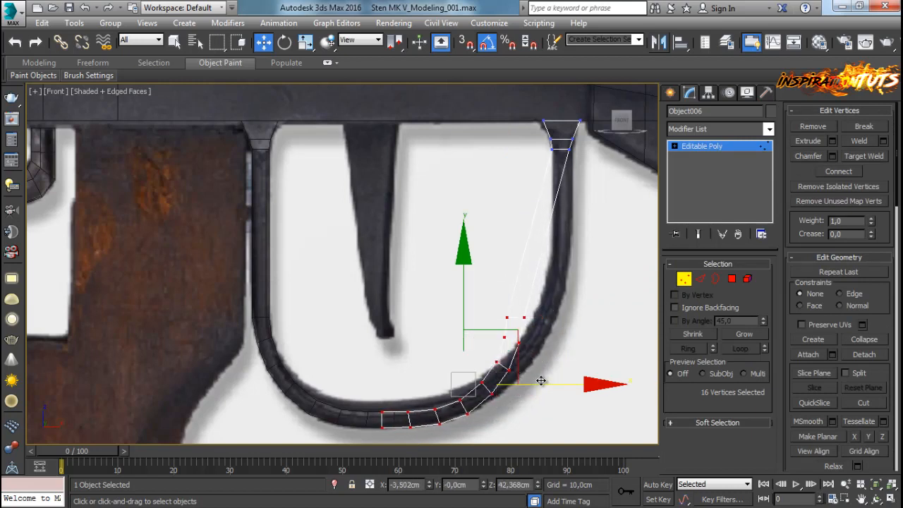
Step: Move the vertex pairs along the guard's front bend forward one by one to follow the photographed curve
left_click_drag(591, 329, 493, 302)
left_click_drag(592, 316, 619, 316)
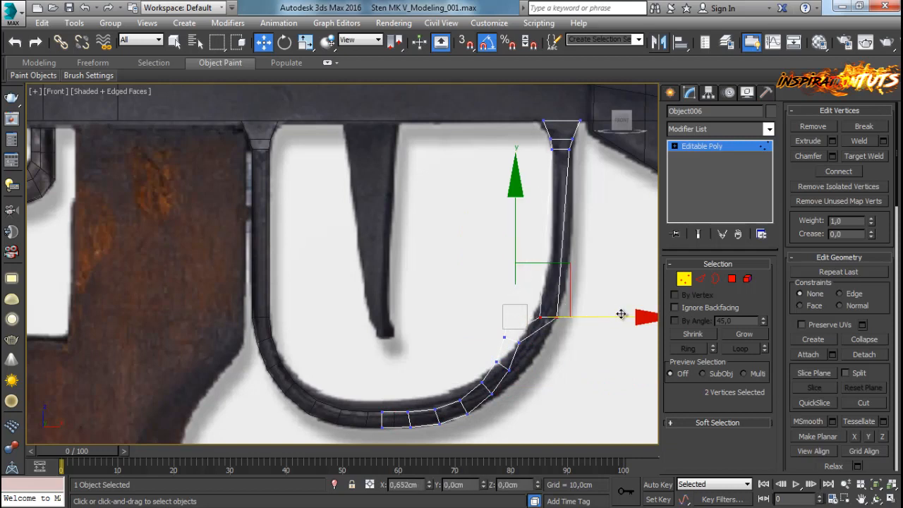
scroll(571, 330, "up", 3)
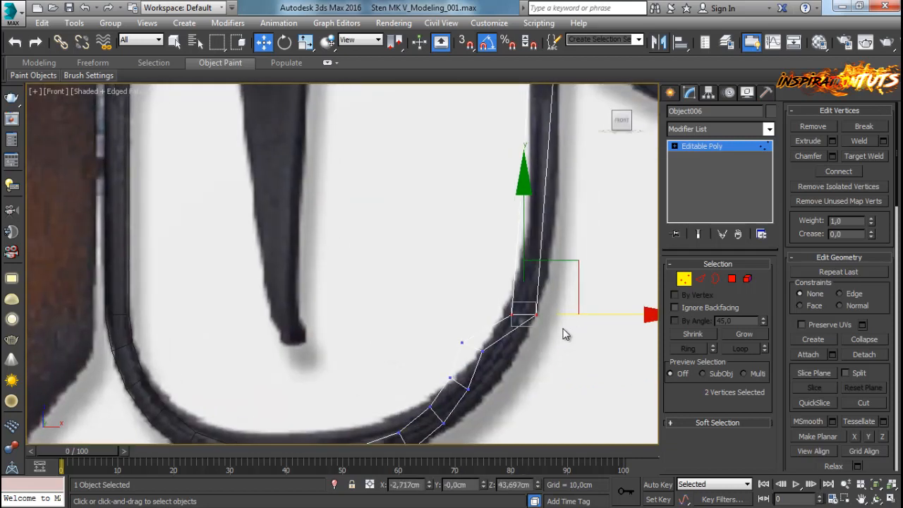
left_click_drag(445, 374, 446, 374)
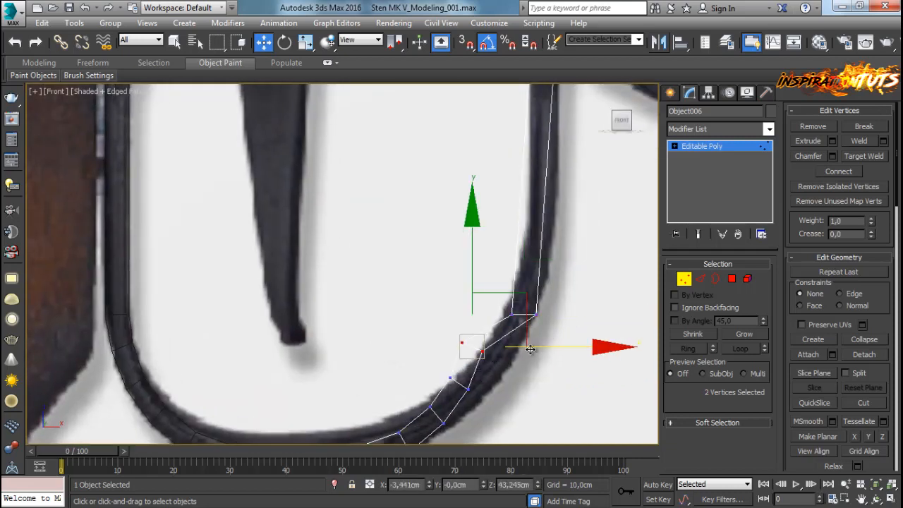
left_click_drag(566, 354, 493, 435)
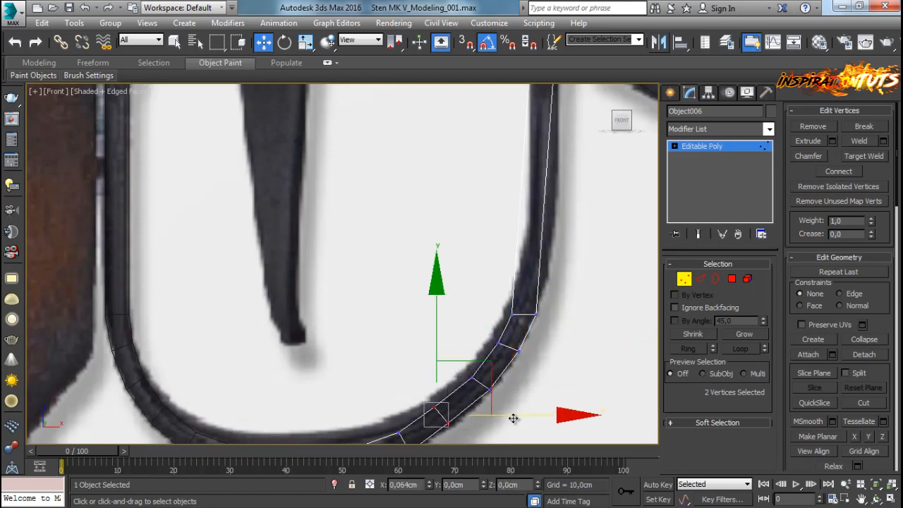
Step: Shift the vertex pairs along the front strip's bottom curve forward so its end meets the rear half
middle_click_drag(441, 428, 476, 318)
left_click_drag(432, 316, 433, 319)
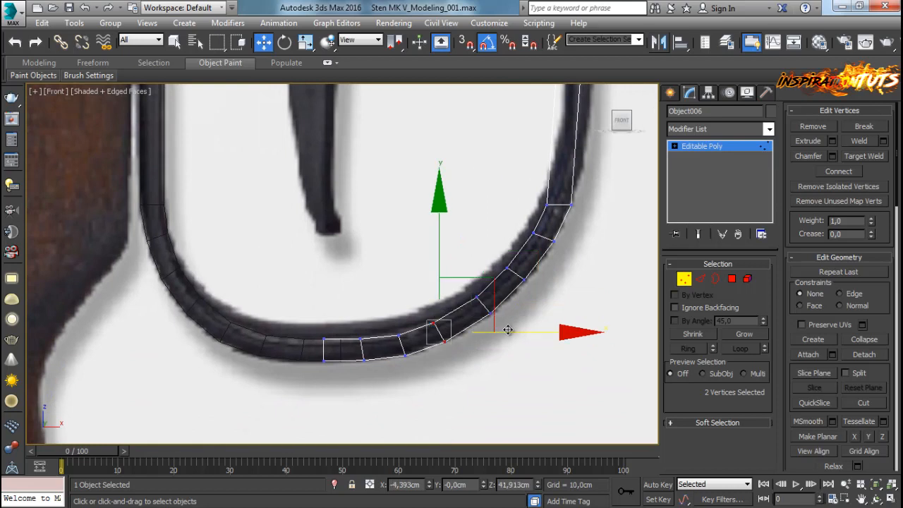
left_click(375, 331)
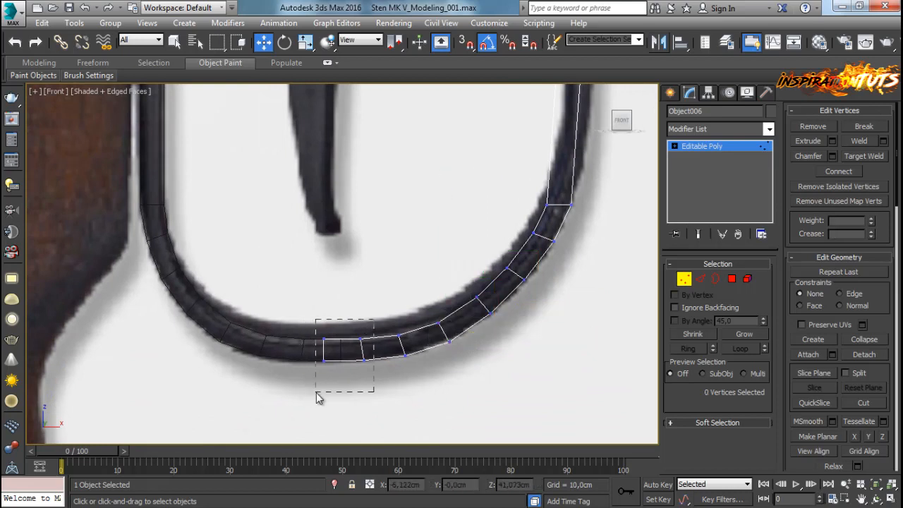
left_click_drag(317, 397, 317, 395)
left_click_drag(436, 352, 437, 355)
left_click_drag(428, 387, 395, 325)
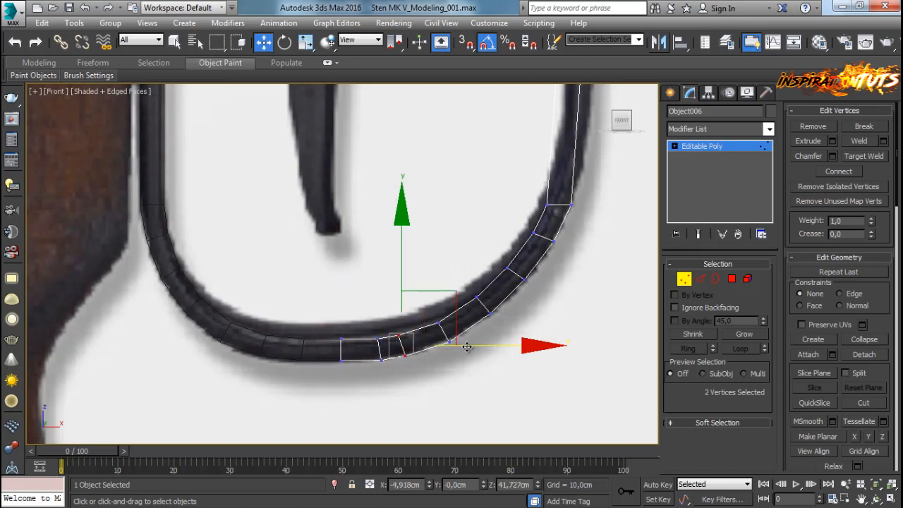
left_click_drag(456, 301, 489, 289)
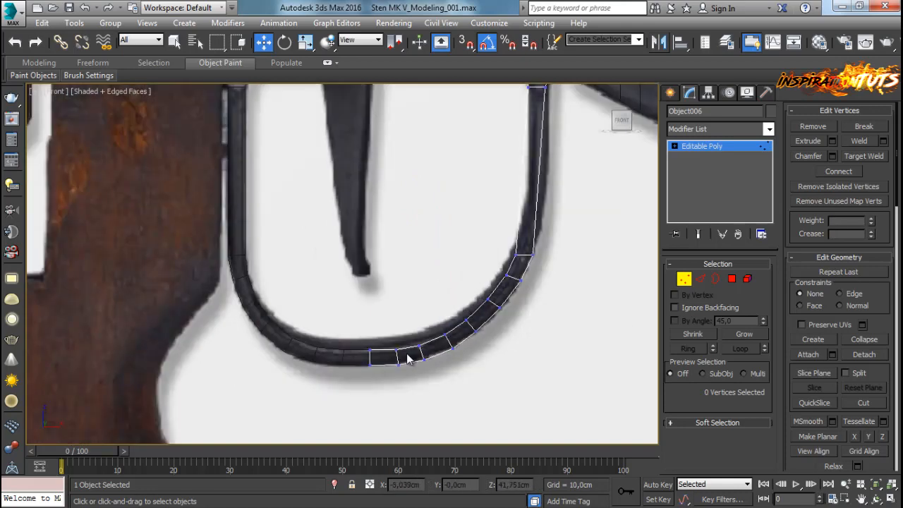
Step: Align the front strip's end vertex pair vertically with the end of the rear half
scroll(388, 341, "up", 5)
middle_click_drag(387, 341, 422, 262)
left_click_drag(422, 262, 355, 359)
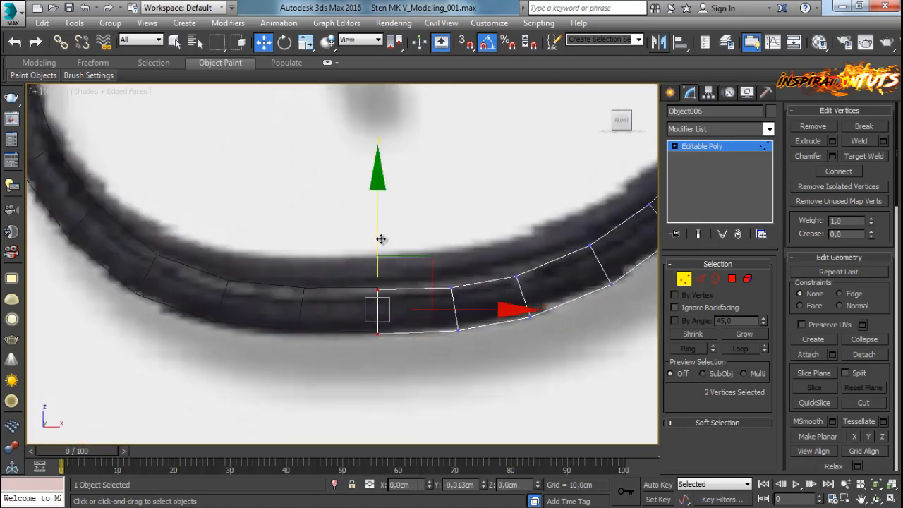
left_click(683, 281)
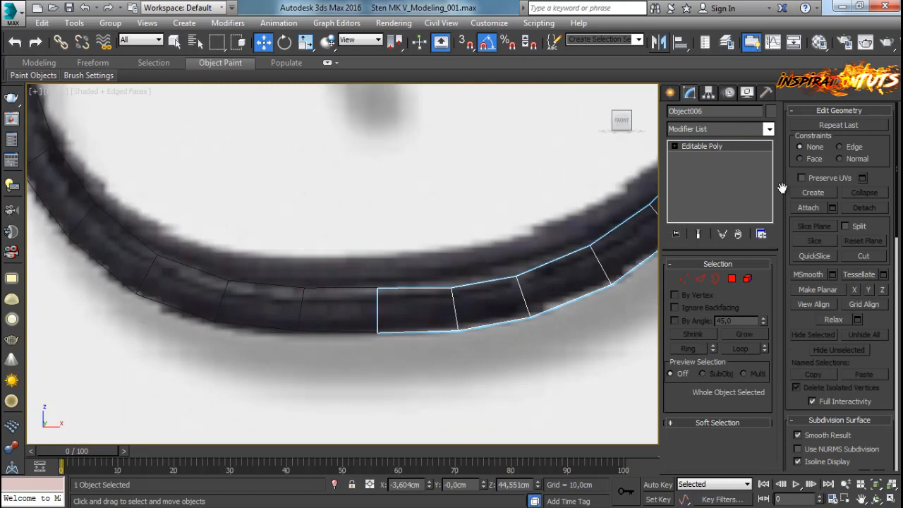
Step: Attach the rear trigger guard half to the front half, working in wireframe display
scroll(334, 296, "up", 3)
scroll(334, 292, "down", 3)
key("F3")
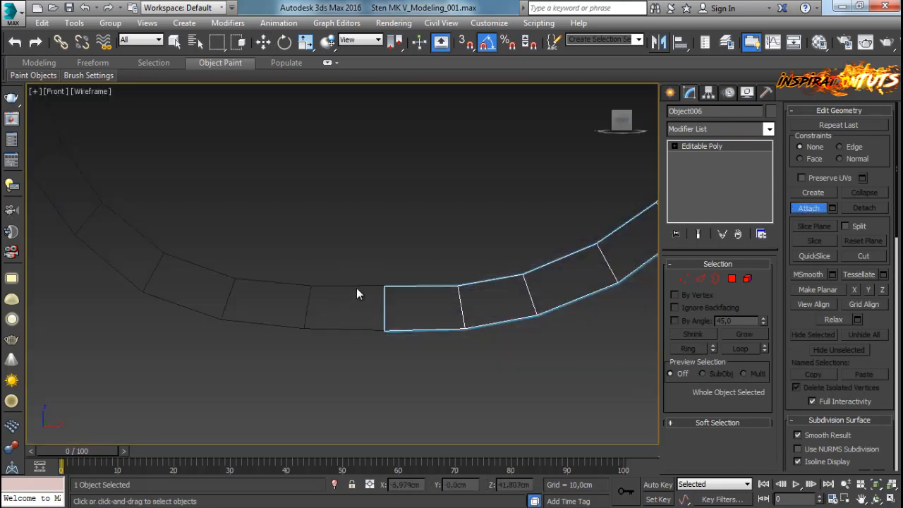
key("w")
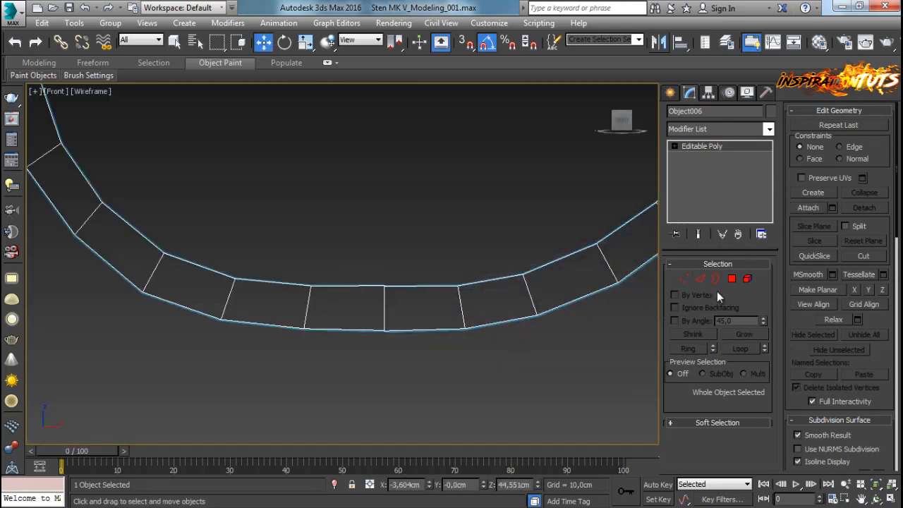
Step: Weld the upper and lower vertex pairs at the seam between the guard halves with a 0,1 cm threshold
left_click(686, 279)
left_click_drag(396, 280, 376, 311)
left_click(881, 141)
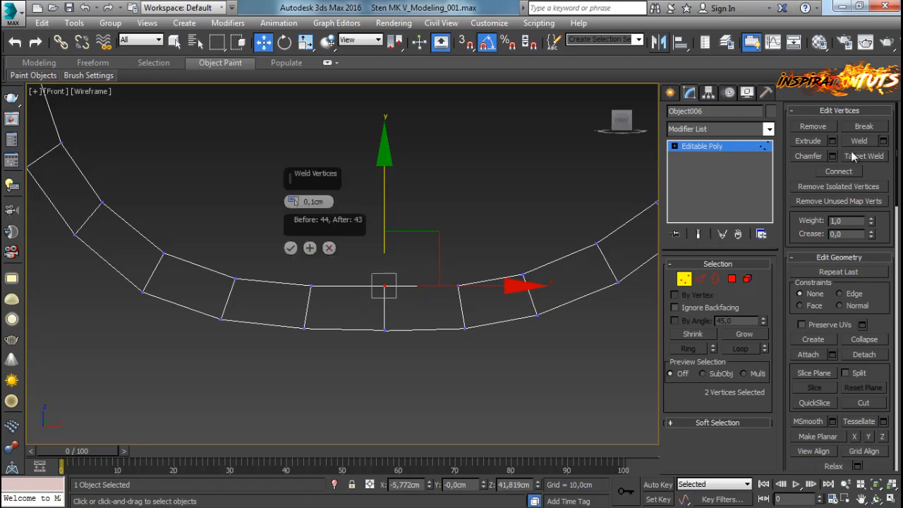
left_click(291, 247)
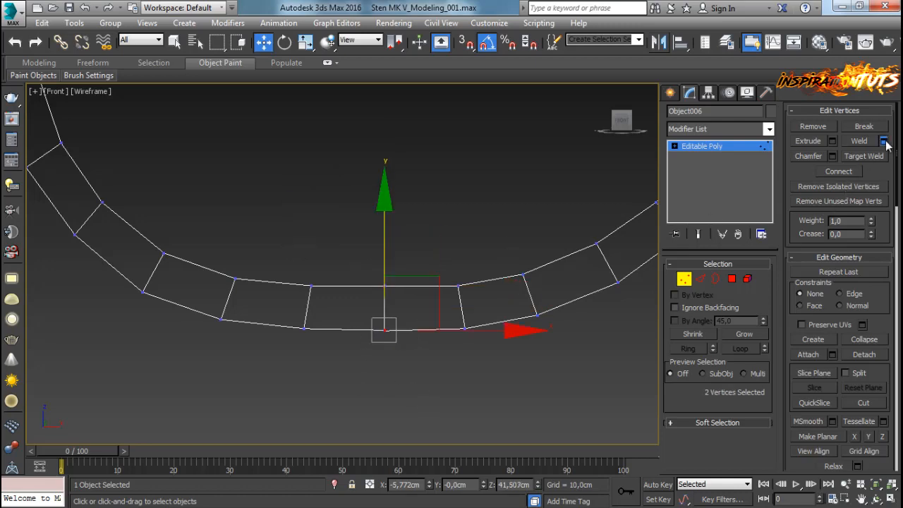
left_click(883, 141)
left_click(289, 247)
left_click(684, 279)
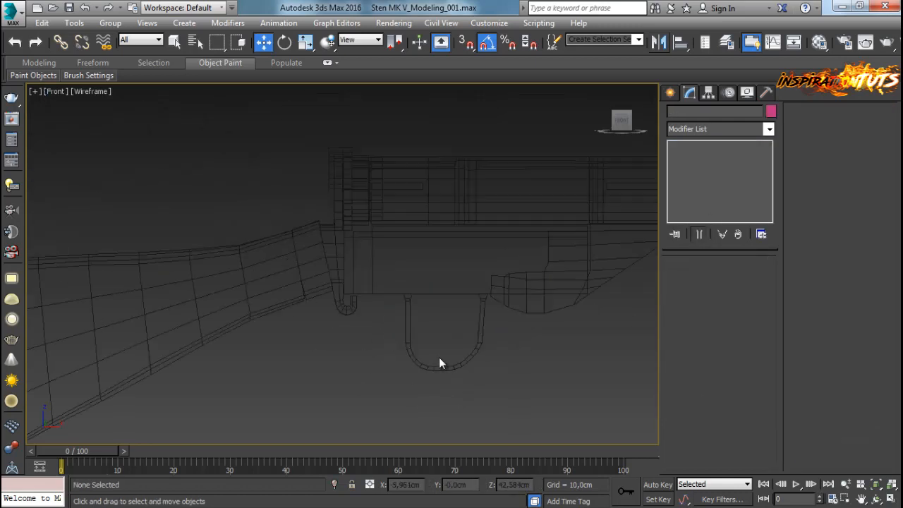
Step: Select the joined trigger guard and display the scene in a shaded perspective view
scroll(439, 357, "up", 2)
scroll(458, 348, "down", 5)
scroll(462, 354, "up", 8)
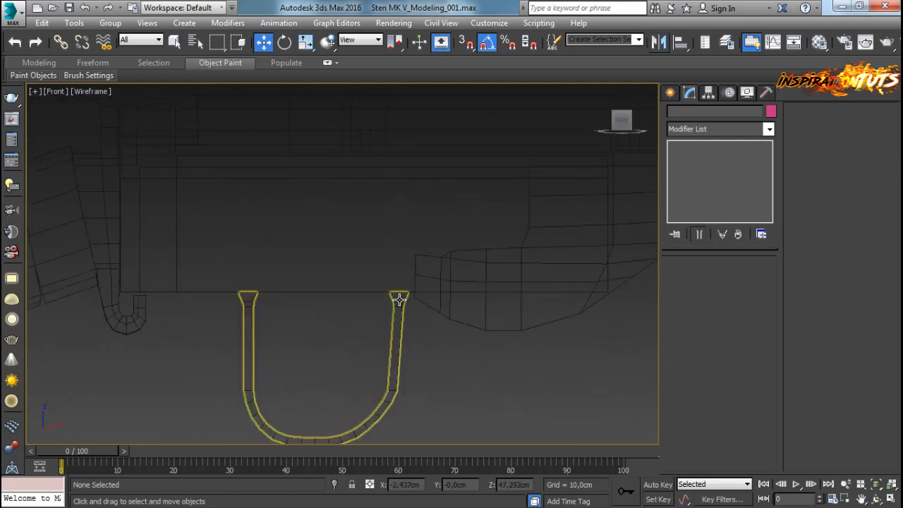
left_click(399, 299)
key("p")
scroll(395, 375, "down", 3)
key("F3")
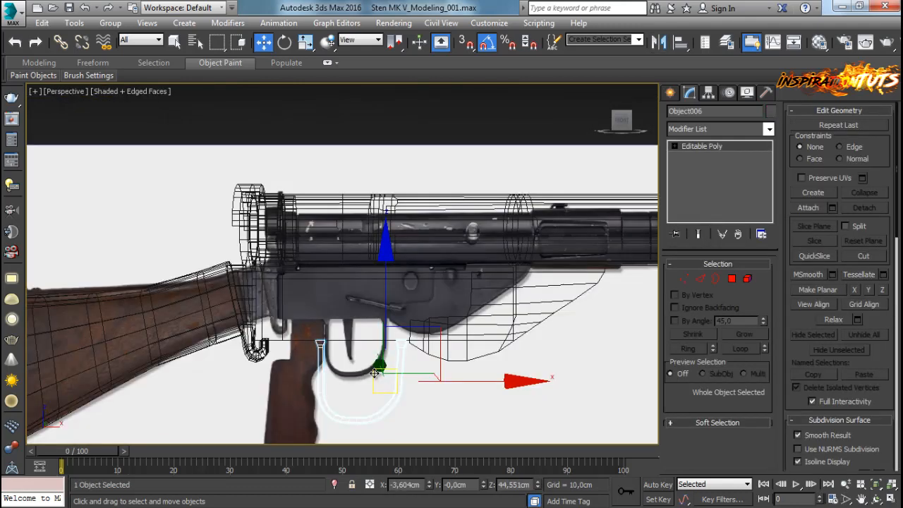
Step: Raise the opacity of the 19 - Default material so the gun parts display as solid
middle_click_drag(375, 372, 413, 388, "alt")
key("m")
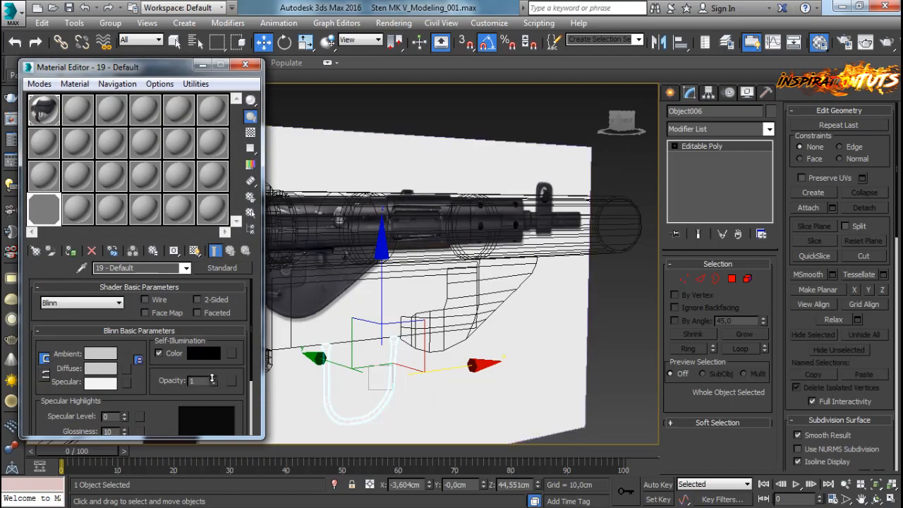
key("m")
middle_click_drag(482, 287, 379, 299, "alt")
Step: Add a Shell modifier to the rectangular receiver housing below the barrel tube
left_click(379, 299)
left_click(769, 129)
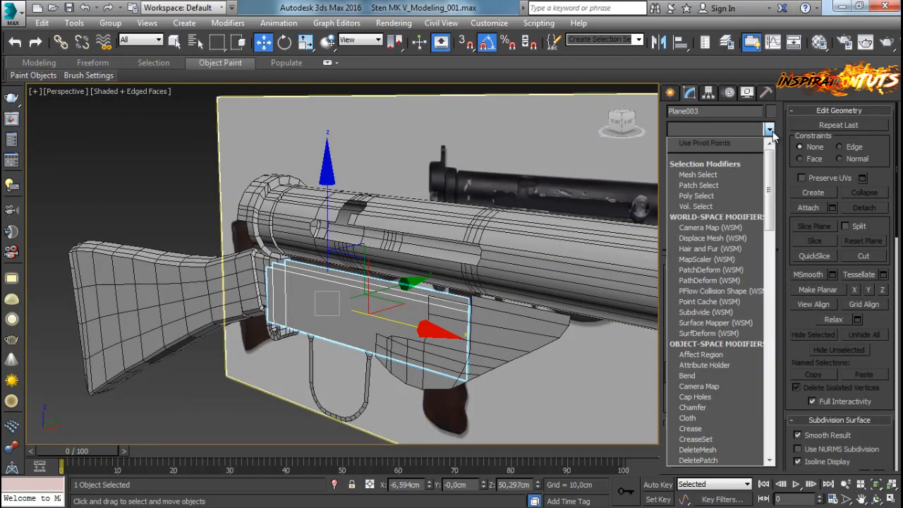
key("s")
key("s")
key("s")
key("s")
key("Return")
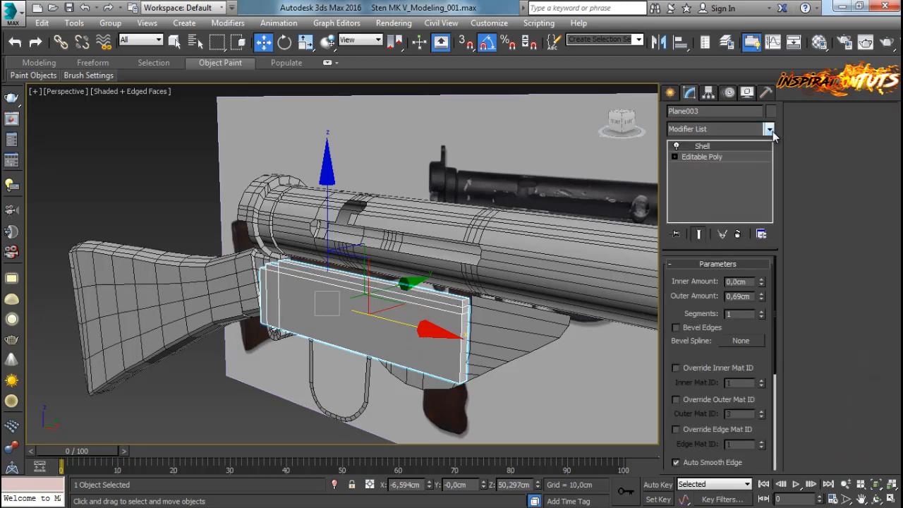
Step: Set the housing's Shell outer amount to 0,0 cm and its inner amount to about 3,06 cm
right_click(762, 293)
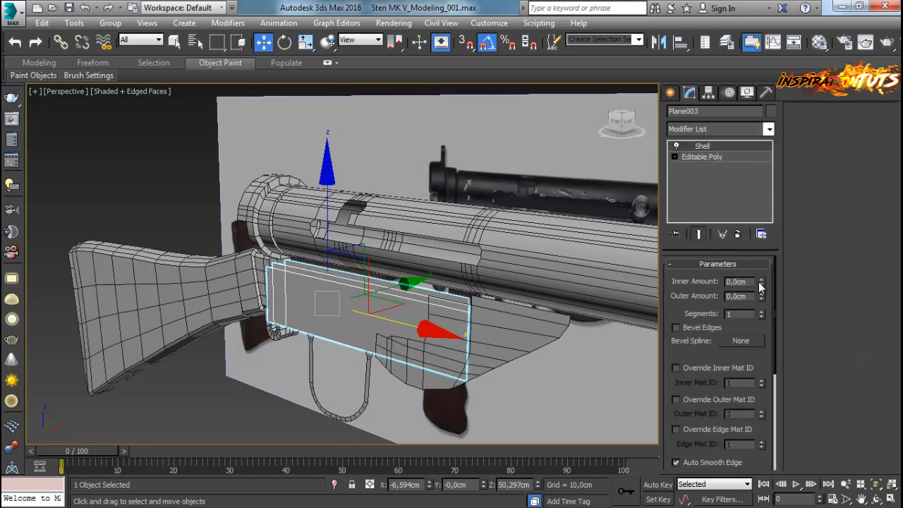
left_click_drag(763, 218, 762, 208)
middle_click_drag(536, 232, 671, 221, "alt")
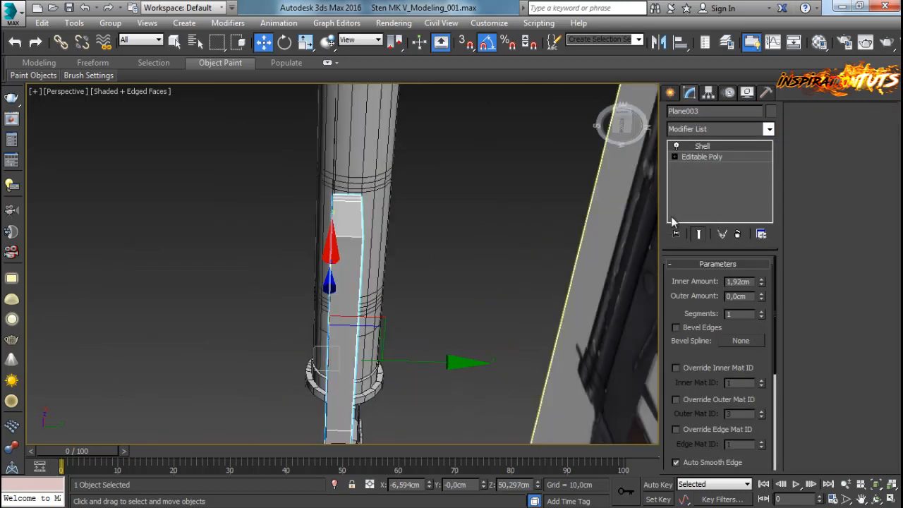
left_click_drag(760, 282, 768, 196)
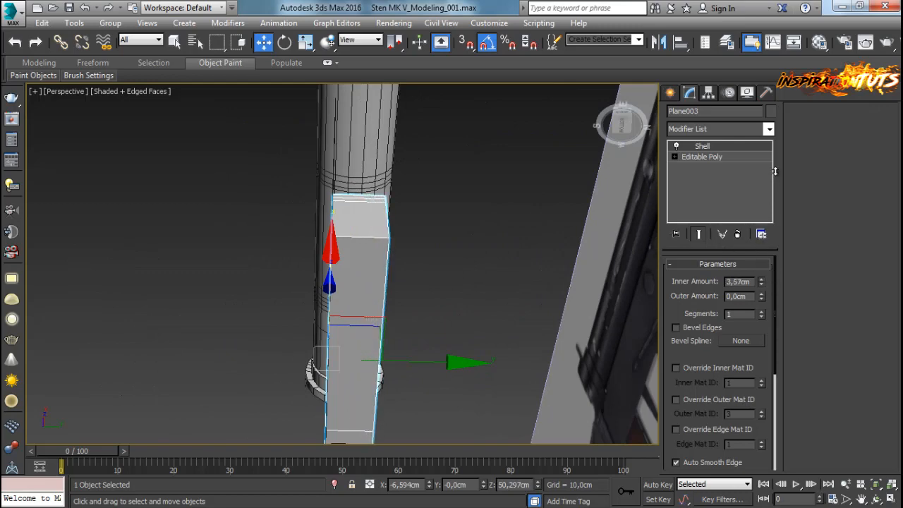
middle_click_drag(487, 201, 434, 205, "alt")
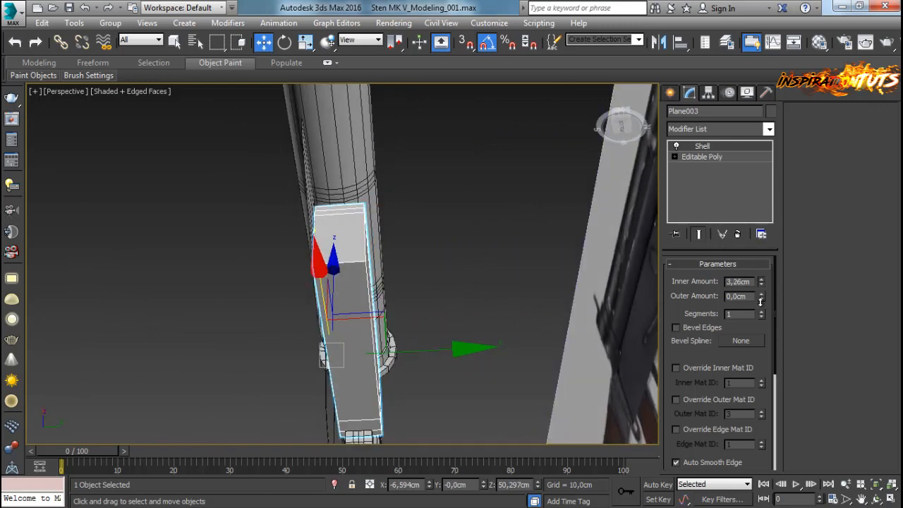
left_click_drag(753, 321, 754, 325)
Step: Copy the housing's Shell modifier and paste it onto the curved plate in front of the trigger guard
middle_click_drag(343, 233, 343, 303, "alt")
middle_click_drag(493, 233, 486, 321, "alt")
key("ctrl+d")
left_click(508, 245)
right_click(677, 147)
left_click(428, 246)
right_click(718, 181)
left_click(734, 189)
left_click(499, 312)
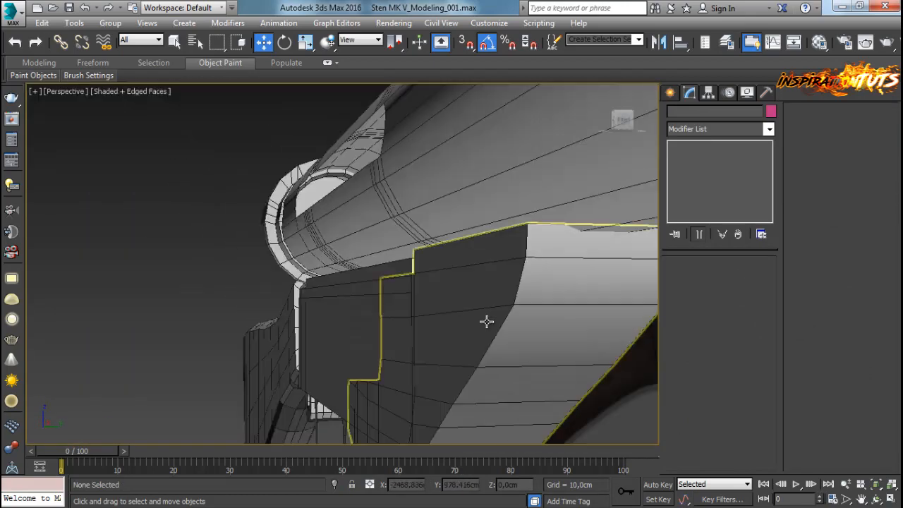
Step: Offset the curved front plate slightly on the Y axis and set its Shell inner amount to 3,31 cm
left_click(487, 321)
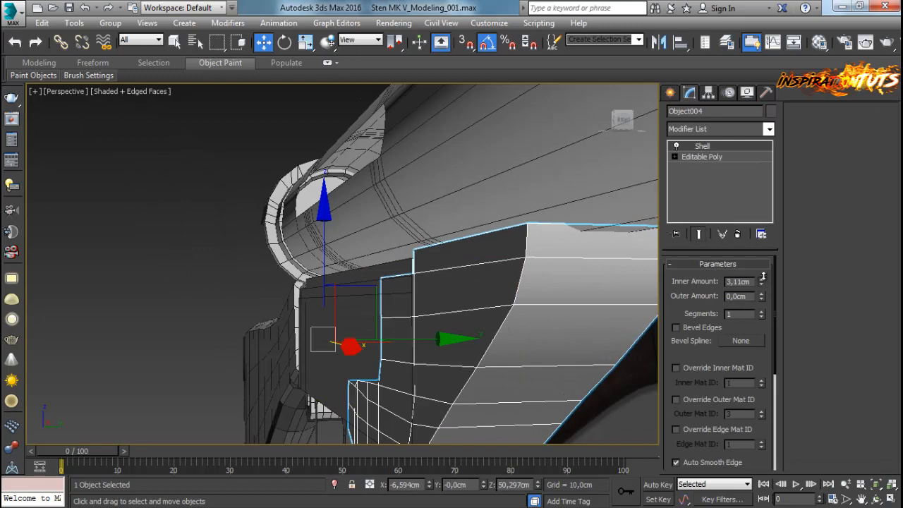
middle_click_drag(431, 339, 592, 349, "alt")
key("shift+z")
key("shift+z")
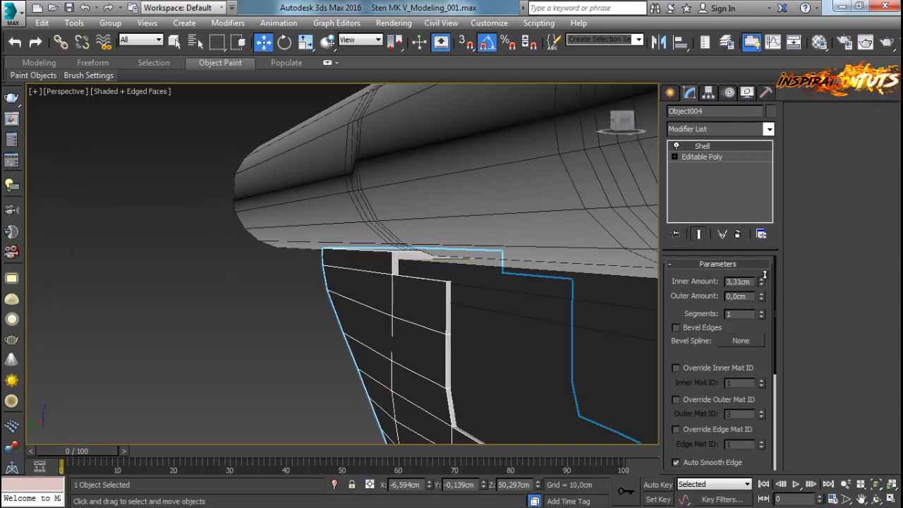
key("shift+z")
key("shift+z")
key("shift+z")
key("shift+z")
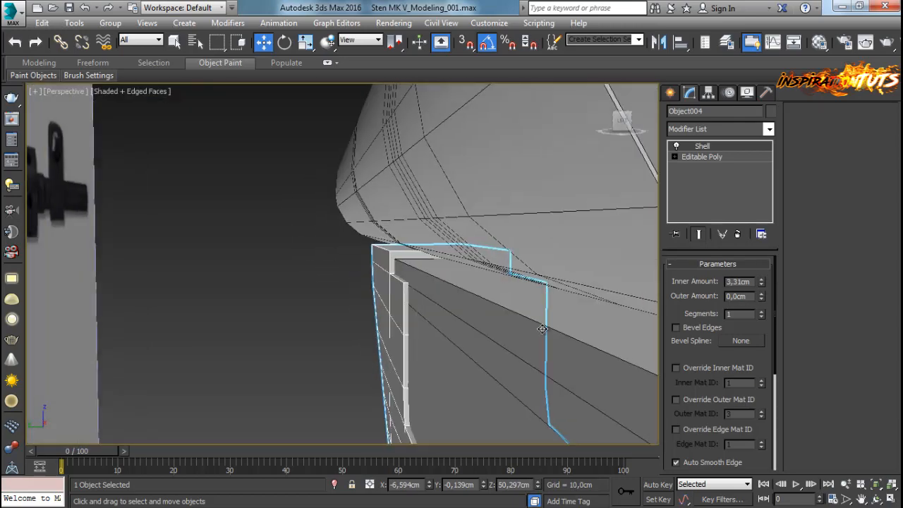
Step: Examine the fit of the thickened housing and front plate from several angles, then select the housing
scroll(542, 329, "down", 5)
middle_click_drag(505, 410, 558, 348, "alt")
left_click(626, 377)
middle_click_drag(626, 377, 501, 384, "alt")
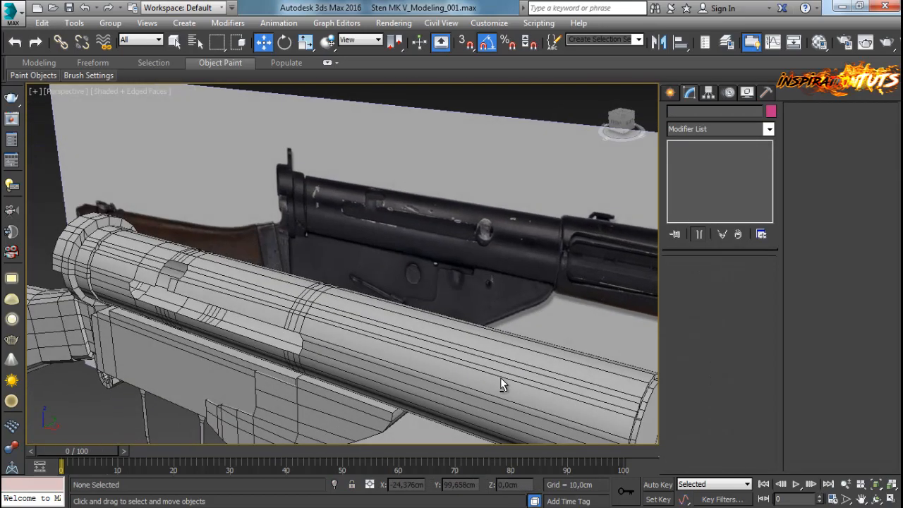
key("shift+z")
key("shift+z")
key("shift+z")
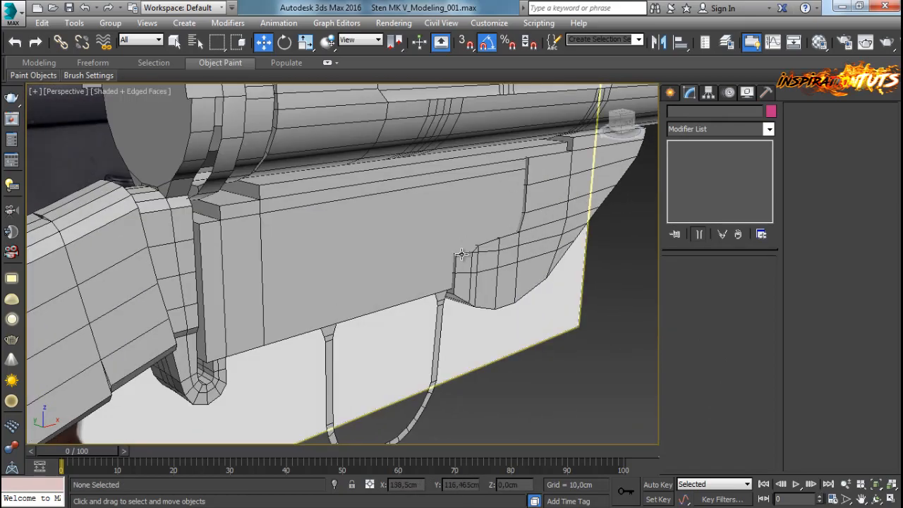
key("shift+z")
key("shift+z")
key("shift+z")
key("shift+z")
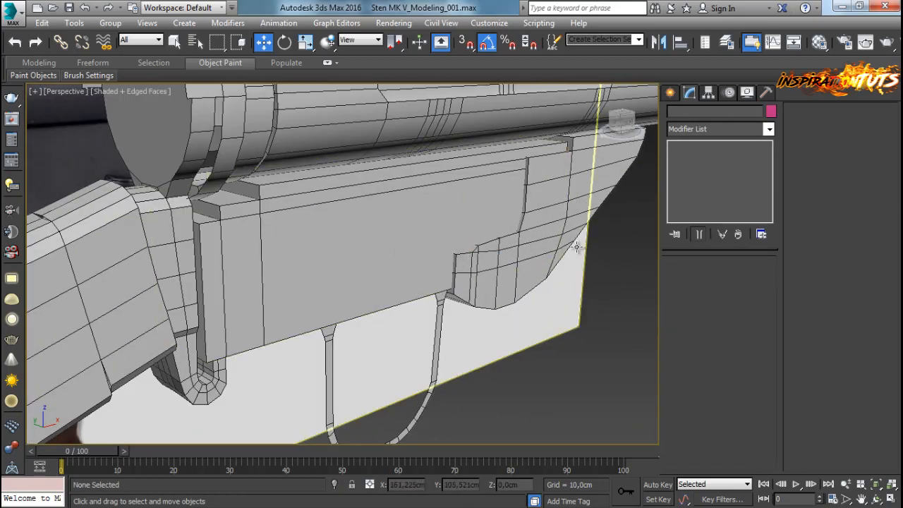
key("shift+z")
key("shift+z")
key("shift+z")
key("shift+z")
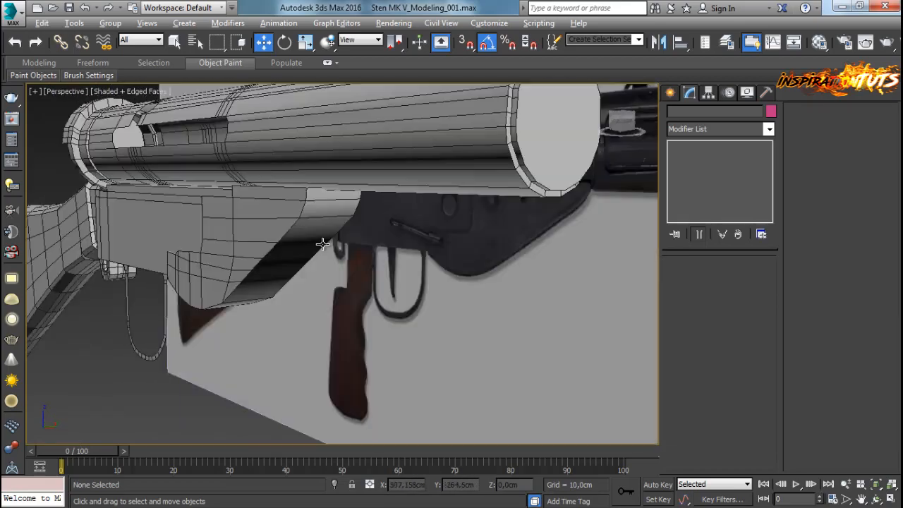
key("shift+z")
key("shift+z")
left_click(341, 282)
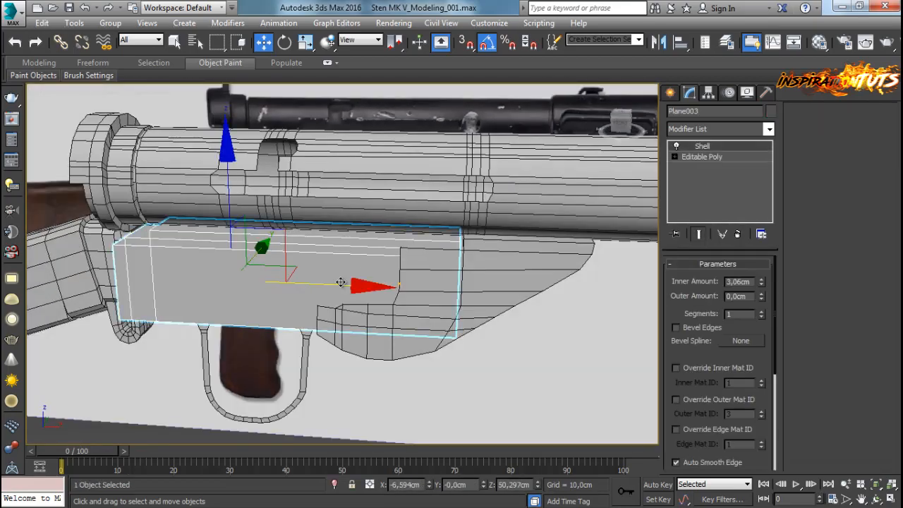
Step: Select the four vertices at the housing's front end in the front view
scroll(415, 264, "up", 5)
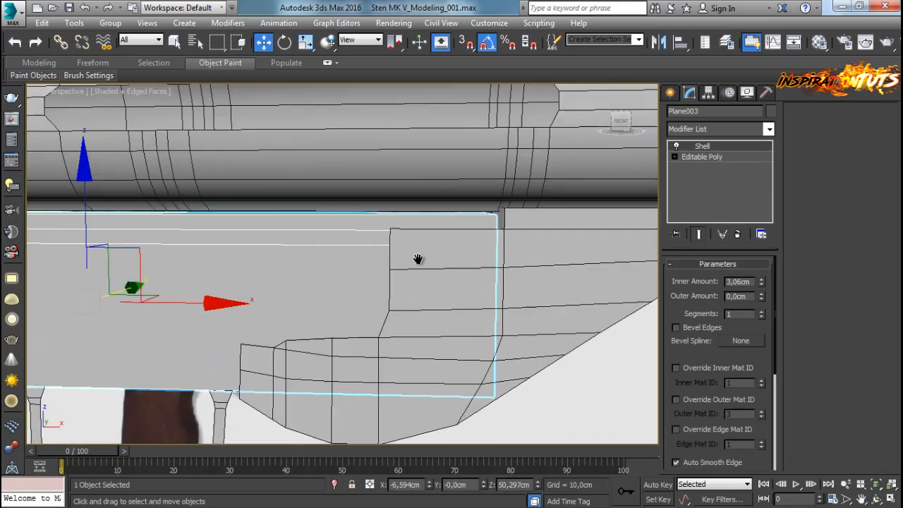
middle_click_drag(451, 257, 439, 256, "alt")
key("f")
middle_click_drag(506, 231, 448, 292)
scroll(449, 293, "up", 2)
middle_click_drag(582, 213, 483, 261)
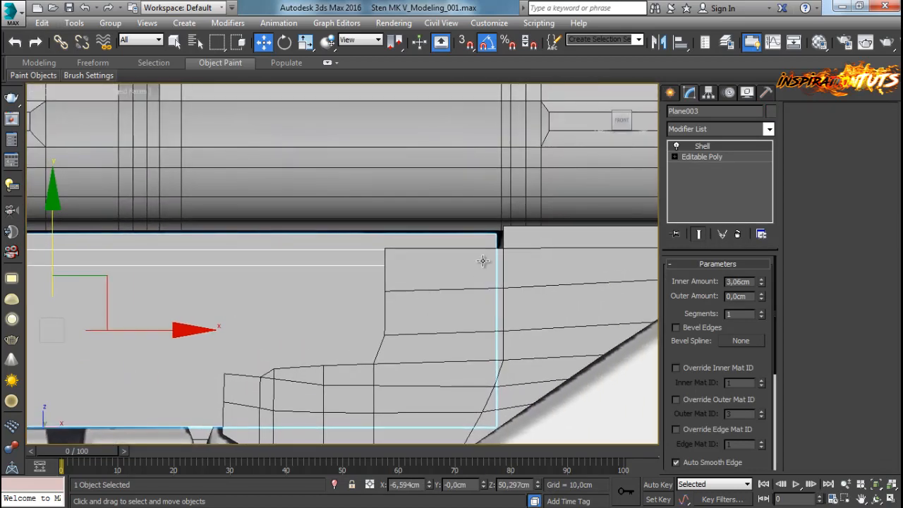
left_click(702, 156)
scroll(494, 215, "down", 3)
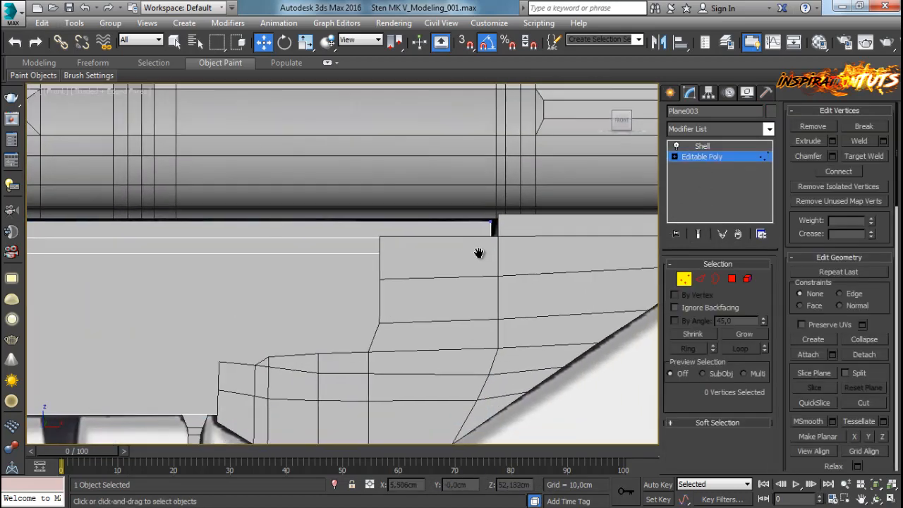
left_click_drag(454, 414, 454, 414)
scroll(482, 363, "up", 3)
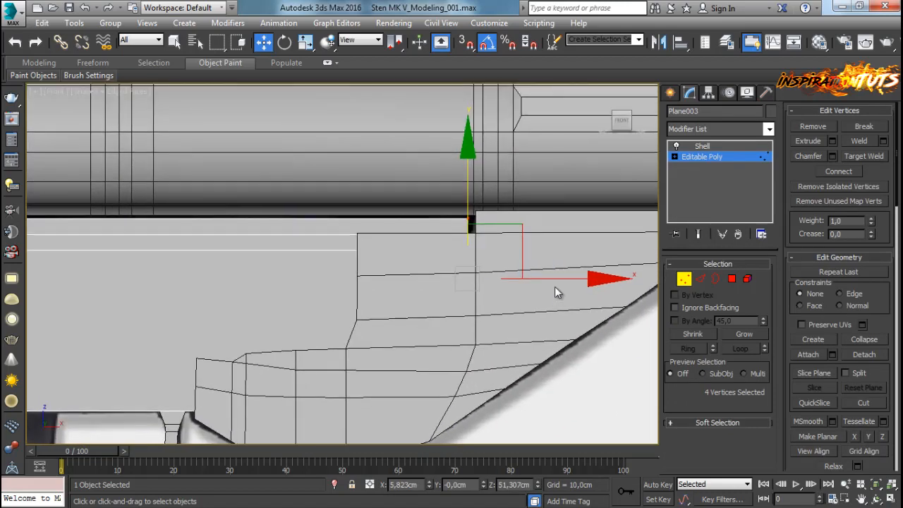
Step: Set the material's opacity to 0 and align the housing's front vertices on X with the edge in the reference photo
key("m")
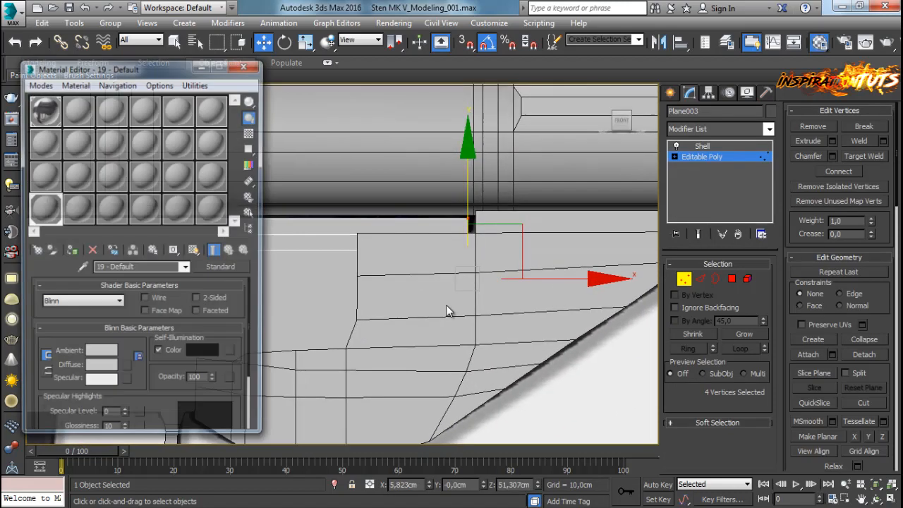
right_click(213, 381)
middle_click_drag(403, 276, 388, 313)
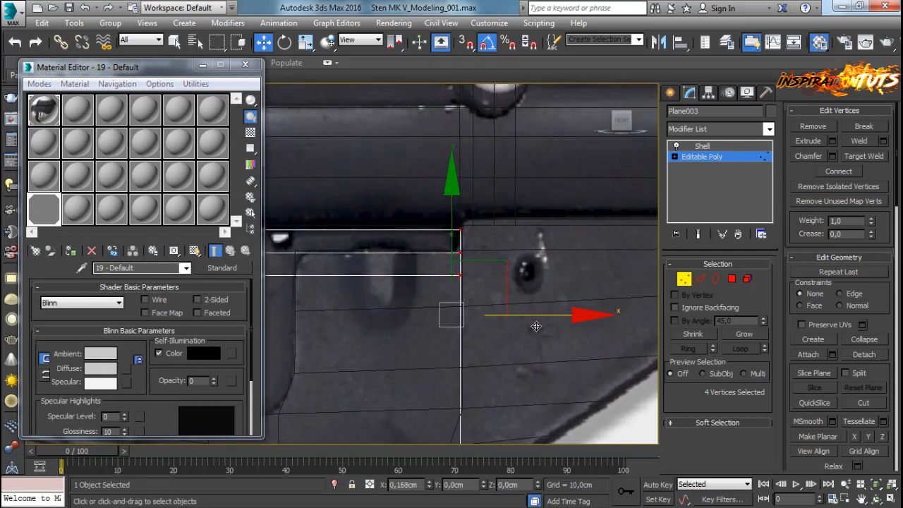
scroll(530, 327, "down", 2)
middle_click_drag(419, 346, 461, 294)
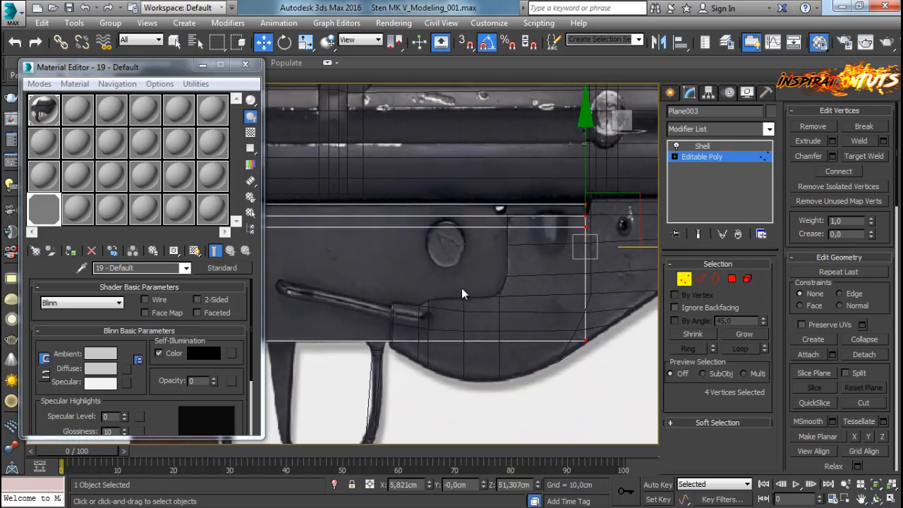
left_click(684, 281)
Step: Restore the material's opacity to 100, return to the perspective view and deselect the housing
key("p")
middle_click_drag(487, 306, 243, 355, "alt")
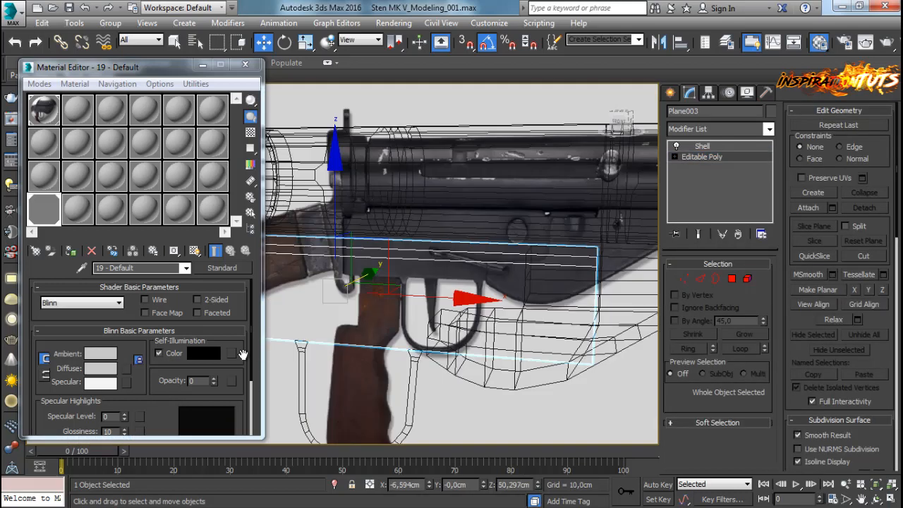
left_click_drag(214, 379, 227, 229)
left_click(244, 65)
scroll(379, 263, "down", 5)
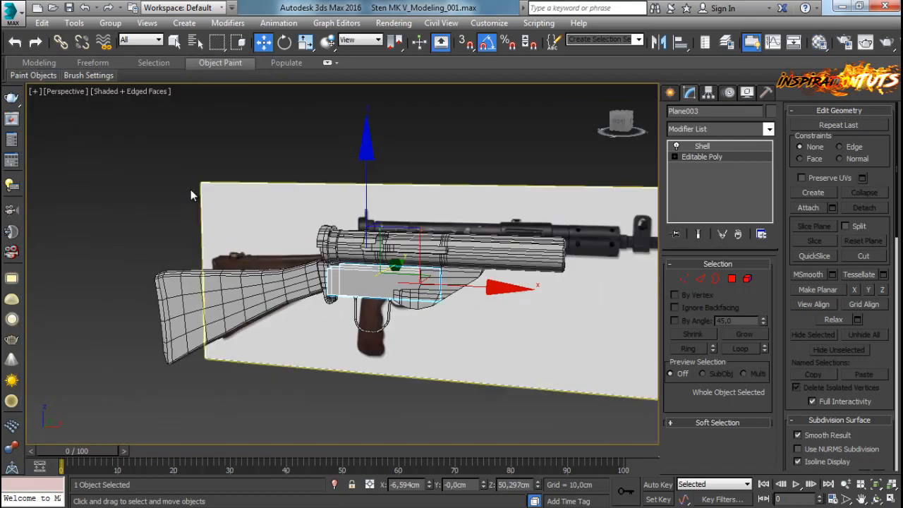
left_click(189, 198)
Step: Add a Shell modifier to the trigger guard
scroll(251, 306, "up", 5)
middle_click_drag(564, 314, 389, 313, "alt")
middle_click_drag(351, 342, 278, 358, "alt")
left_click(279, 358)
scroll(286, 361, "up", 5)
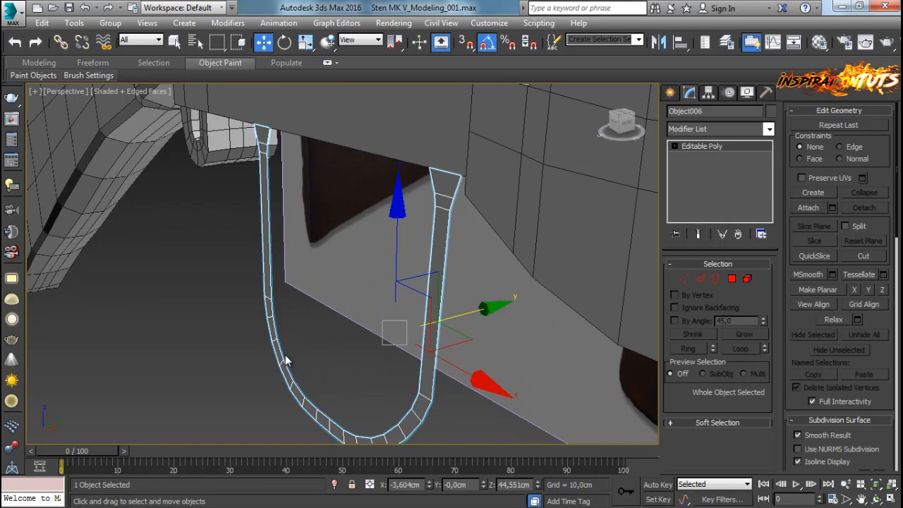
left_click(769, 134)
key("s")
key("s")
key("s")
key("s")
key("s")
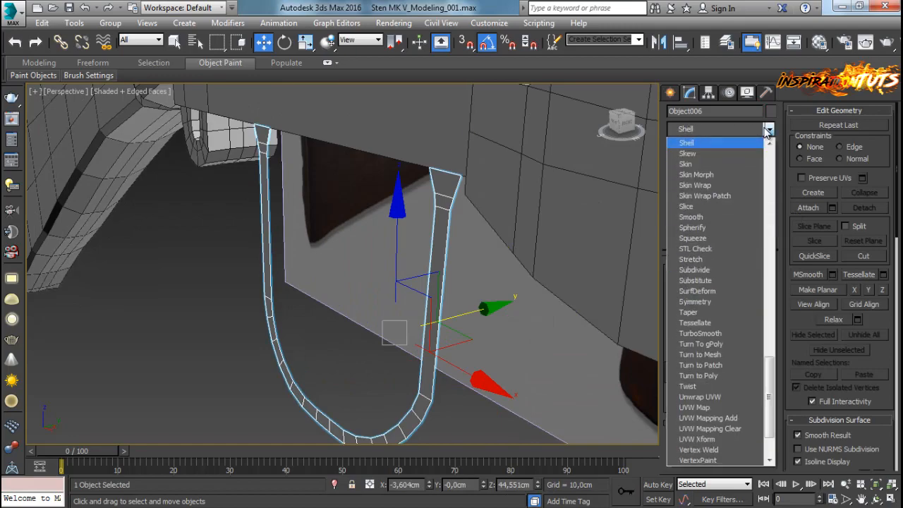
key("Return")
Step: Set the trigger guard's Shell inner amount to about 2,75 cm and shift the guard slightly on Y beneath the housing
middle_click_drag(519, 173, 422, 198, "alt")
scroll(422, 197, "up", 2)
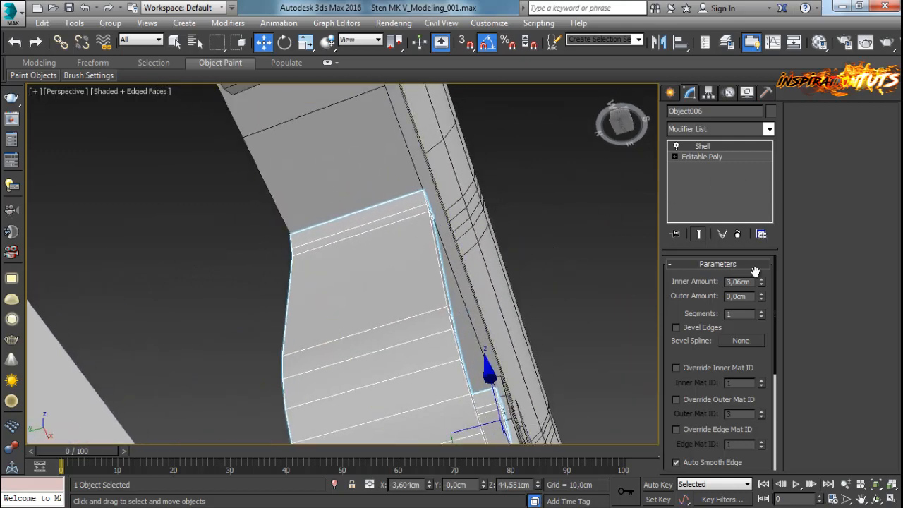
left_click_drag(761, 282, 759, 299)
middle_click_drag(597, 346, 508, 285, "alt")
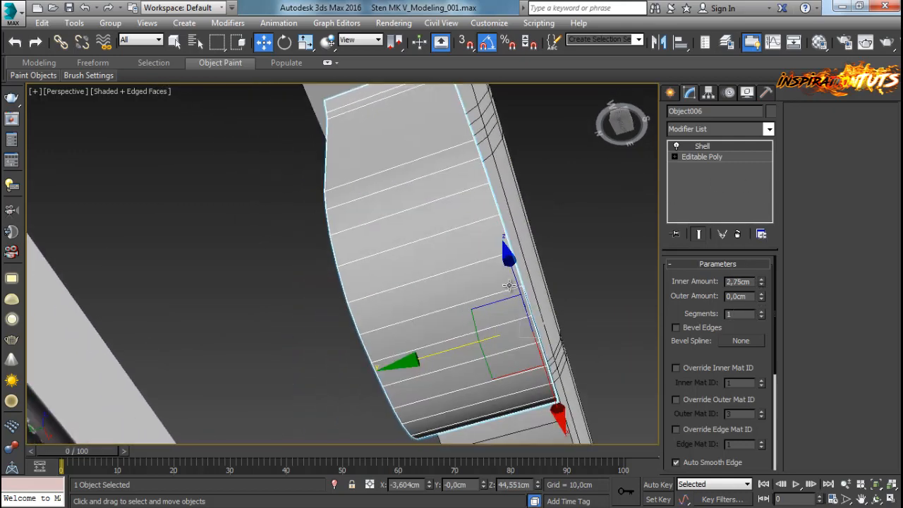
left_click_drag(457, 349, 449, 352)
middle_click_drag(449, 352, 384, 341, "alt")
scroll(306, 383, "down", 2)
left_click(305, 382)
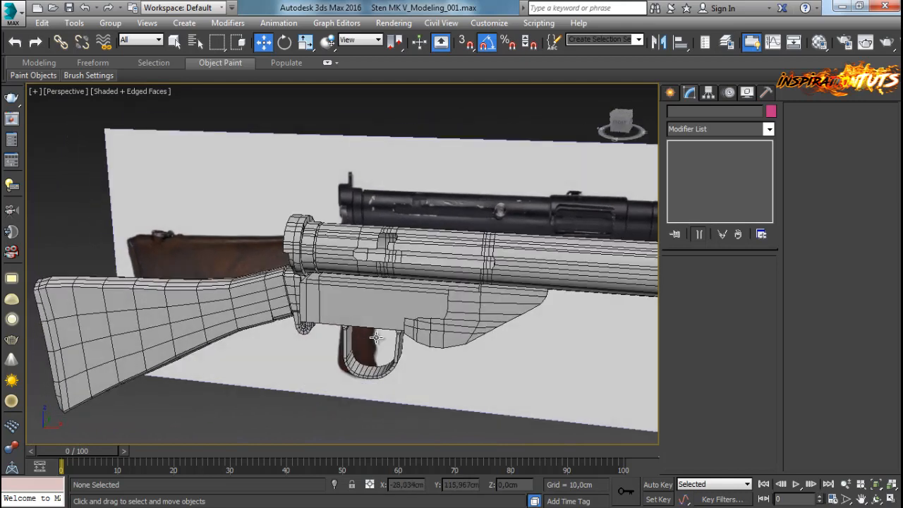
Step: Draw a narrow upright plane over the trigger in the front view and convert it to an Editable Poly
key("f")
middle_click_drag(395, 310, 512, 112)
scroll(614, 184, "up", 3)
left_click(670, 93)
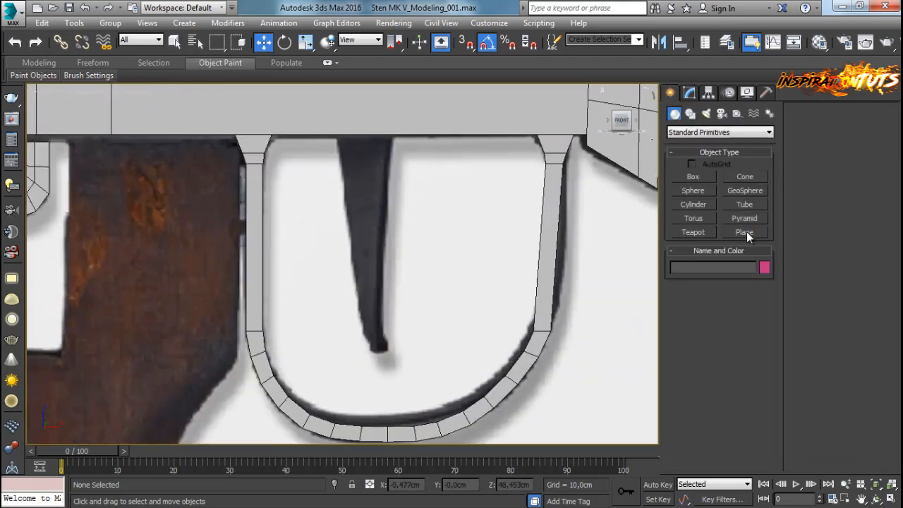
left_click(744, 232)
left_click_drag(350, 160, 384, 251)
right_click(368, 205)
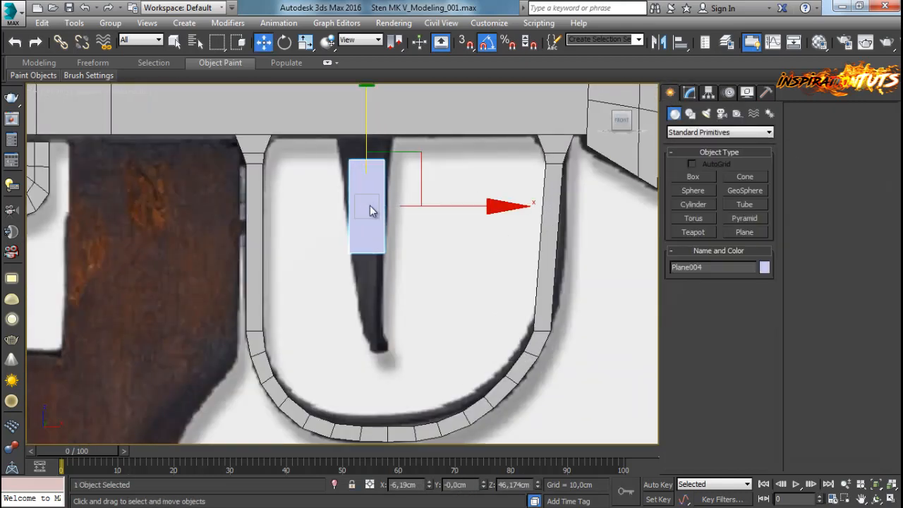
right_click(367, 205)
mouse_move(385, 336)
left_click(353, 347)
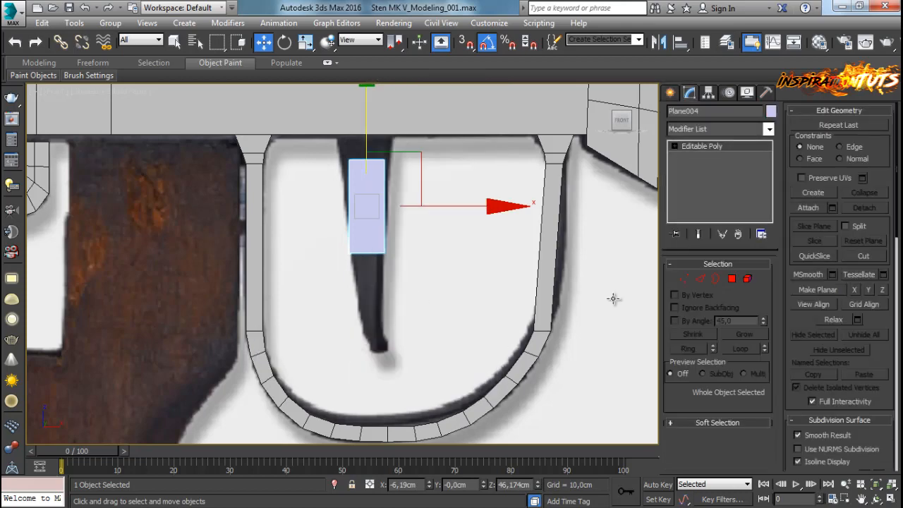
Step: Lower the trigger plane's two bottom vertices along the photo and change the object color to grey
left_click(682, 280)
left_click_drag(426, 231, 343, 280)
left_click_drag(400, 198, 396, 254)
left_click(771, 111)
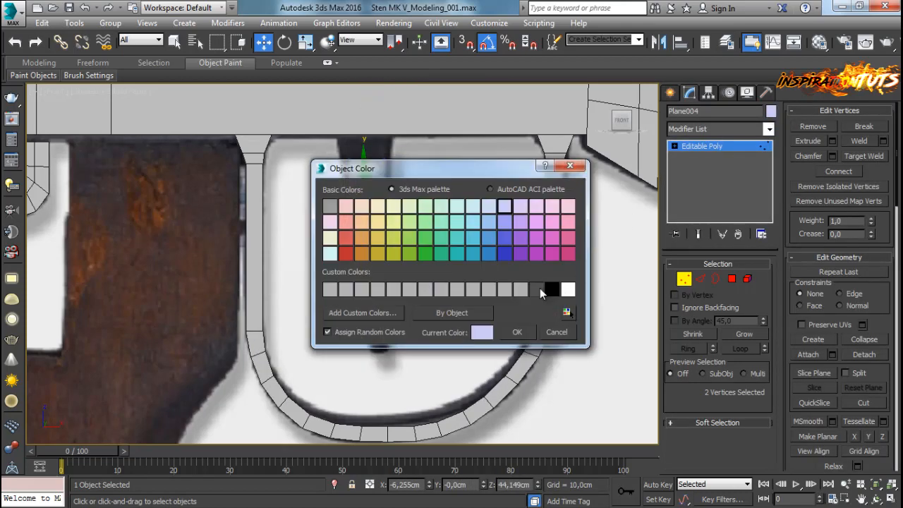
left_click(523, 333)
Step: Shift the plane's lower corner vertices inward to taper it along the trigger's sides
scroll(383, 312, "up", 4)
left_click_drag(399, 255, 381, 253)
left_click(310, 307)
left_click_drag(376, 305, 412, 305)
Step: Raise the trigger plane's two top vertices to the housing's underside and fit them to the trigger's width
middle_click_drag(423, 117, 512, 343)
left_click_drag(510, 216, 393, 262)
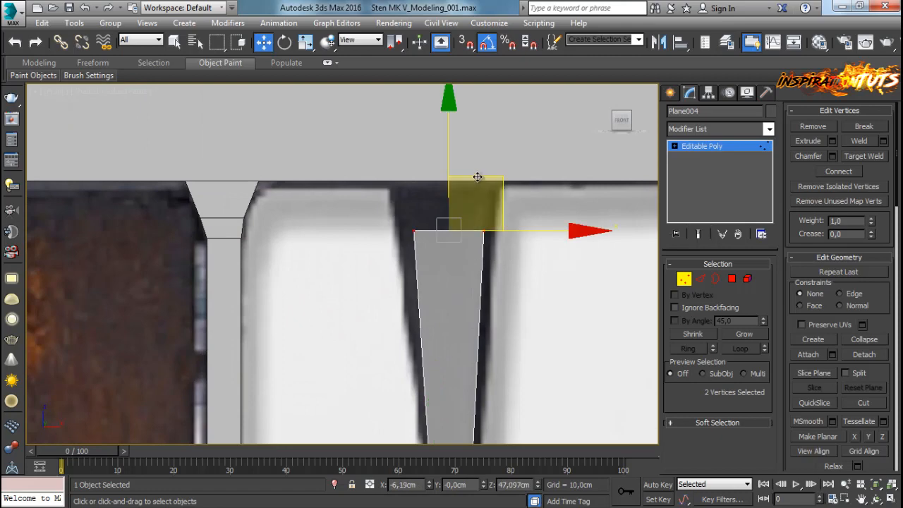
left_click_drag(477, 178, 457, 183)
left_click(422, 182)
scroll(455, 282, "down", 2)
Step: Raise the front vertex of the trigger's bottom edge so that the edge slants
middle_click_drag(455, 416, 399, 252)
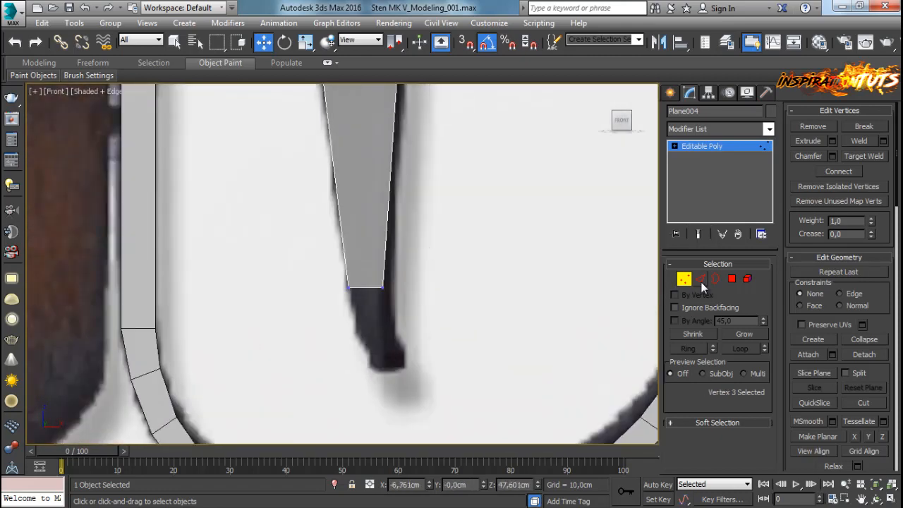
left_click(699, 279)
left_click(367, 287)
left_click(367, 287)
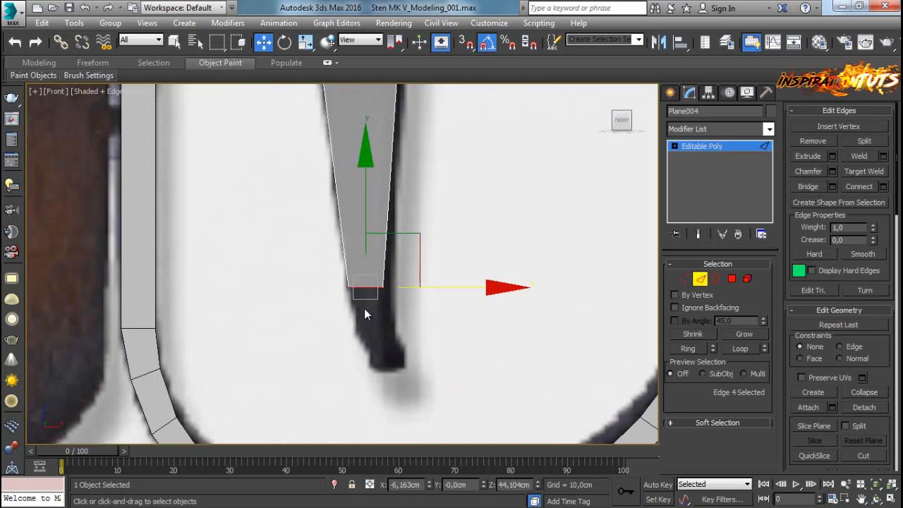
scroll(396, 261, "up", 2)
key("e")
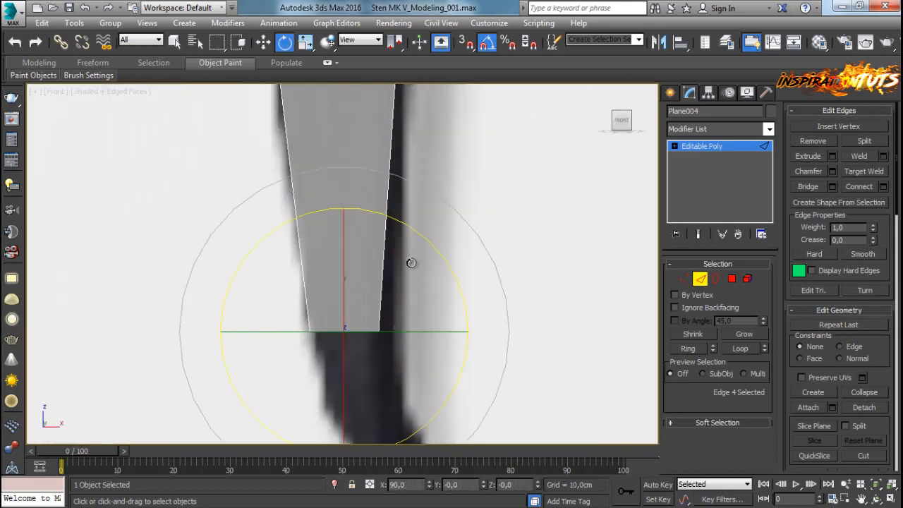
key("1")
left_click_drag(473, 379, 364, 300)
key("w")
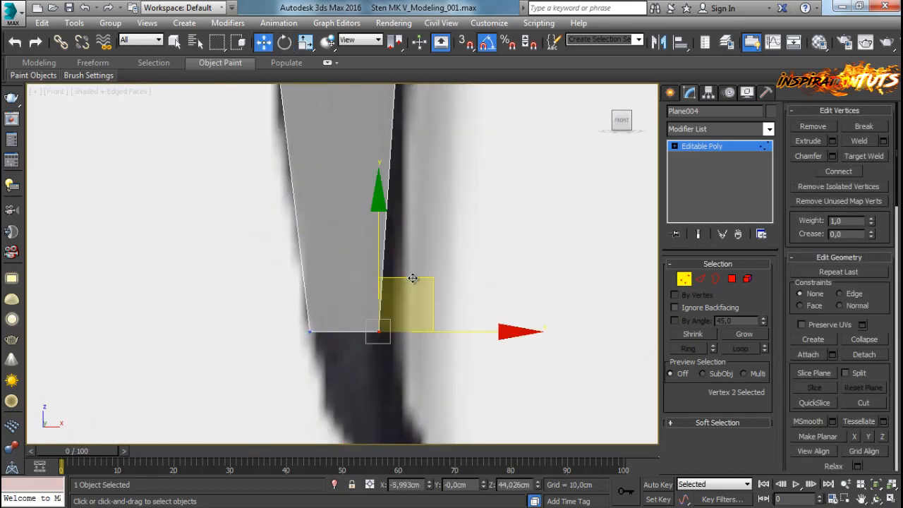
left_click_drag(413, 280, 412, 266)
Step: Extend the trigger's slanted bottom edge downward into a new segment following the photo
middle_click_drag(406, 308, 415, 279)
key("2")
left_click_drag(404, 248, 418, 303, "shift")
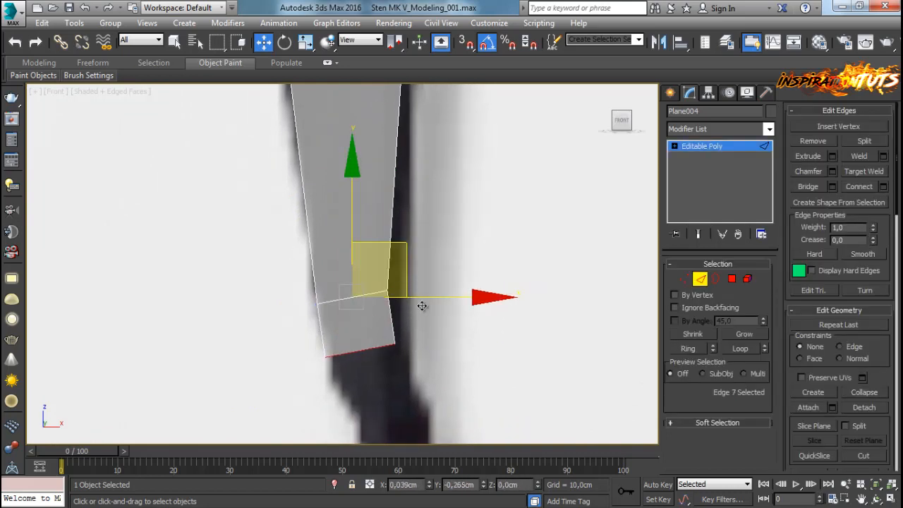
middle_click_drag(414, 316, 398, 197)
left_click_drag(404, 186, 407, 215)
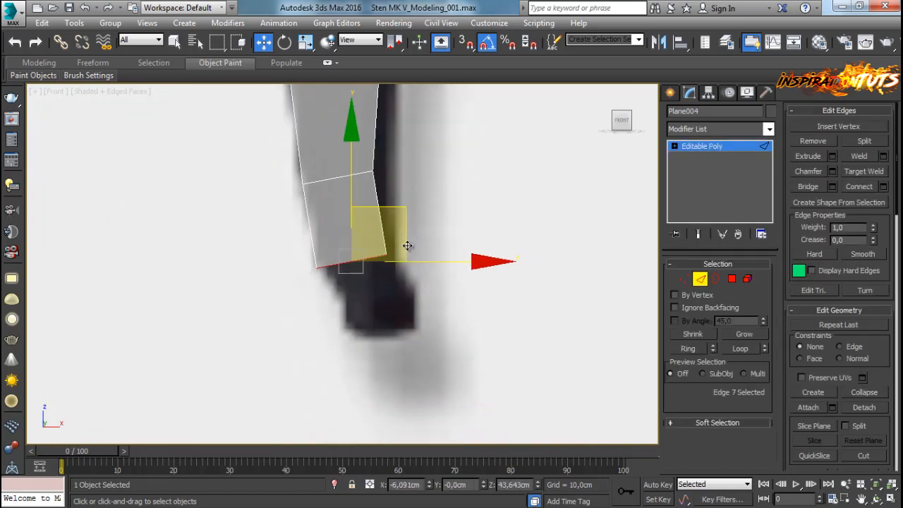
Step: Fit the new segment's two lower vertices to the trigger's outline in the photo
scroll(407, 244, "up", 2)
key("1")
left_click_drag(416, 317, 365, 246)
left_click_drag(428, 205, 398, 175)
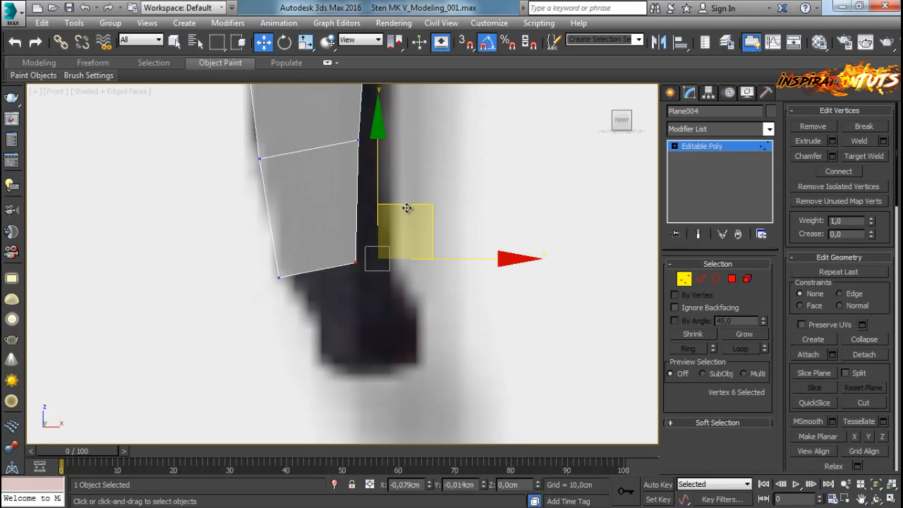
left_click_drag(407, 208, 407, 197)
left_click_drag(273, 307, 300, 261)
left_click_drag(330, 218, 418, 286)
Step: Extend the bottom edge into another segment toward the trigger tip and rotate its end edge to a steeper slant
key("2")
left_click(326, 259)
scroll(409, 306, "up", 5)
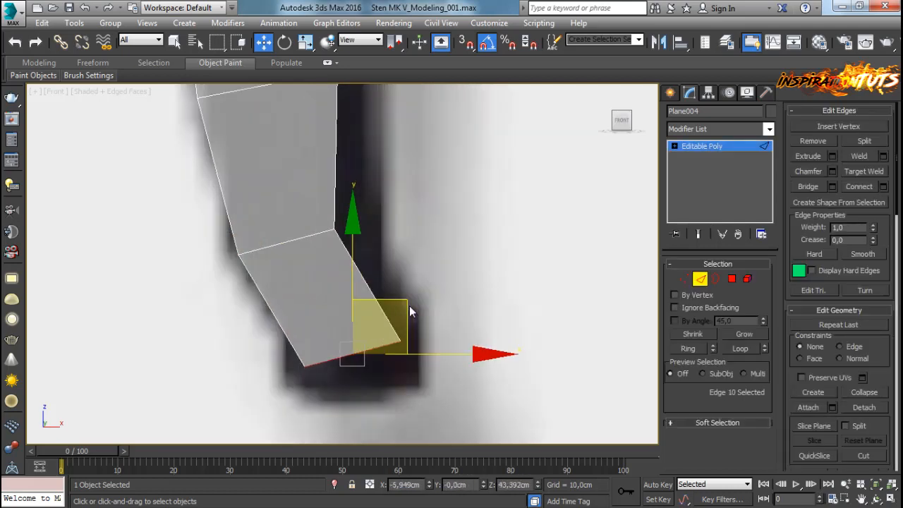
key("2")
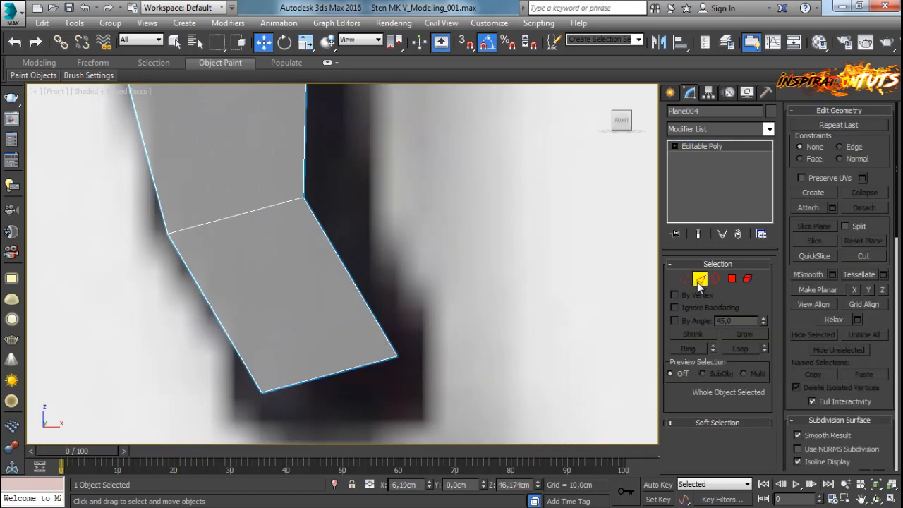
left_click(699, 280)
key("e")
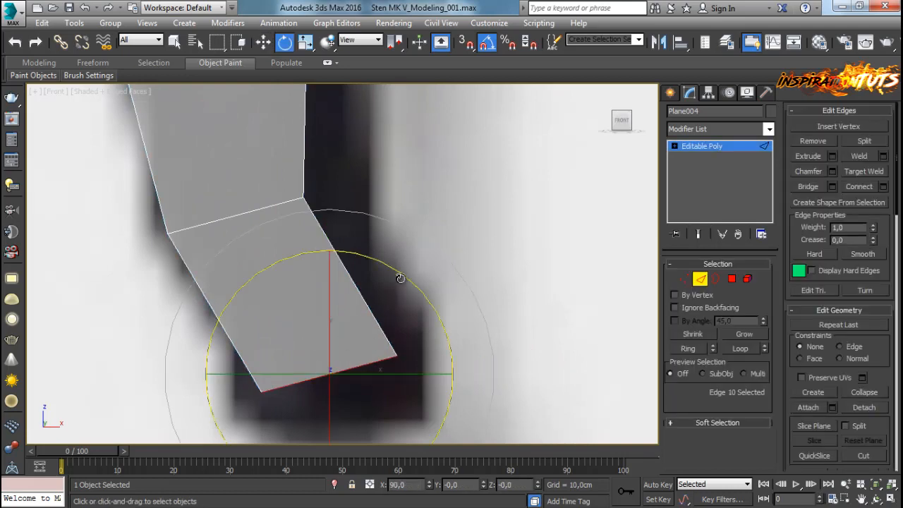
left_click_drag(400, 278, 385, 262)
key("w")
mouse_move(380, 322)
left_mouse_down()
mouse_move(363, 309)
mouse_move(370, 308)
left_mouse_up()
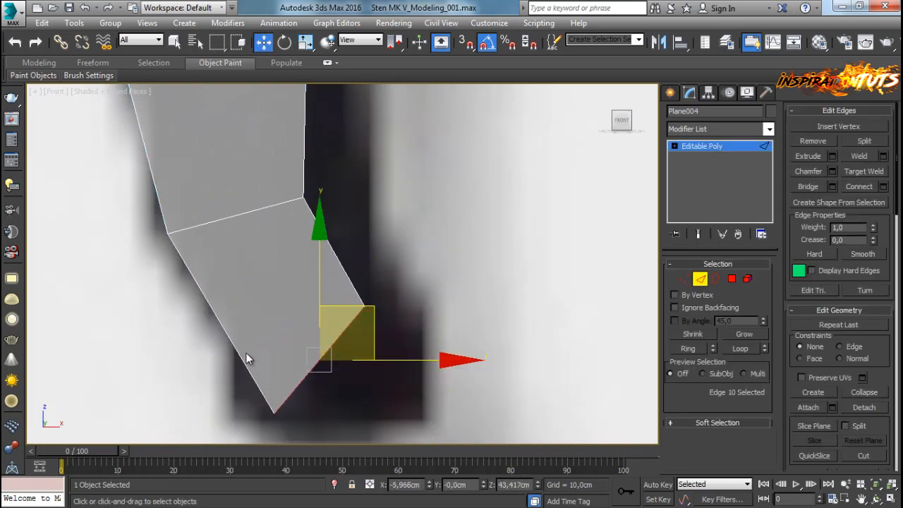
Step: Adjust the two end vertices of the trigger tip to match the photo
key("1")
left_click(274, 412)
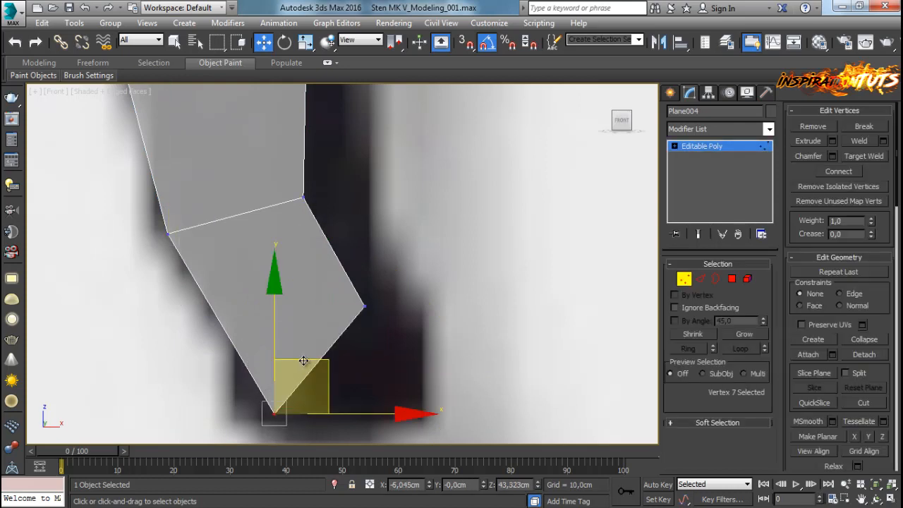
left_click_drag(304, 366, 261, 439)
key("ctrl+z")
left_click_drag(322, 360, 323, 354)
left_click(365, 306)
mouse_move(414, 252)
left_mouse_down()
mouse_move(394, 249)
mouse_move(405, 253)
left_mouse_up()
left_click(443, 232)
Step: Leave vertex editing and paste the copied Shell modifier onto the trigger
scroll(420, 213, "down", 8)
middle_click_drag(393, 209, 391, 321)
middle_click_drag(407, 238, 416, 351)
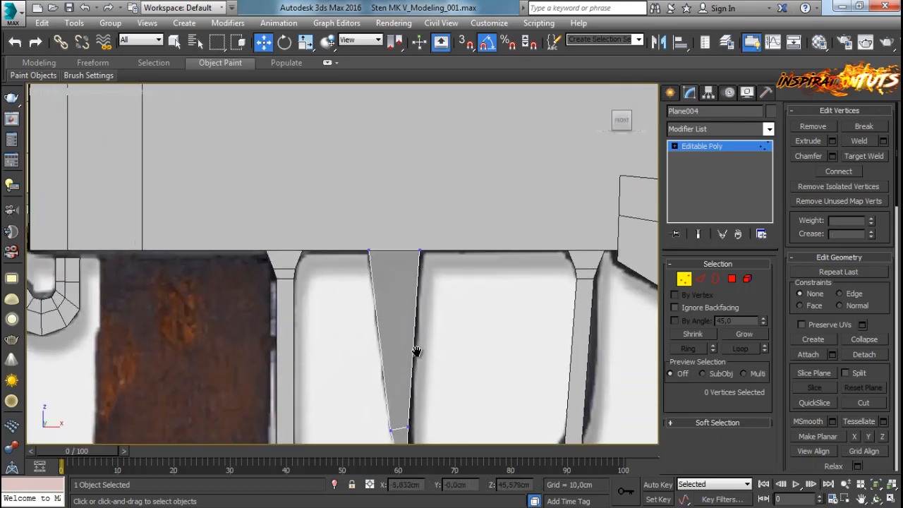
scroll(416, 351, "up", 5)
key("1")
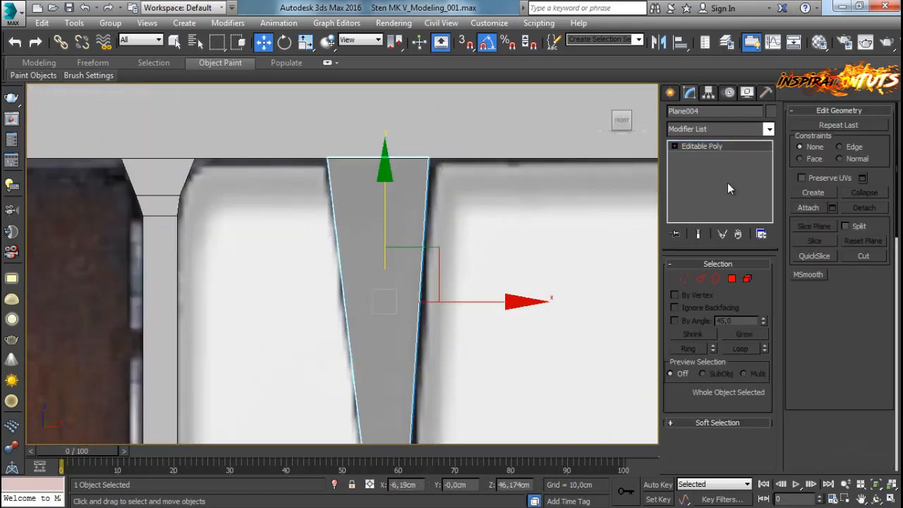
right_click(730, 178)
left_click(753, 175)
scroll(487, 268, "down", 4)
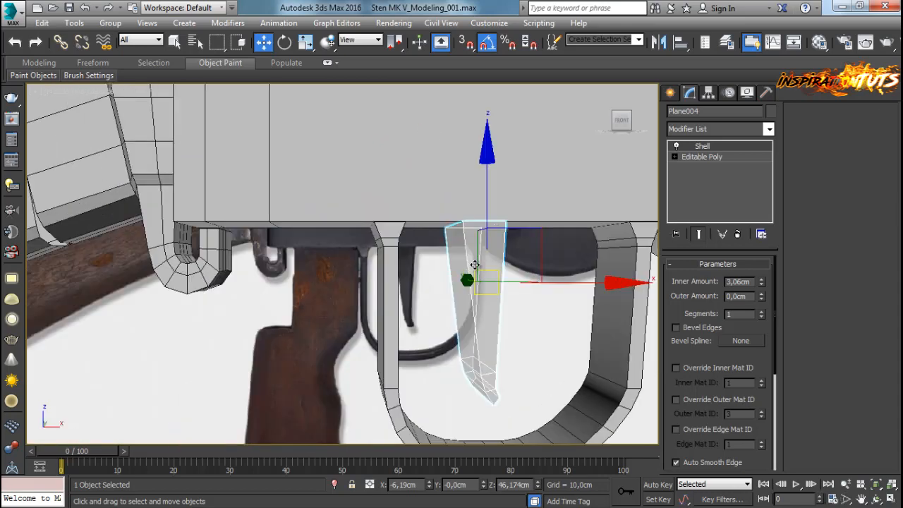
Step: Set the trigger's Shell inner amount to 1,02 cm and move the trigger to about 1,024 cm on Y inside the guard
middle_click_drag(464, 310, 395, 259, "alt")
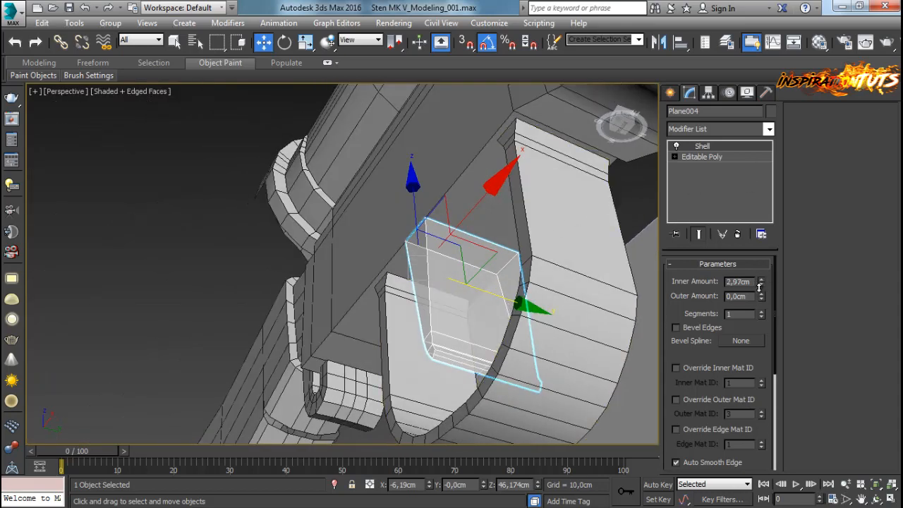
left_click_drag(760, 285, 731, 418)
middle_click_drag(501, 295, 325, 355, "alt")
key("m")
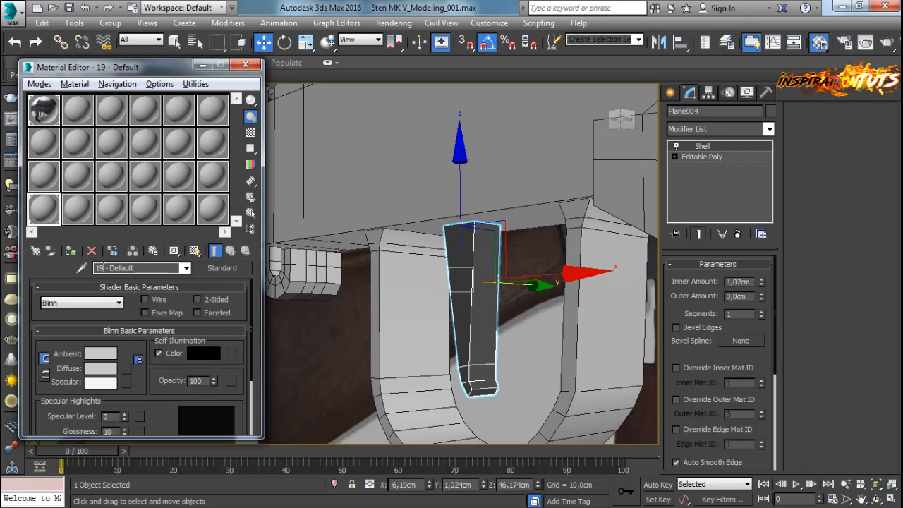
left_click(245, 67)
Step: Deselect the trigger and examine the whole gun, trigger and guard from several angles against the reference photo
scroll(278, 204, "down", 5)
left_click(176, 166)
middle_click_drag(178, 184, 246, 195, "alt")
scroll(249, 198, "down", 5)
middle_click_drag(330, 247, 312, 275, "alt")
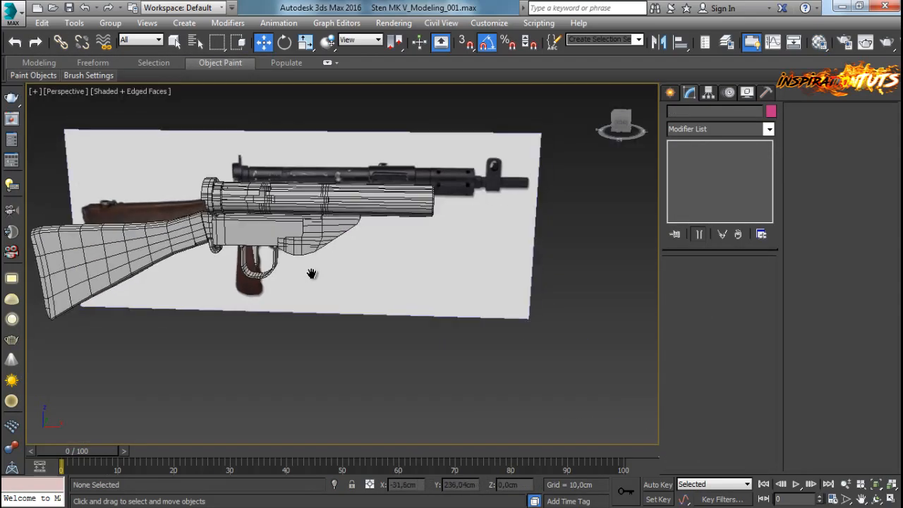
scroll(315, 274, "up", 3)
middle_click_drag(367, 271, 440, 257, "alt")
scroll(441, 257, "up", 3)
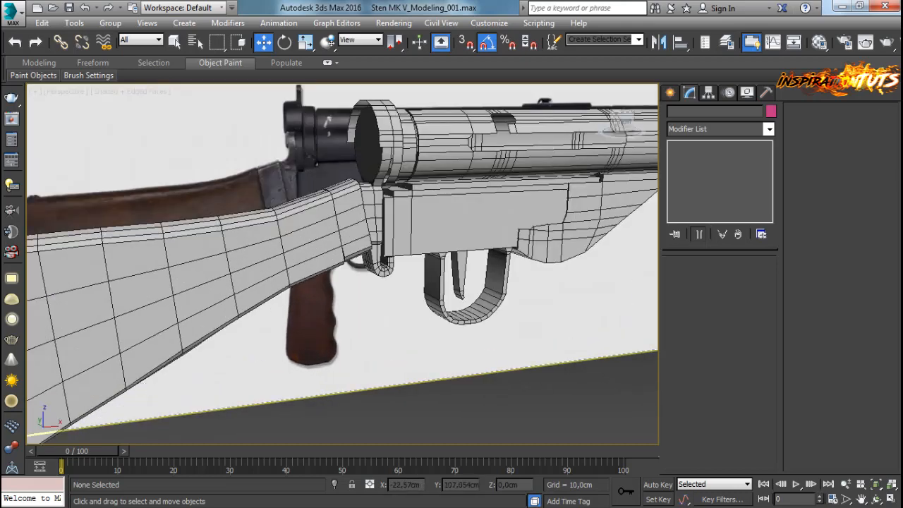
scroll(352, 265, "down", 3)
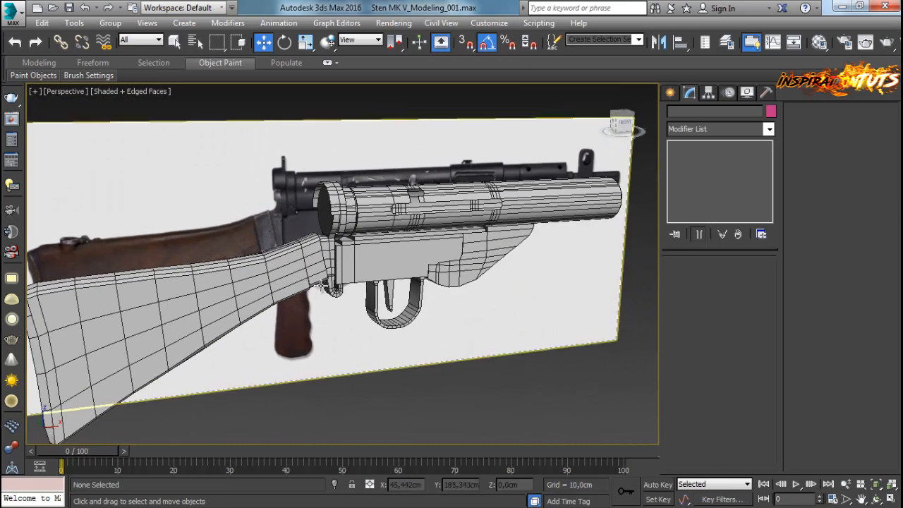